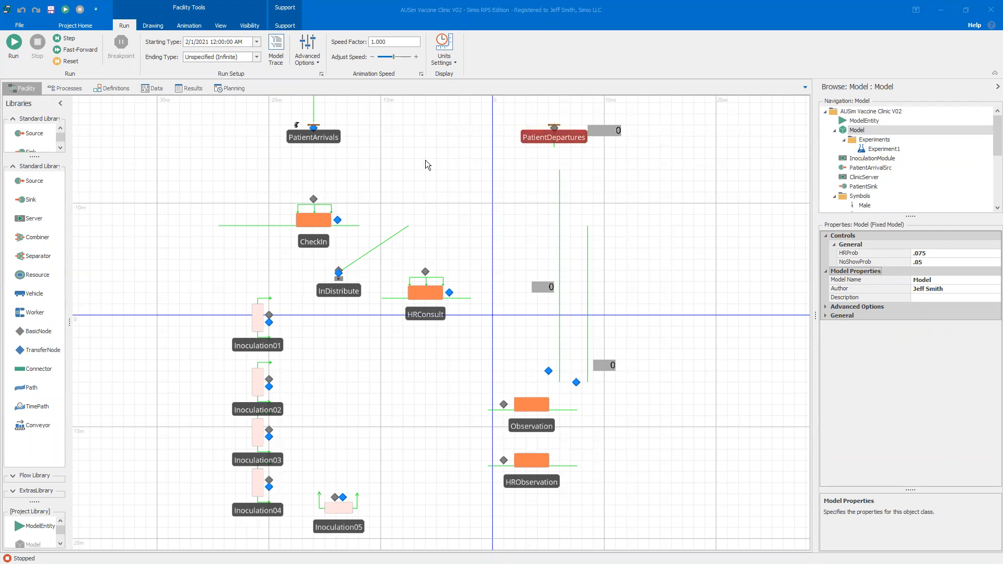
# Review the Resources data table of the AUSim Vaccine Clinic V02 model, and return to its facility view.
pyautogui.click(154, 89)
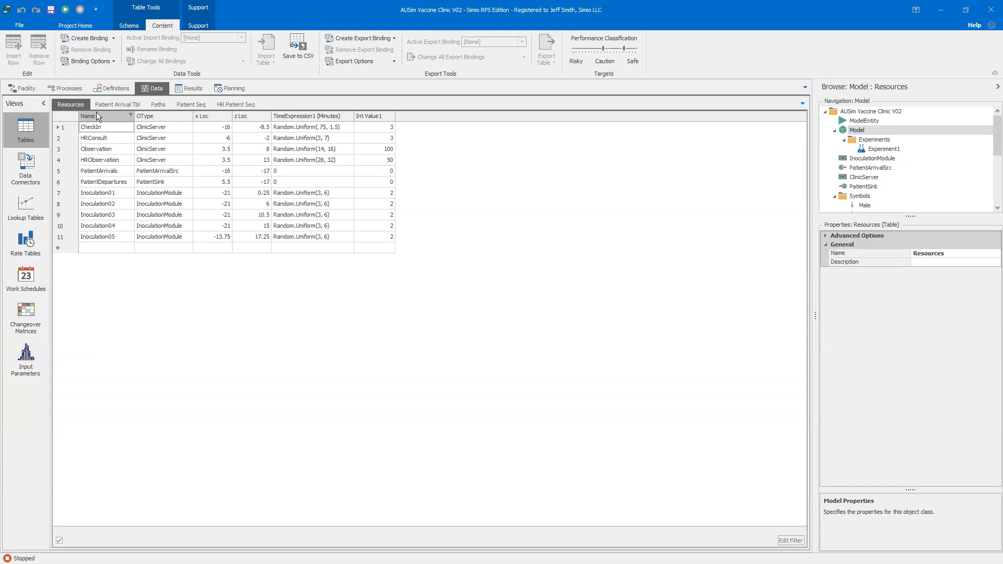
pyautogui.click(23, 89)
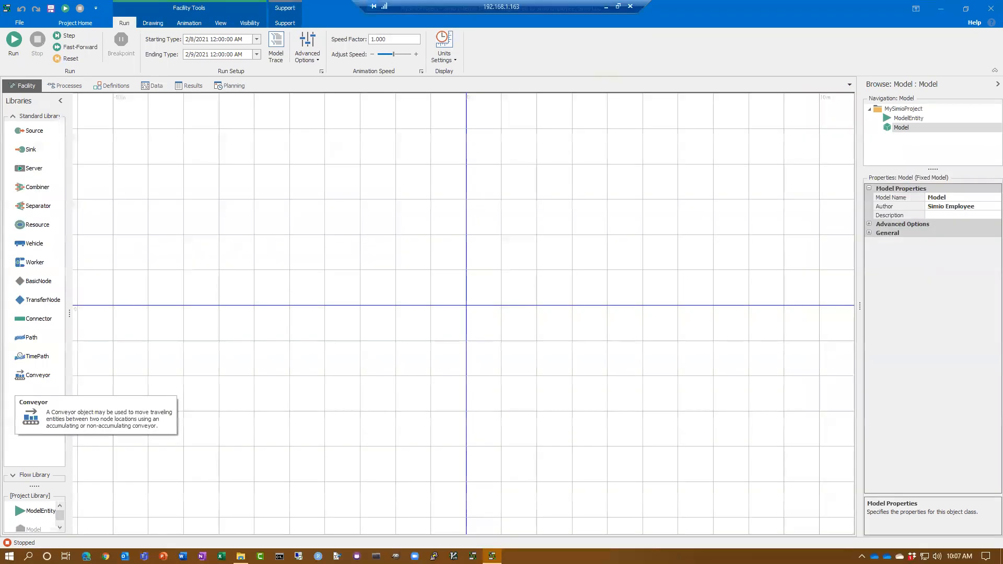
# Show the software version and license information for the new, empty project.
pyautogui.scroll(-2, 462, 266)
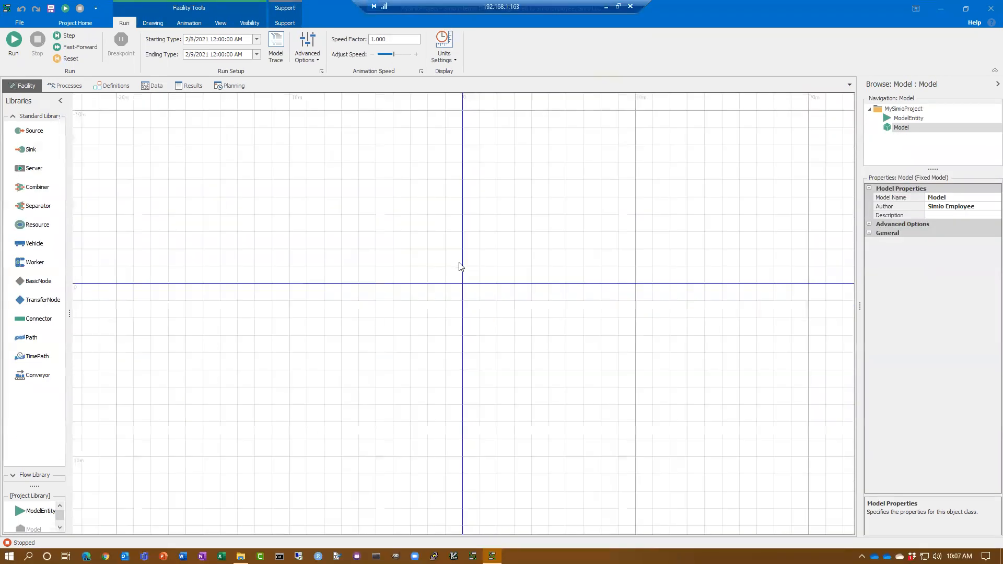
pyautogui.moveTo(506, 316); pyautogui.dragTo(495, 327)
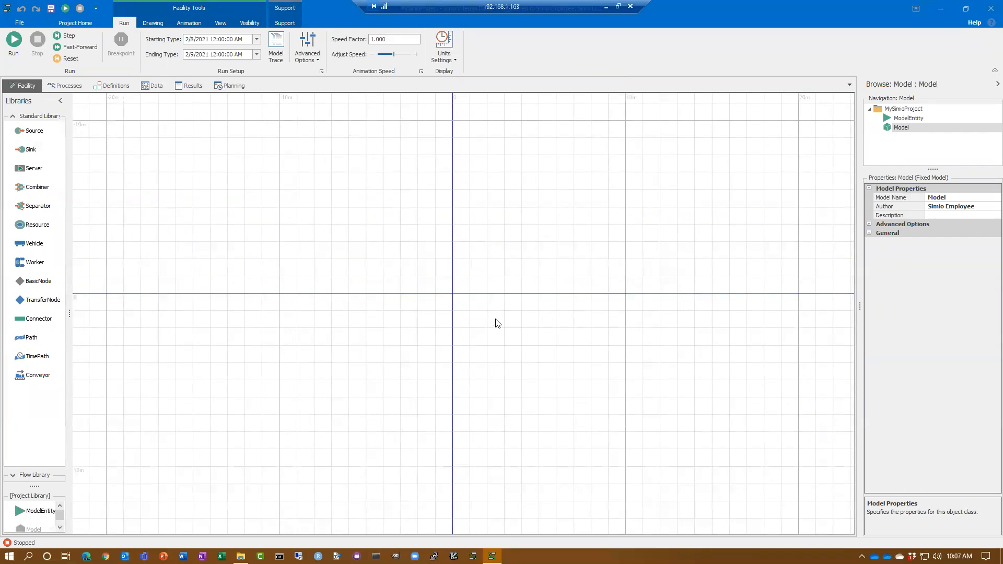
pyautogui.click(284, 24)
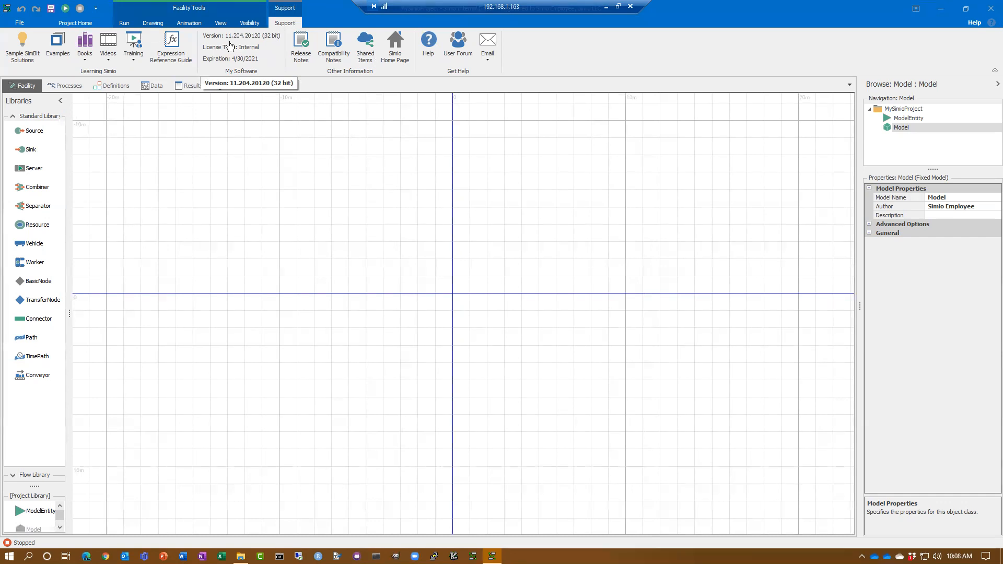
# Create a subclass of the standard Server object and review its inherited processes.
pyautogui.moveTo(860, 307); pyautogui.dragTo(741, 314)
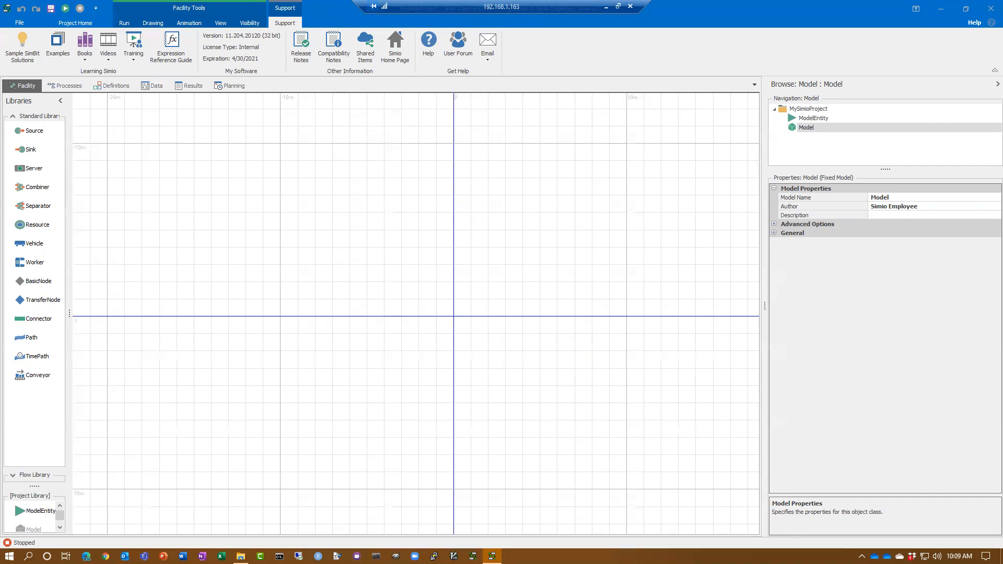
pyautogui.rightClick(42, 169)
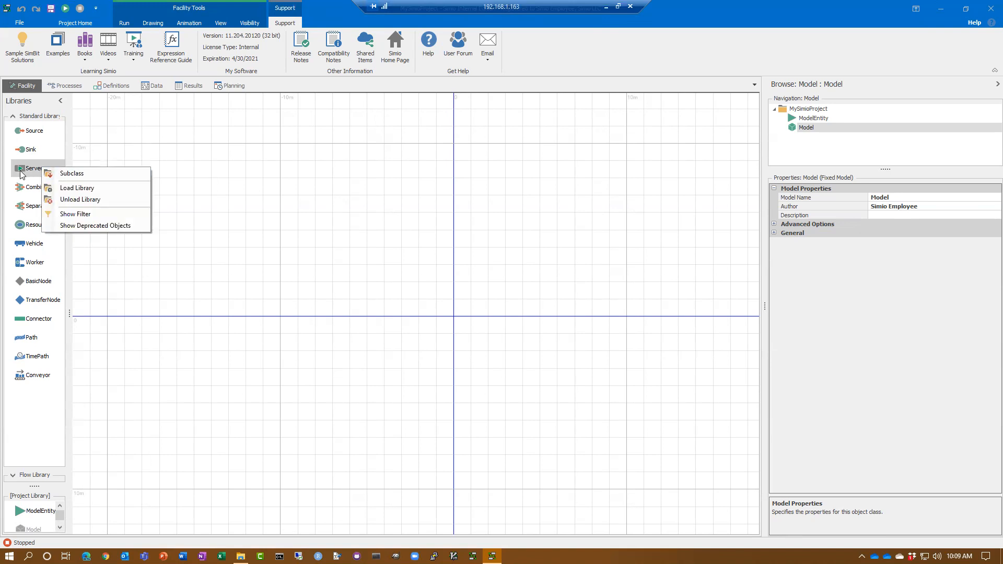
pyautogui.click(76, 174)
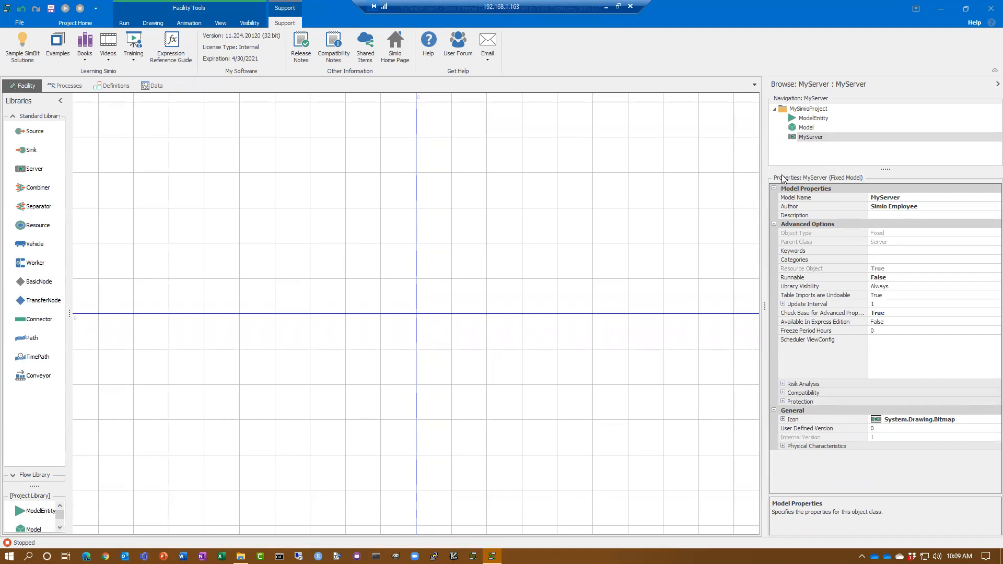
pyautogui.click(65, 85)
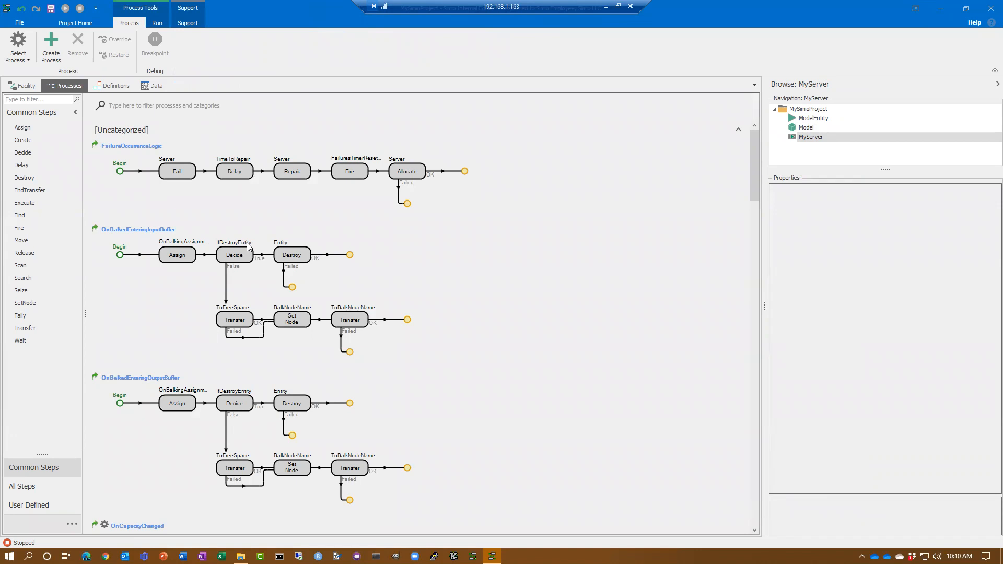
pyautogui.click(26, 86)
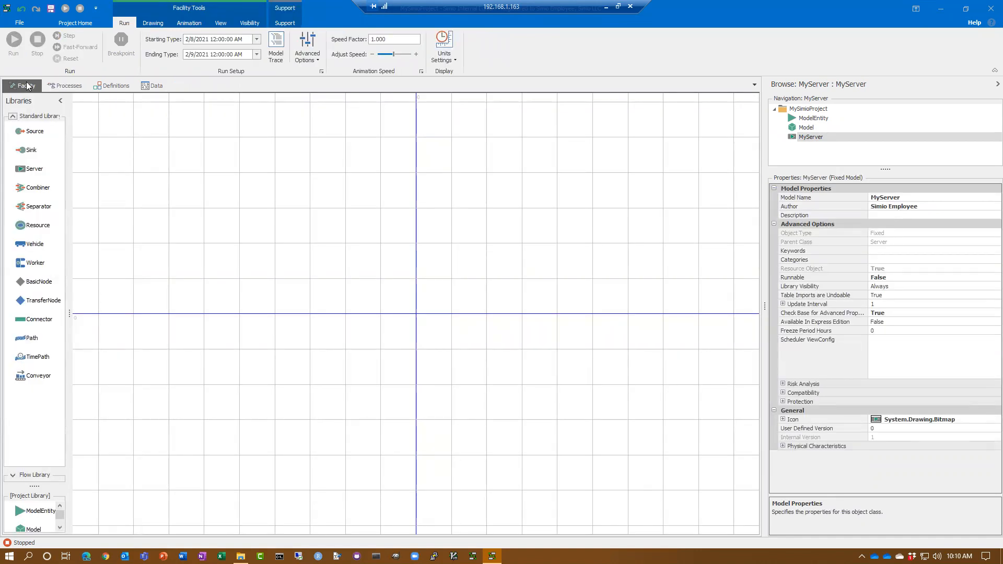
# Rename the new MyServer object to InoculationModule.
pyautogui.rightClick(813, 138)
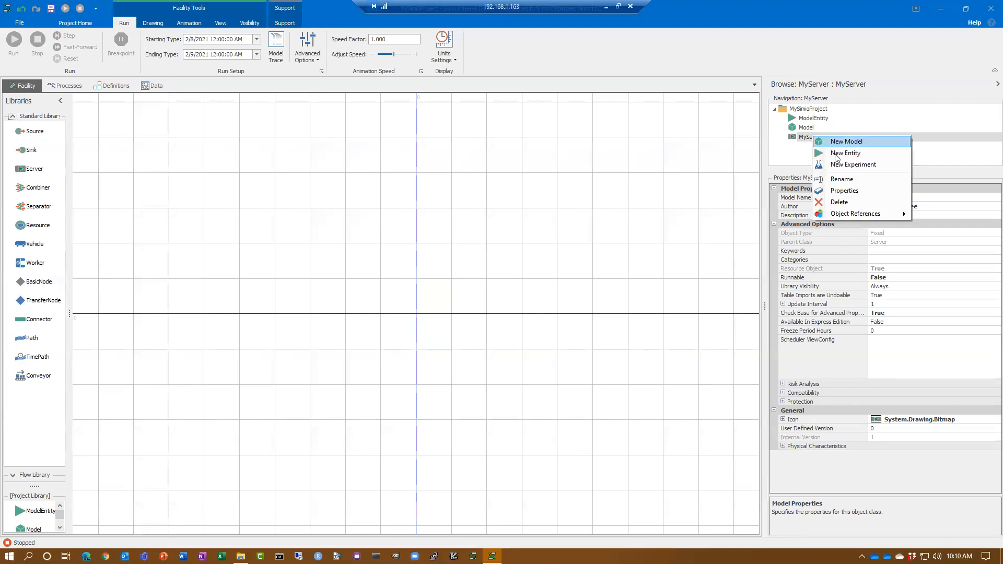
pyautogui.click(843, 179)
pyautogui.write('Inocu')
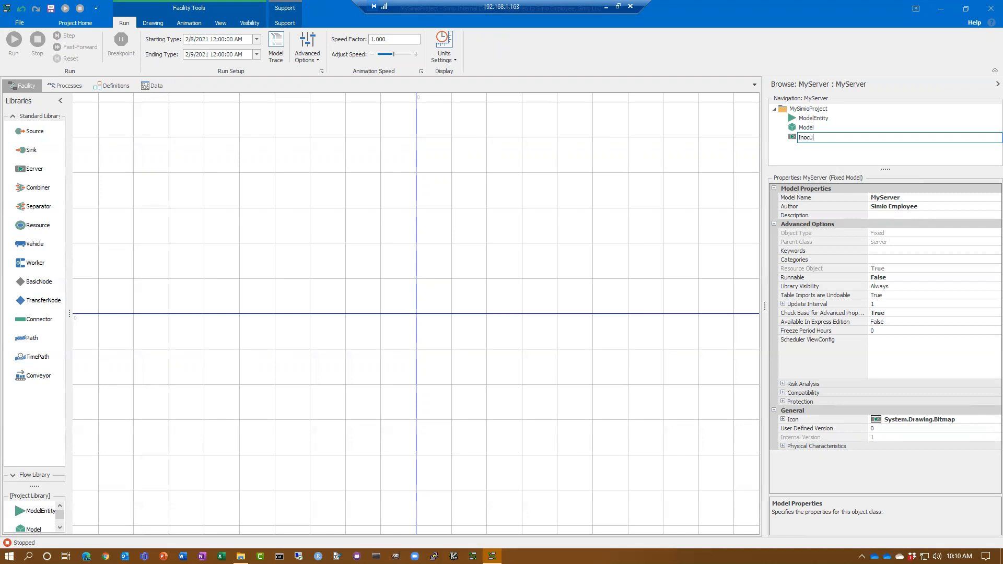
pyautogui.write('lationModule')
pyautogui.press('Return')
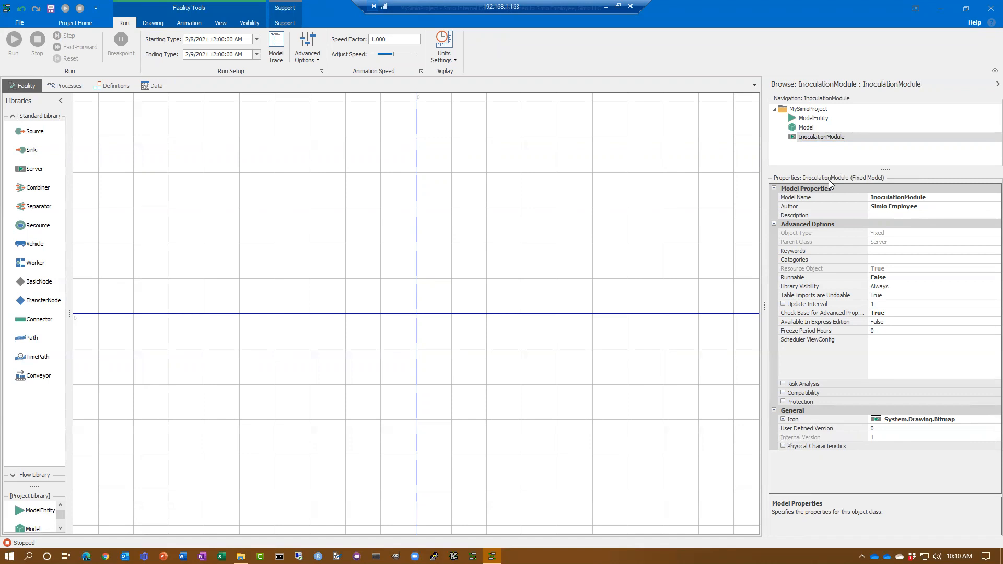
# From the main Model, create another subclass of the standard Server and name it ClinicServer.
pyautogui.click(807, 128)
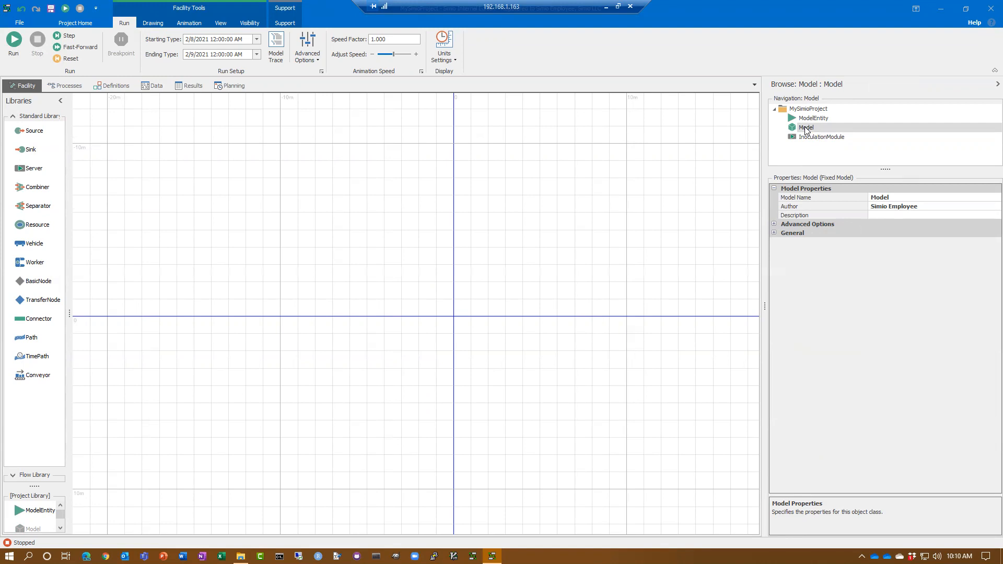
pyautogui.rightClick(37, 173)
pyautogui.click(54, 176)
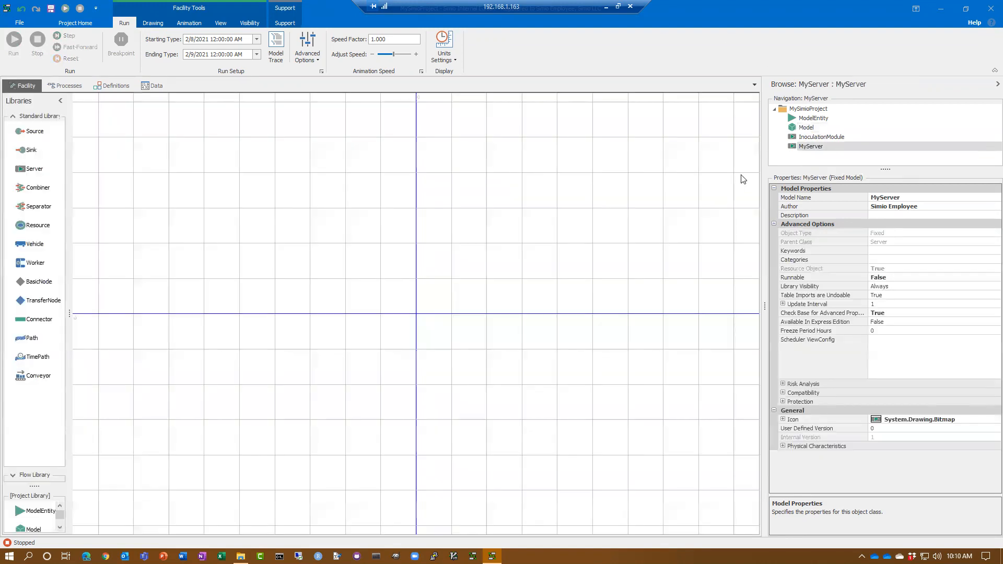
pyautogui.click(813, 147)
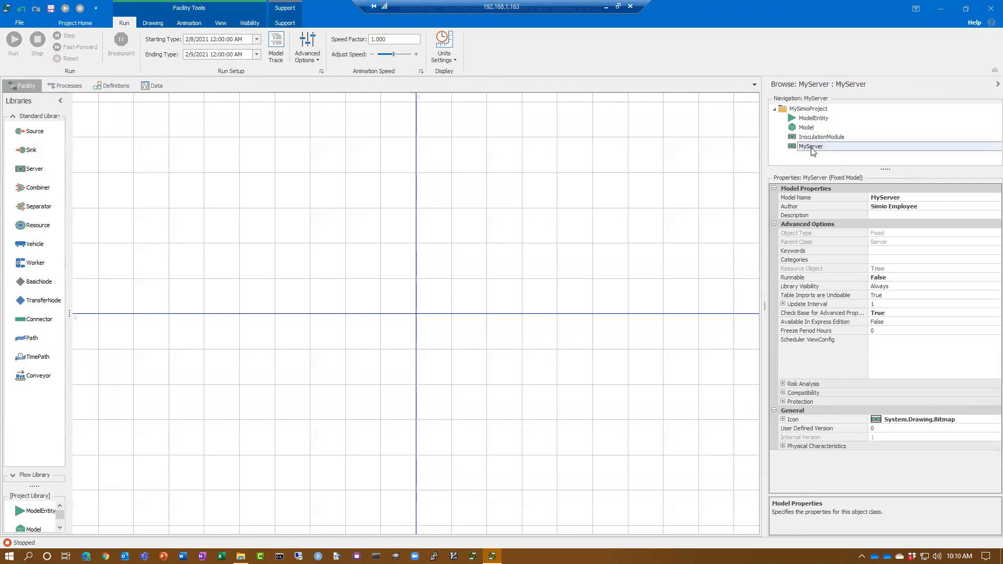
pyautogui.rightClick(838, 149)
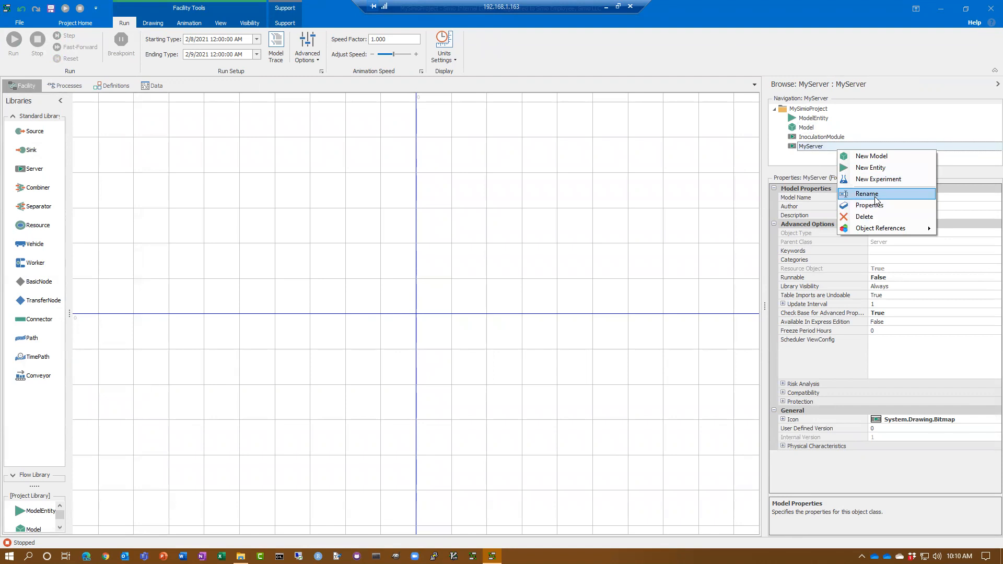
pyautogui.click(874, 196)
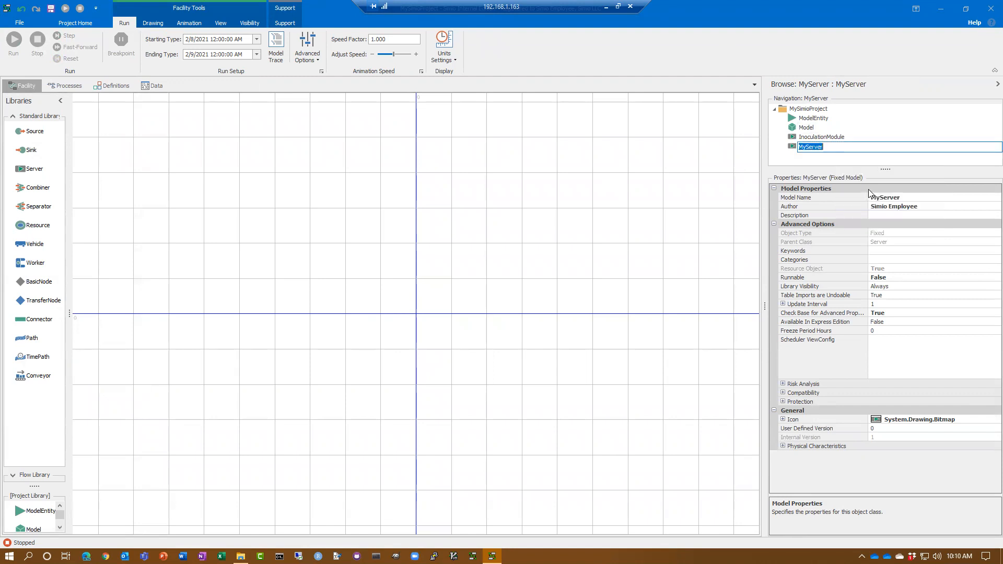
pyautogui.write('ClinicServer')
pyautogui.press('Return')
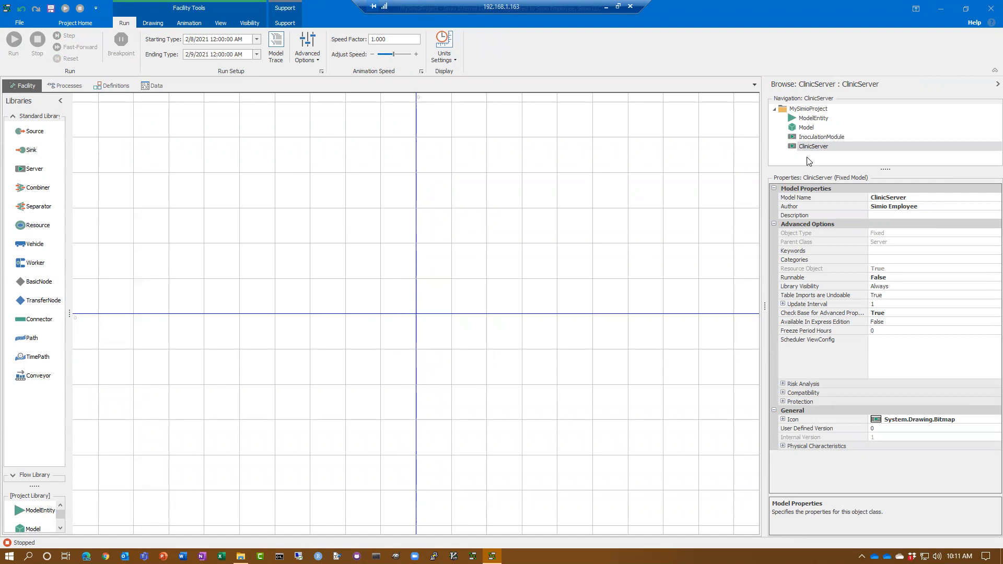
# From the main Model, create a subclass of the standard Source and name it PatientSource.
pyautogui.click(801, 128)
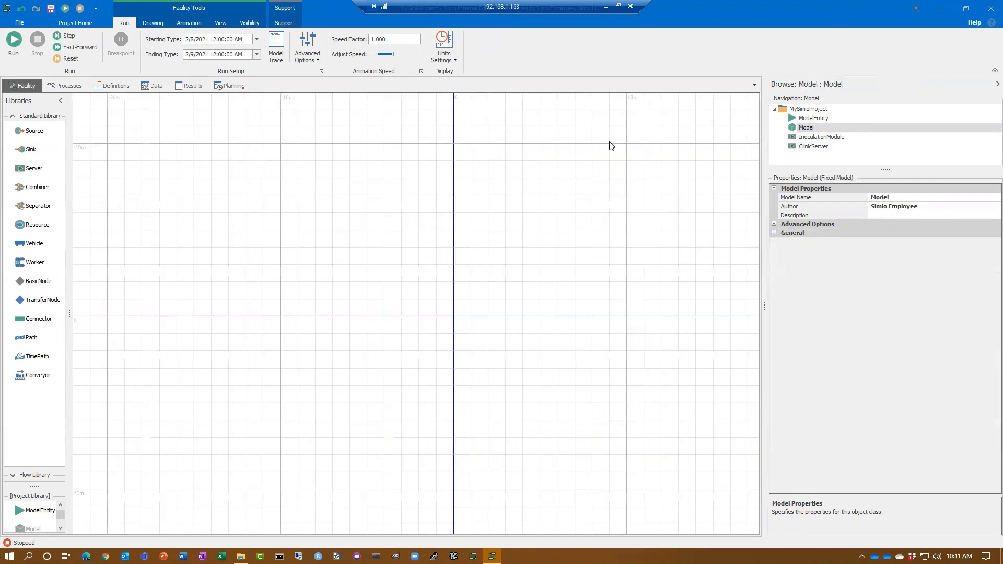
pyautogui.rightClick(35, 130)
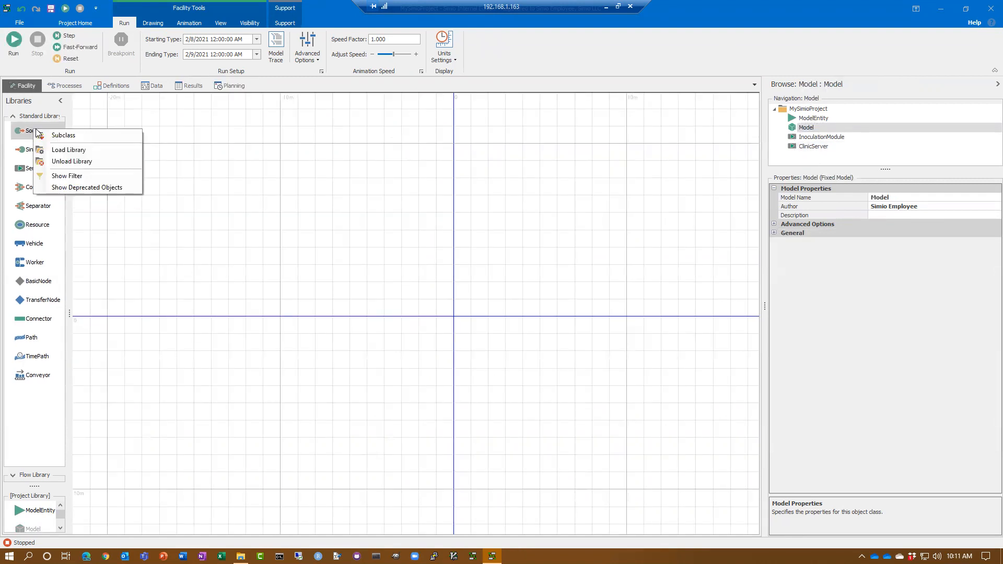
pyautogui.click(67, 136)
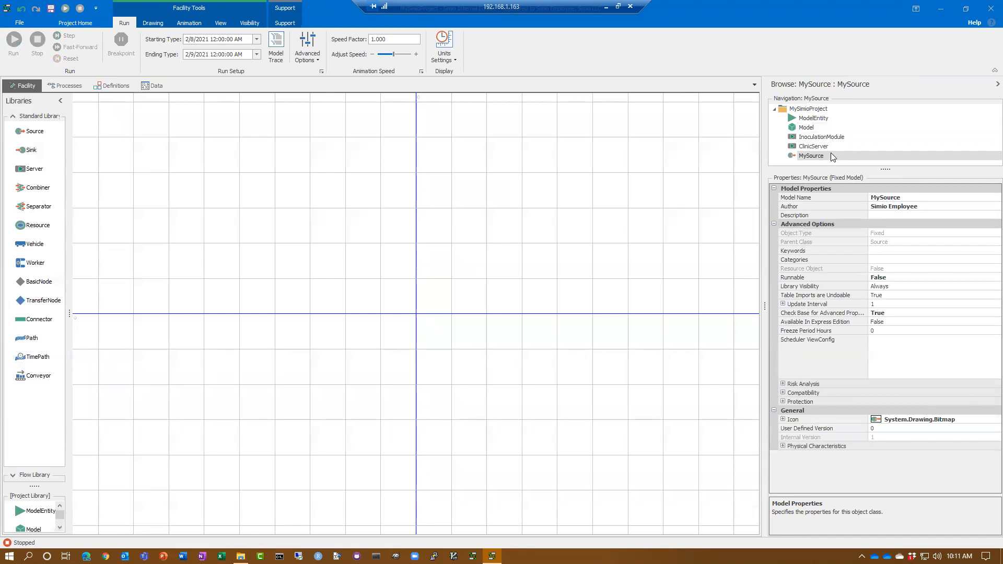
pyautogui.rightClick(833, 156)
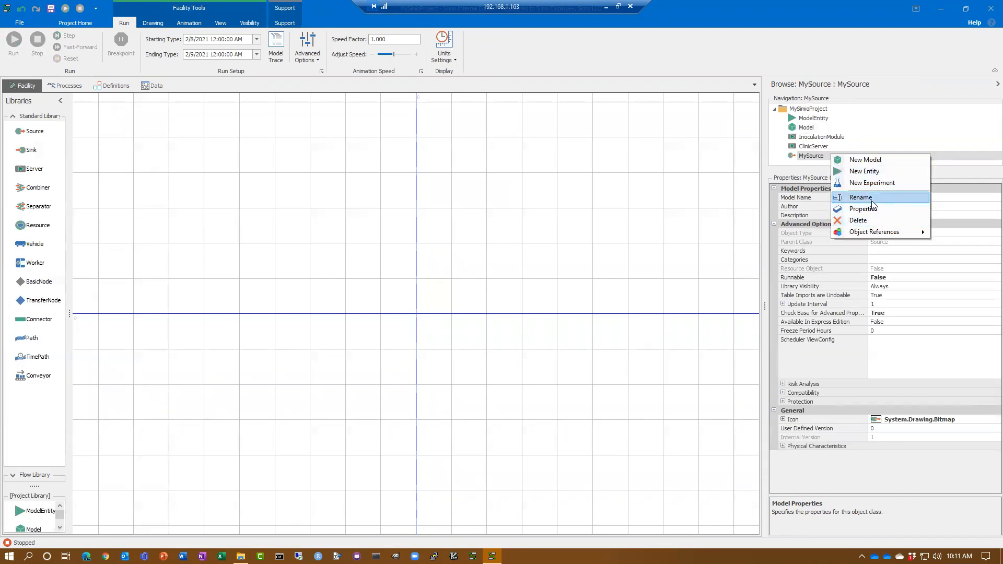
pyautogui.click(870, 199)
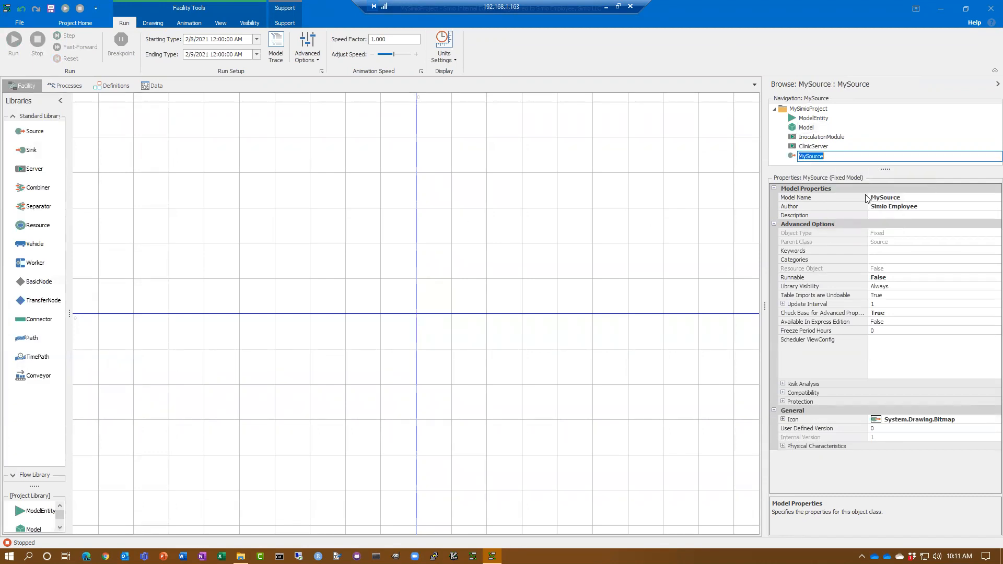
pyautogui.write('PatientSource')
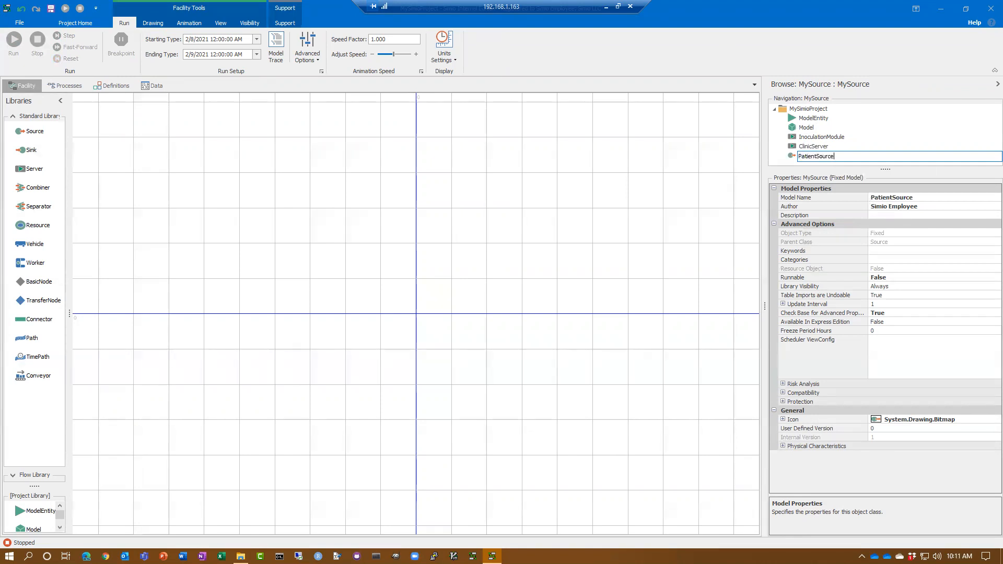
pyautogui.press('Return')
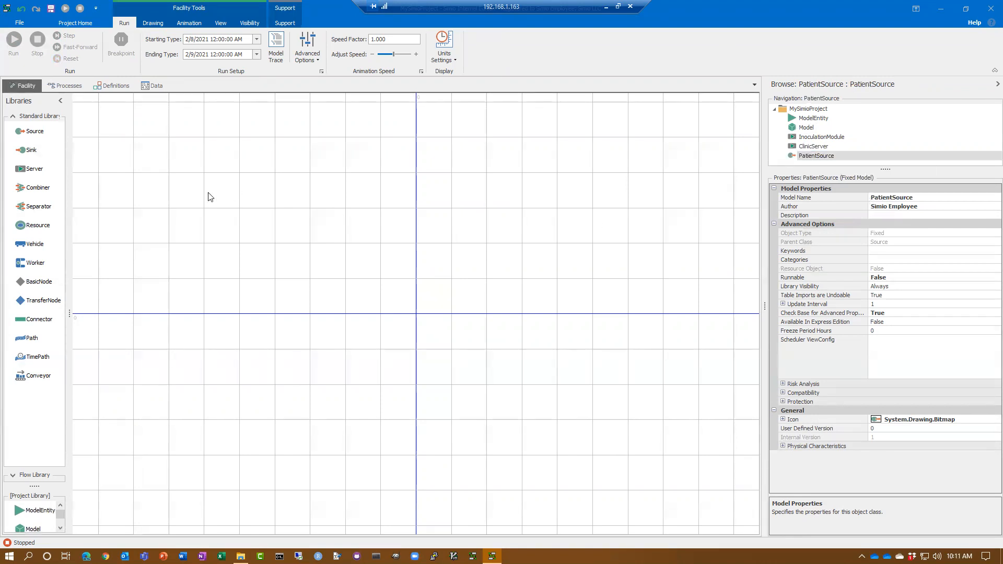
# Create a subclass of the standard Sink and name it PatientSink.
pyautogui.rightClick(32, 154)
pyautogui.click(61, 163)
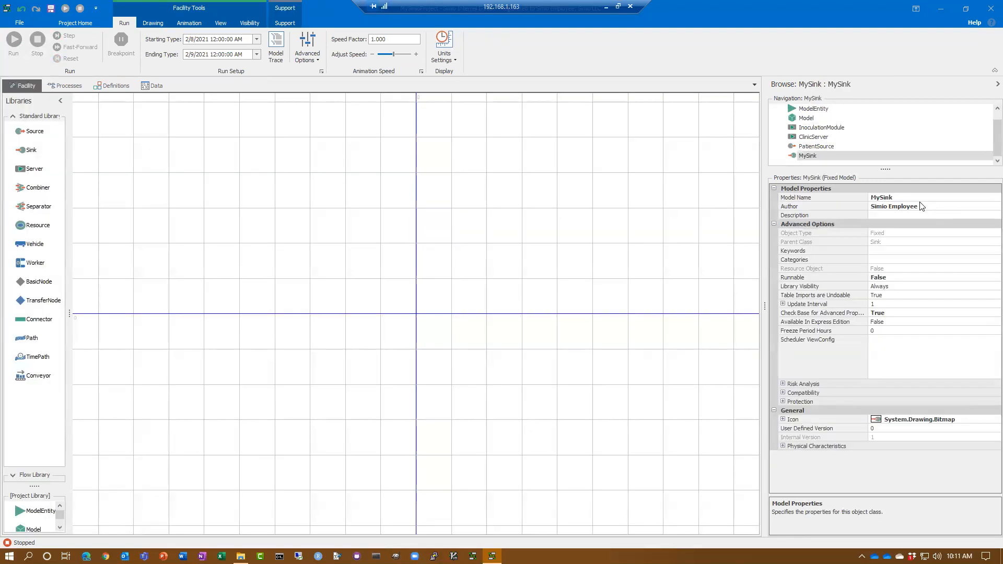
pyautogui.rightClick(821, 158)
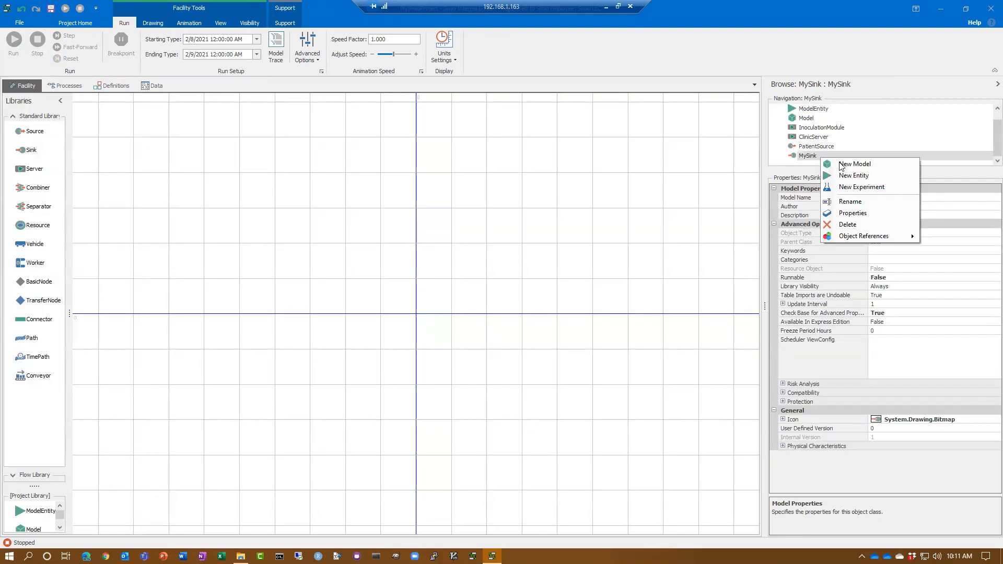
pyautogui.click(859, 202)
pyautogui.write('Pat')
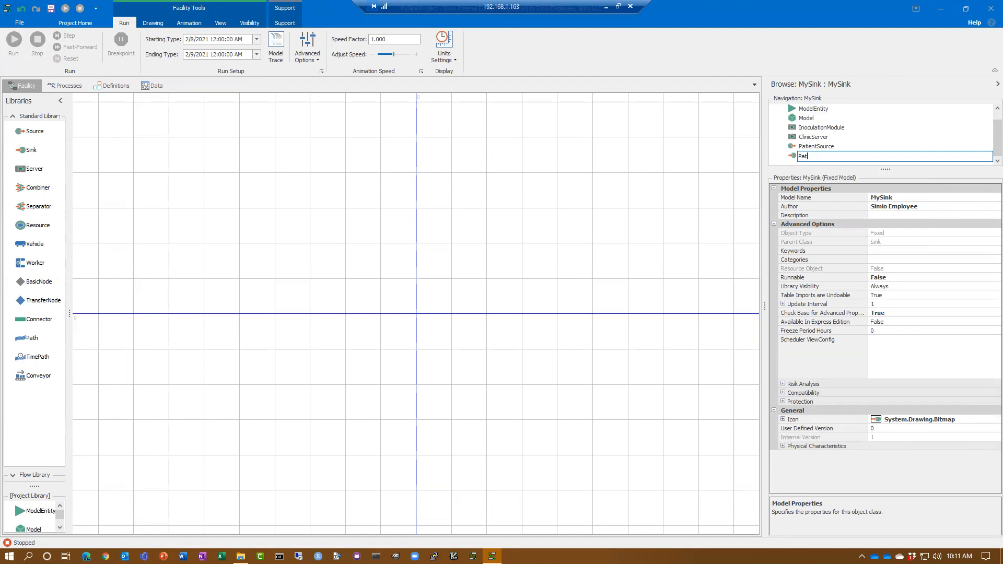
pyautogui.write('ientSink')
pyautogui.press('Return')
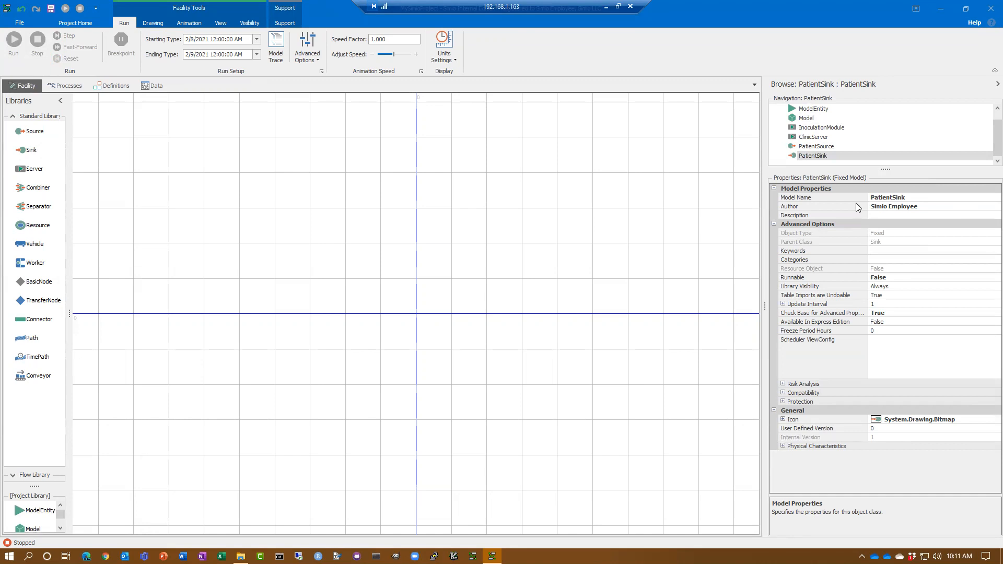
# In the main Model, enlarge the Project Library list and place an InoculationModule just below the horizontal axis, left of the origin.
pyautogui.click(807, 119)
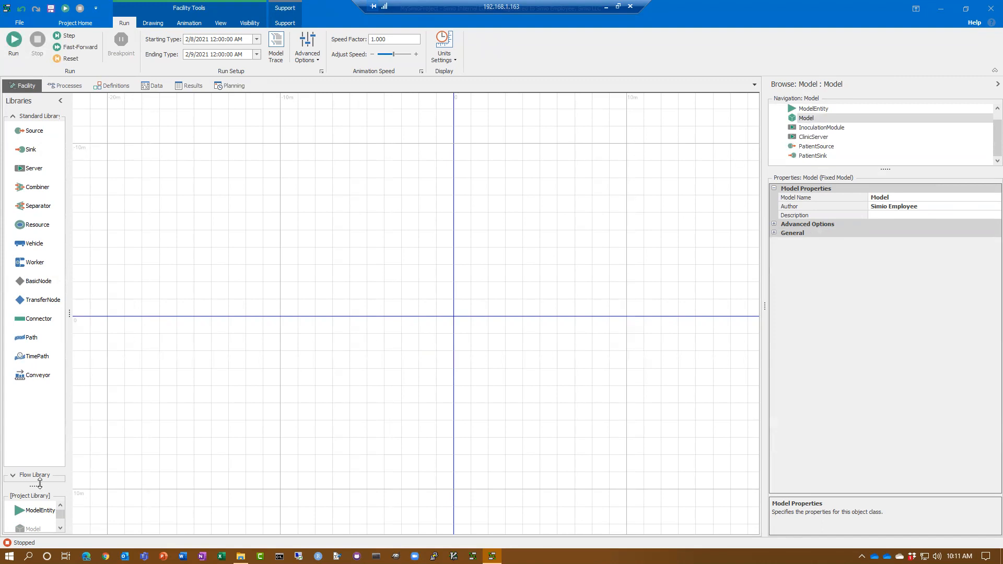
pyautogui.moveTo(42, 476); pyautogui.dragTo(42, 418)
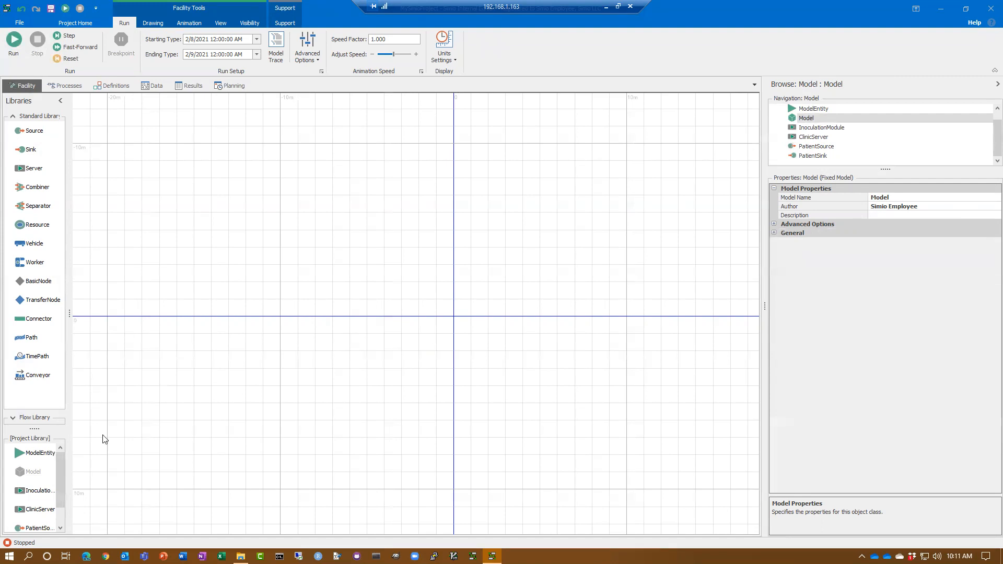
pyautogui.moveTo(40, 491); pyautogui.dragTo(316, 335)
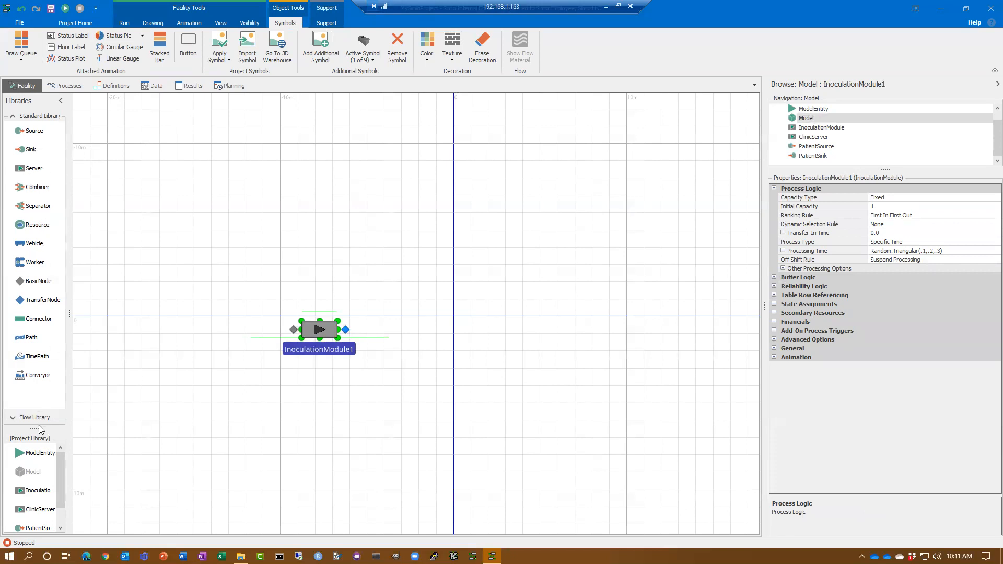
pyautogui.moveTo(38, 429); pyautogui.dragTo(36, 349)
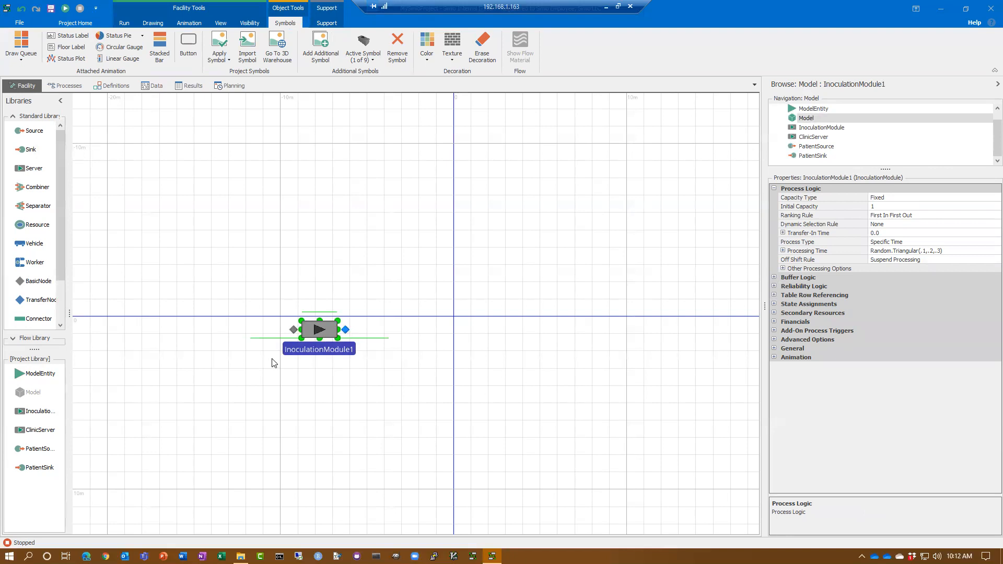
# Delete the InoculationModule instance from the main Model's facility.
pyautogui.click(334, 391)
pyautogui.click(328, 350)
pyautogui.press('Delete')
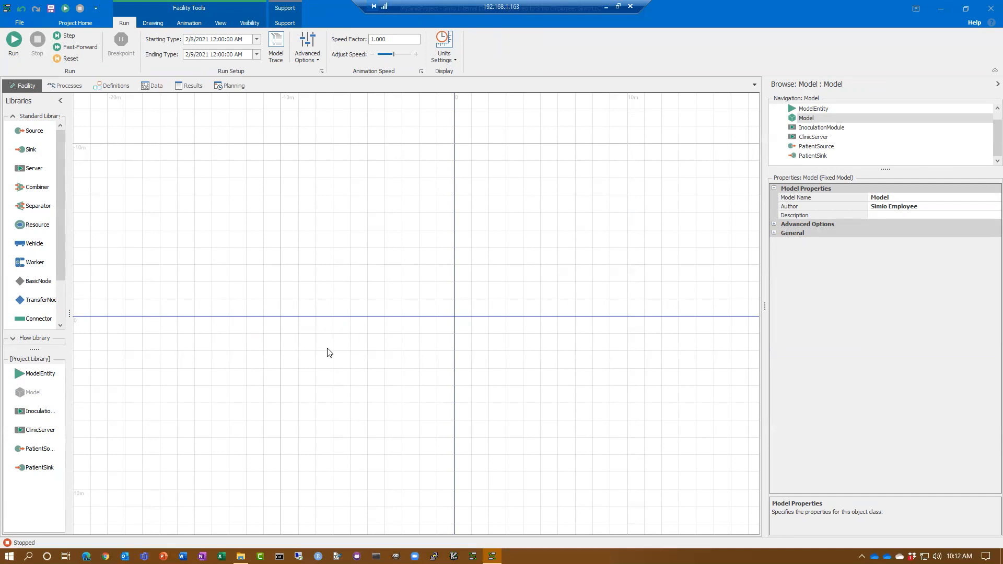
# Add a data table to the main Model and name it Resources.
pyautogui.click(158, 87)
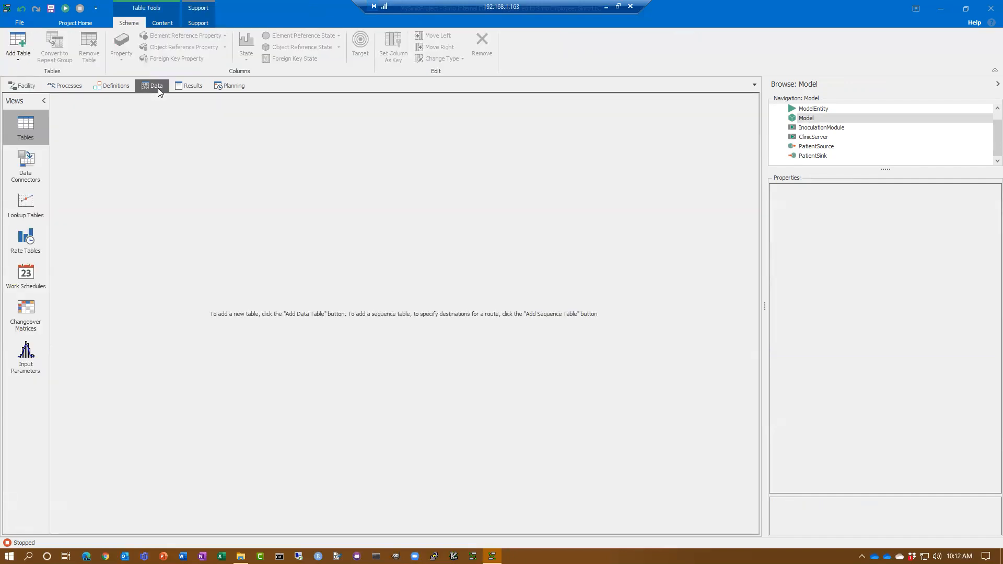
pyautogui.click(21, 44)
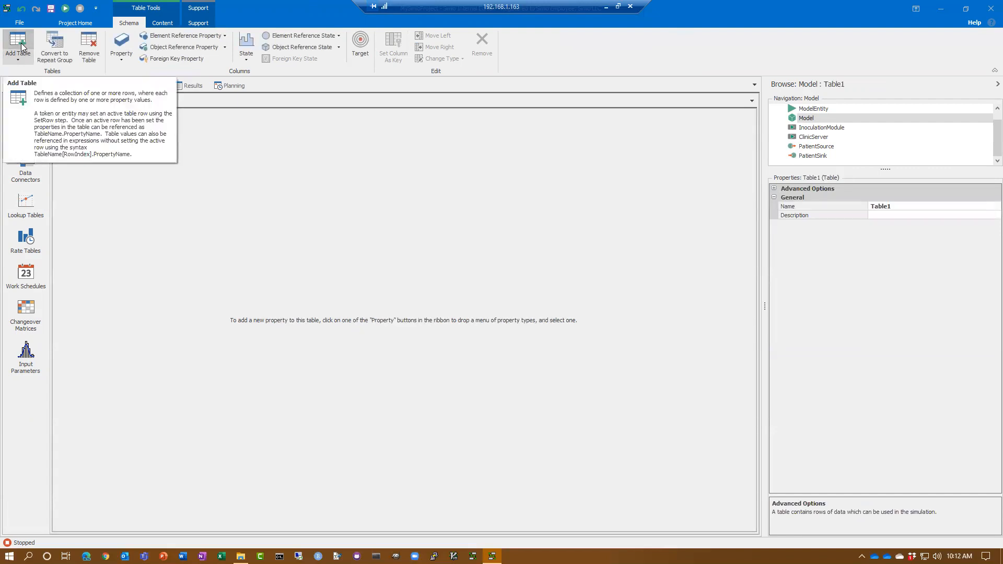
pyautogui.moveTo(901, 207); pyautogui.dragTo(811, 207)
pyautogui.write('Reources')
pyautogui.press('Return')
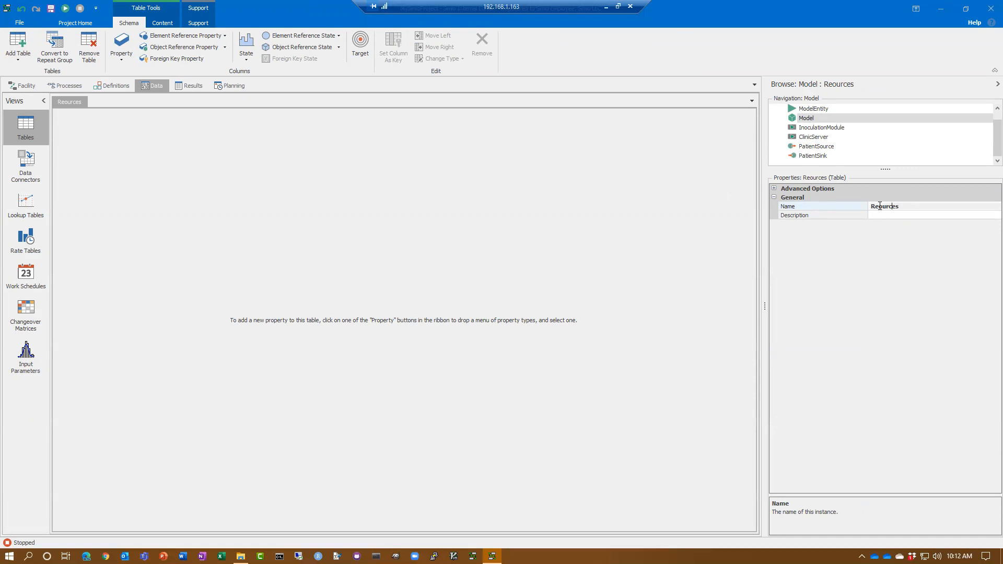
pyautogui.write('s')
pyautogui.press('Return')
# Add an Object reference property column to the Resources table and name it Name.
pyautogui.click(225, 48)
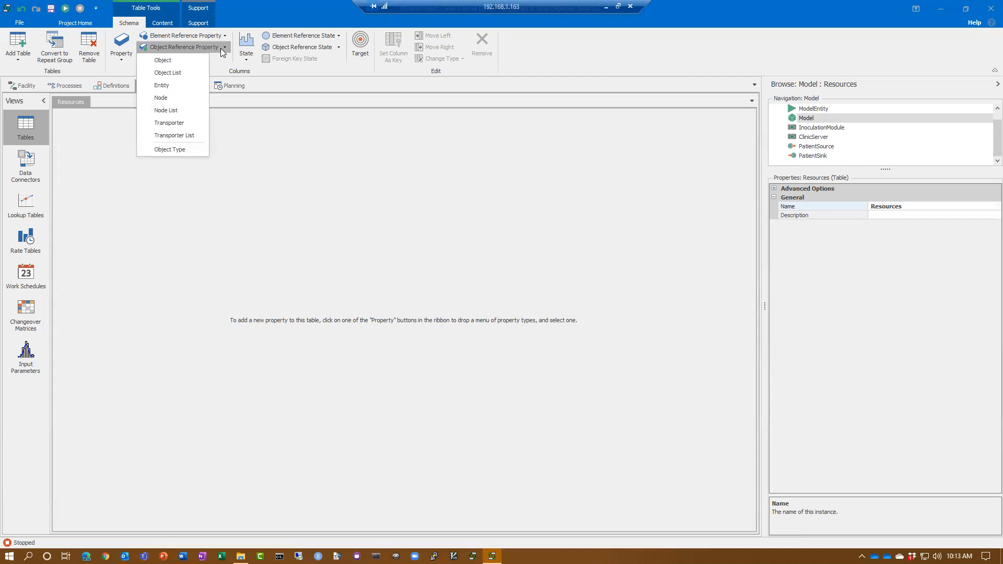
pyautogui.click(191, 65)
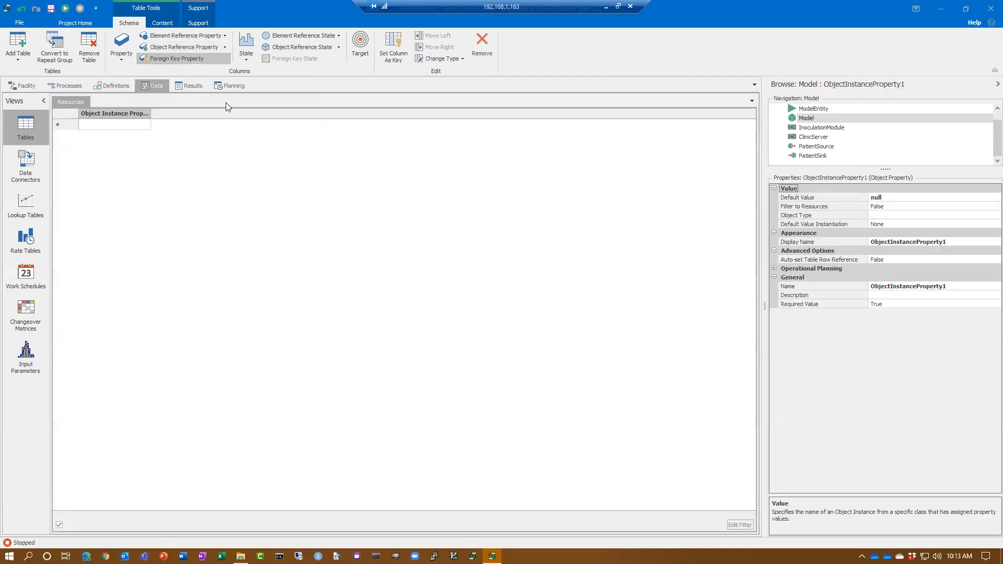
pyautogui.moveTo(950, 289); pyautogui.dragTo(833, 295)
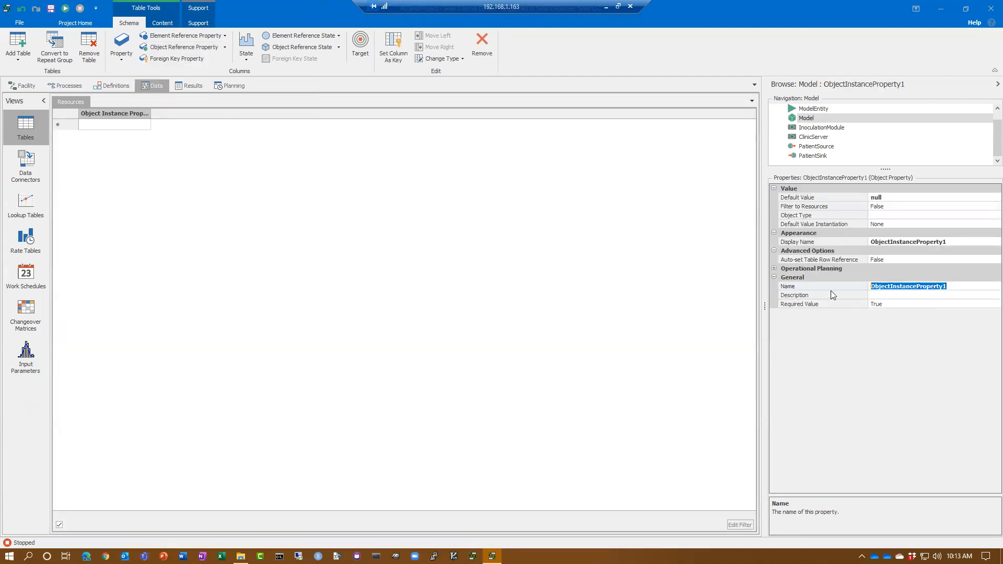
pyautogui.write('Name')
pyautogui.press('Return')
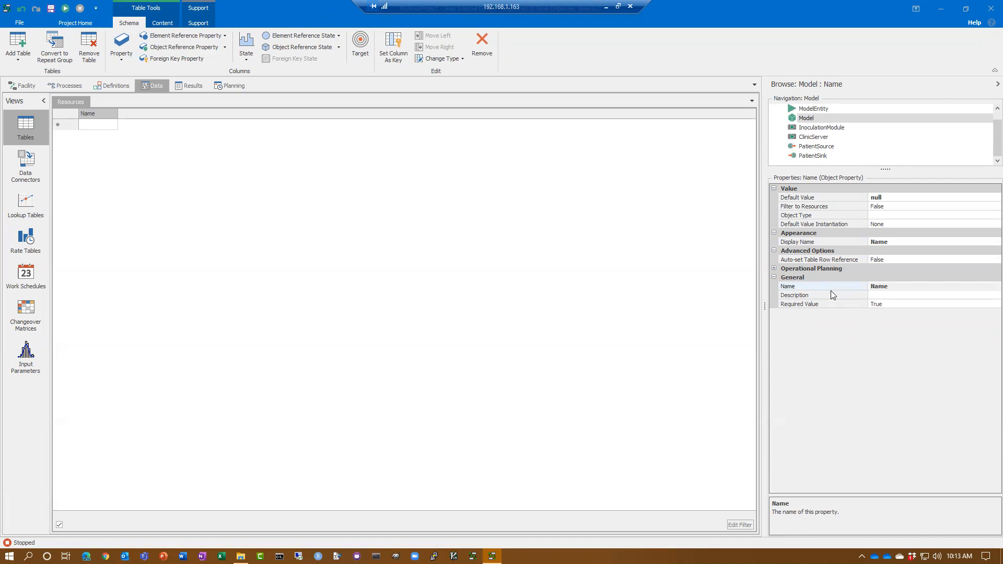
# Add an Object Type reference property column to the Resources table and name it OType.
pyautogui.click(223, 47)
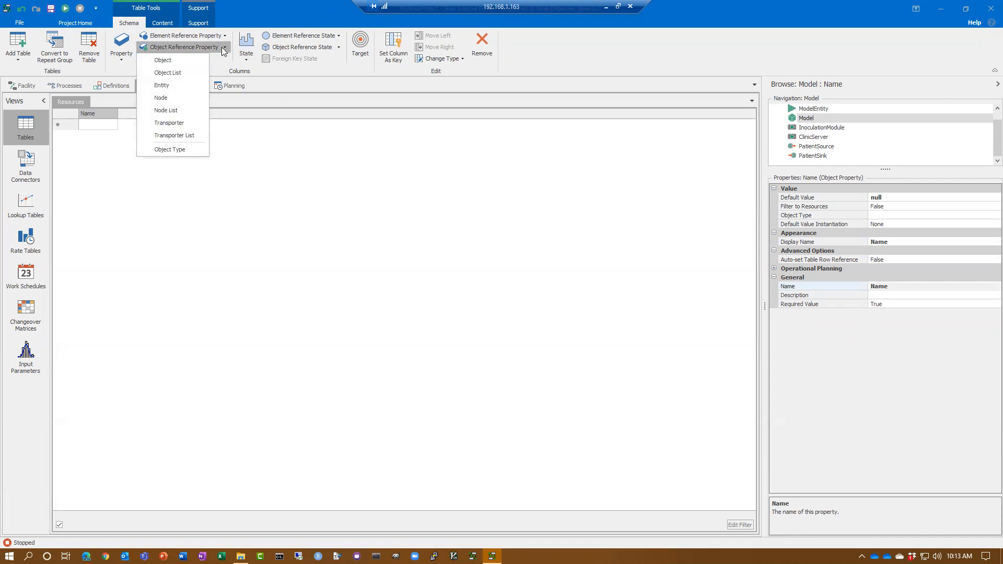
pyautogui.click(174, 151)
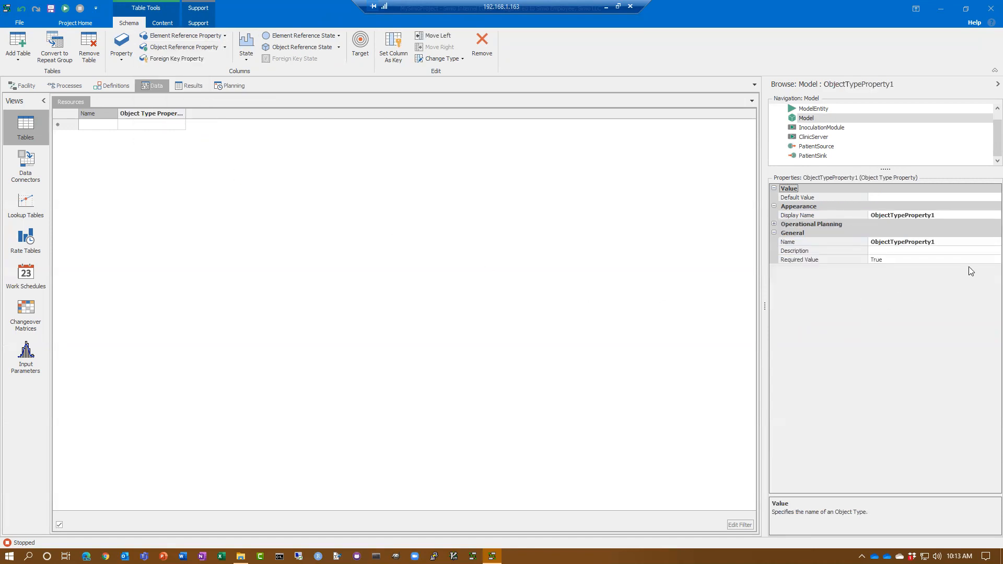
pyautogui.click(788, 242)
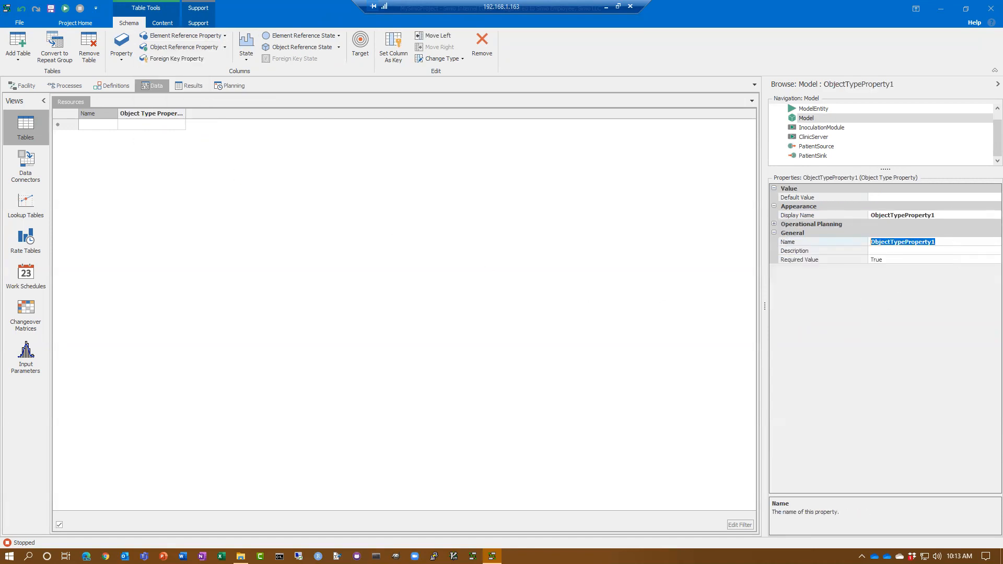
pyautogui.write('OType')
pyautogui.press('Return')
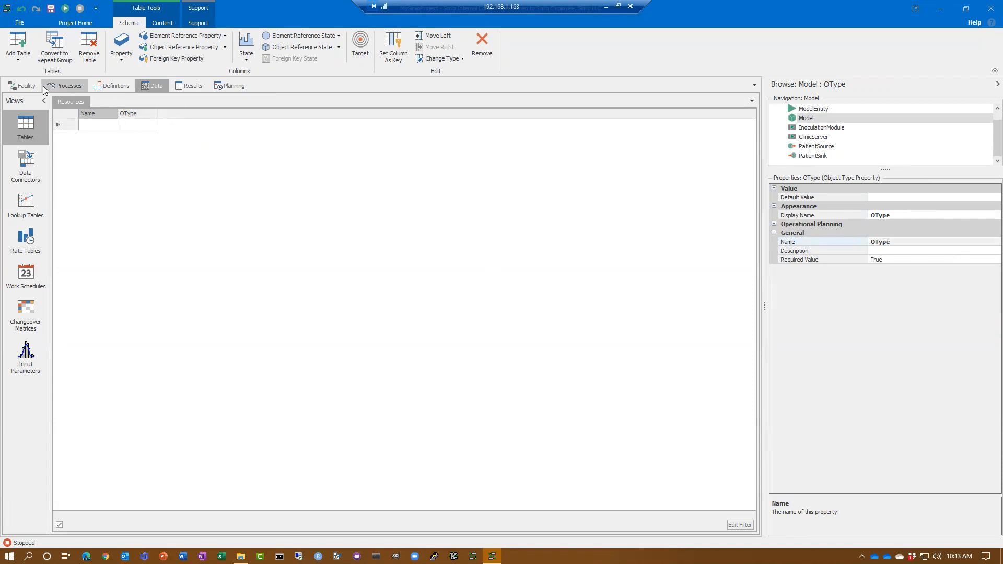
# Add a Real property column to the Resources table and name it xLoc.
pyautogui.click(22, 85)
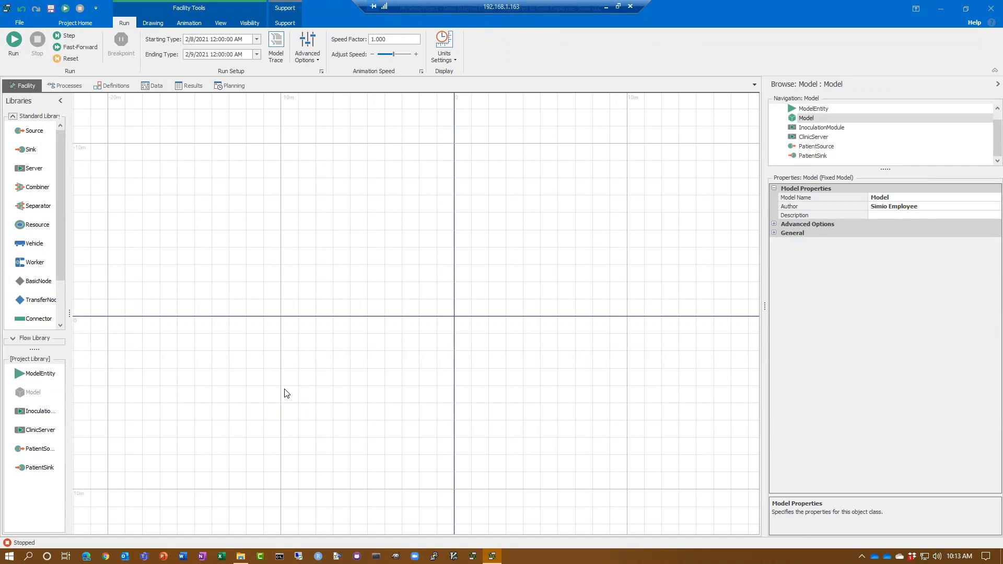
pyautogui.click(154, 86)
pyautogui.click(119, 61)
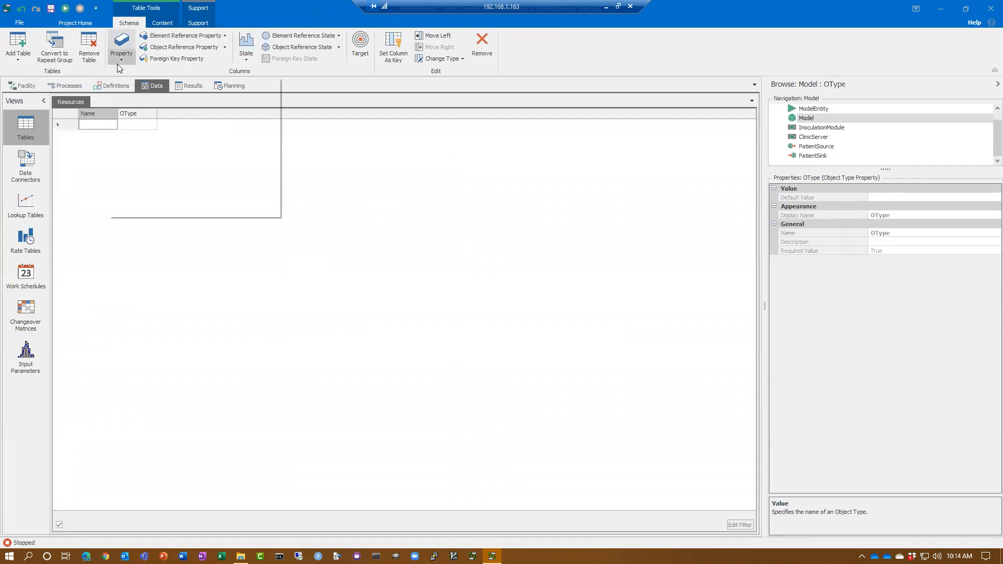
pyautogui.click(128, 72)
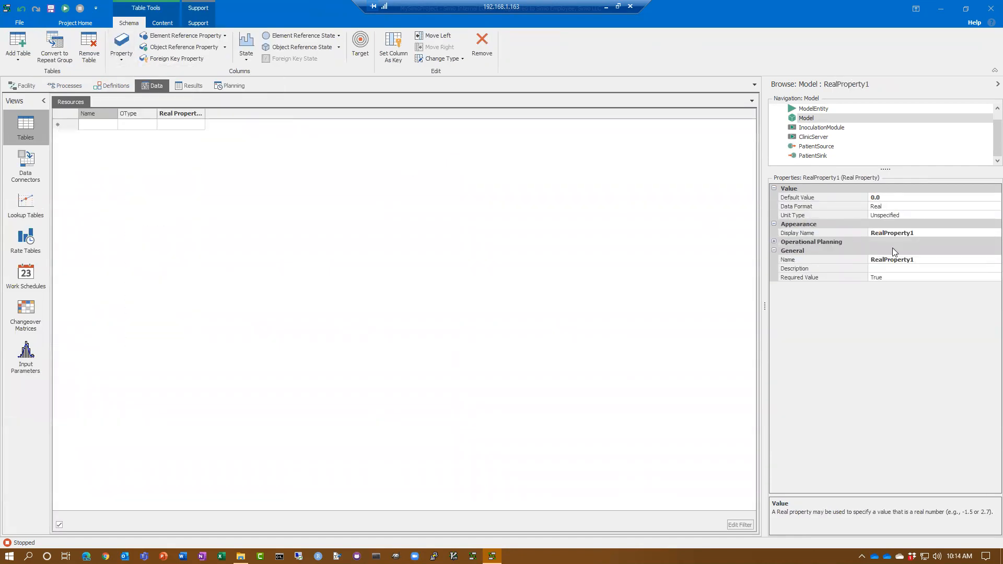
pyautogui.click(921, 261)
pyautogui.write('xLoc')
pyautogui.press('Return')
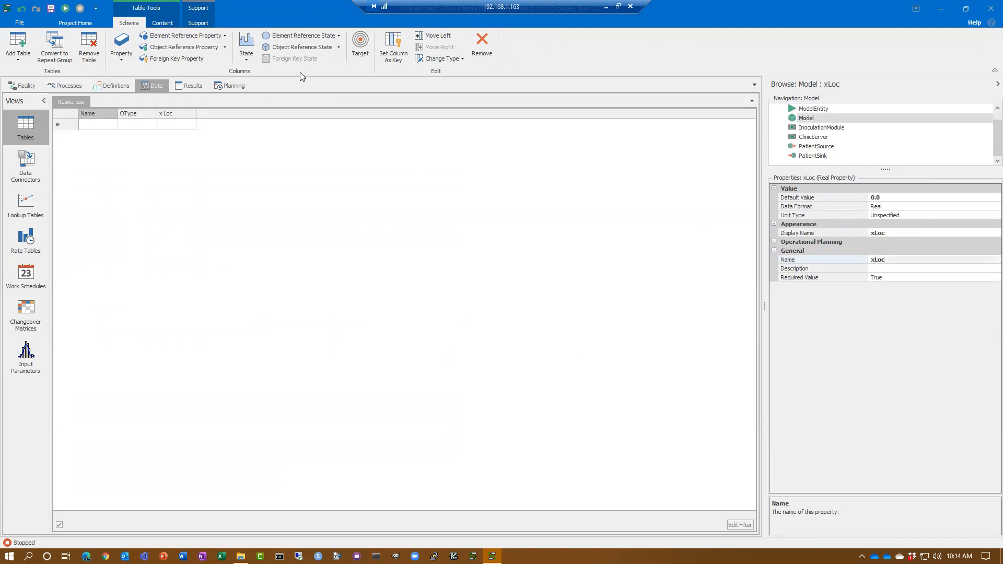
# Add another Real property column to the Resources table and name it zLoc.
pyautogui.click(121, 50)
pyautogui.click(134, 72)
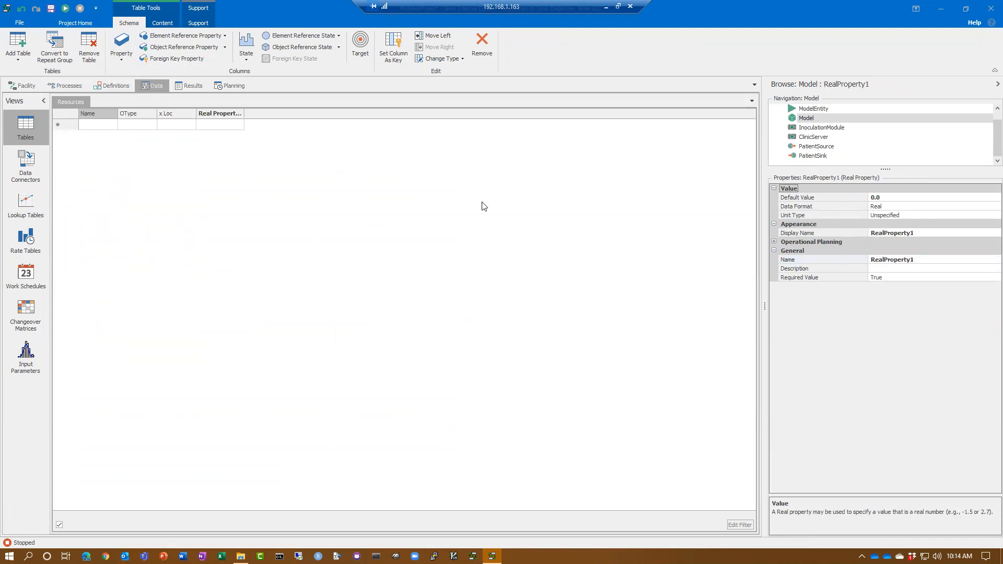
pyautogui.click(933, 261)
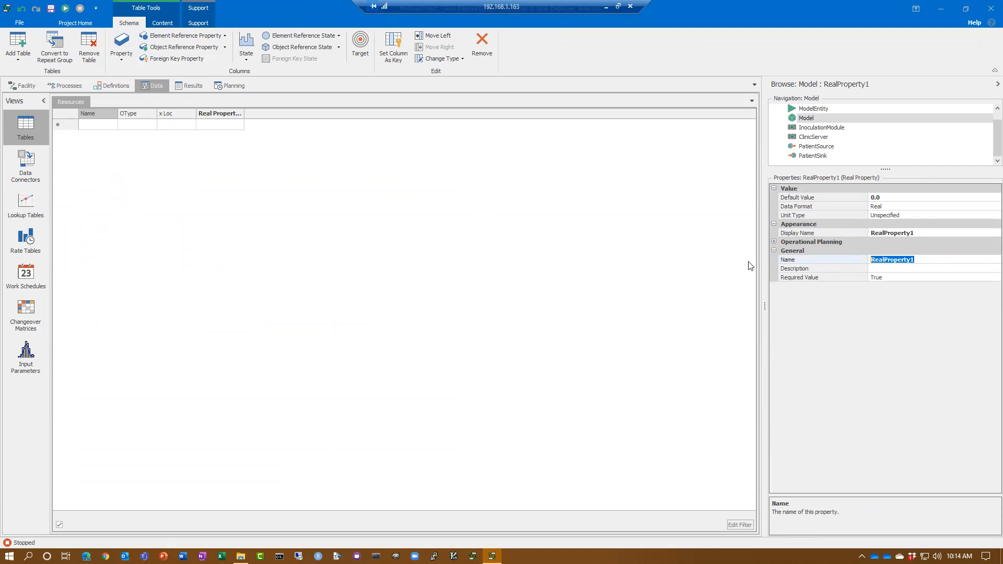
pyautogui.write('zLoc')
pyautogui.press('Return')
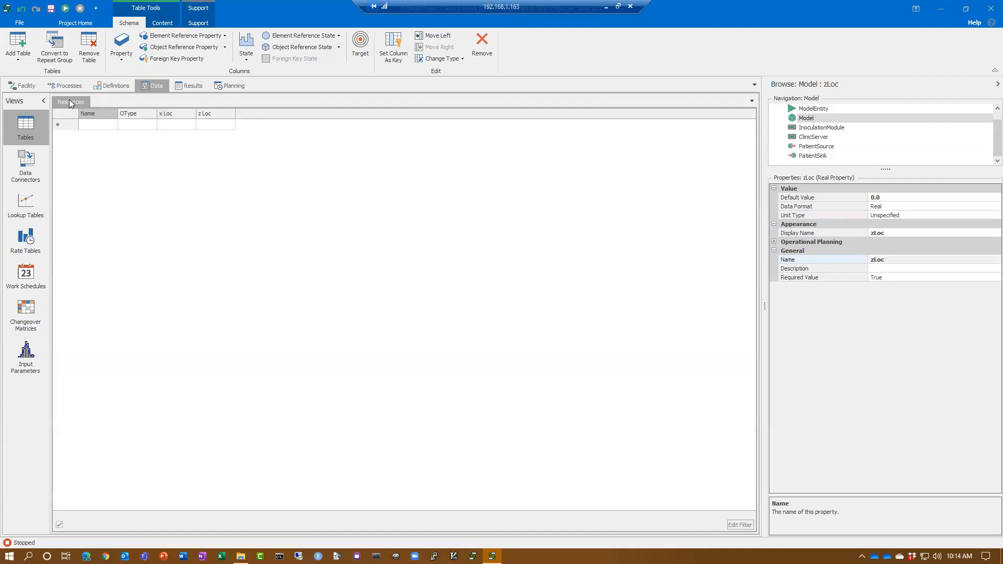
# For the Name column, set Default Value Instantiation to AutoCreateInstance and Object Type to the OType column.
pyautogui.click(90, 114)
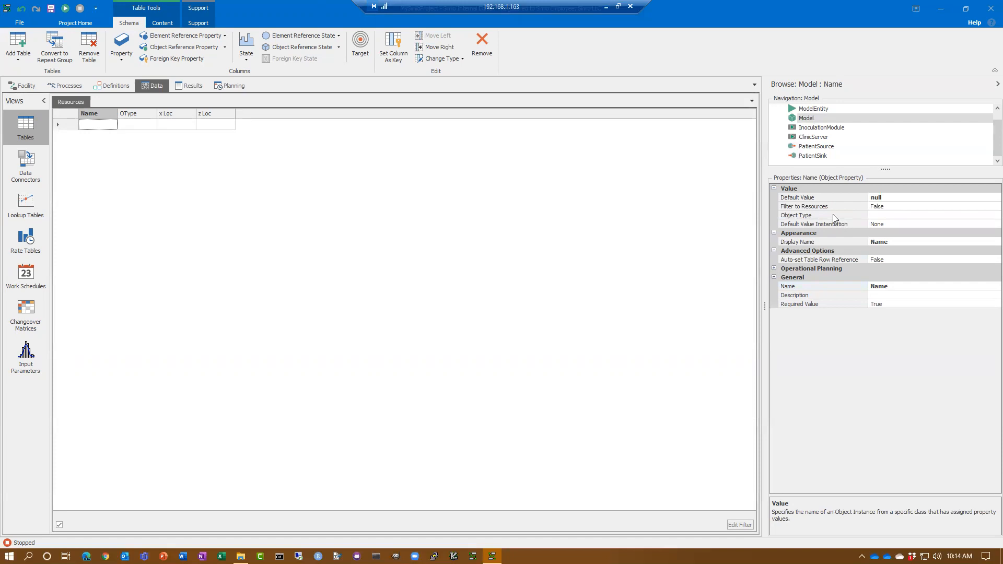
pyautogui.click(903, 224)
pyautogui.click(987, 224)
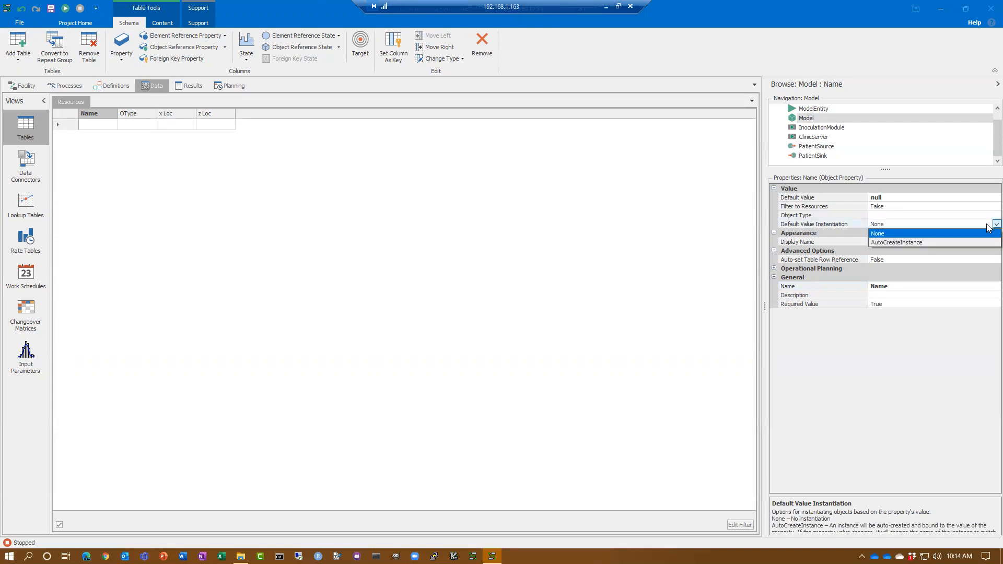
pyautogui.click(910, 243)
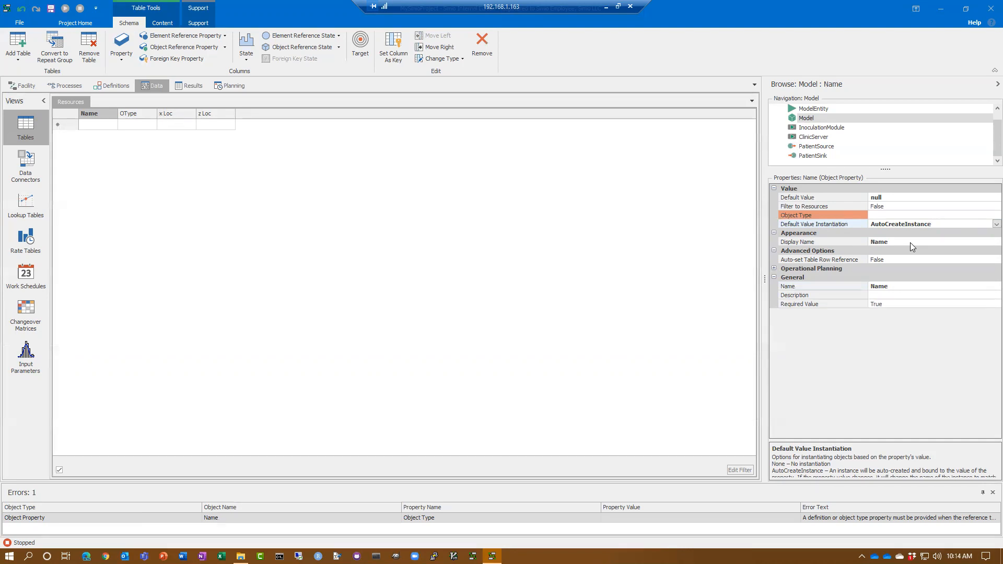
pyautogui.click(922, 216)
pyautogui.click(988, 216)
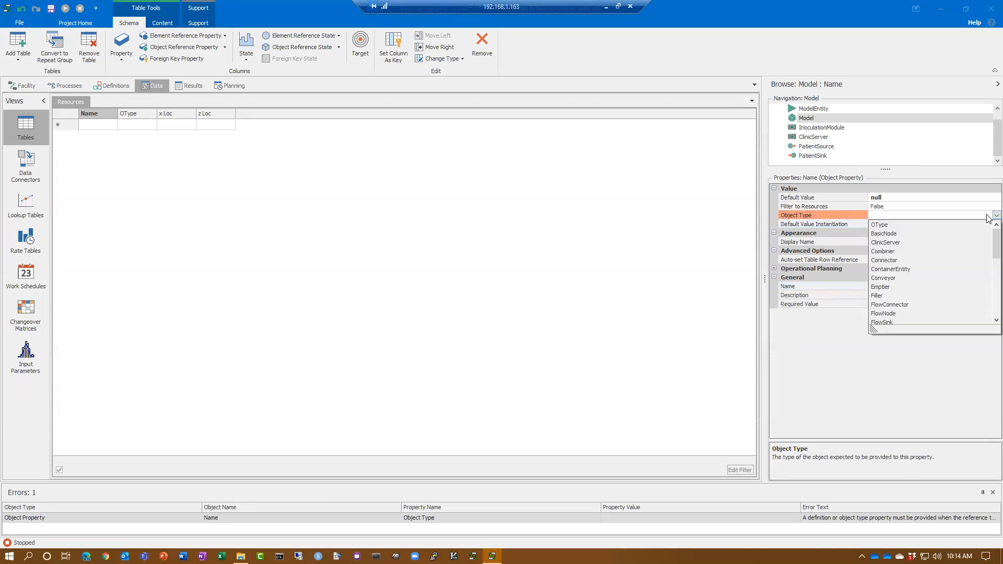
pyautogui.click(886, 226)
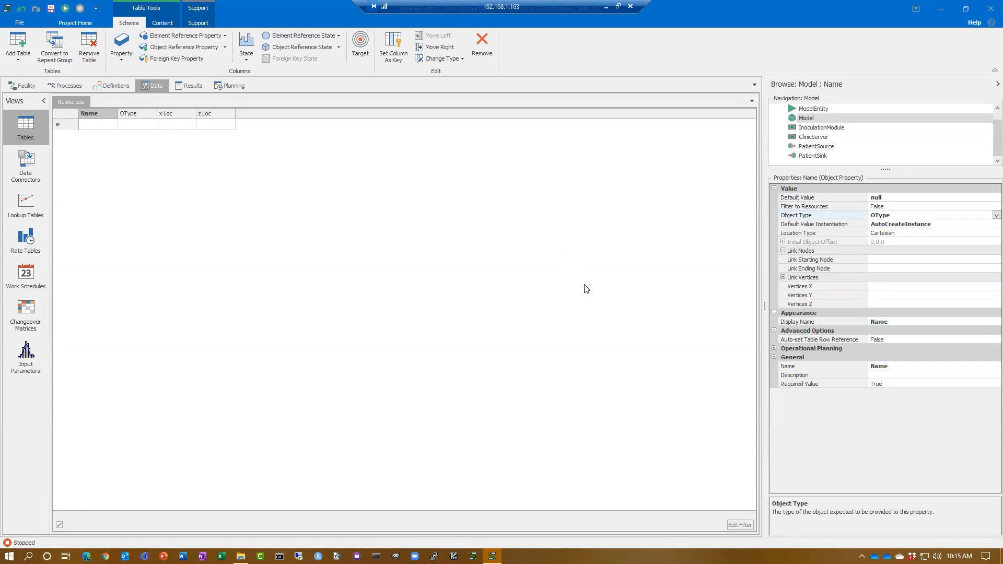
# Set the Name column's Auto-set Table Row Reference option to True.
pyautogui.click(898, 339)
pyautogui.click(996, 339)
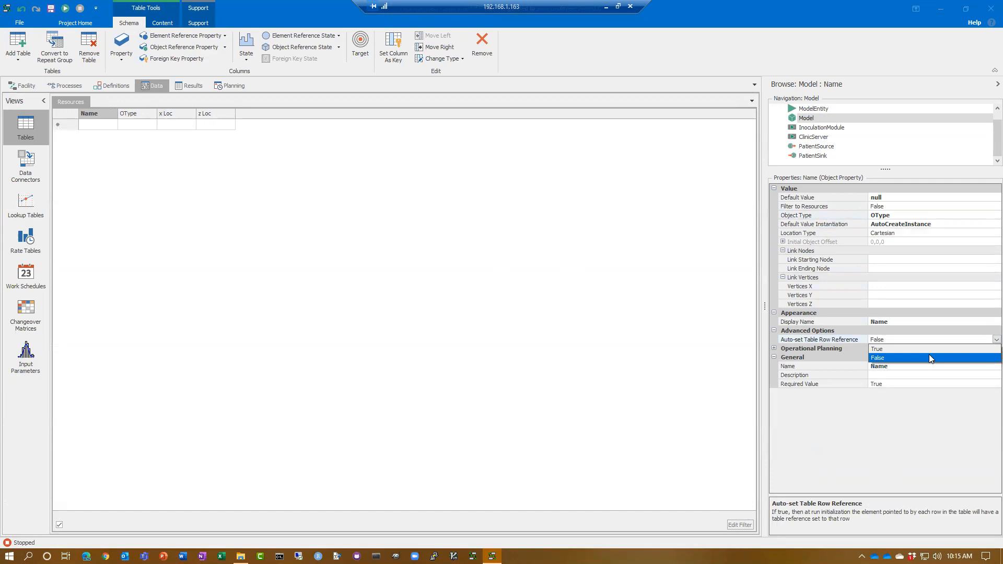
pyautogui.click(902, 353)
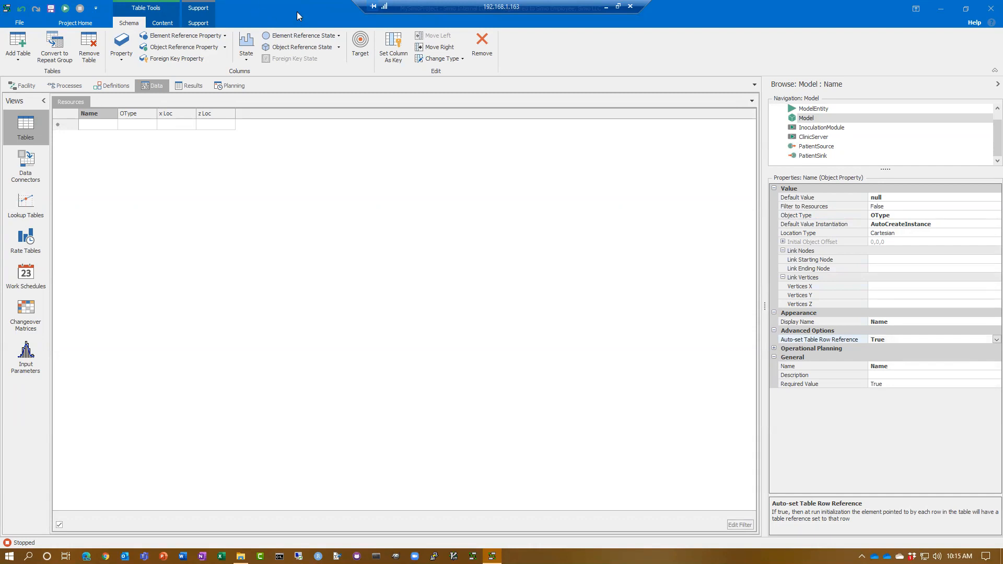
# Add a first row to the Resources table named Inoculation01 with InoculationModule as its OType.
pyautogui.click(109, 130)
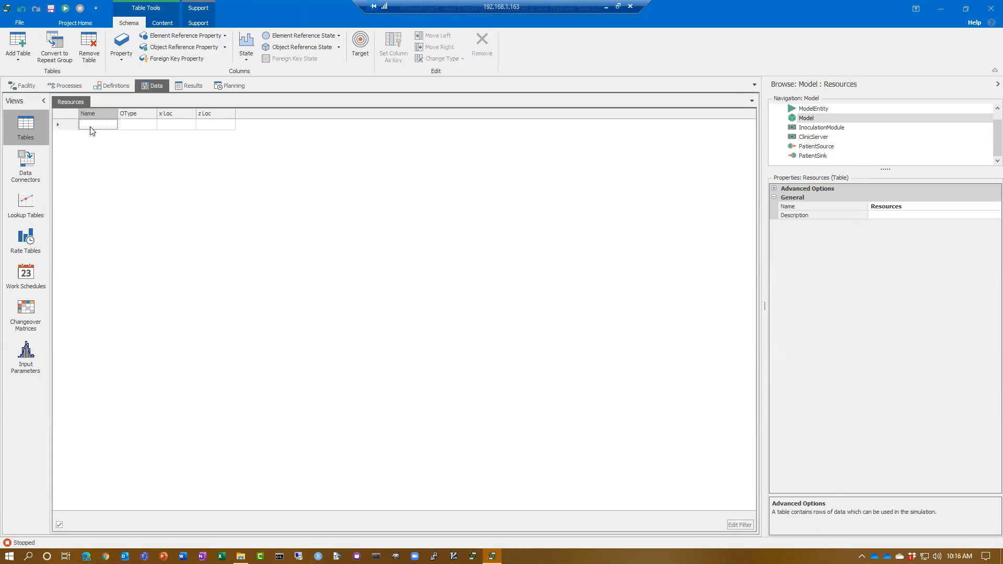
pyautogui.write('I')
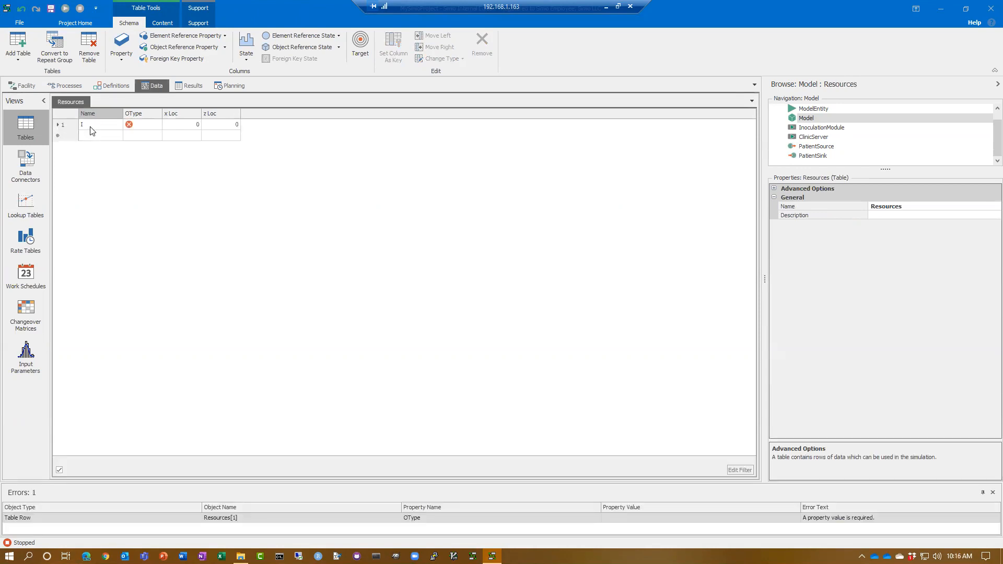
pyautogui.click(91, 126)
pyautogui.write('Inoculation01')
pyautogui.press('Return')
pyautogui.click(138, 125)
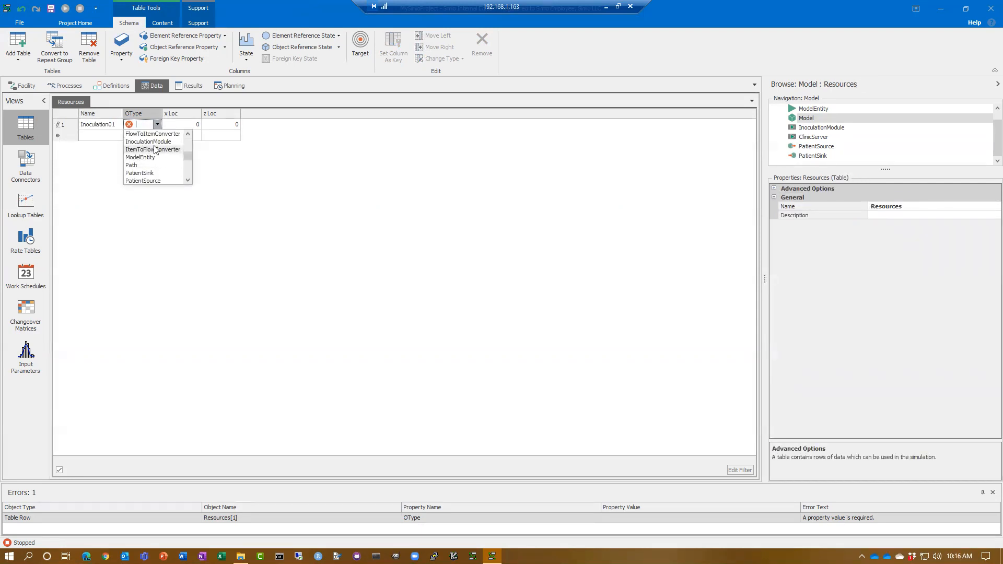
pyautogui.click(151, 142)
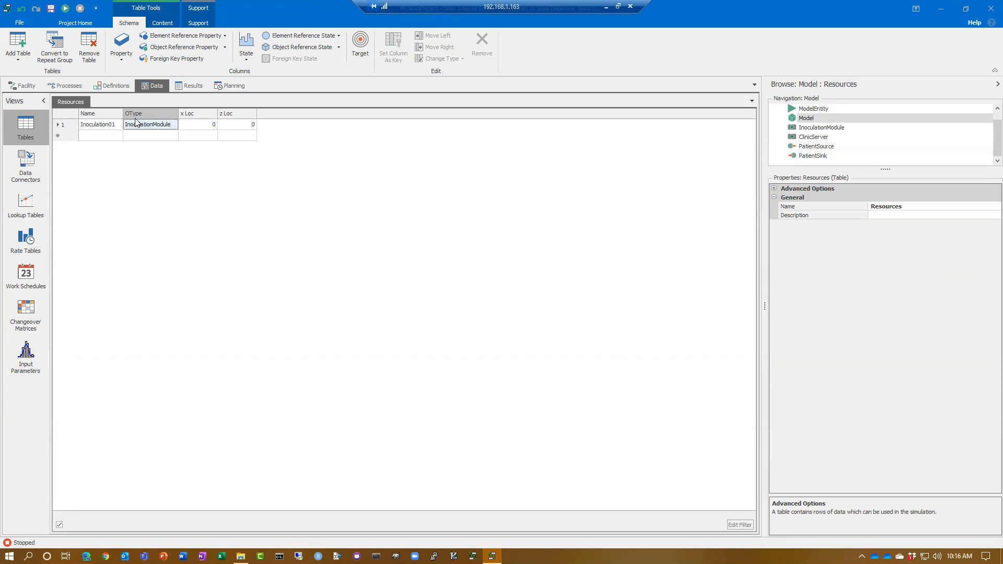
# In the facility, move the Inoculation01 object to about 8 m left of and 5 m above the origin.
pyautogui.click(31, 87)
pyautogui.moveTo(463, 336); pyautogui.dragTo(329, 254)
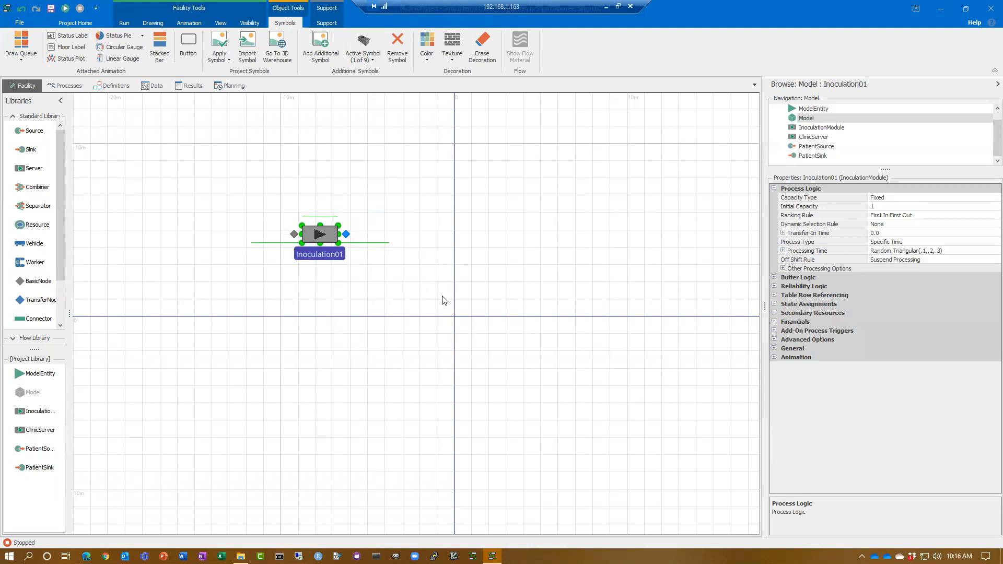
# Copy the Inoculation01 row from the Resources table into cell A1 of the blank Excel workbook and fit the column widths to their contents.
pyautogui.click(153, 86)
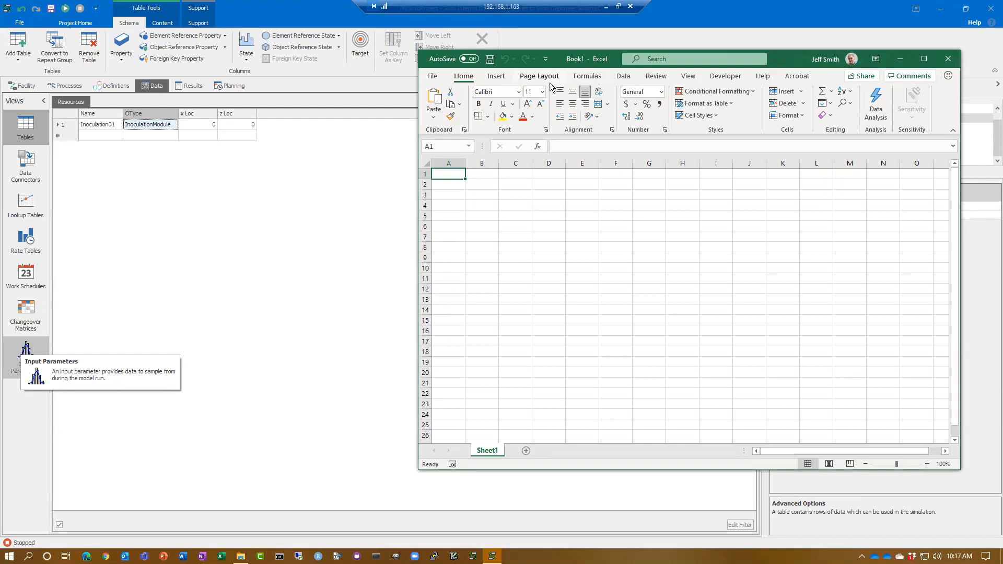
pyautogui.click(340, 203)
pyautogui.click(111, 128)
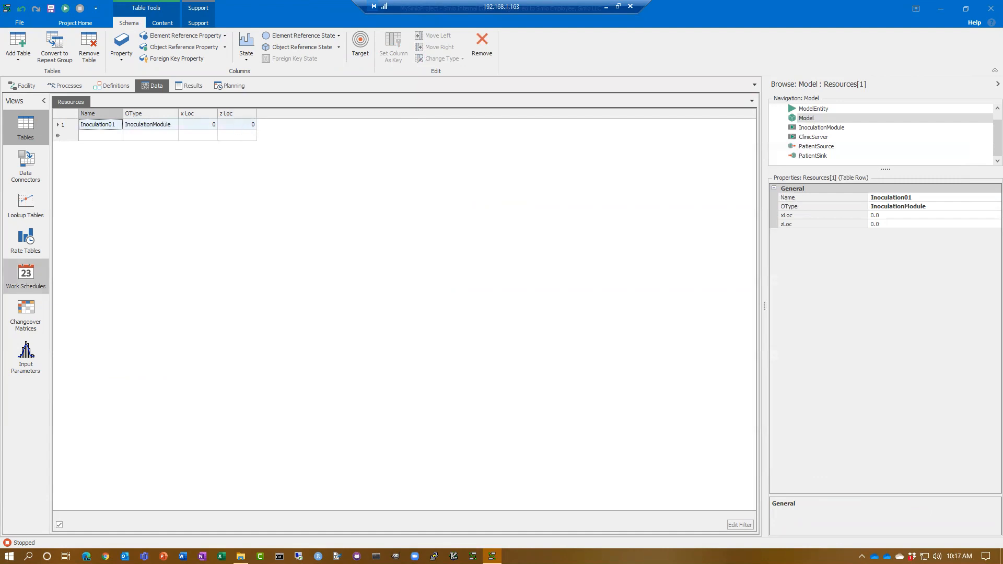
pyautogui.hotkey('alt', 'Tab')
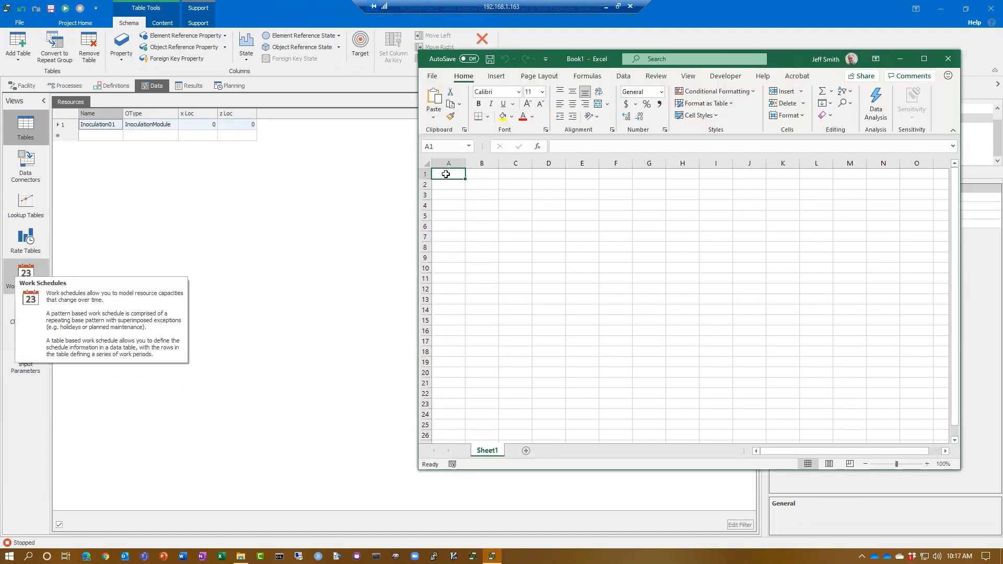
pyautogui.write('Inoculation01\tInoculationModule\t0\t0')
pyautogui.click(529, 230)
pyautogui.click(427, 163)
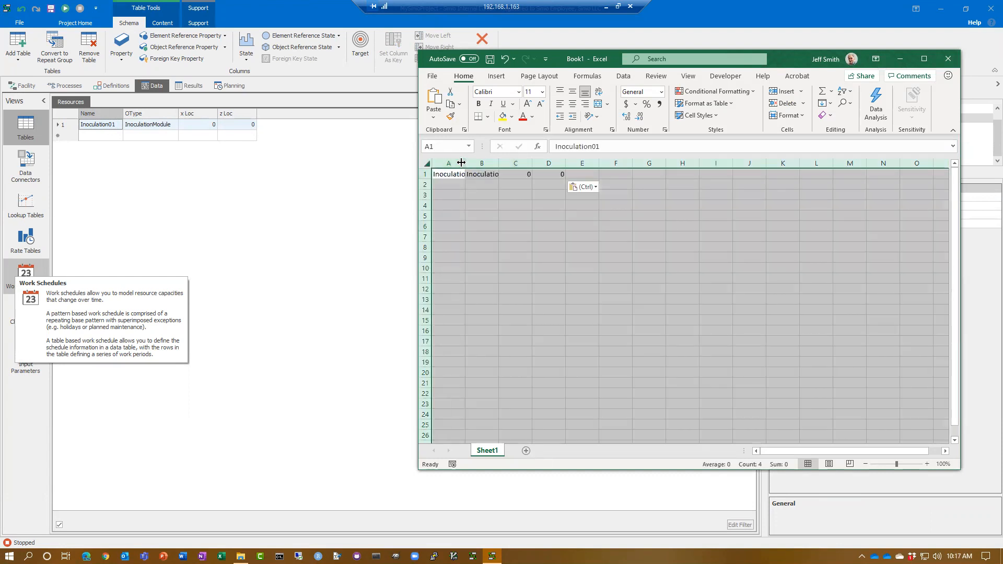
pyautogui.doubleClick(463, 160)
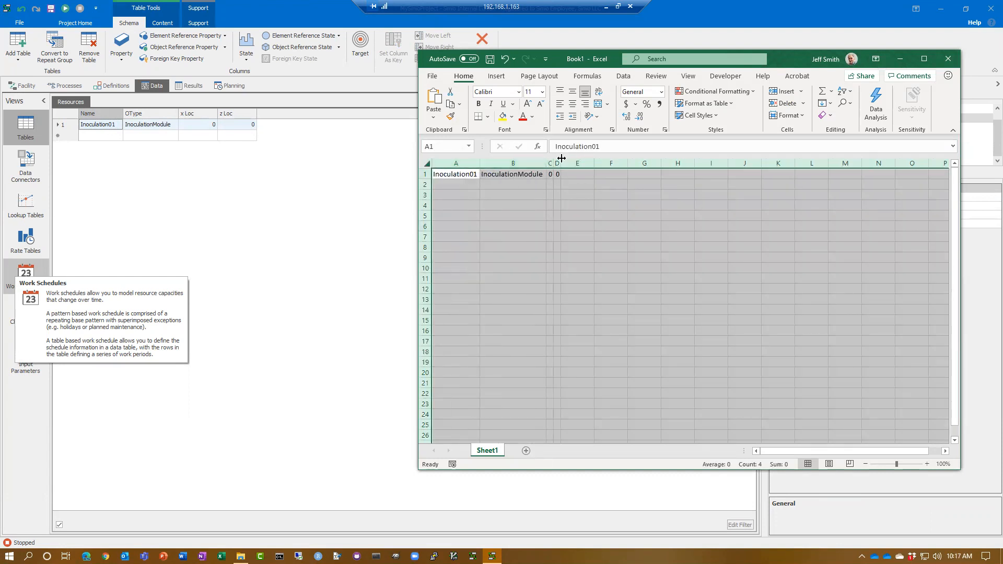
# Give all worksheet columns a wider uniform width, and fit columns A and B to their contents.
pyautogui.click(577, 185)
pyautogui.click(428, 164)
pyautogui.moveTo(562, 164); pyautogui.dragTo(600, 164)
pyautogui.click(640, 205)
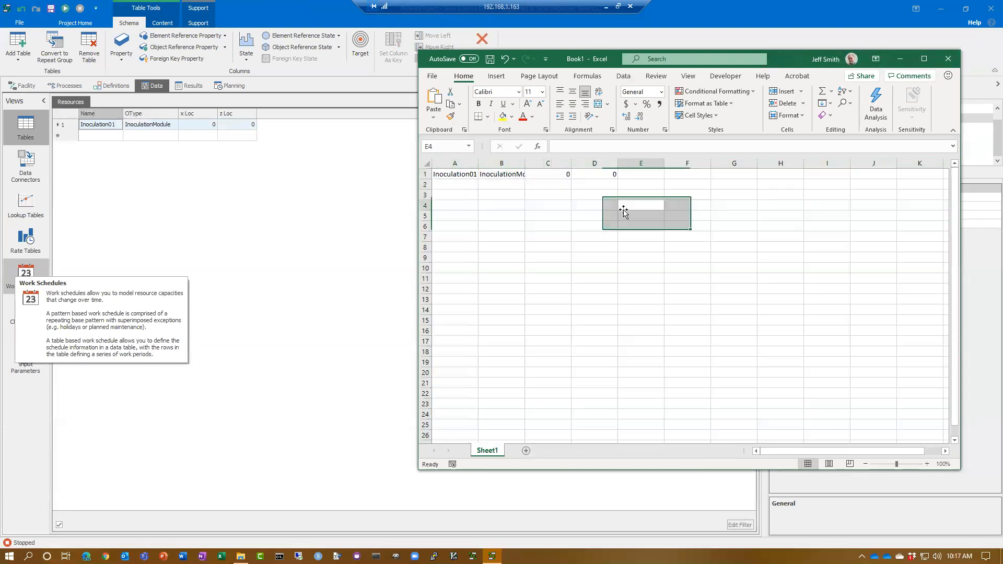
pyautogui.doubleClick(478, 163)
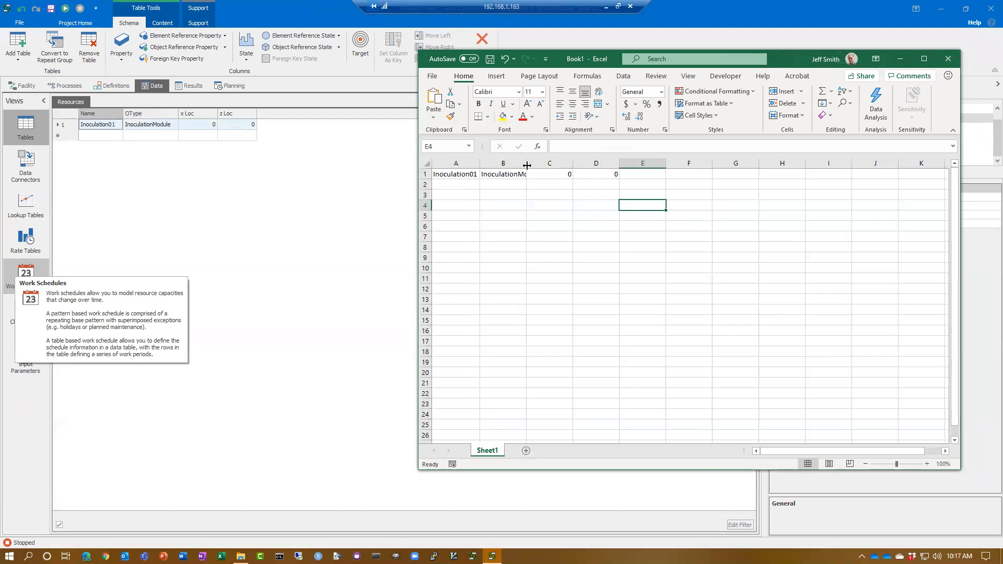
pyautogui.doubleClick(523, 164)
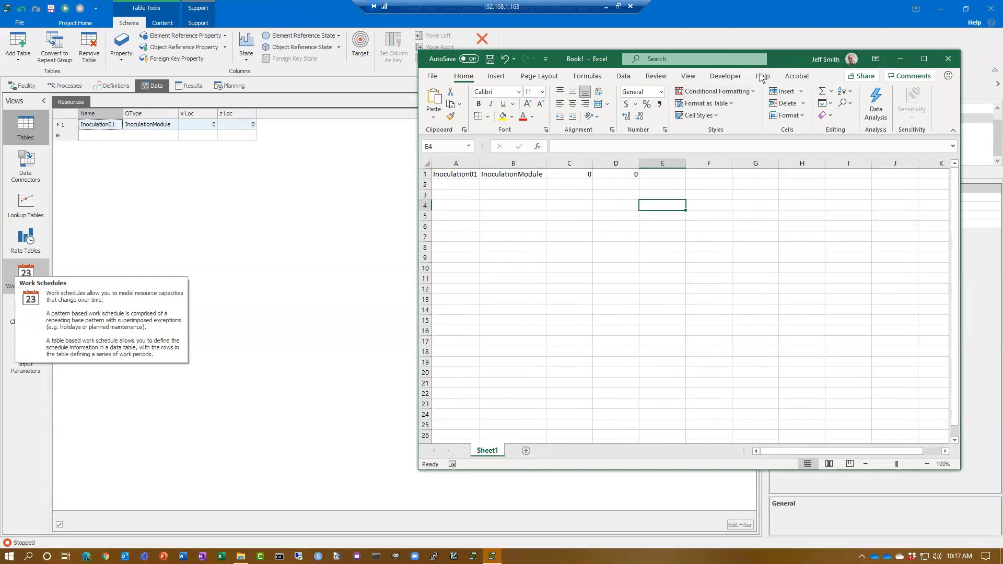
# Return to Simio, delete the Inoculation01 row from the Resources table, and check the facility for its object.
pyautogui.click(900, 58)
pyautogui.click(300, 155)
pyautogui.click(69, 123)
pyautogui.press('Delete')
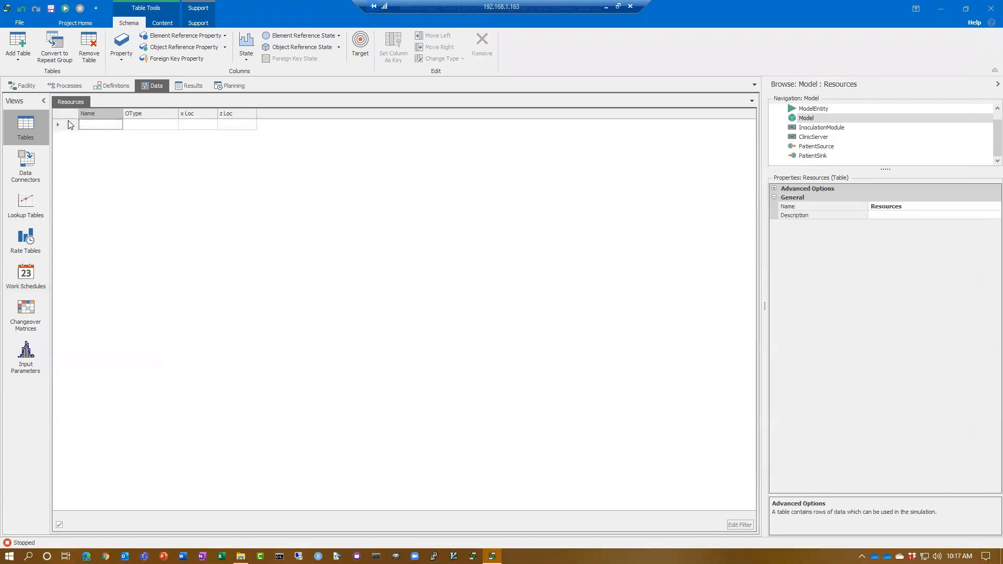
pyautogui.click(32, 88)
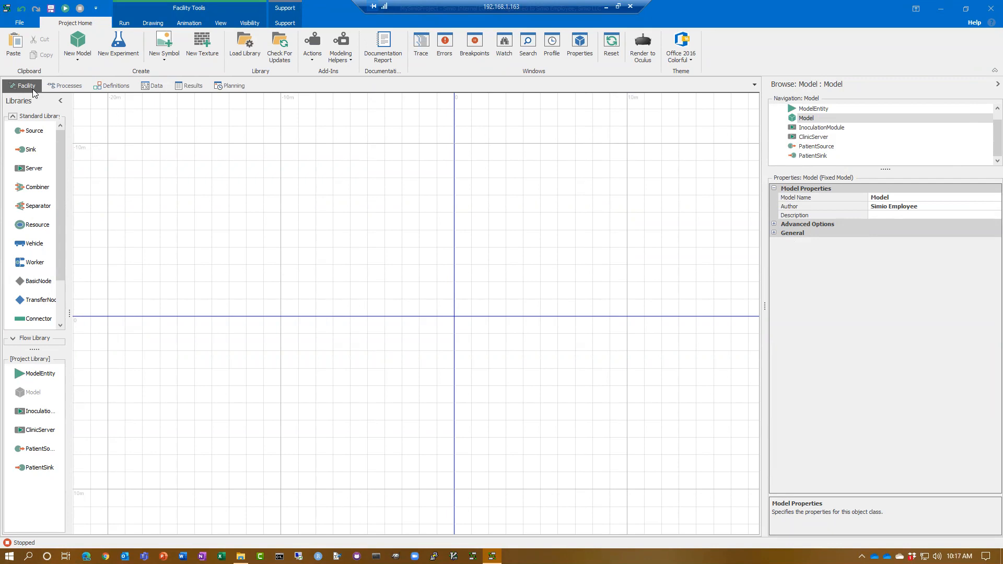
pyautogui.click(153, 86)
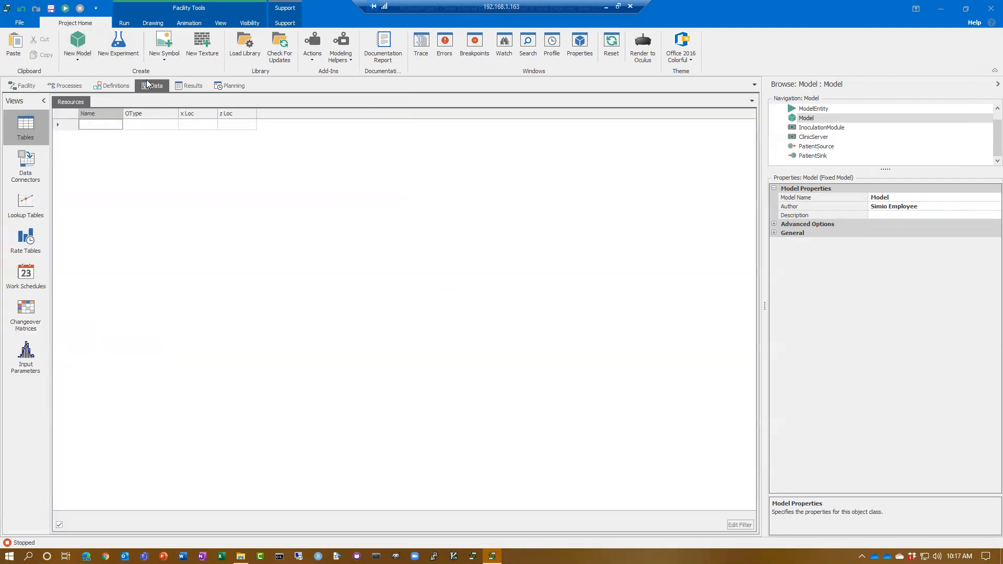
# Set the Name column's Initial Object Offset to xLoc for X and zLoc for Z.
pyautogui.click(102, 113)
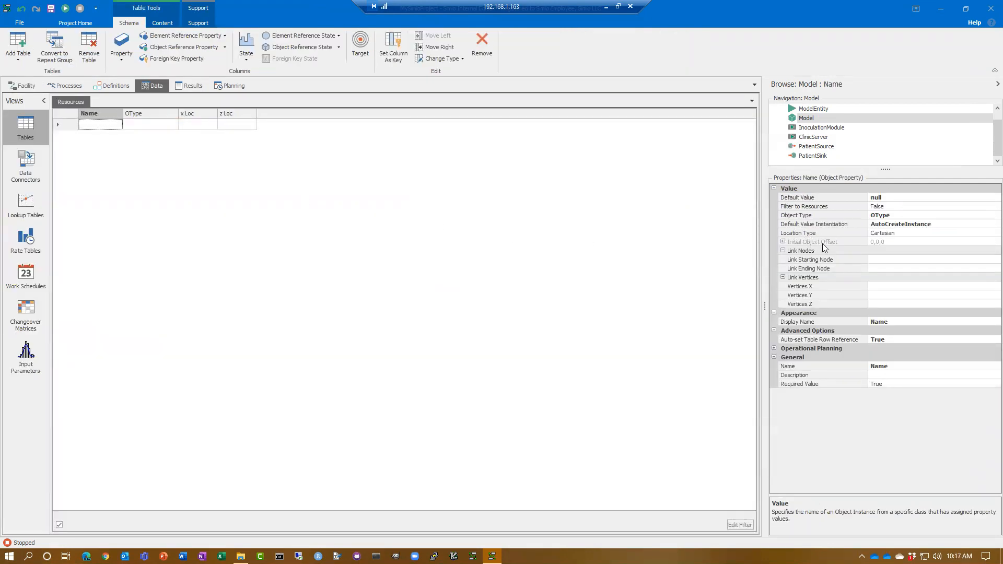
pyautogui.click(783, 242)
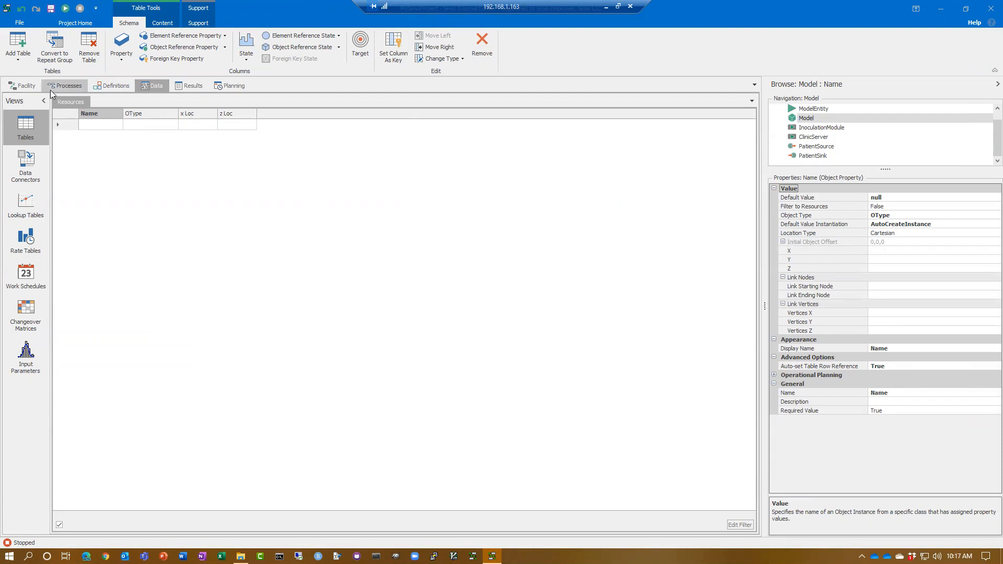
pyautogui.click(25, 86)
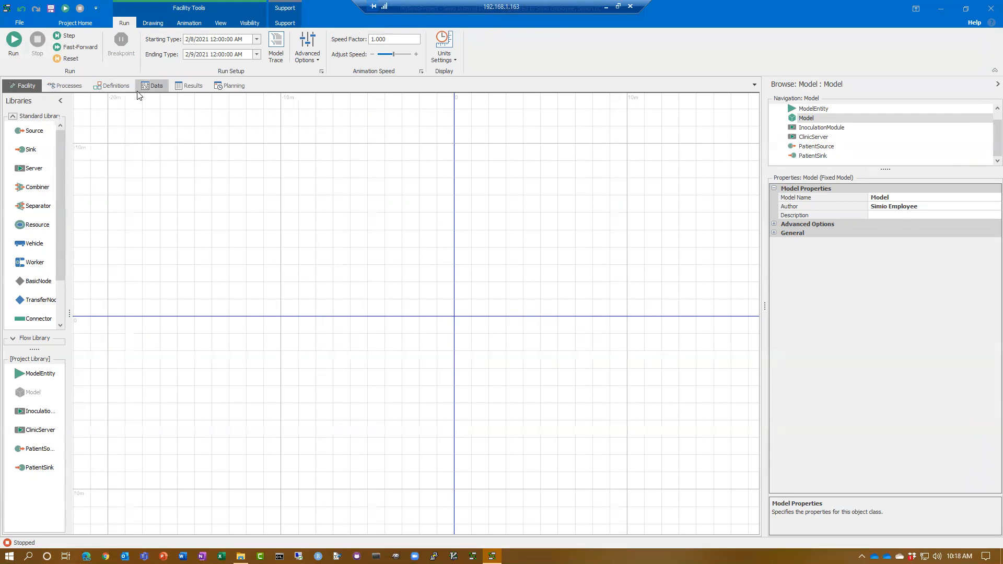
pyautogui.click(151, 87)
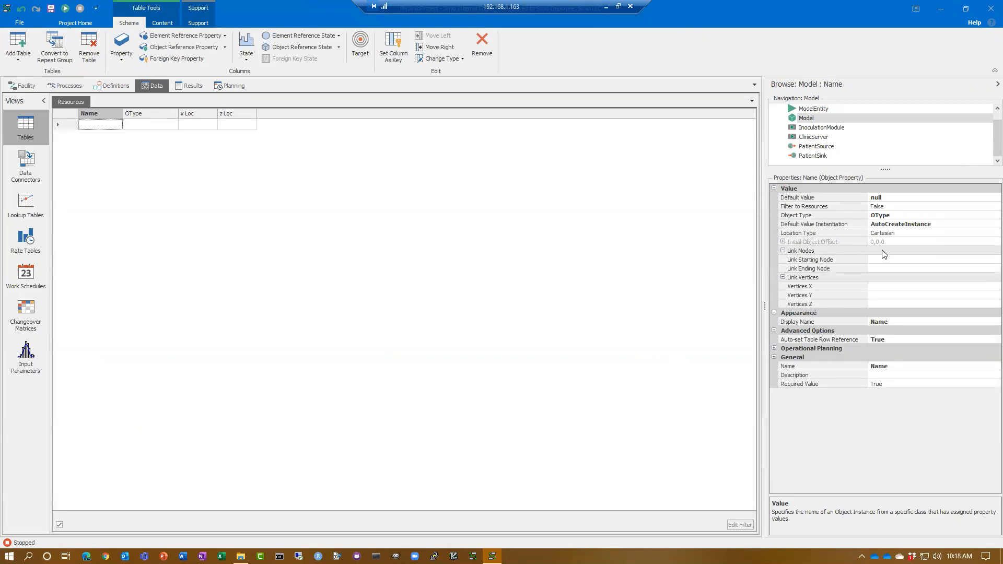
pyautogui.click(782, 242)
pyautogui.click(898, 251)
pyautogui.write('xLoc')
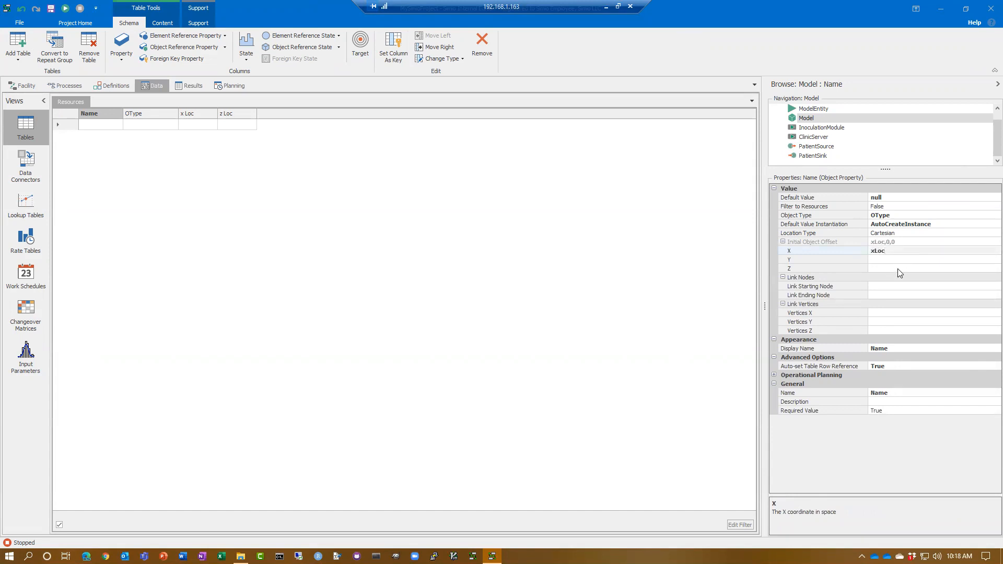
pyautogui.click(895, 270)
pyautogui.write('zLK')
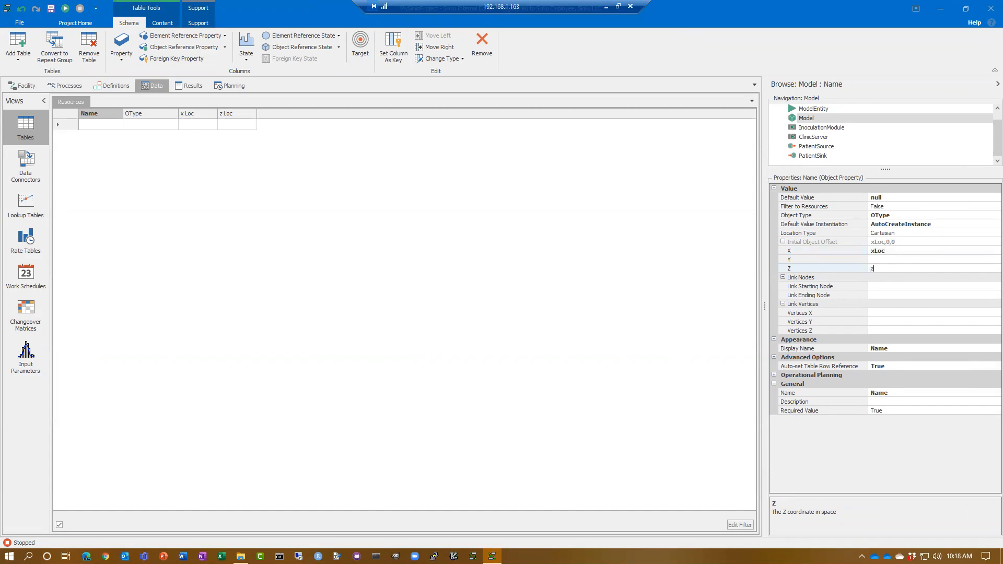
pyautogui.press('BackSpace')
pyautogui.write('oc')
pyautogui.press('Return')
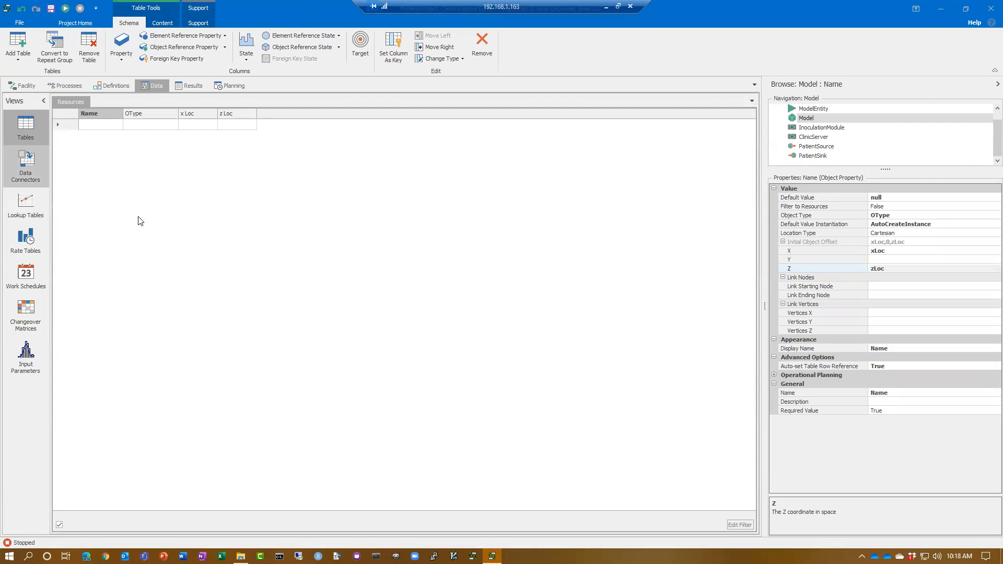
# Paste the Inoculation01 row with type InoculationModule and zero coordinates into the Resources table.
pyautogui.click(101, 125)
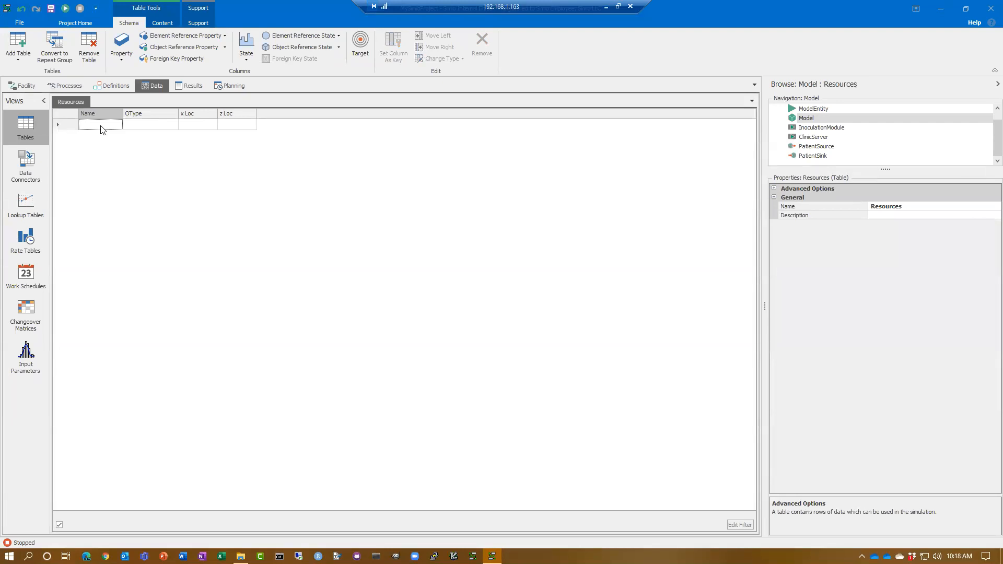
pyautogui.click(102, 126)
pyautogui.press('Escape')
pyautogui.press('Escape')
pyautogui.click(103, 129)
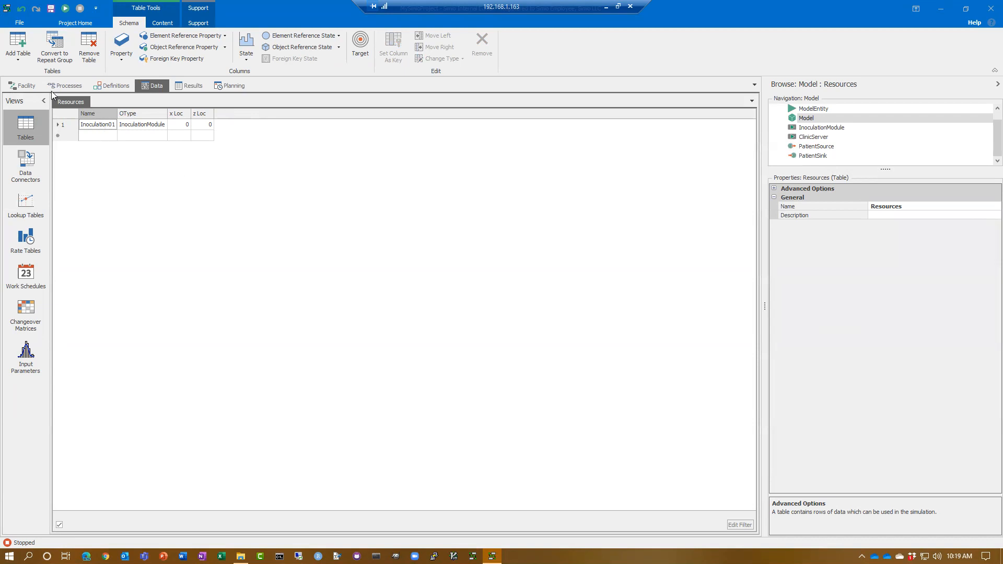
# Move Inoculation01 in the facility to about x -13.75, z -8.25 and check its coordinates in the Resources table.
pyautogui.click(28, 86)
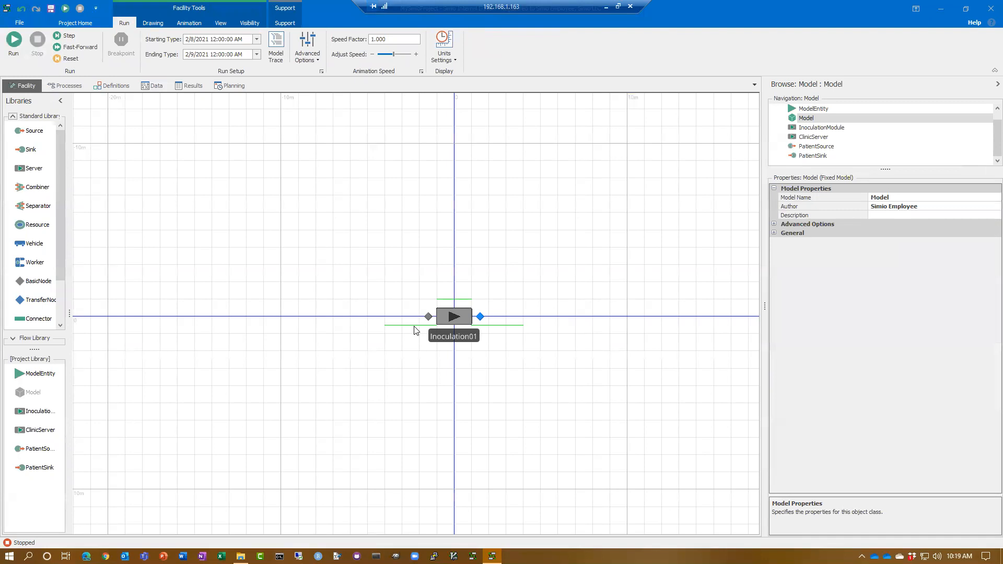
pyautogui.moveTo(442, 335); pyautogui.dragTo(226, 201)
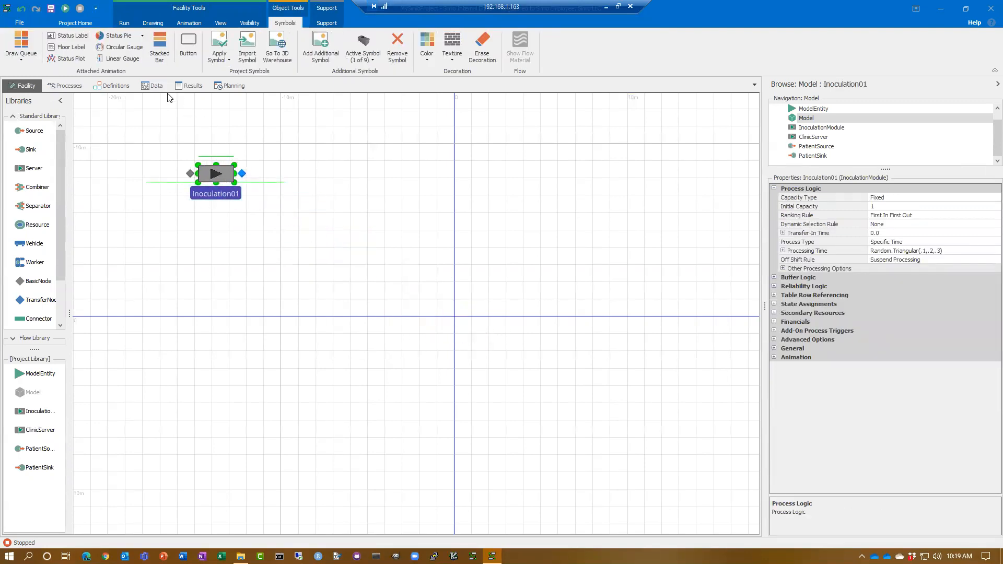
pyautogui.click(157, 87)
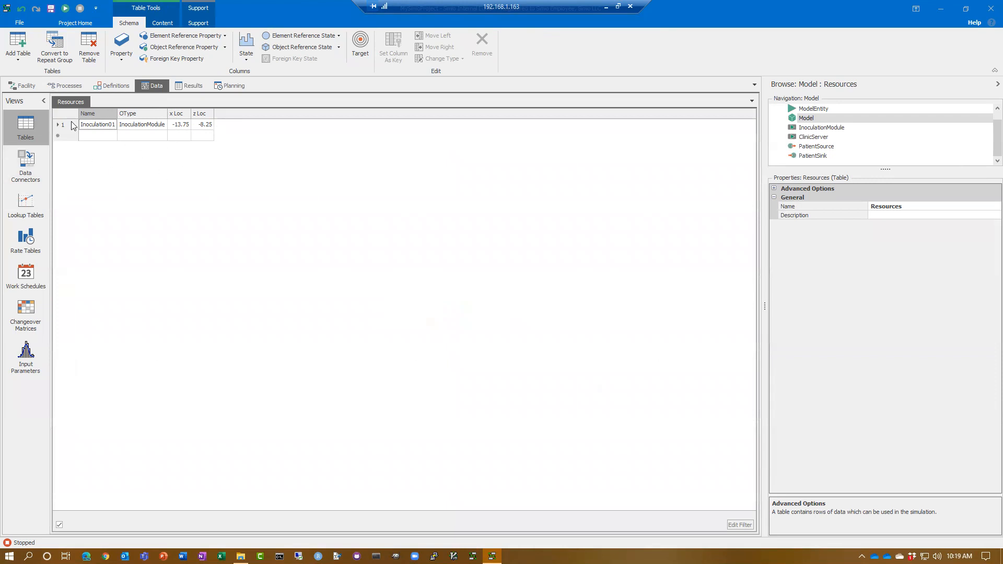
# Shift Inoculation01 slightly closer to the origin in the facility, and delete its row from the Resources table.
pyautogui.click(25, 86)
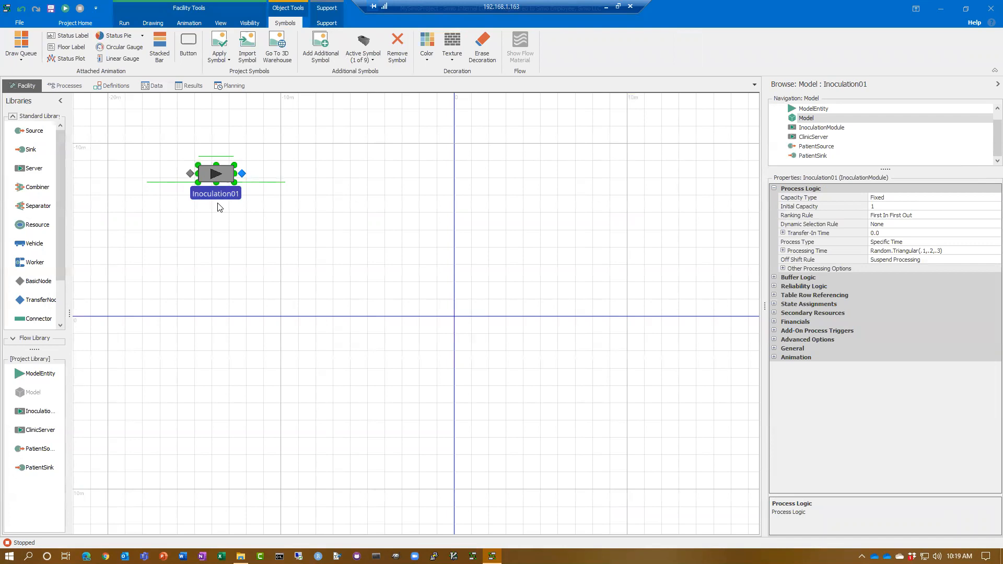
pyautogui.click(272, 306)
pyautogui.moveTo(233, 249); pyautogui.dragTo(241, 264)
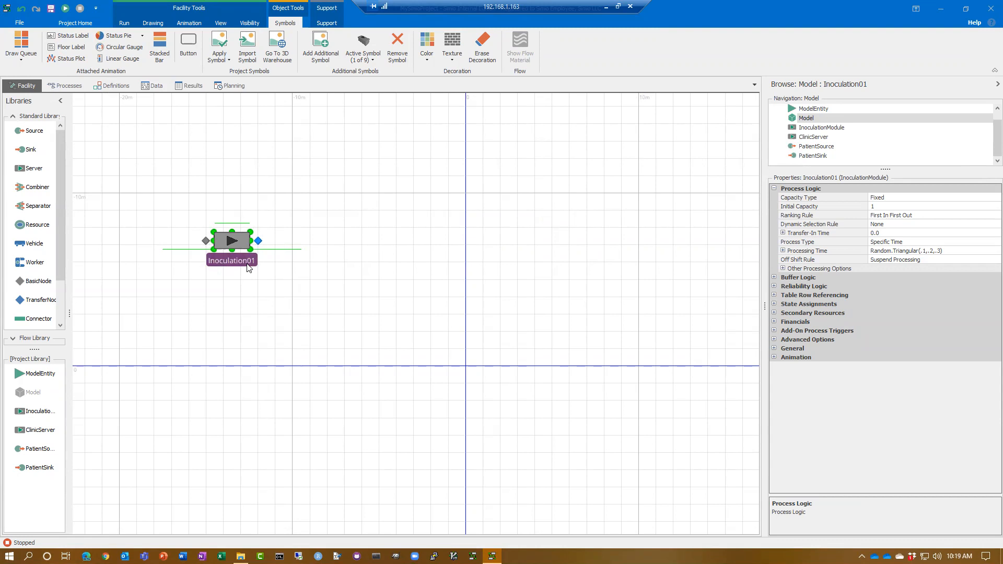
pyautogui.click(342, 270)
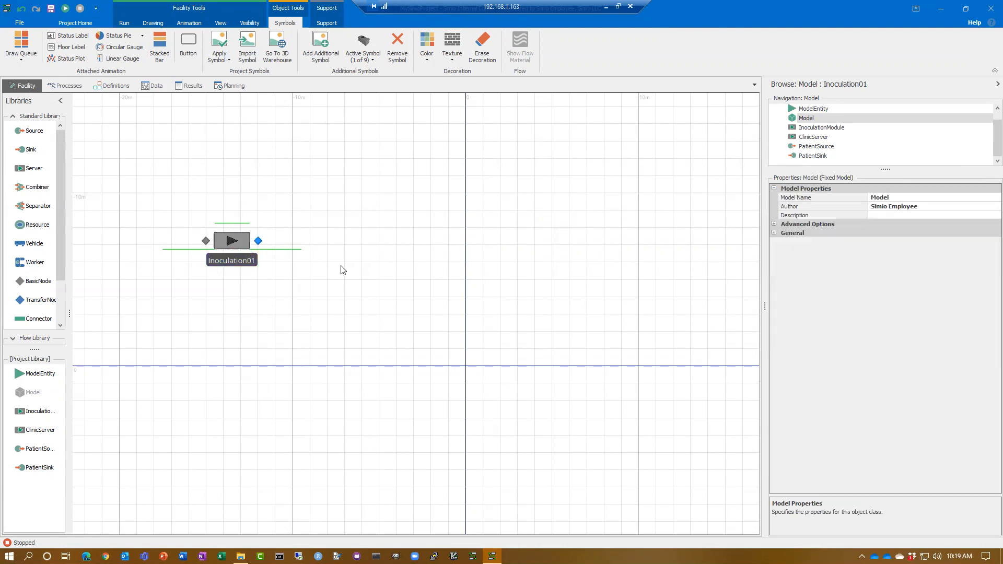
pyautogui.click(156, 87)
pyautogui.click(70, 126)
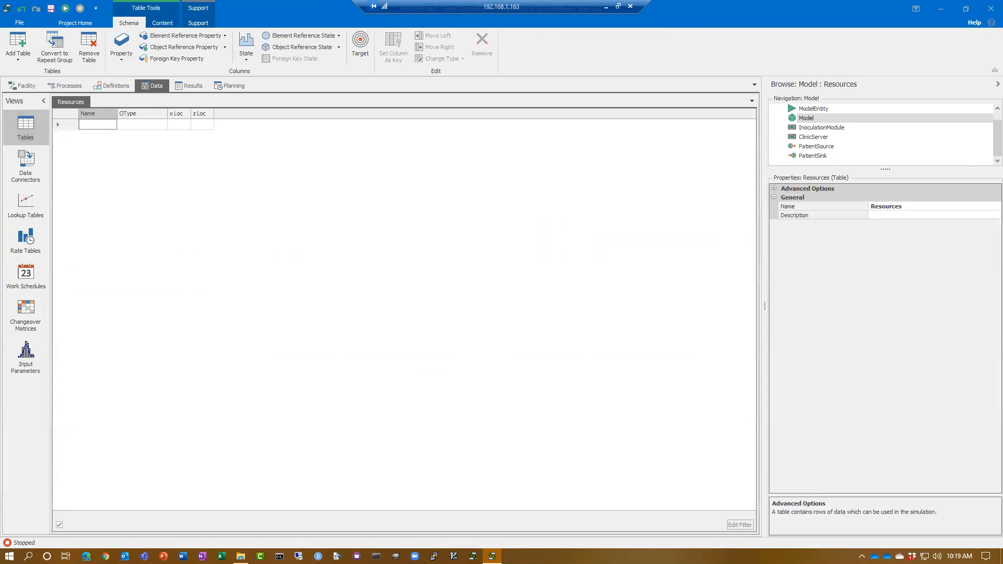
# Switch to the Excel workbook and fill the row in A1:D1 down through row 5, numbering the names Inoculation01 to Inoculation05.
pyautogui.moveTo(0, 66); pyautogui.dragTo(494, 67)
pyautogui.click(367, 250)
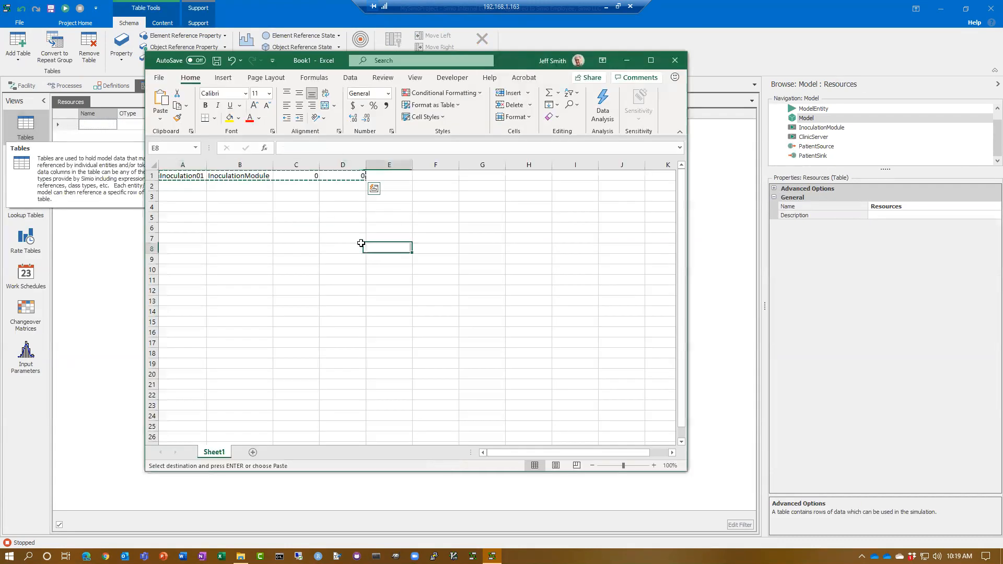
pyautogui.moveTo(170, 176); pyautogui.dragTo(336, 176)
pyautogui.press('Return')
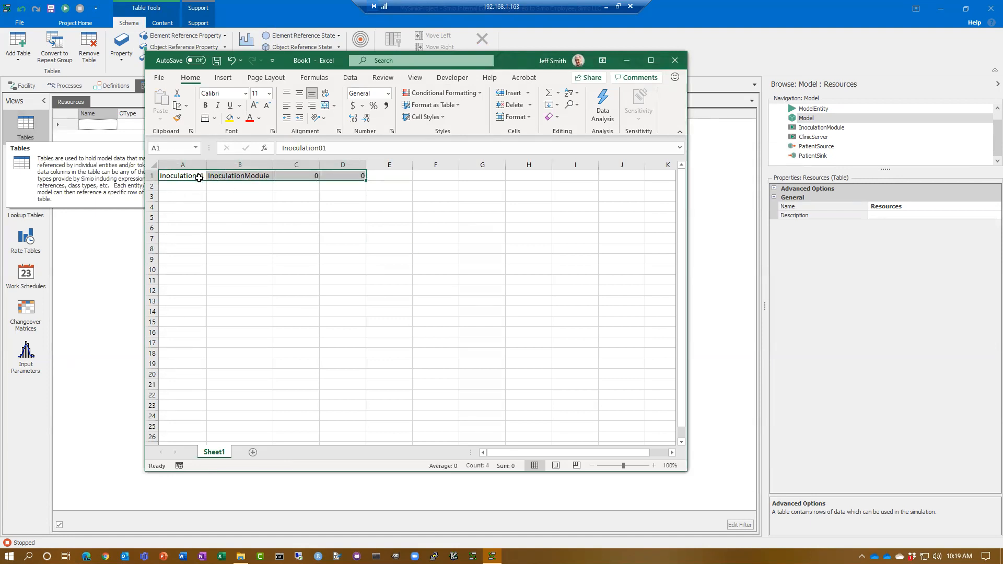
pyautogui.moveTo(368, 179); pyautogui.dragTo(369, 224)
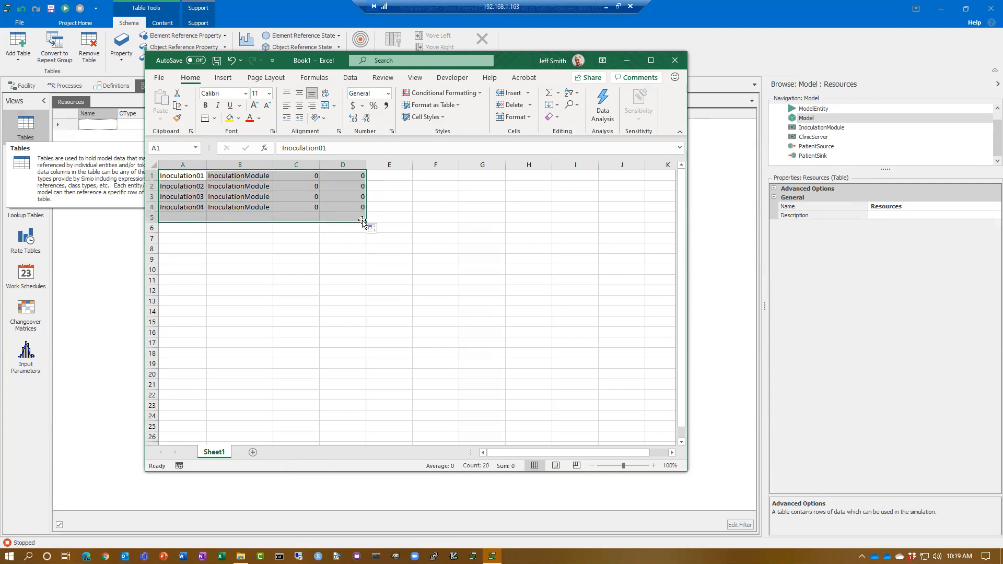
pyautogui.click(369, 279)
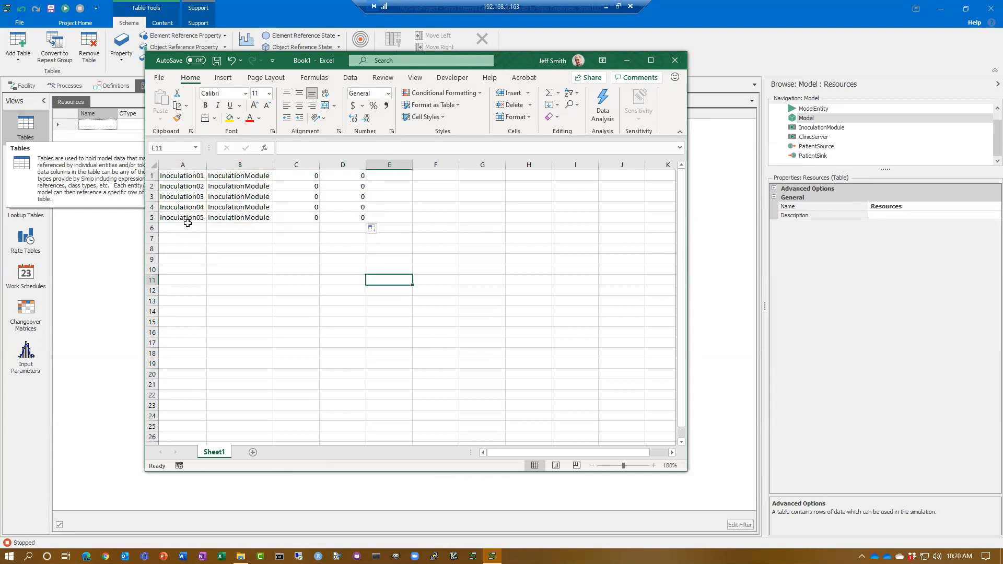
# Copy the five Inoculation rows in A1:D5 from Excel into the empty Resources table in Simio.
pyautogui.moveTo(170, 180); pyautogui.dragTo(365, 223)
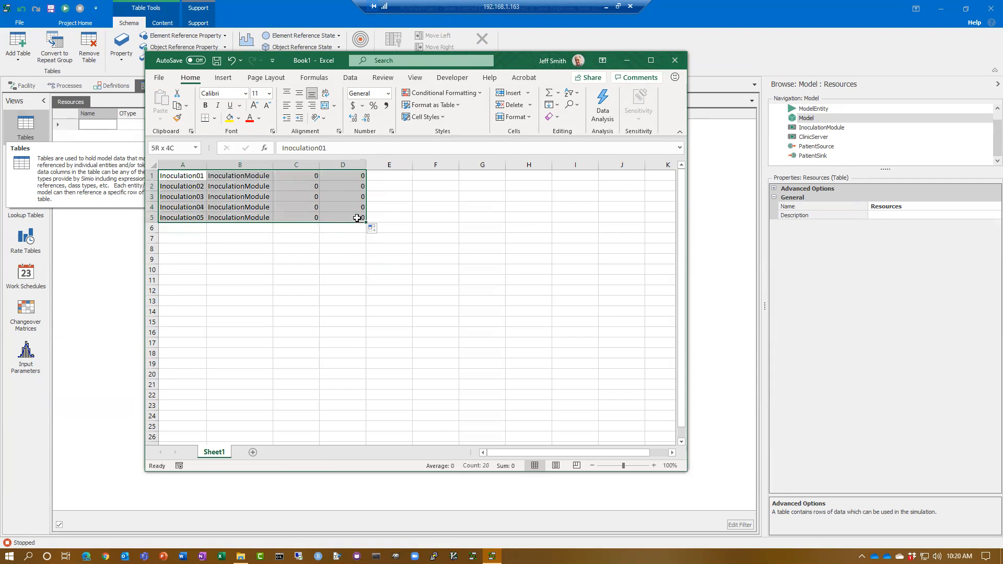
pyautogui.hotkey('ctrl', 'c')
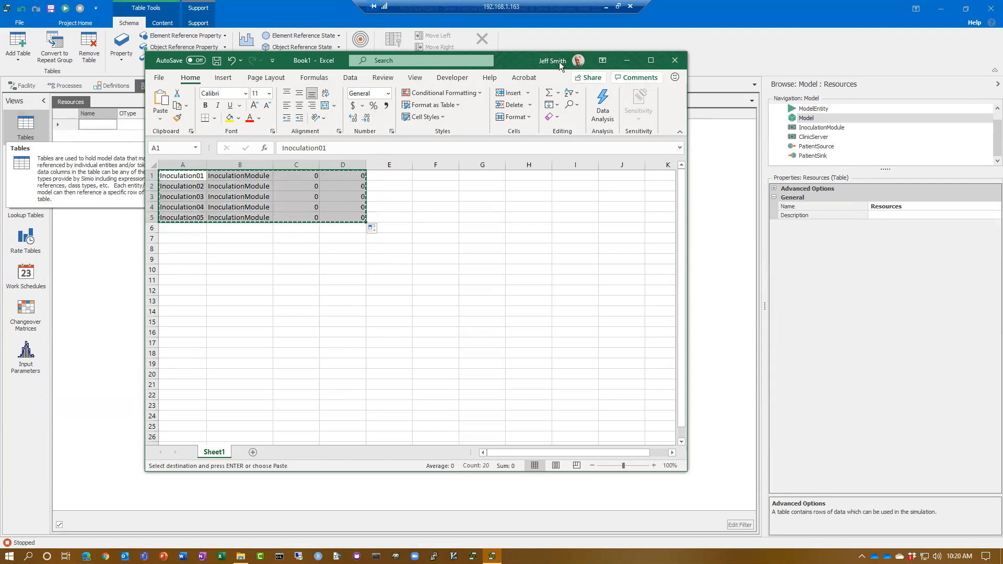
pyautogui.click(111, 157)
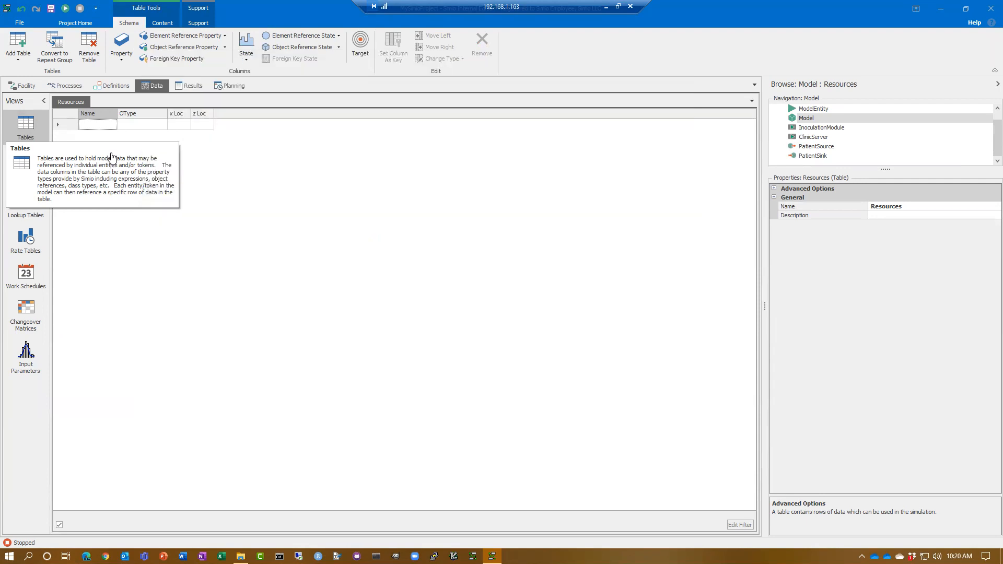
pyautogui.click(96, 124)
pyautogui.press('Escape')
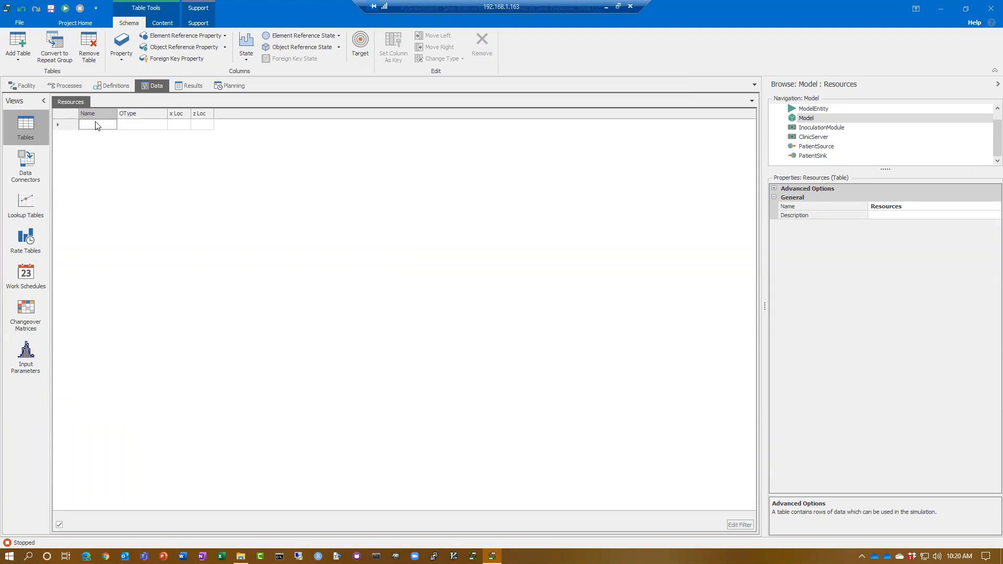
pyautogui.hotkey('ctrl', 'v')
pyautogui.click(96, 124)
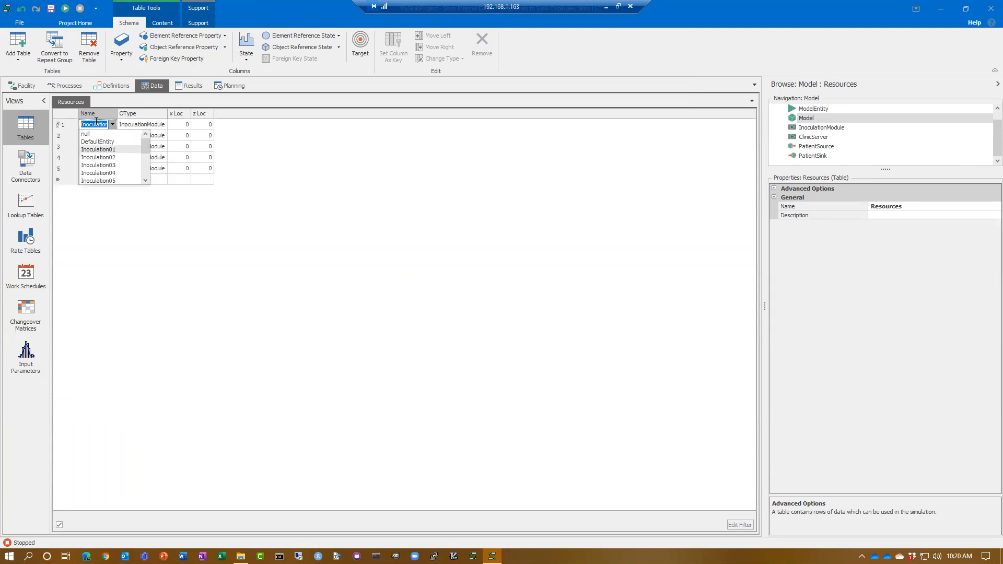
pyautogui.click(389, 169)
# Spread out the stacked facility objects, placing Inoculation01 to 04 in a column about 15 m left of the origin and Inoculation05 about 13 m below it.
pyautogui.click(30, 85)
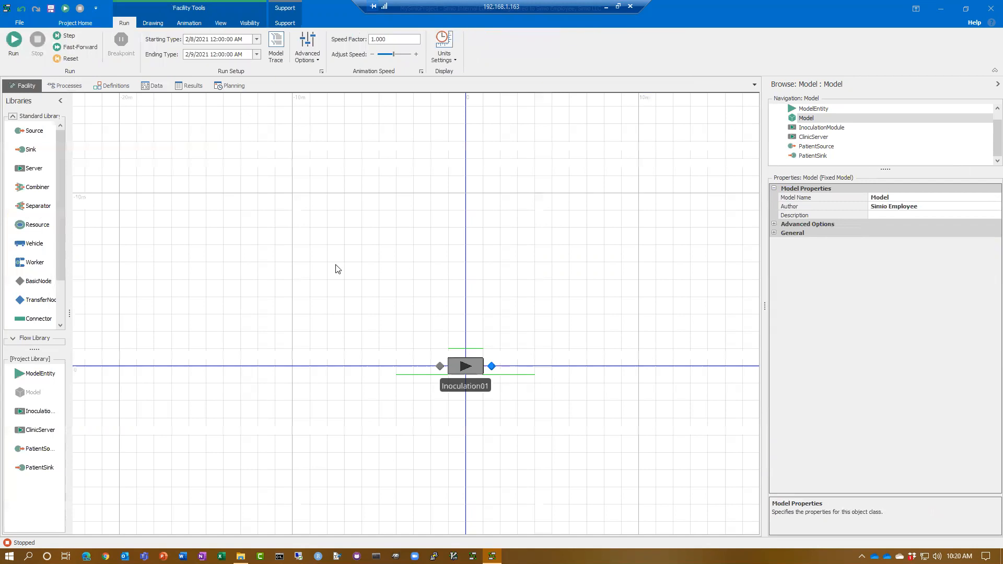
pyautogui.click(477, 391)
pyautogui.moveTo(477, 391); pyautogui.dragTo(266, 238)
pyautogui.scroll(-3, 307, 216)
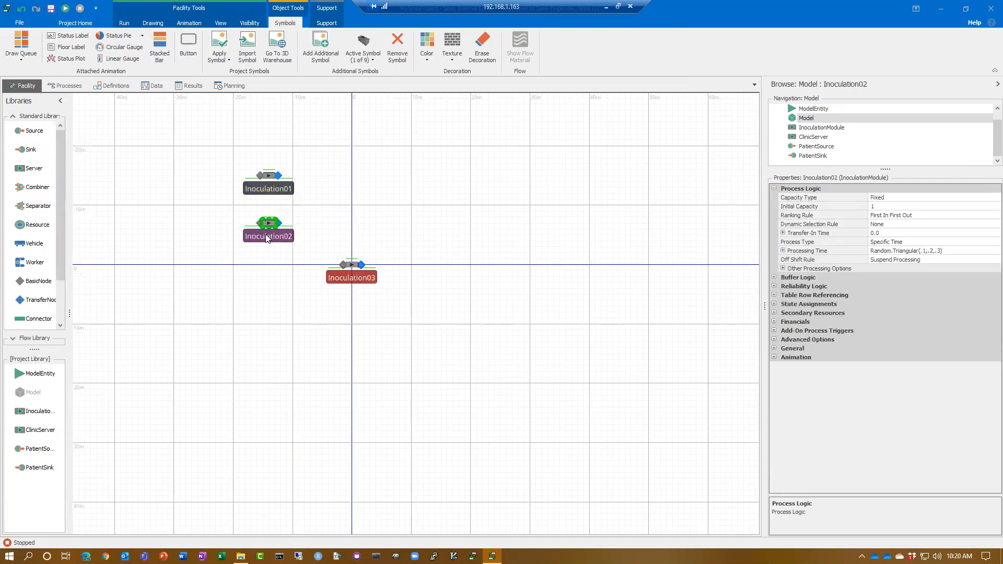
pyautogui.moveTo(349, 280); pyautogui.dragTo(260, 286)
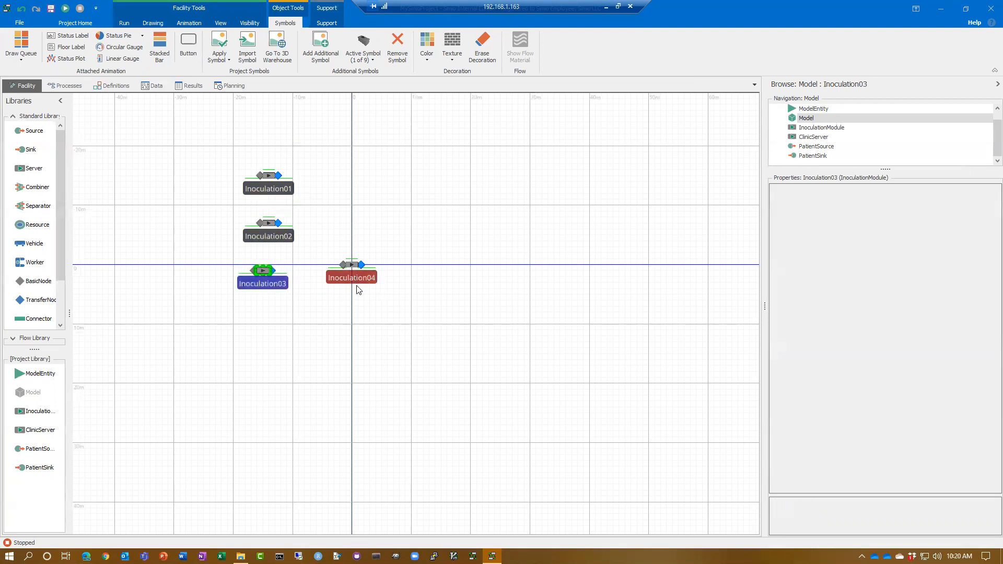
pyautogui.moveTo(357, 279); pyautogui.dragTo(267, 343)
pyautogui.moveTo(355, 282); pyautogui.dragTo(357, 359)
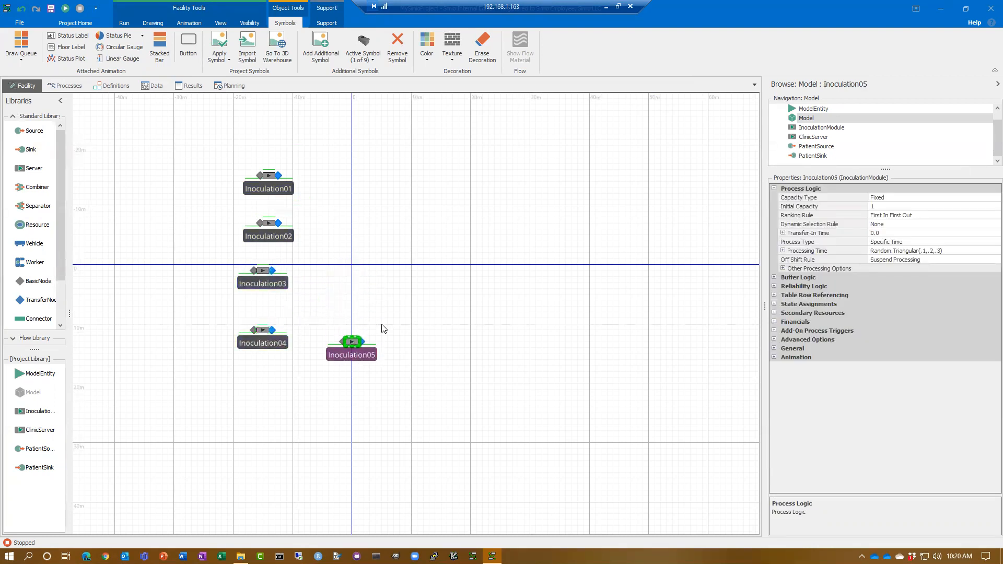
# Copy the five Resources rows with their updated locations into Excel cells A1:D5, and return to Simio.
pyautogui.click(468, 296)
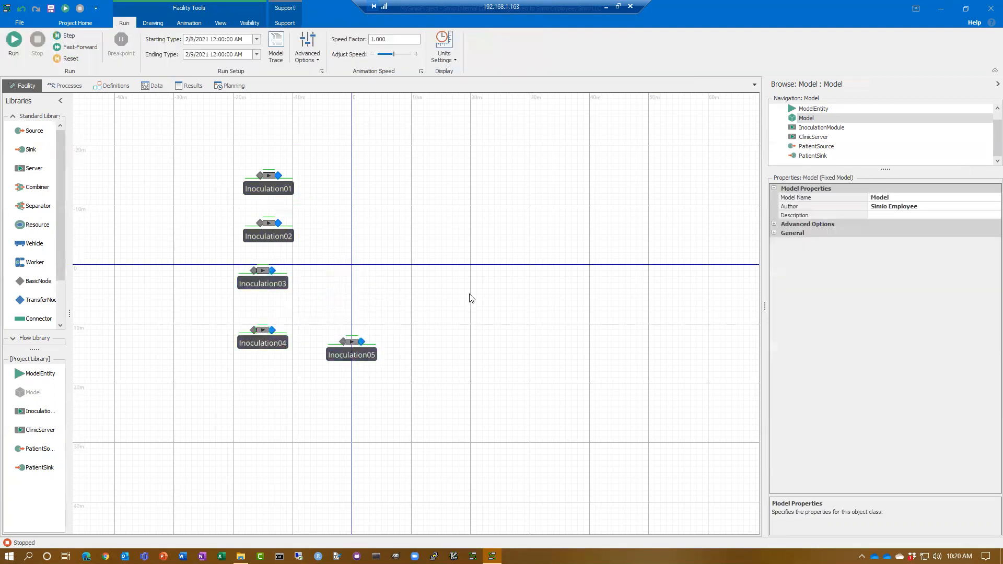
pyautogui.click(155, 86)
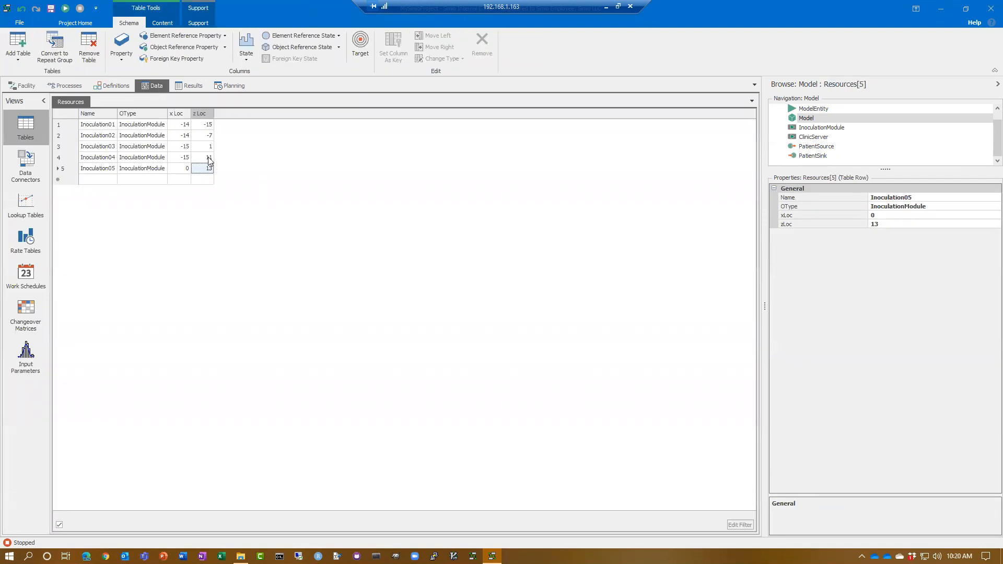
pyautogui.moveTo(94, 126); pyautogui.dragTo(184, 170)
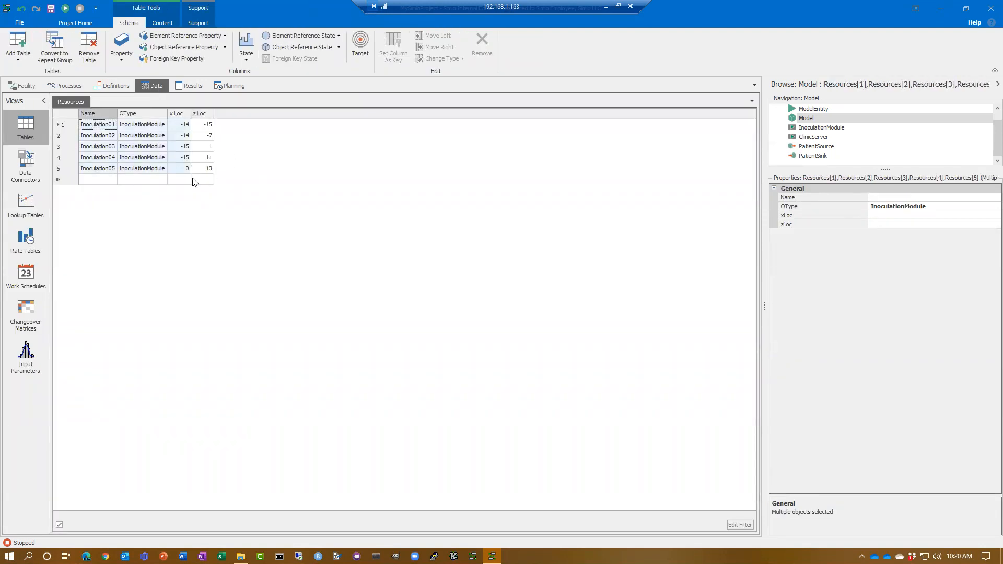
pyautogui.click(186, 178)
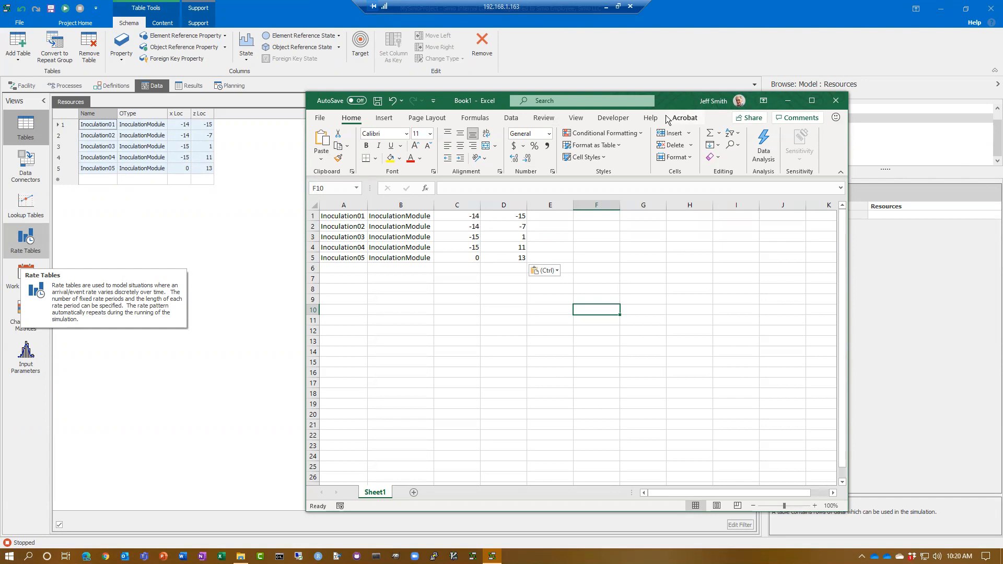
pyautogui.click(220, 318)
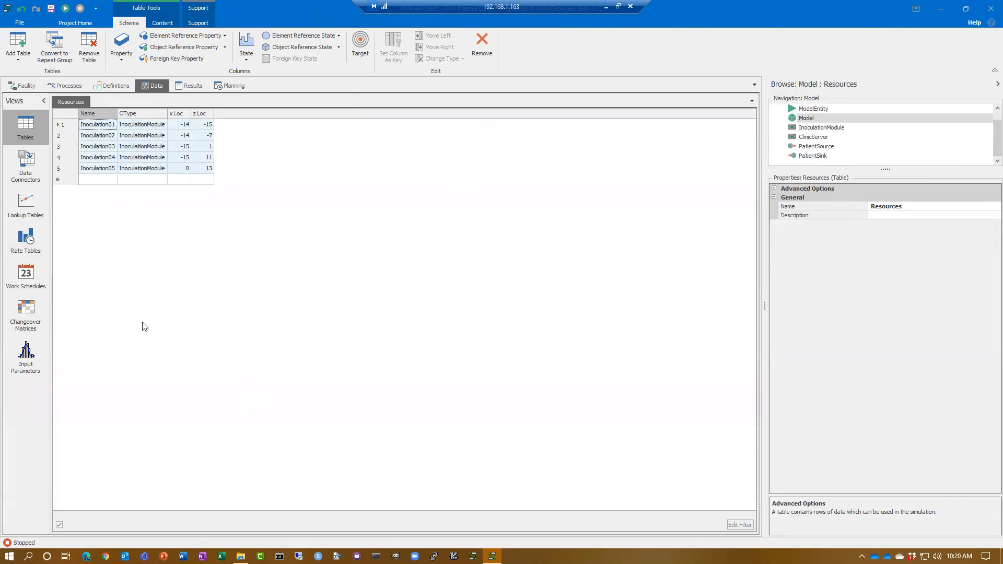
pyautogui.hotkey('alt', 'Tab')
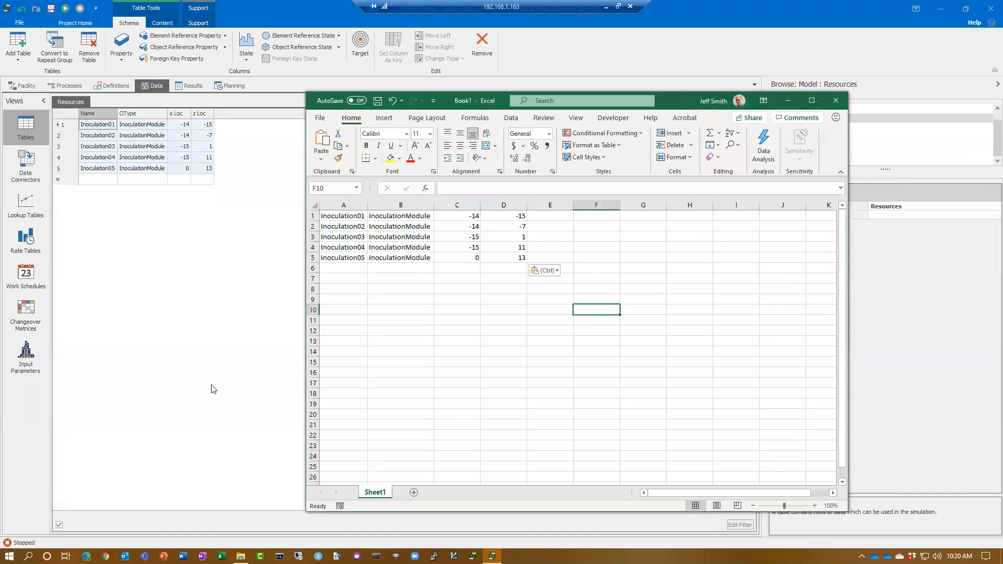
pyautogui.hotkey('alt', 'Tab')
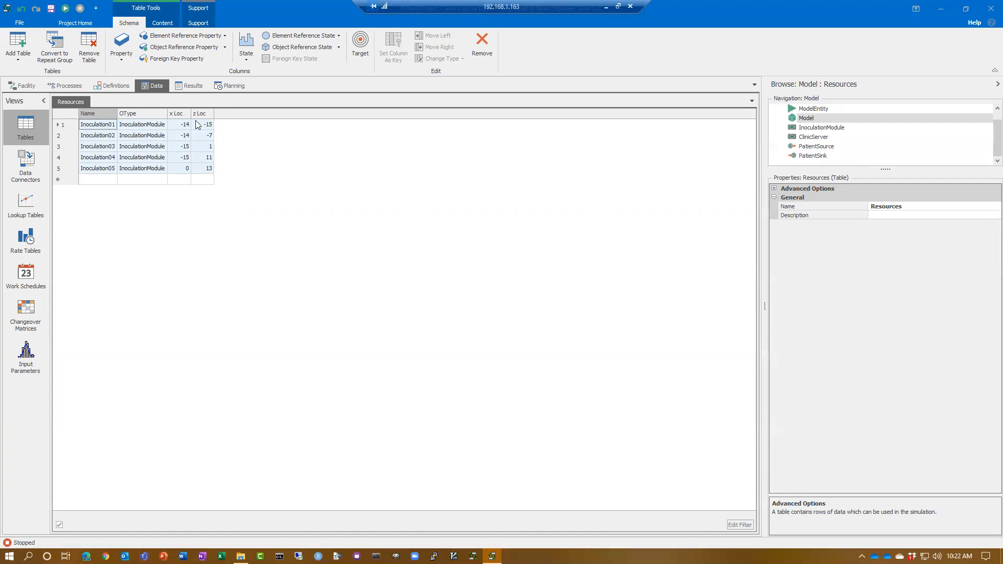
# Inspect Inoculation01's properties in the facility, and compare them with the columns of the Resources table.
pyautogui.click(37, 85)
pyautogui.click(273, 191)
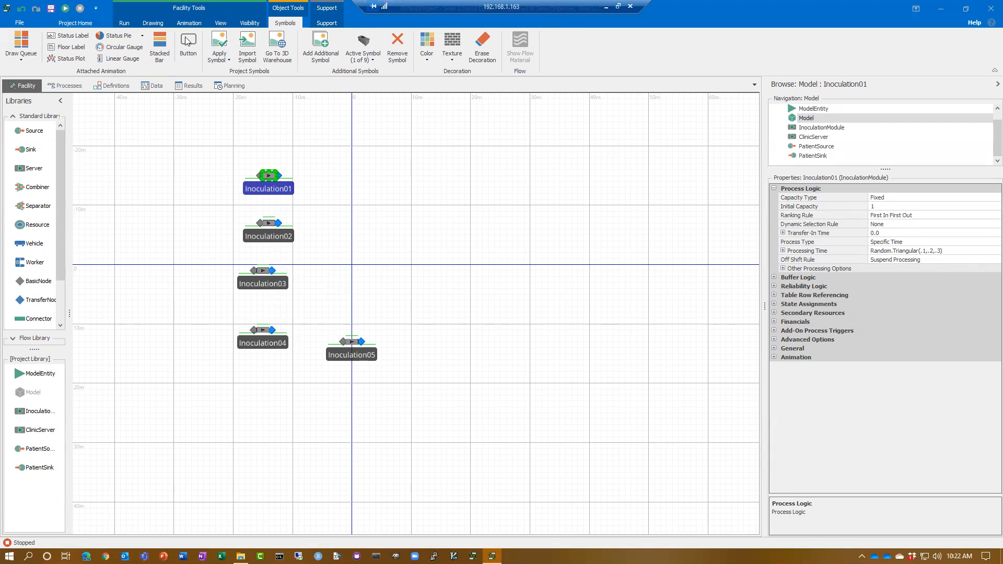
pyautogui.click(157, 86)
pyautogui.click(209, 141)
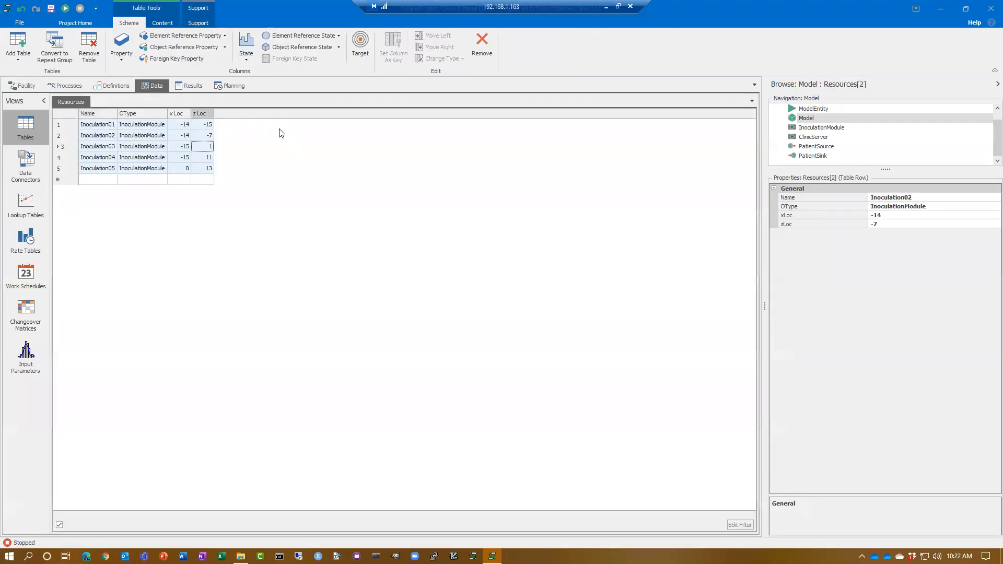
pyautogui.click(140, 158)
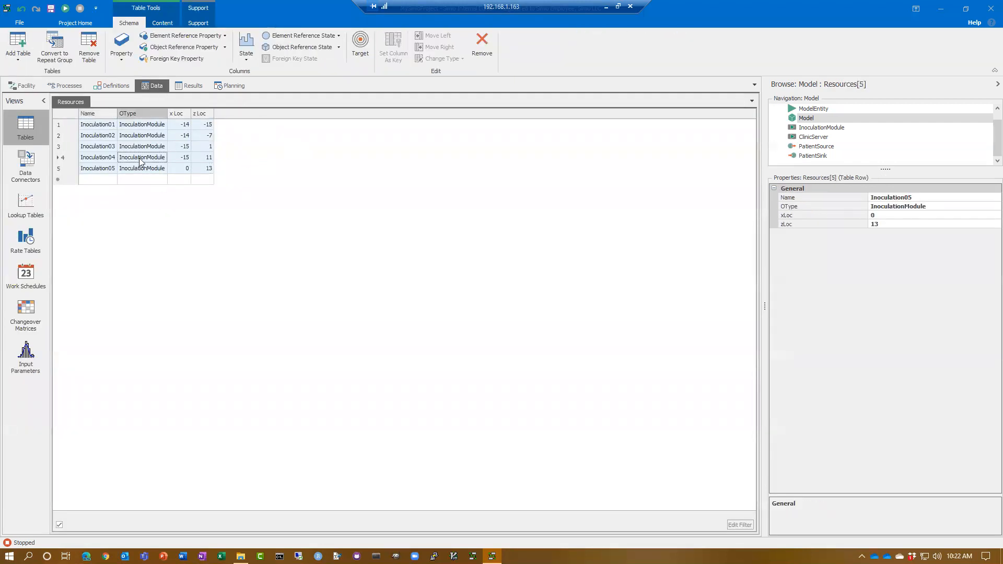
pyautogui.click(181, 261)
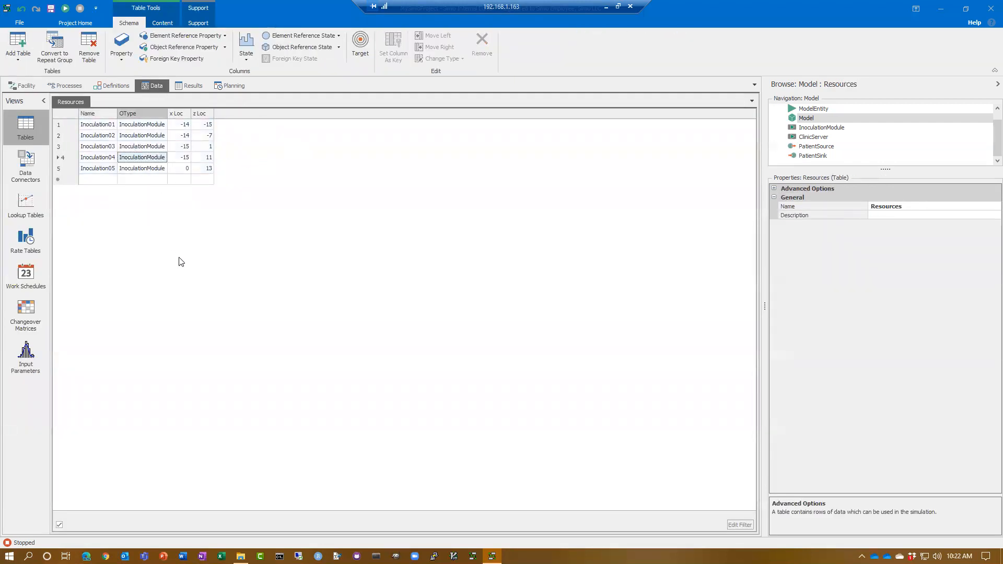
# Add an integer property column to the Resources table and name it IntValue1.
pyautogui.click(123, 59)
pyautogui.click(135, 84)
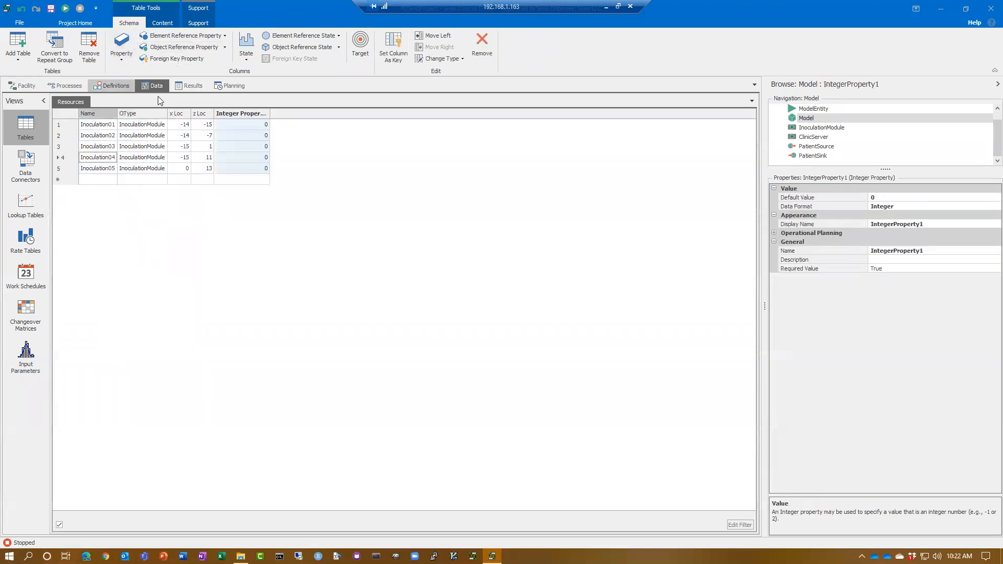
pyautogui.click(792, 250)
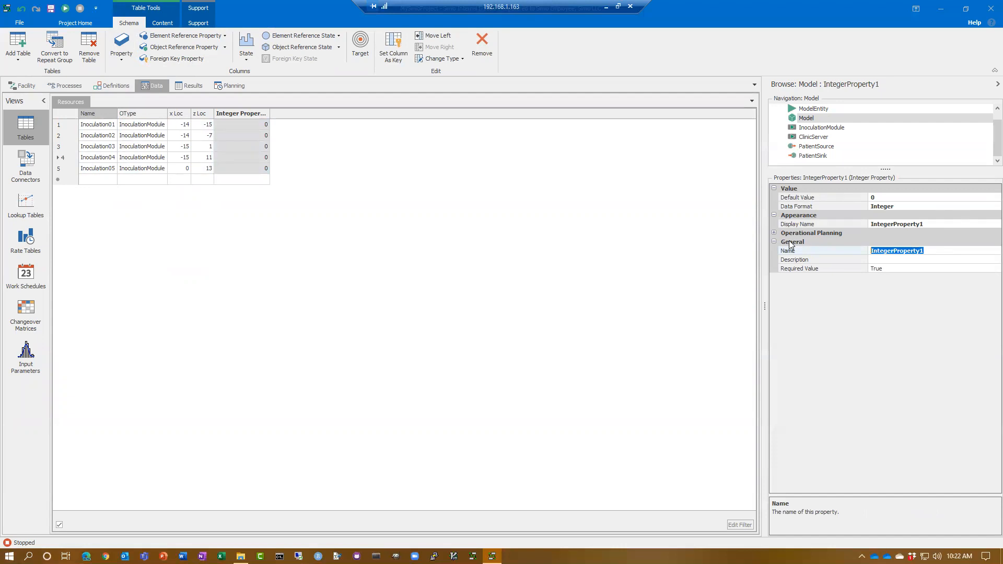
pyautogui.write('IntValiue1')
pyautogui.press('BackSpace')
pyautogui.press('BackSpace')
pyautogui.press('BackSpace')
pyautogui.write('ue1')
pyautogui.press('Return')
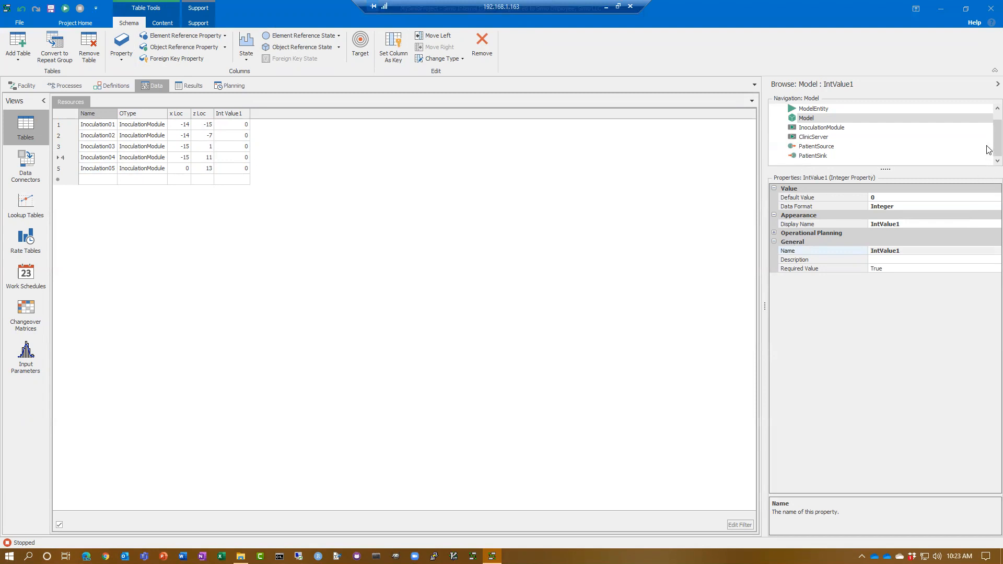
# Add an expression property column to the Resources table and name it TimeExpression1.
pyautogui.click(120, 61)
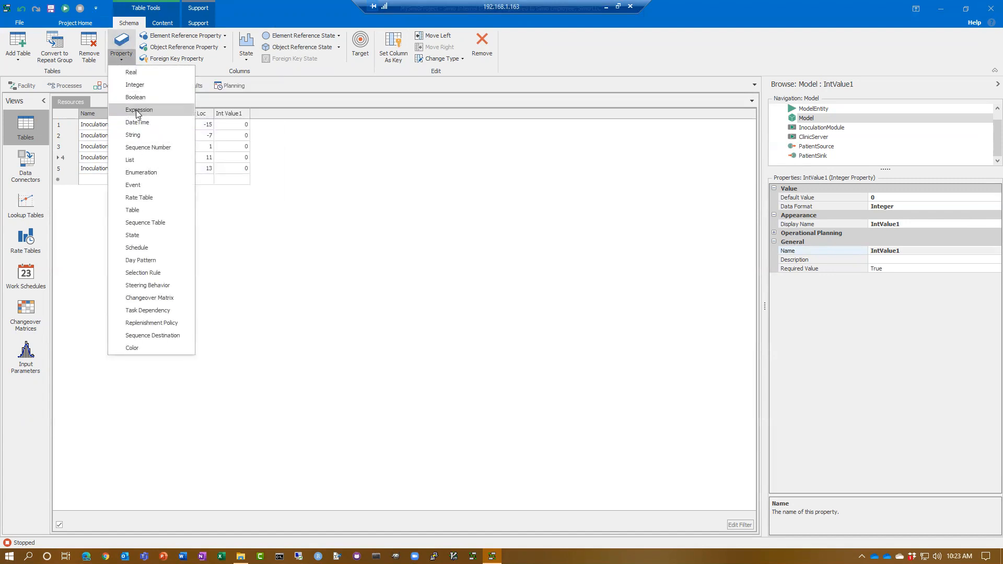
pyautogui.click(138, 110)
pyautogui.moveTo(945, 259); pyautogui.dragTo(794, 259)
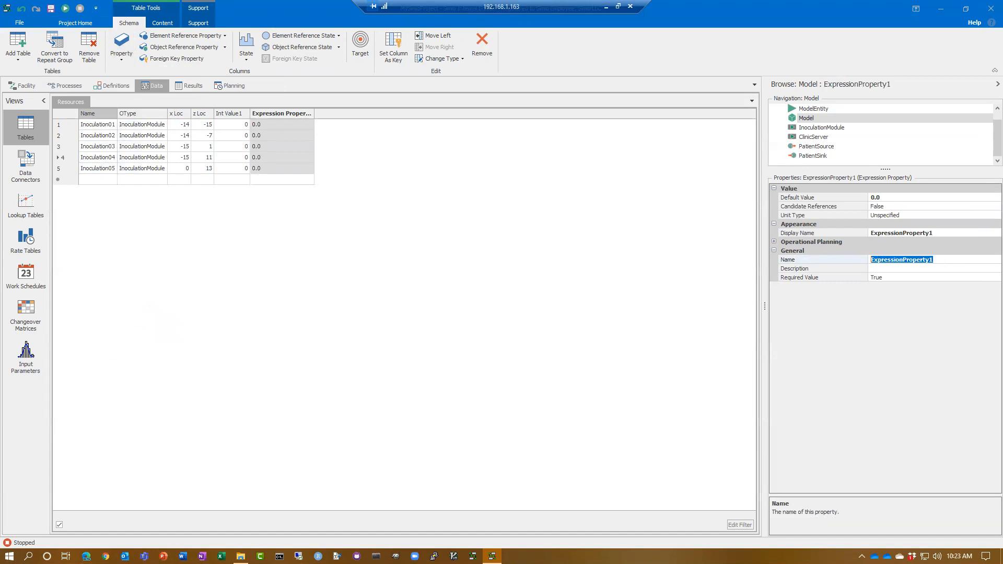
pyautogui.write('TimeExpression1')
pyautogui.press('Return')
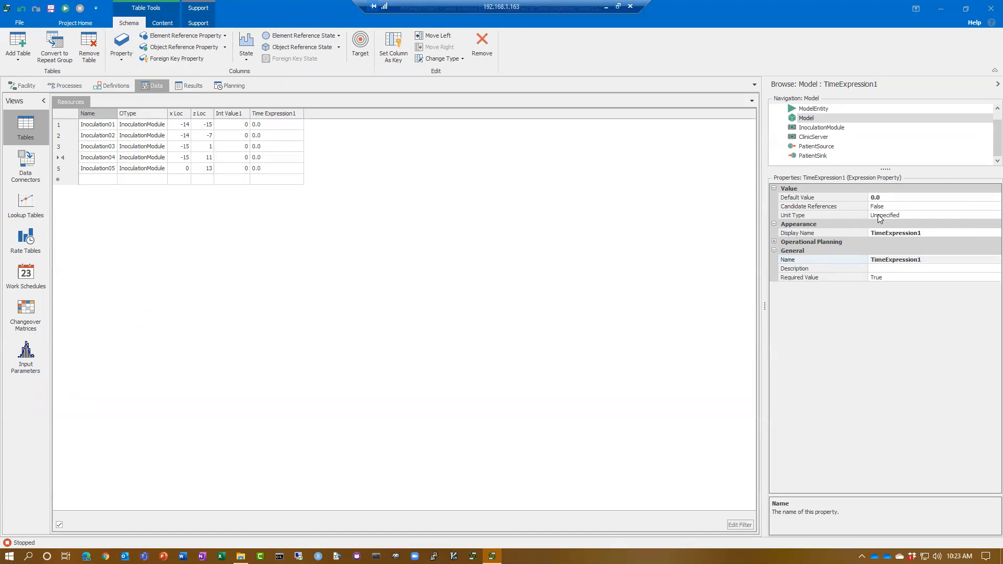
# Set the TimeExpression1 column's unit type to Time with Minutes as the default units.
pyautogui.click(992, 215)
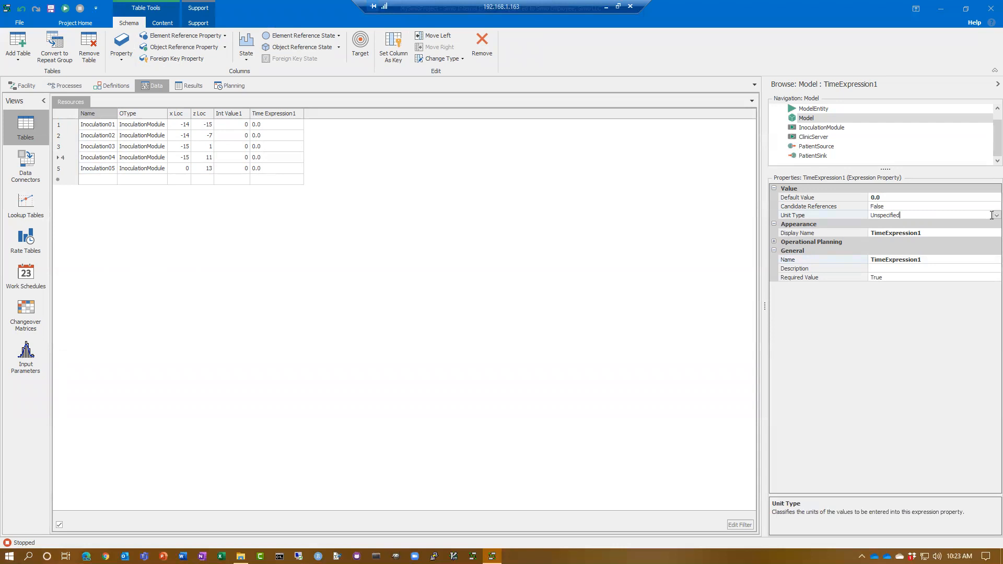
pyautogui.click(995, 215)
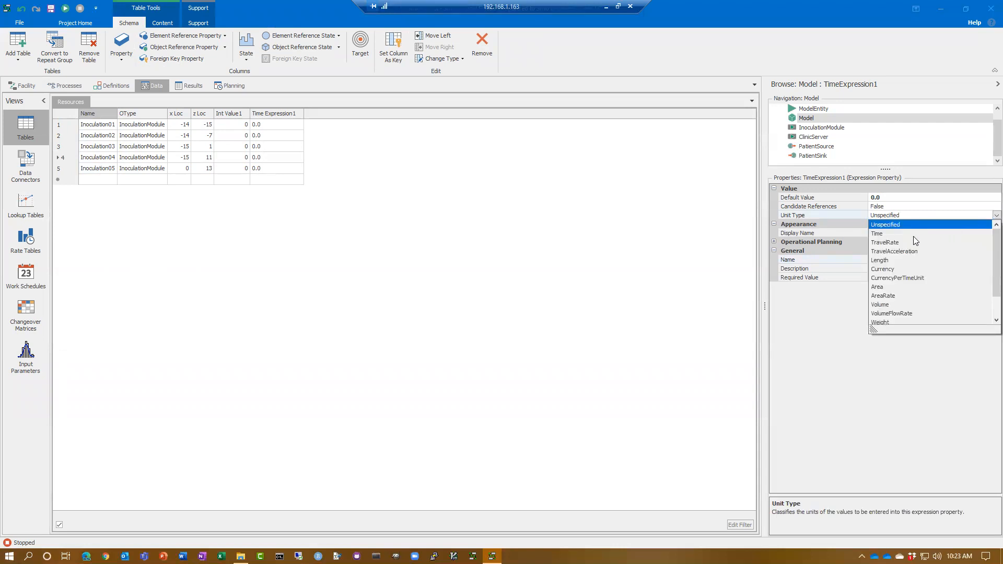
pyautogui.click(894, 234)
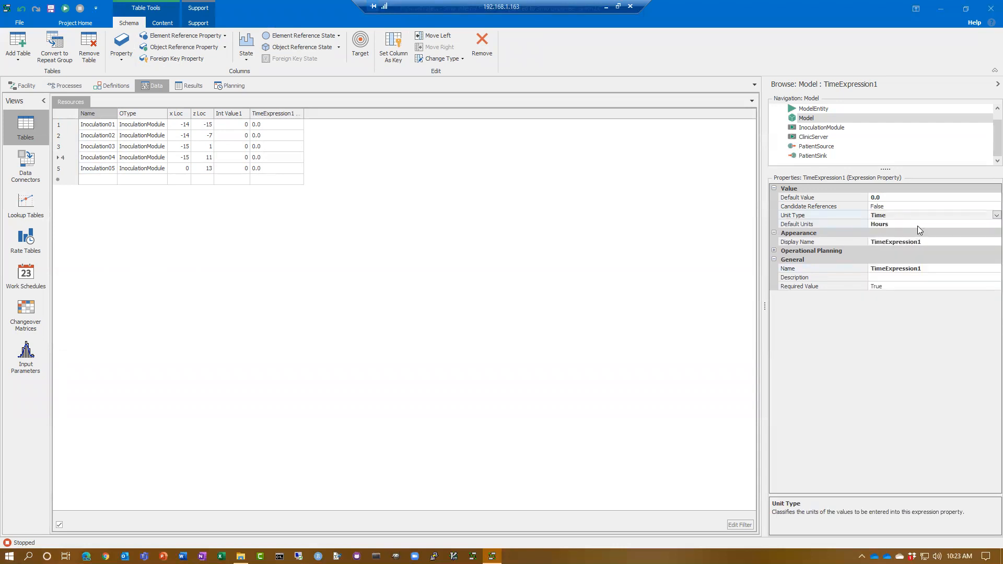
pyautogui.click(986, 225)
pyautogui.click(997, 224)
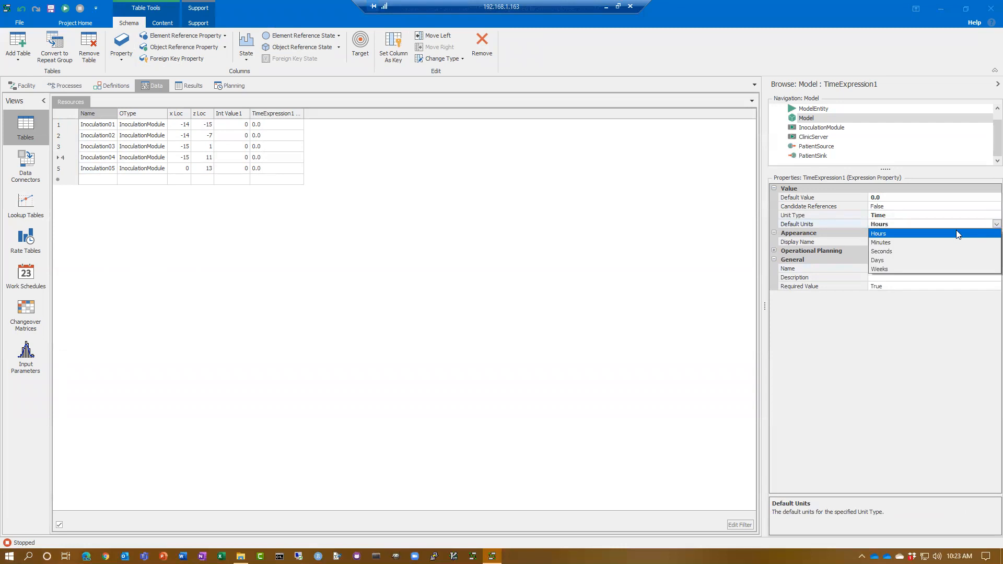
pyautogui.click(891, 242)
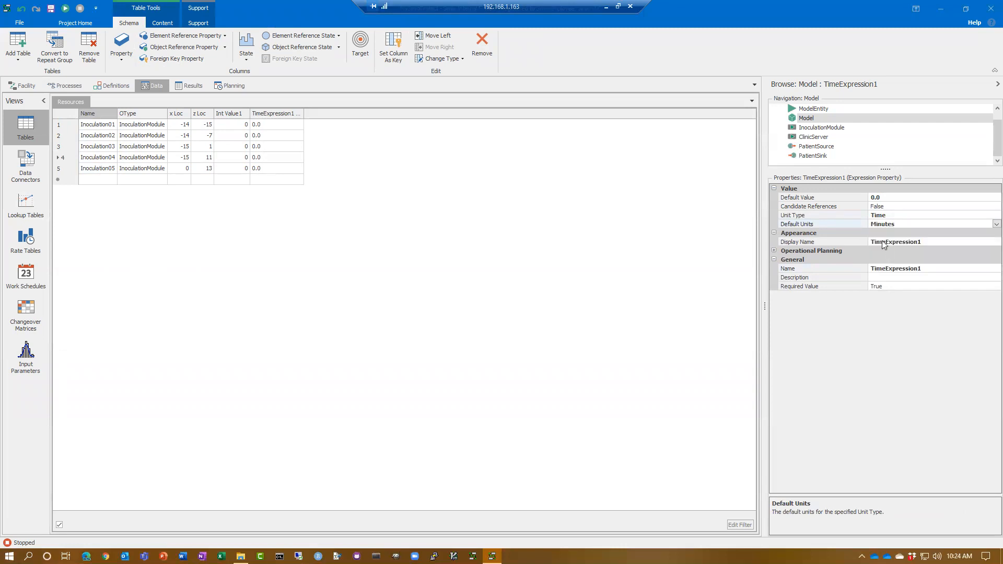
pyautogui.click(392, 180)
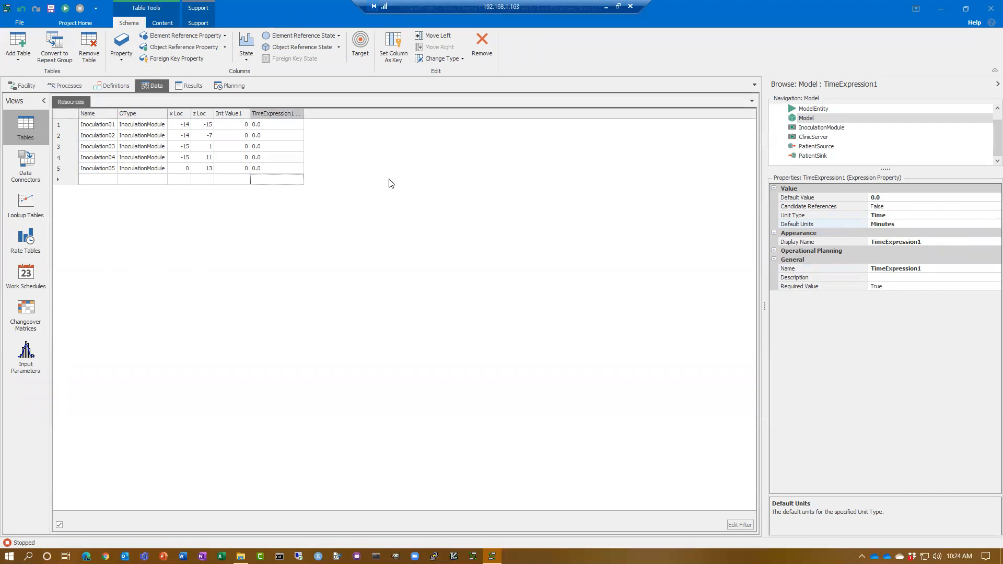
# Set IntValue1 to 1 for all five Inoculation rows in the Resources table.
pyautogui.click(226, 125)
pyautogui.click(225, 124)
pyautogui.write('1')
pyautogui.press('Down')
pyautogui.write('1')
pyautogui.press('Down')
pyautogui.write('1')
pyautogui.press('Down')
pyautogui.write('1')
pyautogui.press('Down')
pyautogui.press('Up')
pyautogui.press('Up')
pyautogui.press('Up')
pyautogui.press('Up')
# Enter Random.Exponential(1) as TimeExpression1 for Inoculation01, and copy it to the other four rows.
pyautogui.press('Tab')
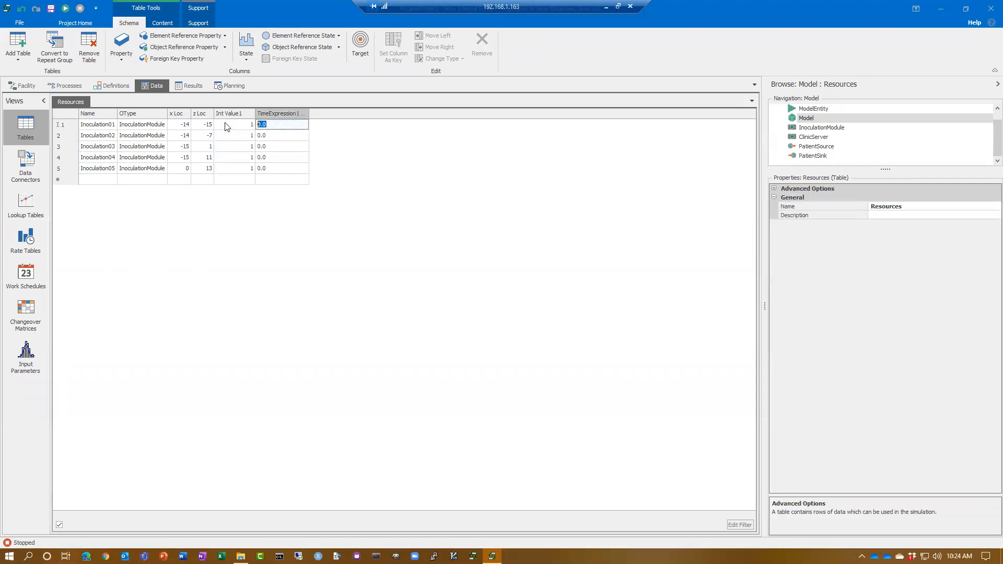
pyautogui.write('Random')
pyautogui.write('.Exponen')
pyautogui.write('tia')
pyautogui.write('l(1)')
pyautogui.press('Return')
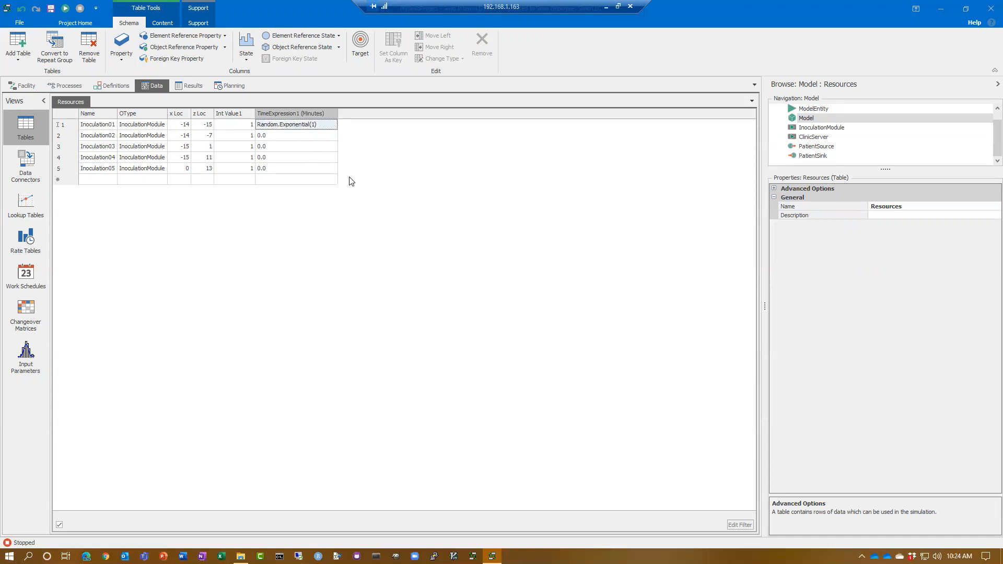
pyautogui.click(328, 126)
pyautogui.hotkey('ctrl', 'c')
pyautogui.moveTo(311, 135); pyautogui.dragTo(298, 173)
pyautogui.hotkey('ctrl', 'v')
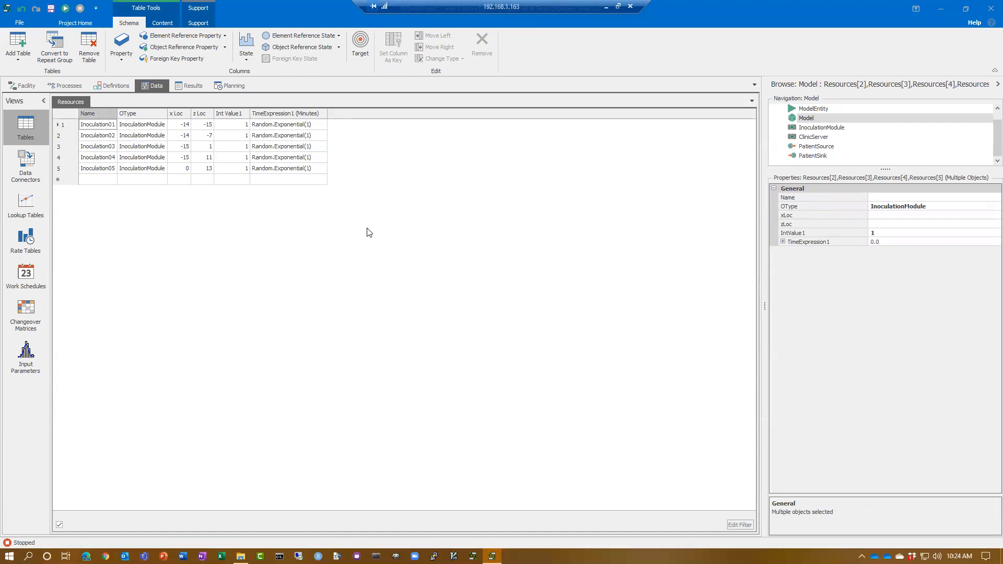
pyautogui.click(368, 219)
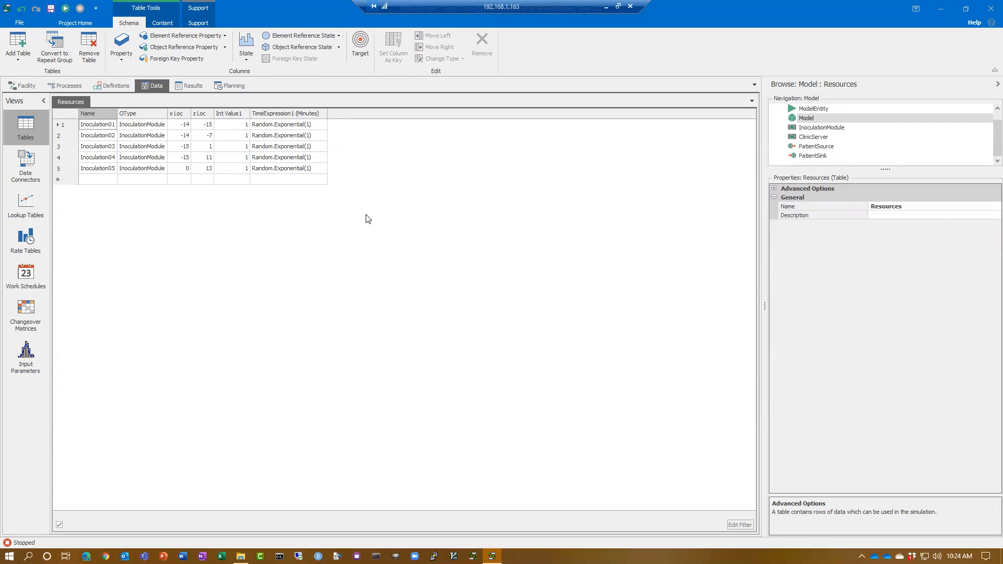
# Select all five rows of the Resources table from Name through TimeExpression1.
pyautogui.click(108, 127)
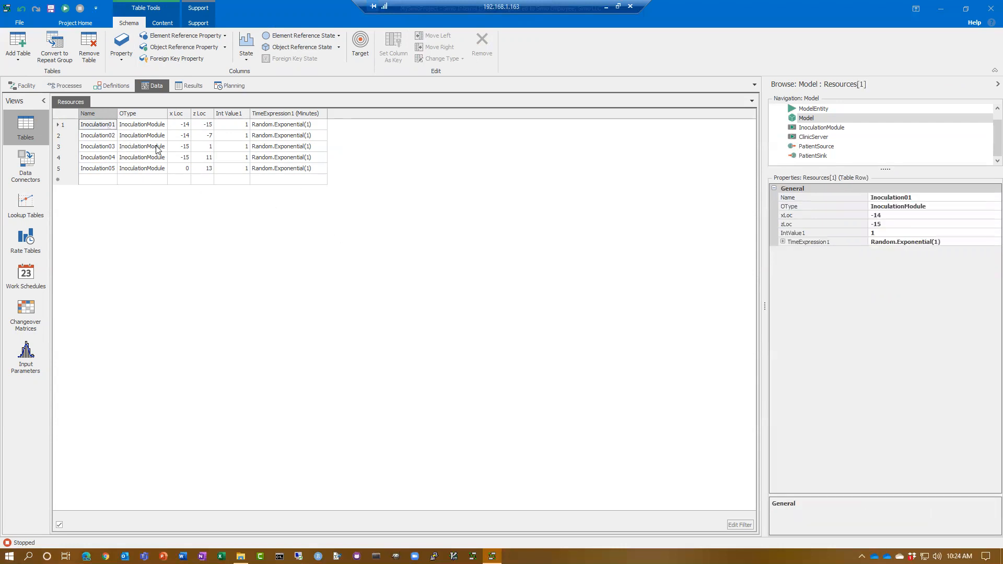
pyautogui.moveTo(157, 149); pyautogui.dragTo(269, 174)
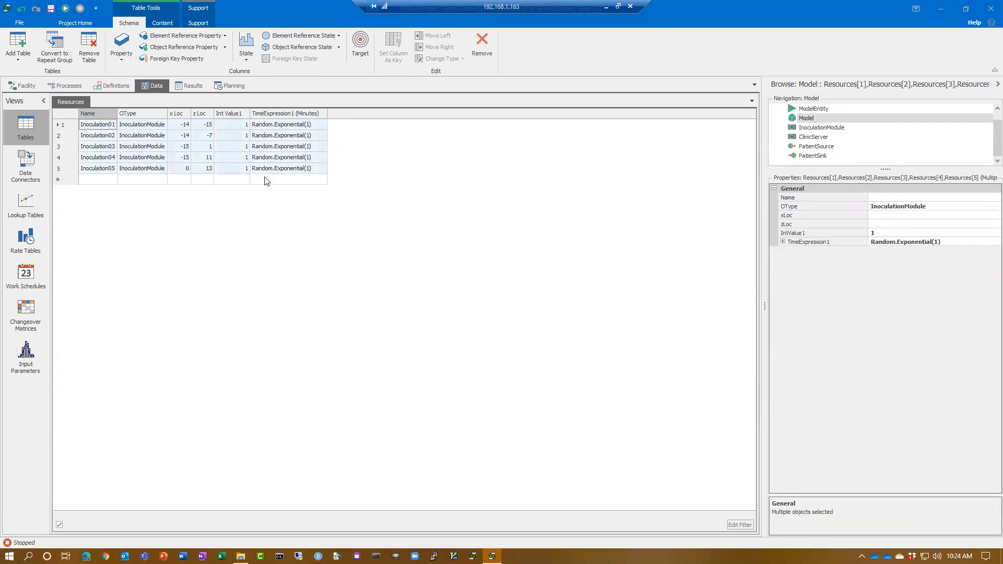
pyautogui.click(254, 304)
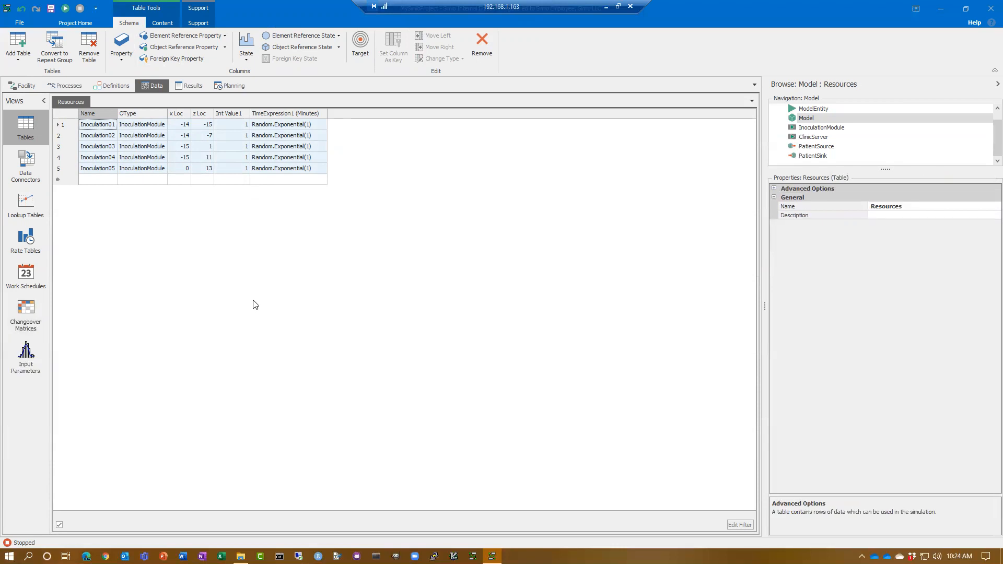
# Return to the model's facility view, and widen the navigation and properties area.
pyautogui.click(24, 85)
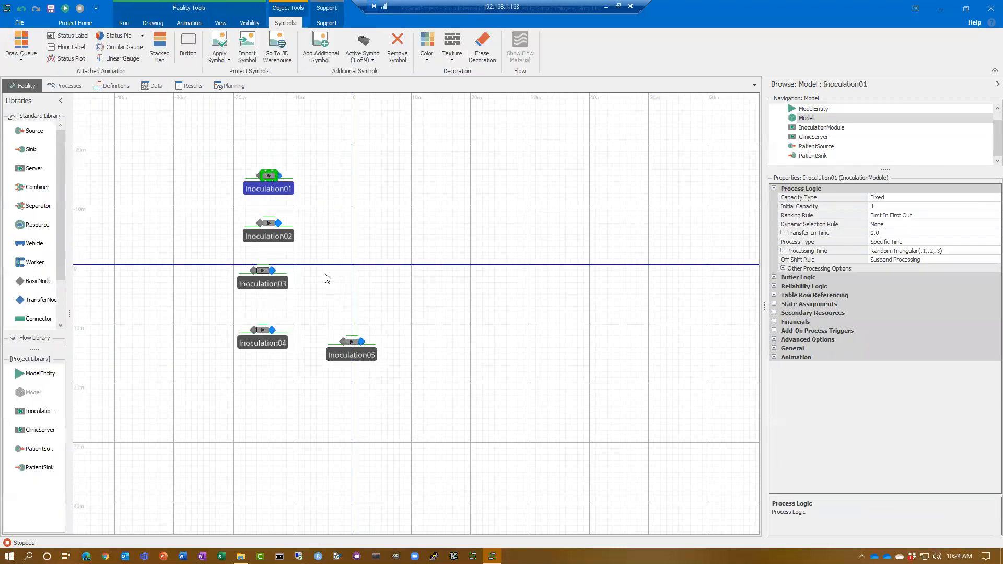
pyautogui.click(458, 278)
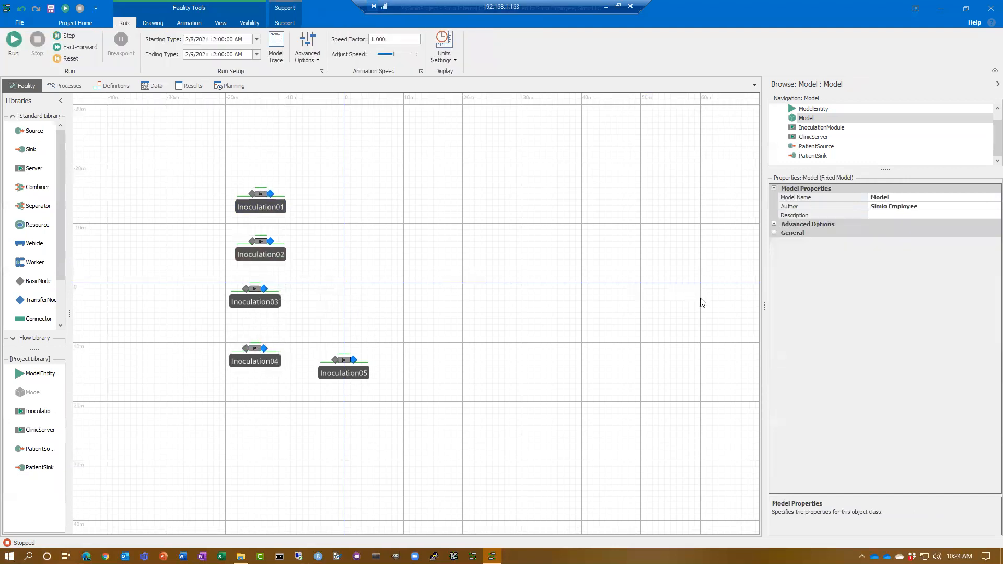
pyautogui.moveTo(764, 320); pyautogui.dragTo(684, 320)
pyautogui.moveTo(819, 200); pyautogui.dragTo(784, 205)
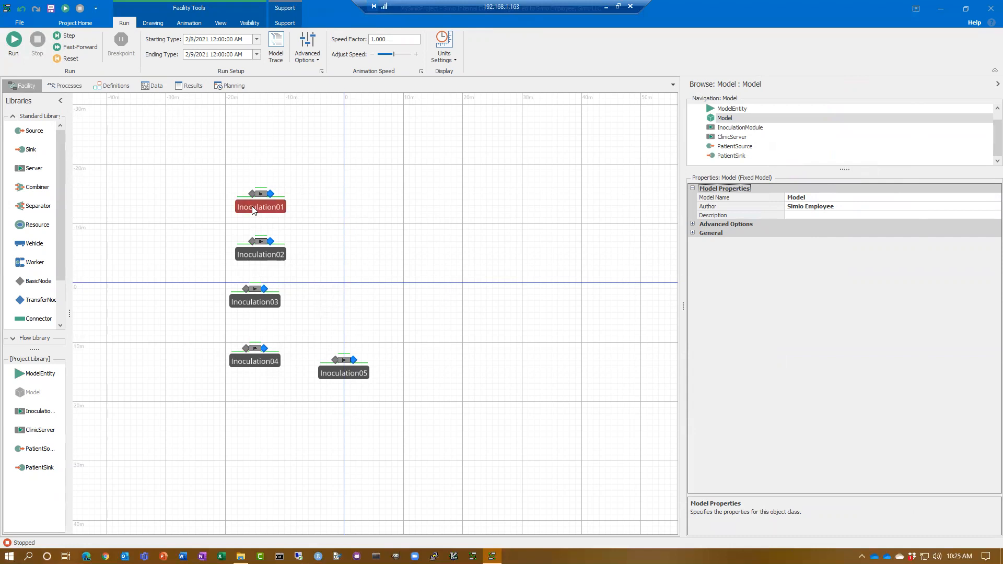
# Examine the inherited ProcessType and ProcessingTime property definitions of the InoculationModule object, including their default values.
pyautogui.click(738, 131)
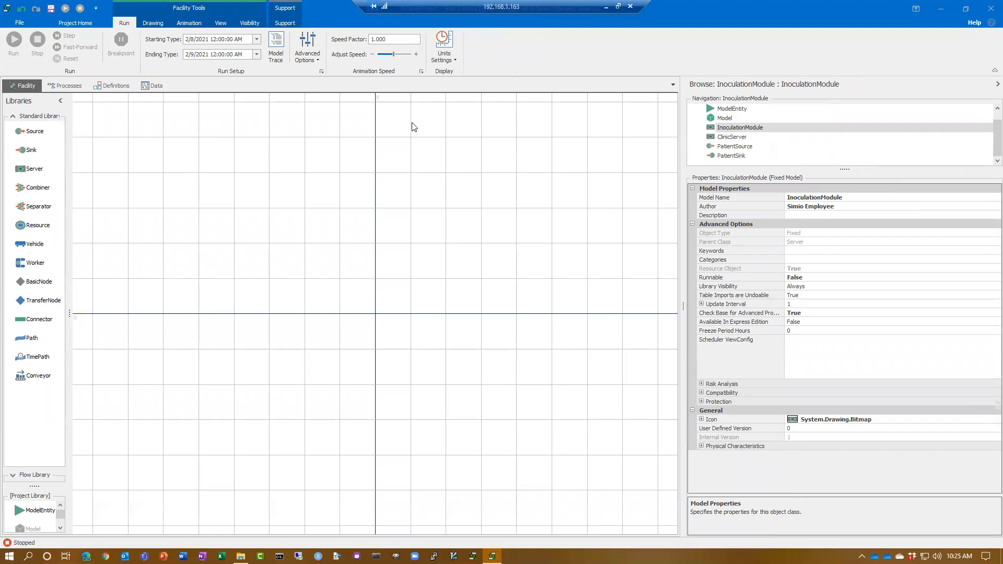
pyautogui.click(117, 89)
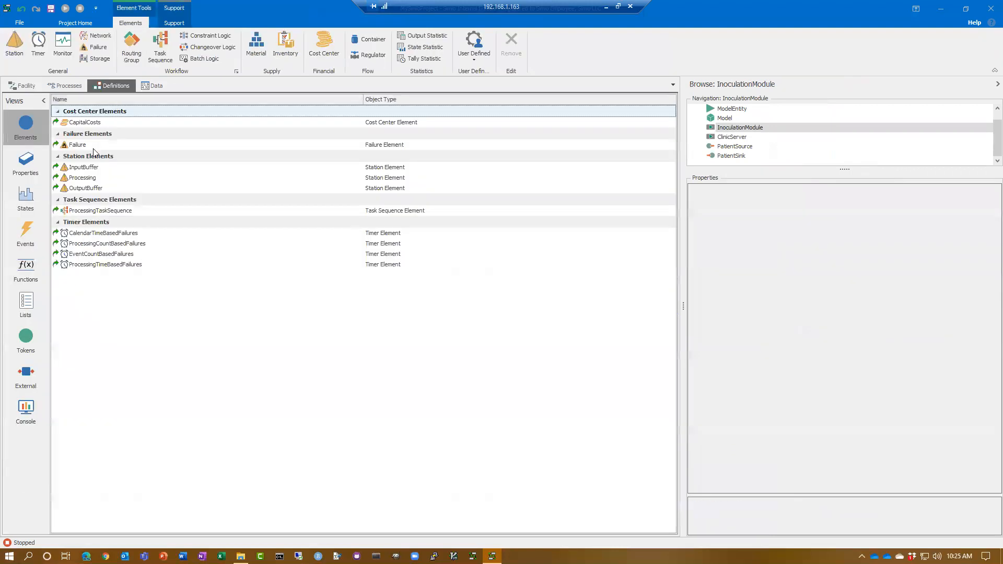
pyautogui.click(25, 159)
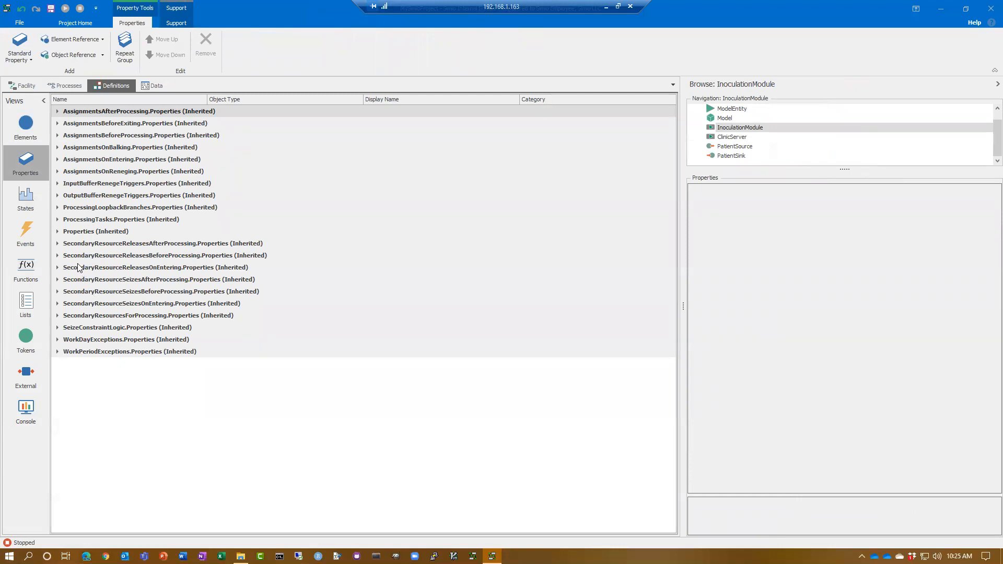
pyautogui.click(57, 233)
pyautogui.scroll(-3, 173, 371)
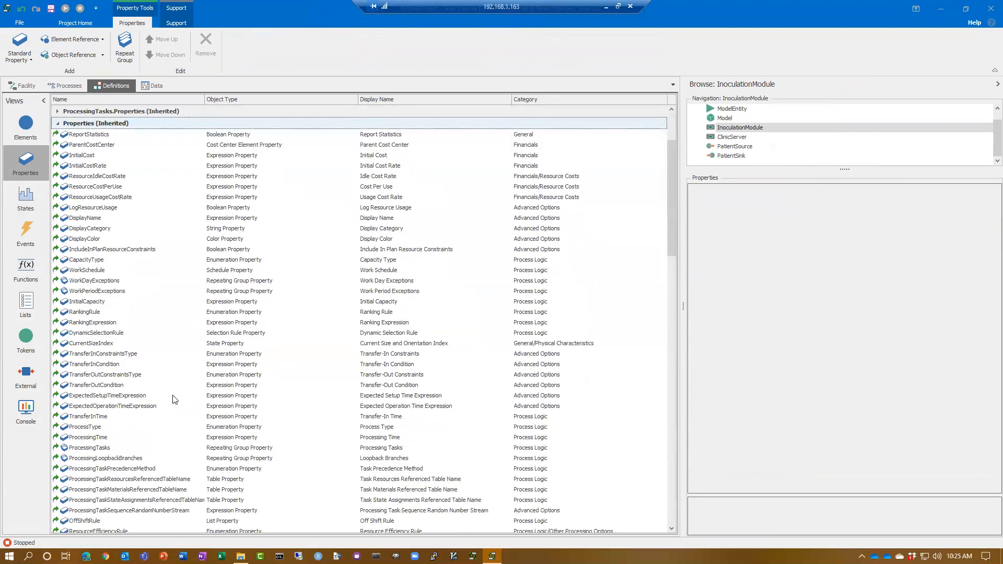
pyautogui.click(93, 429)
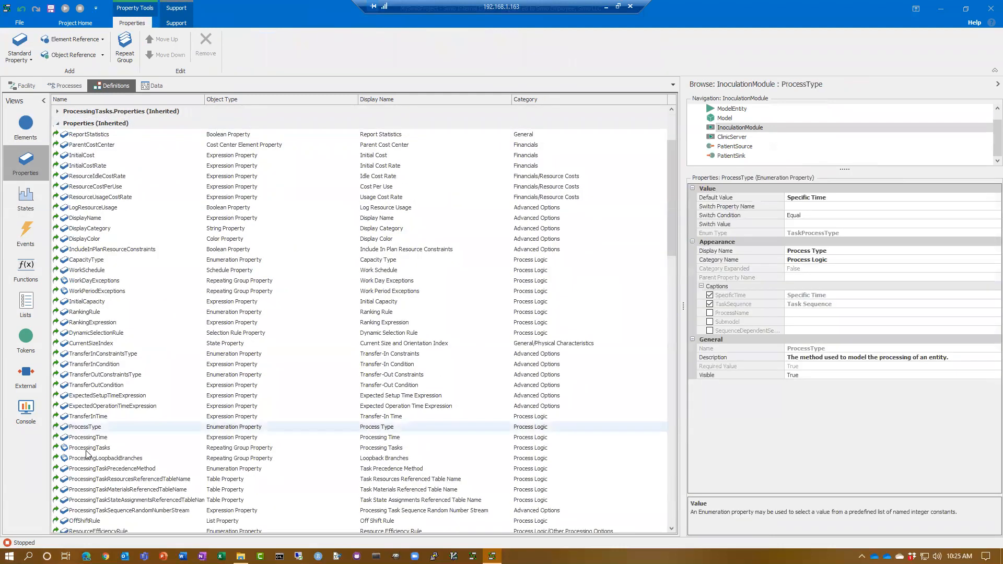
pyautogui.click(87, 440)
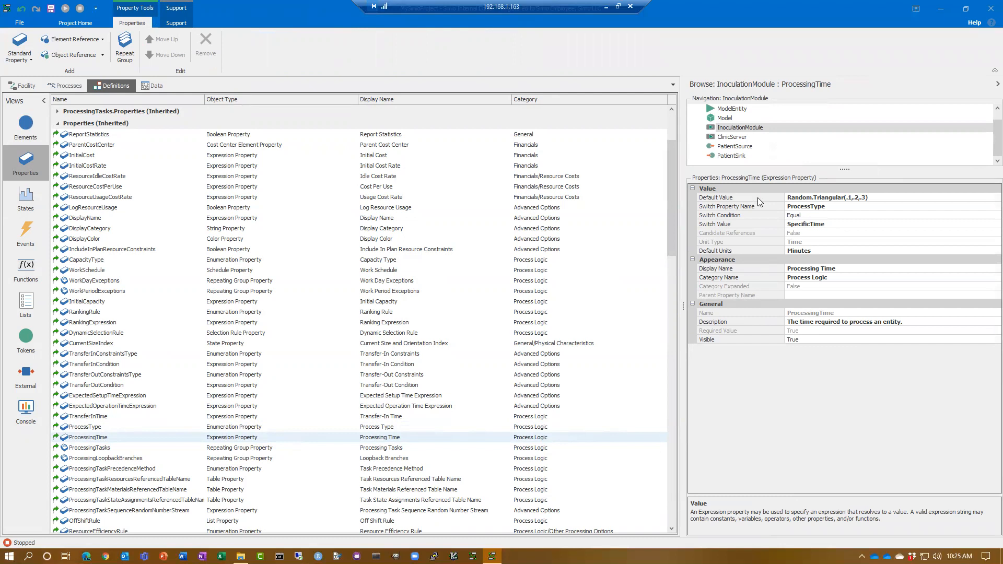
# Set the Initial Capacity of Inoculation01 in the main model to the table reference Resources.IntValue1.
pyautogui.click(725, 118)
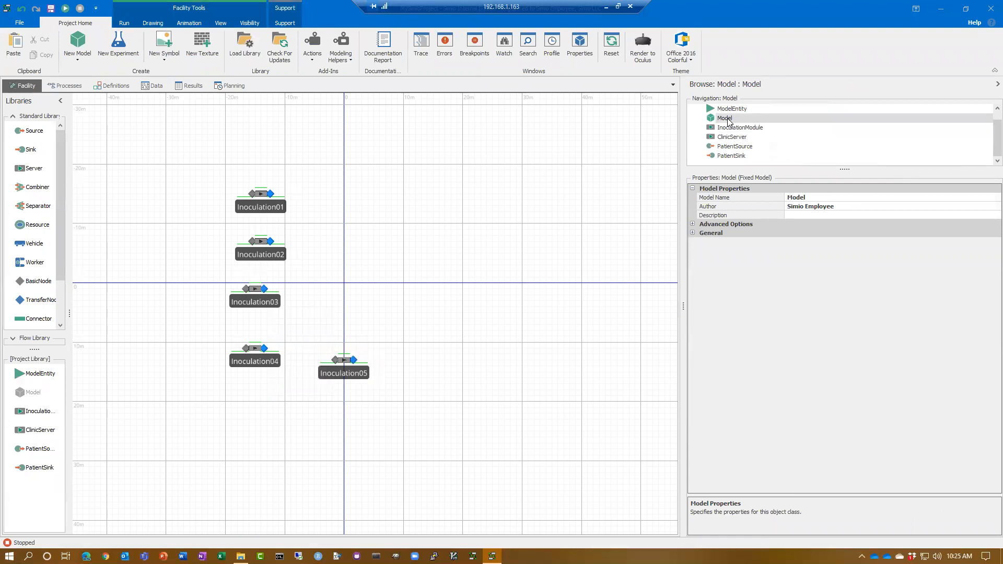
pyautogui.click(280, 208)
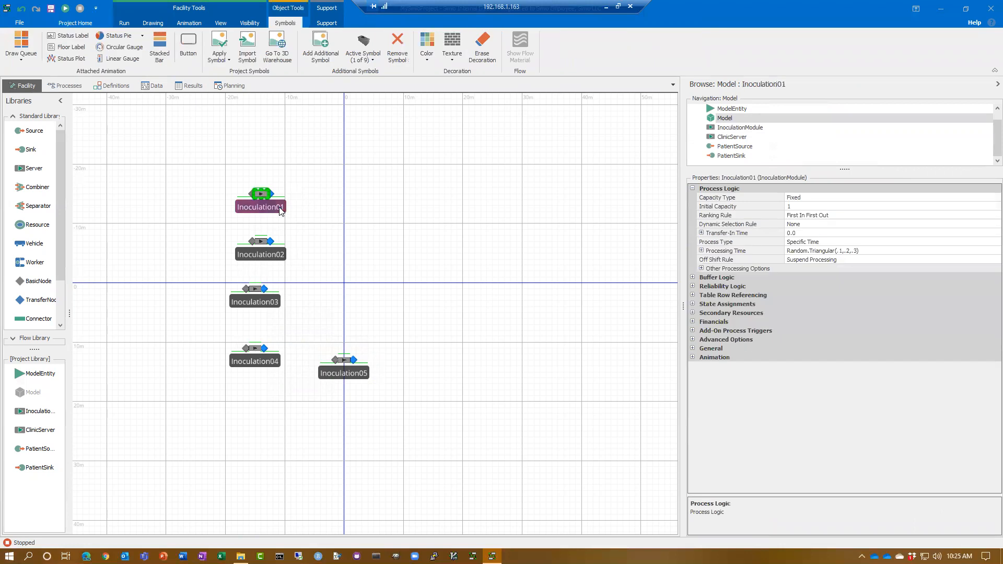
pyautogui.click(802, 207)
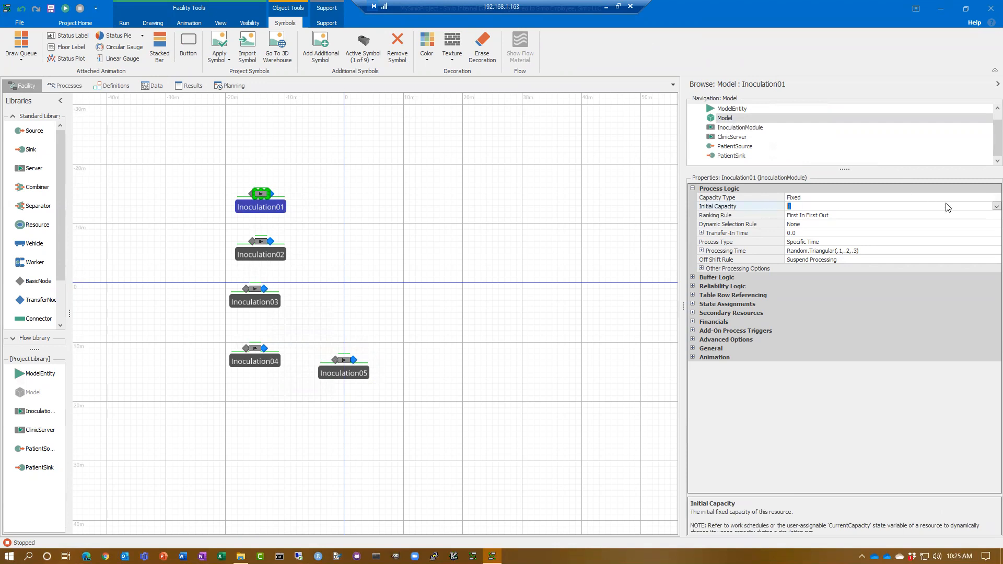
pyautogui.click(995, 206)
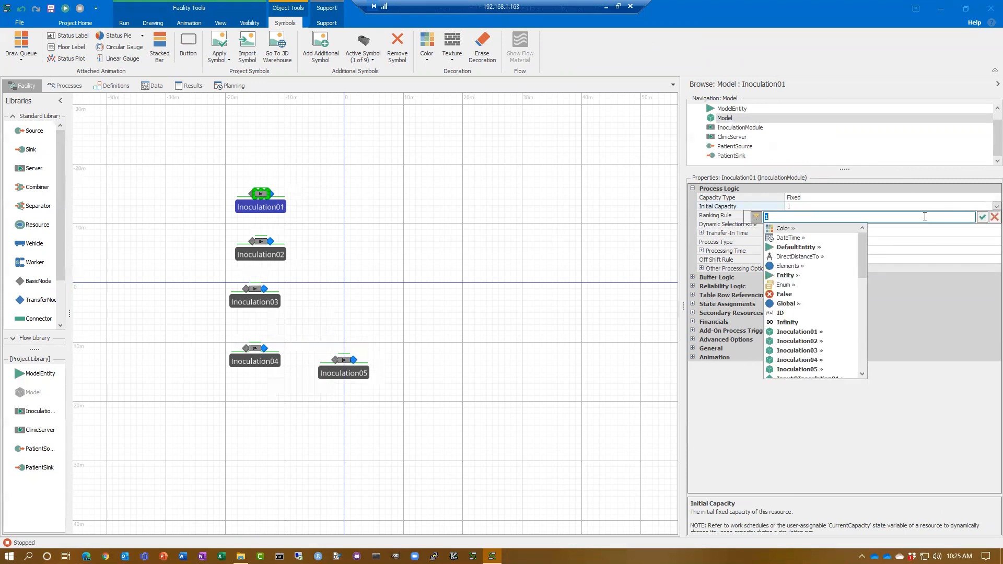
pyautogui.write('Re')
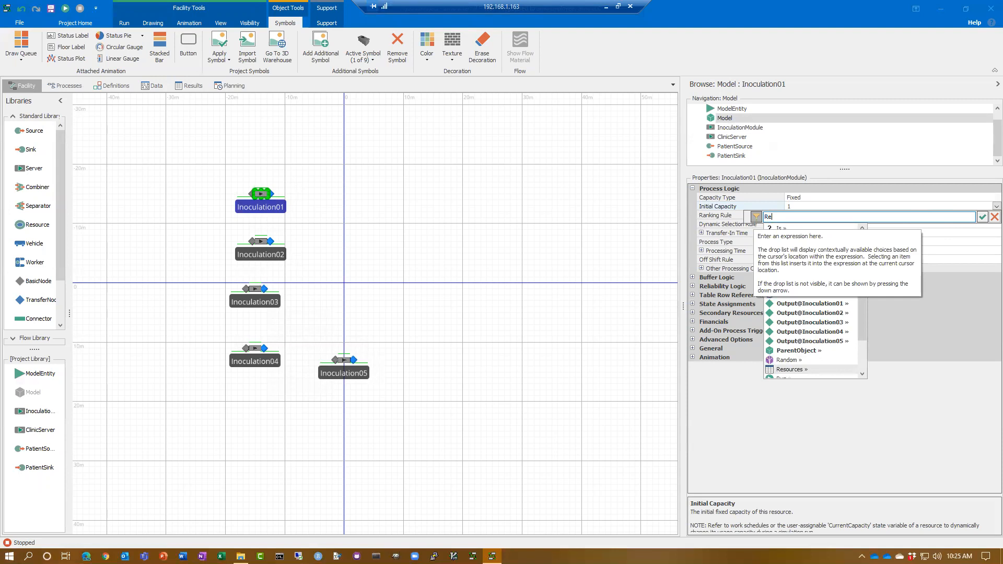
pyautogui.write('sources.IntValue1')
pyautogui.press('Return')
pyautogui.press('Return')
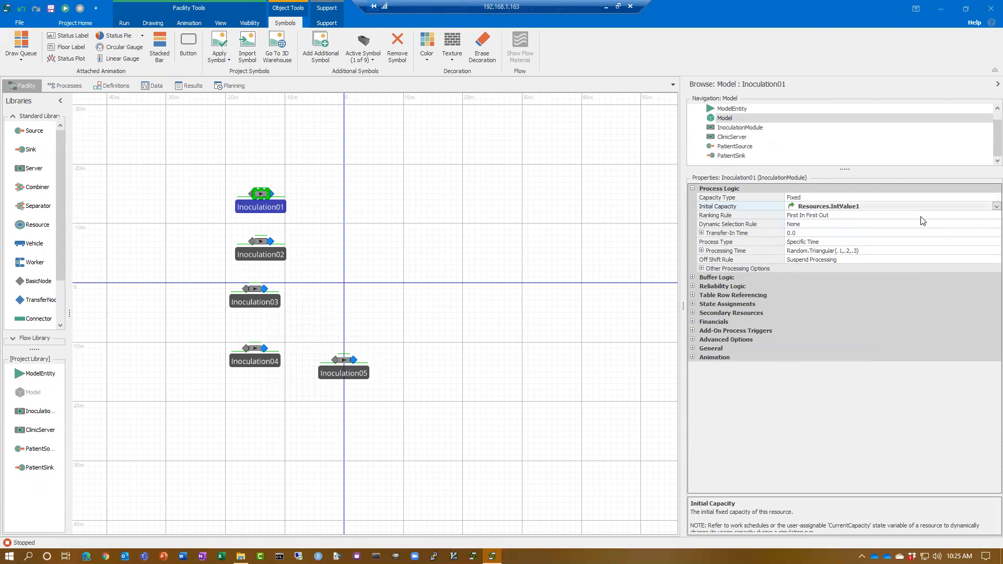
pyautogui.click(891, 225)
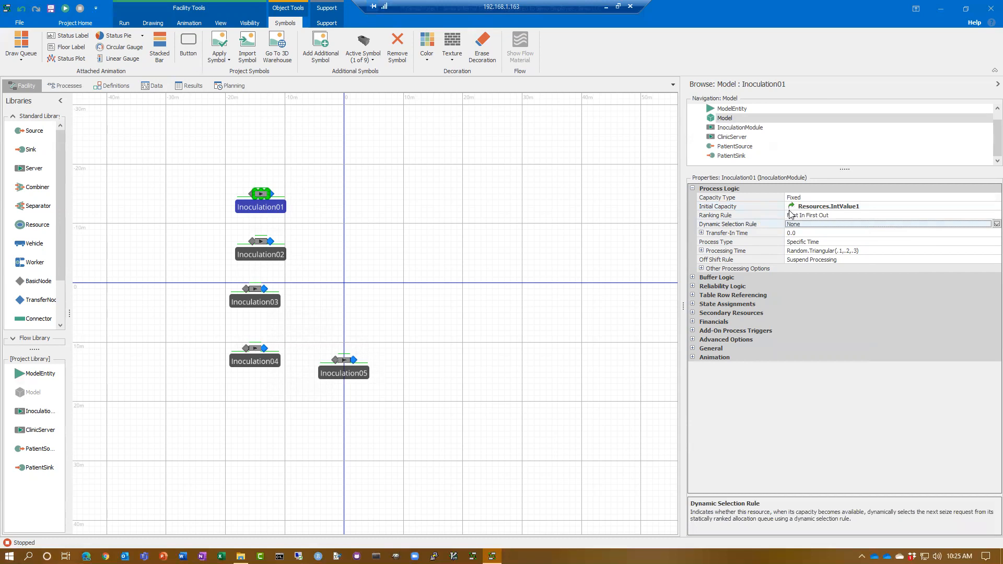
# Check the Name column's properties in the Resources table, including its Auto-set Table Row Reference option, and return to the facility view.
pyautogui.click(153, 86)
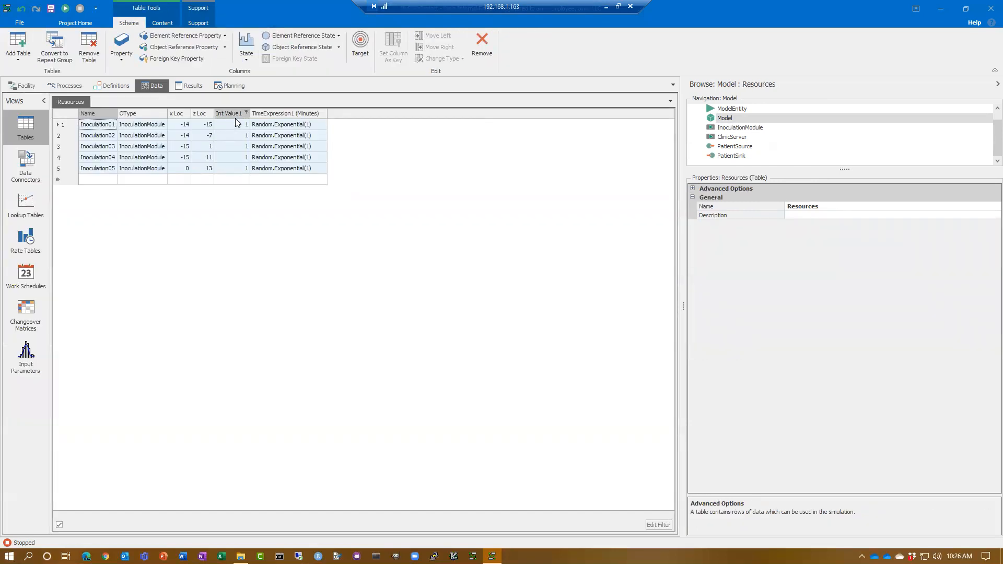
pyautogui.click(102, 115)
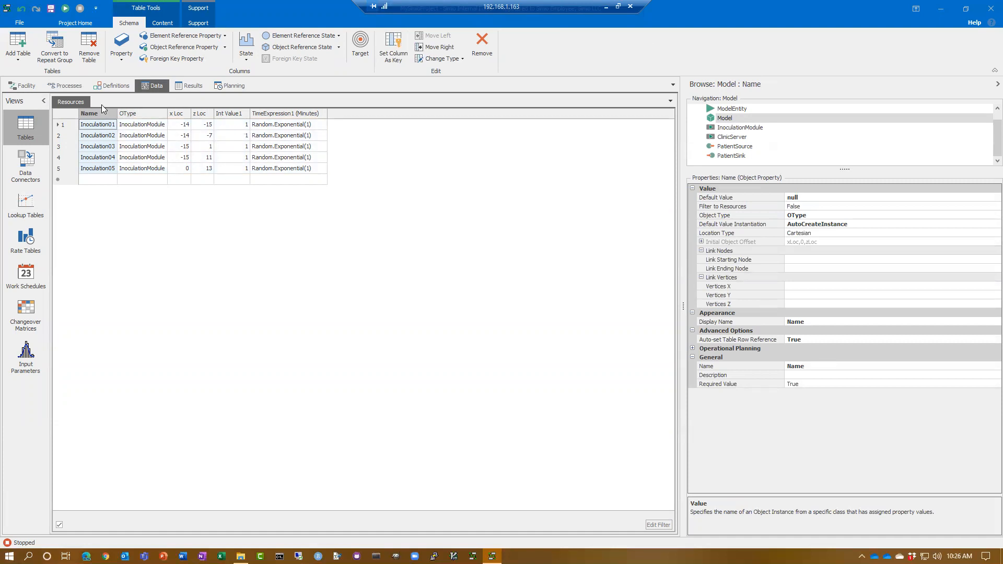
pyautogui.click(23, 85)
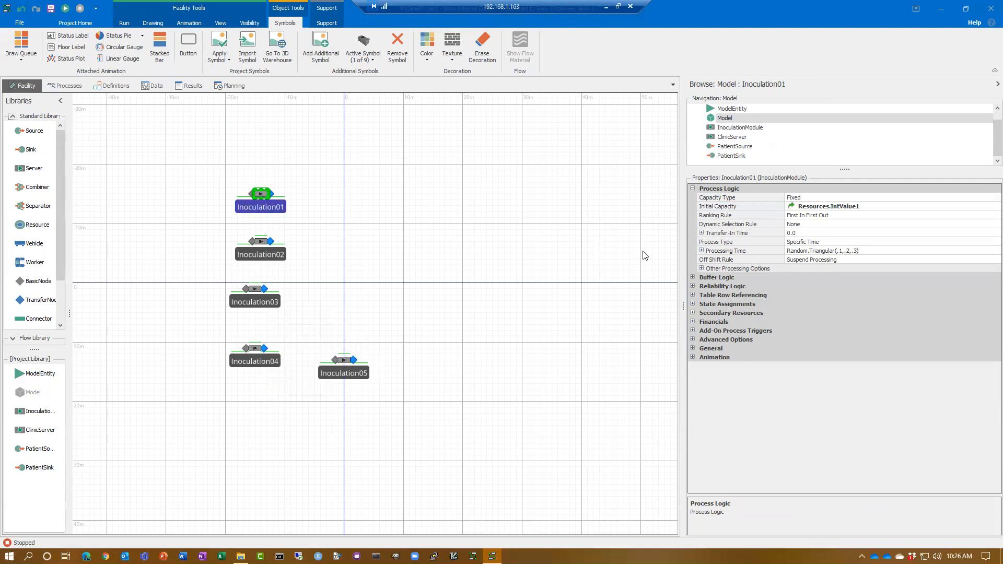
# Set the Processing Time of Inoculation01 to the table reference Resources.TimeExpression1.
pyautogui.click(892, 249)
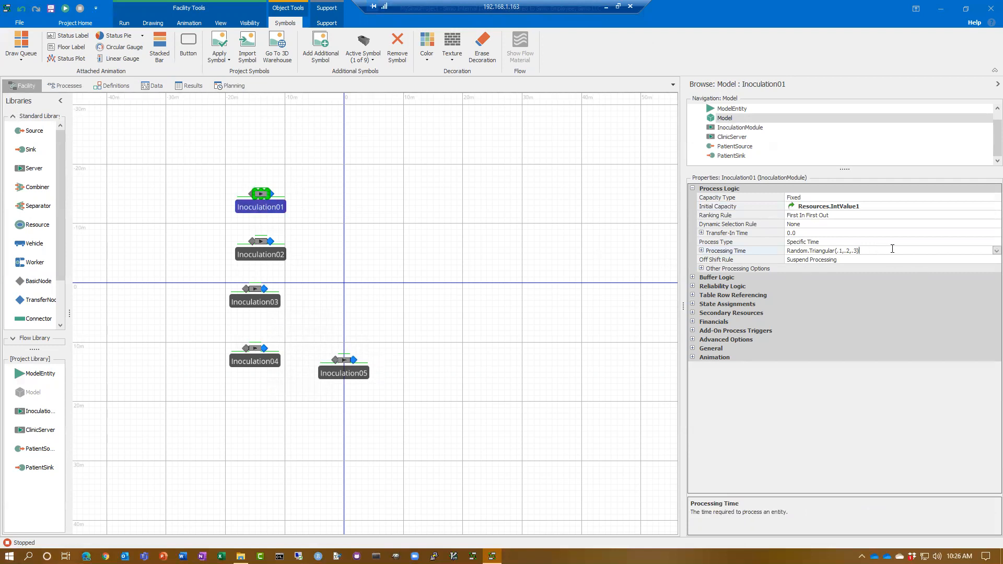
pyautogui.click(987, 251)
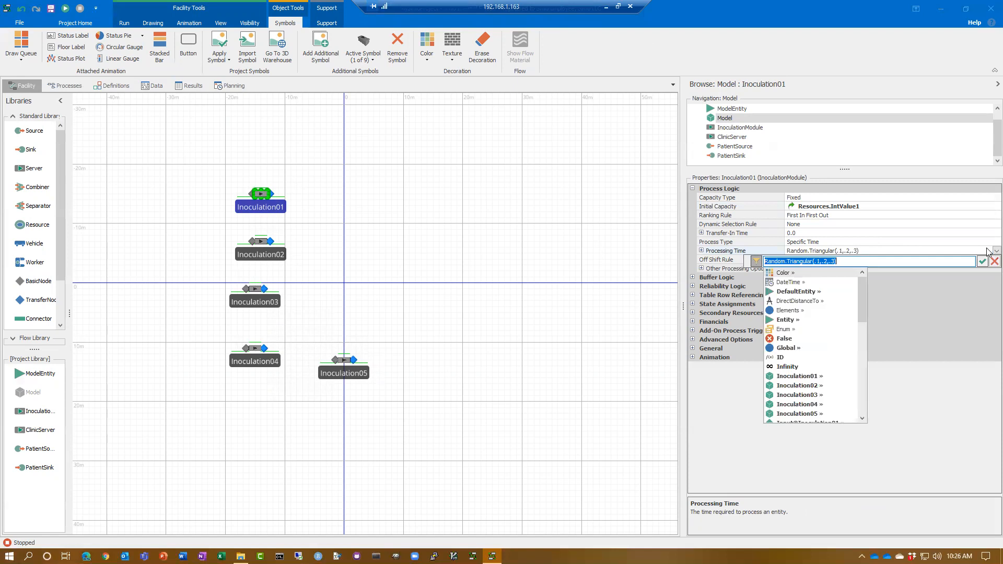
pyautogui.write('Re')
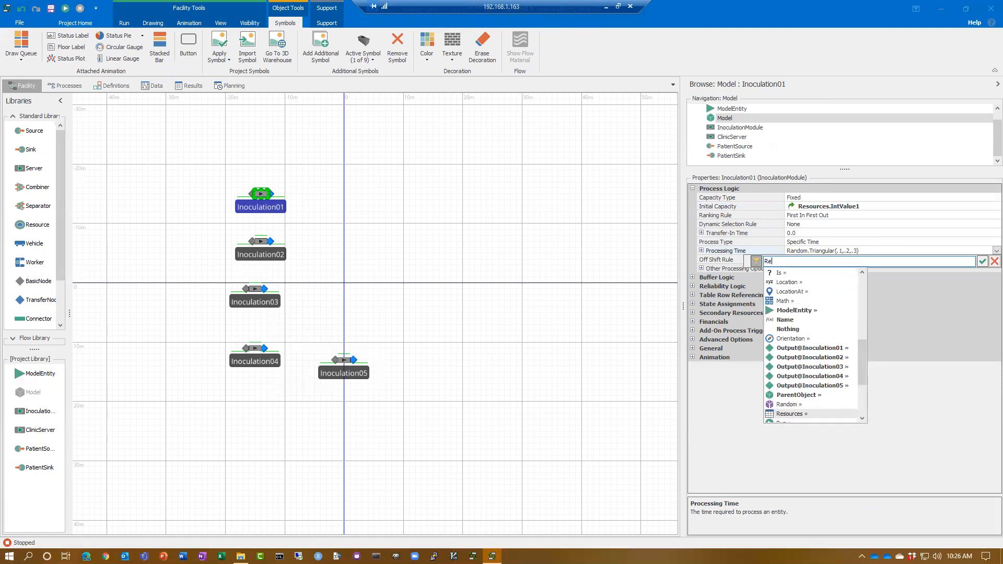
pyautogui.write('souir')
pyautogui.press('BackSpace')
pyautogui.press('BackSpace')
pyautogui.press('BackSpace')
pyautogui.press('BackSpace')
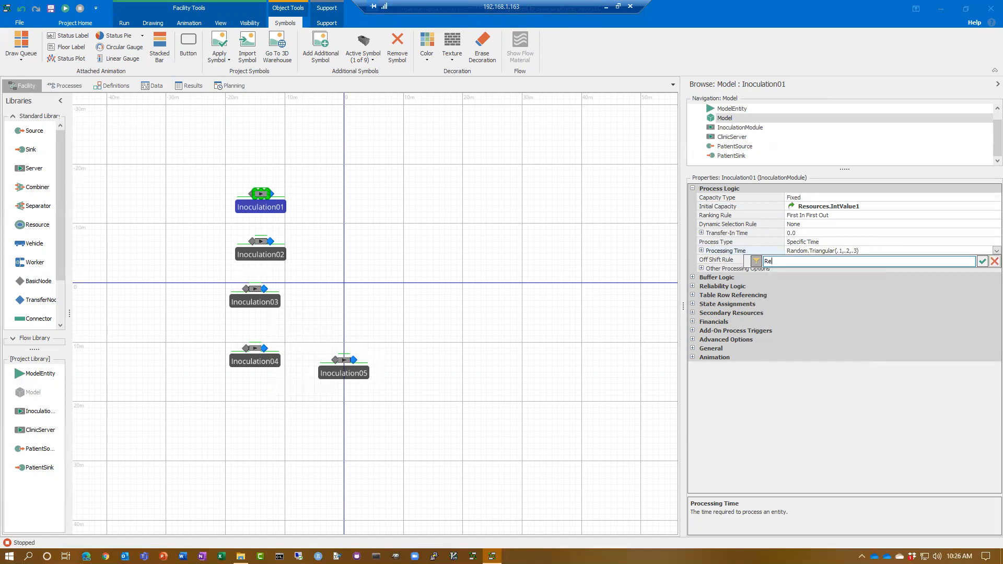
pyautogui.write('sources.')
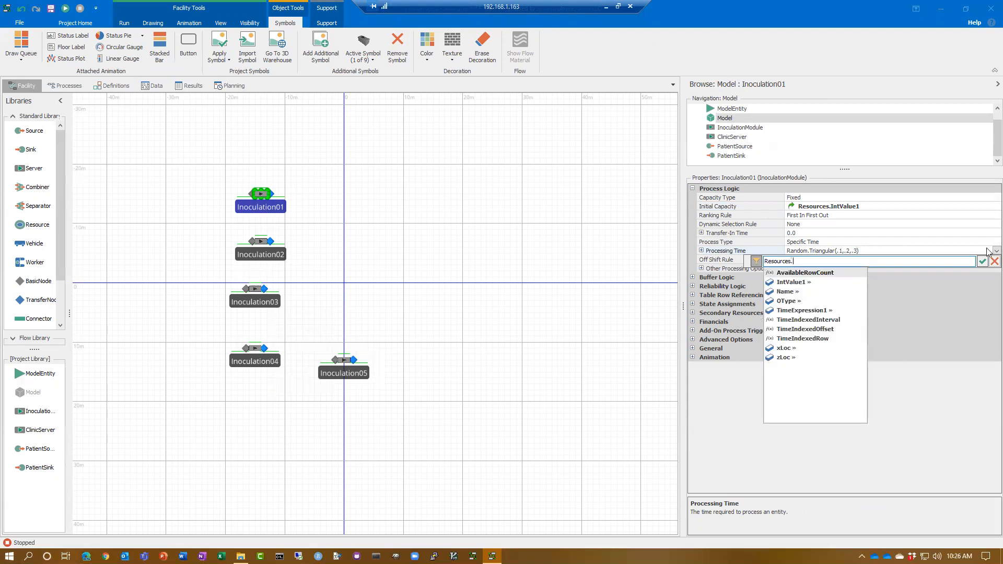
pyautogui.press('Down')
pyautogui.press('Down')
pyautogui.press('Down')
pyautogui.press('Down')
pyautogui.press('Return')
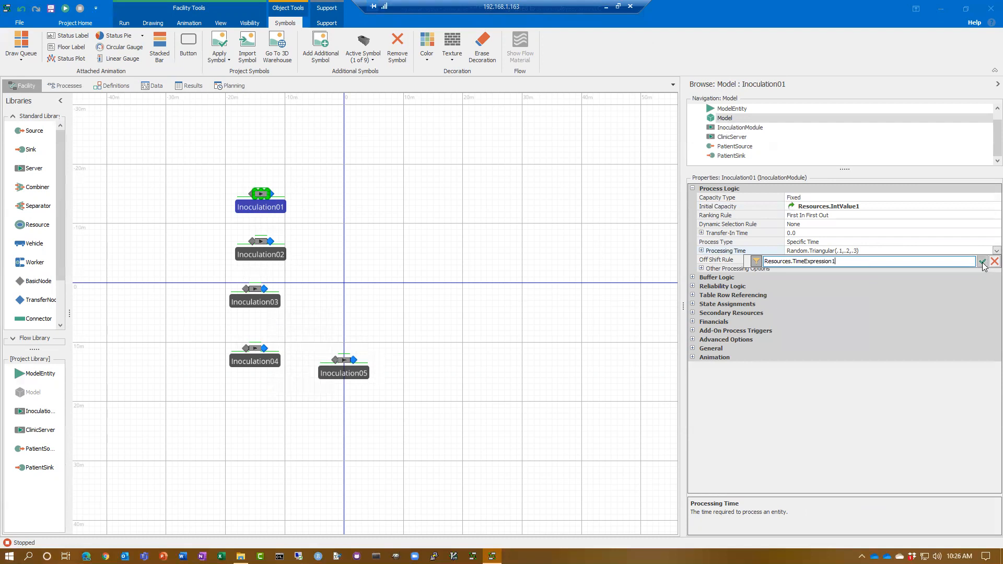
pyautogui.click(982, 263)
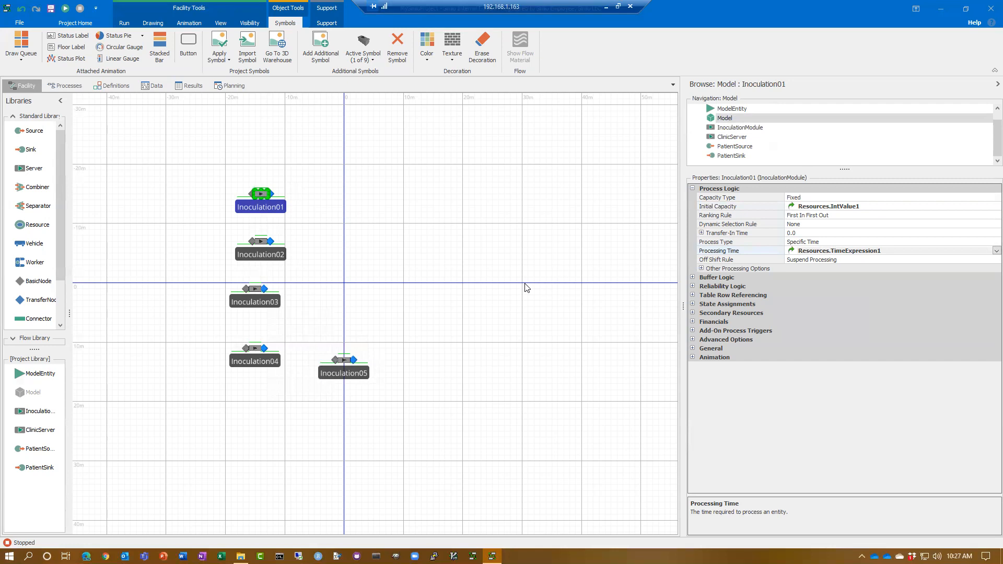
# Compare the Initial Capacity and Processing Time settings of Inoculation01, Inoculation02 and Inoculation03.
pyautogui.scroll(2, 499, 275)
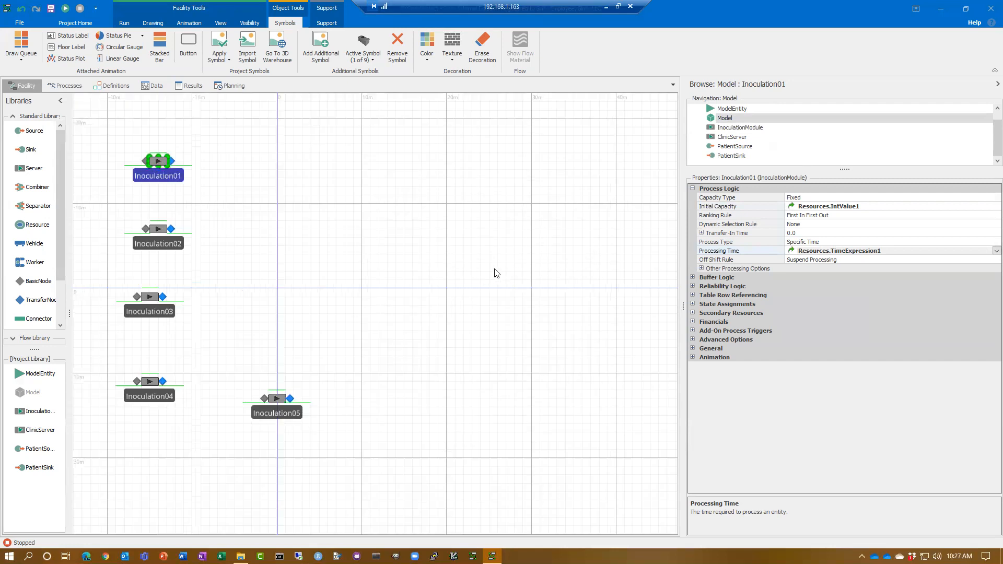
pyautogui.click(361, 298)
pyautogui.click(198, 180)
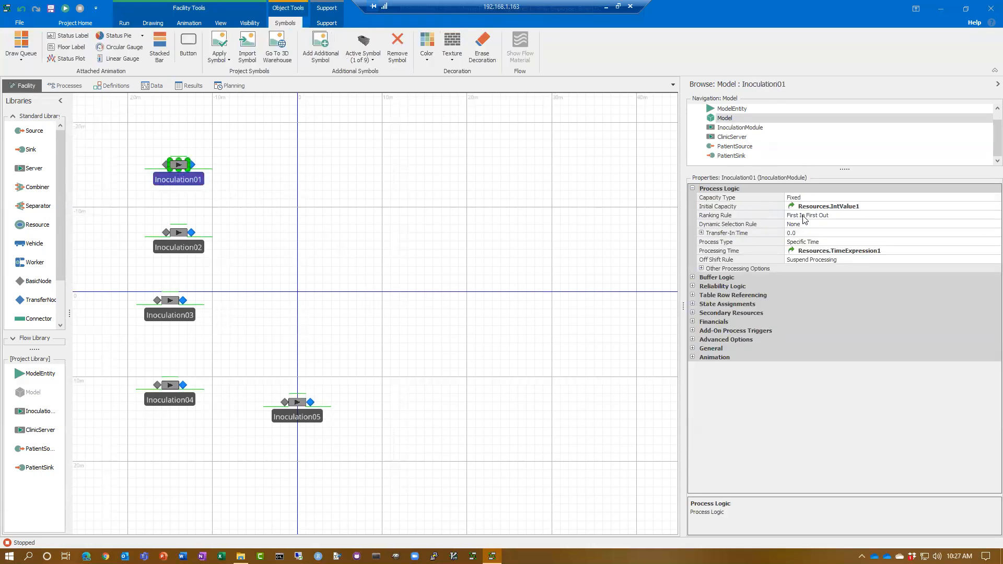
pyautogui.click(200, 244)
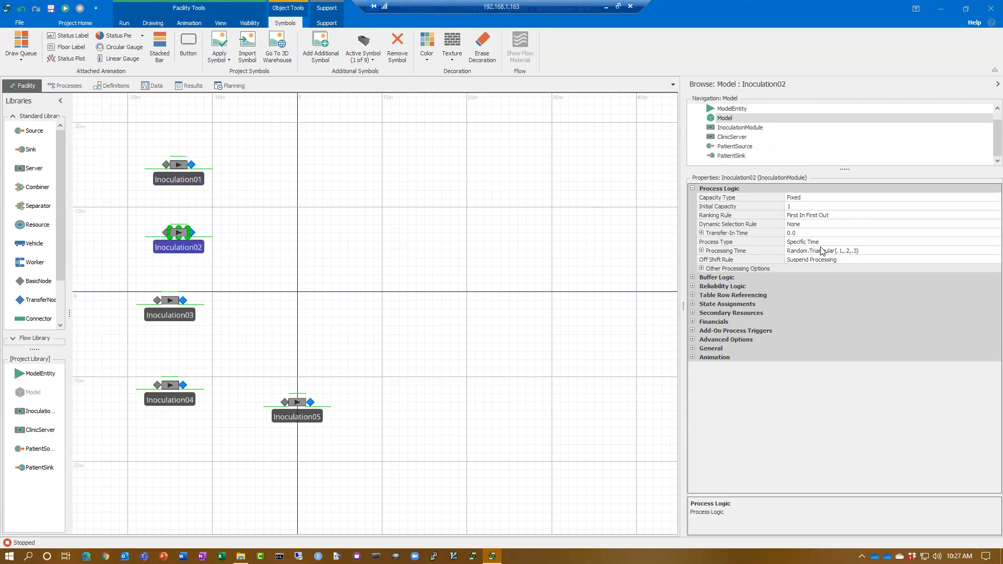
pyautogui.click(194, 313)
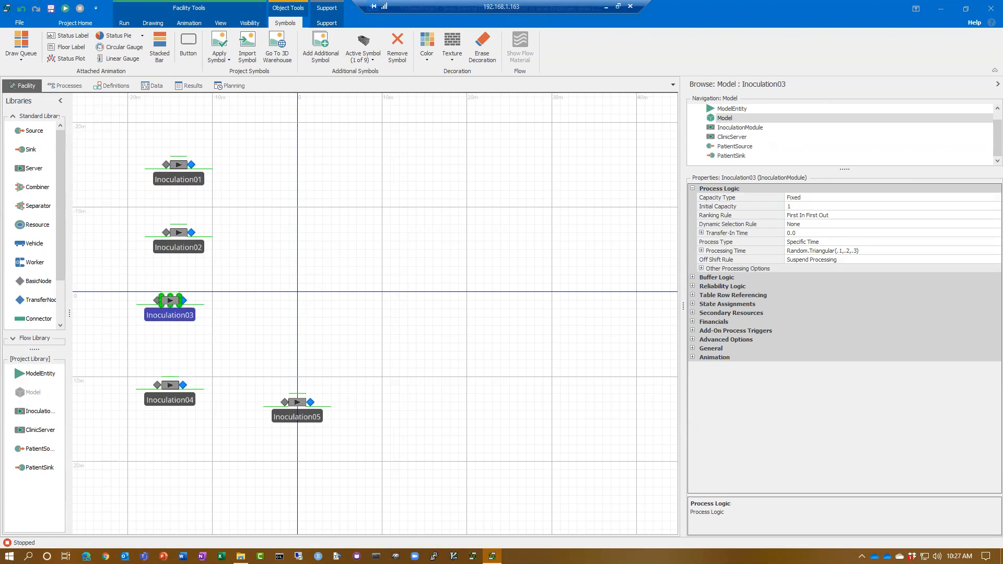
# Place a temporary InoculationModule instance in the facility to check its default process logic, and delete it.
pyautogui.moveTo(56, 409); pyautogui.dragTo(373, 296)
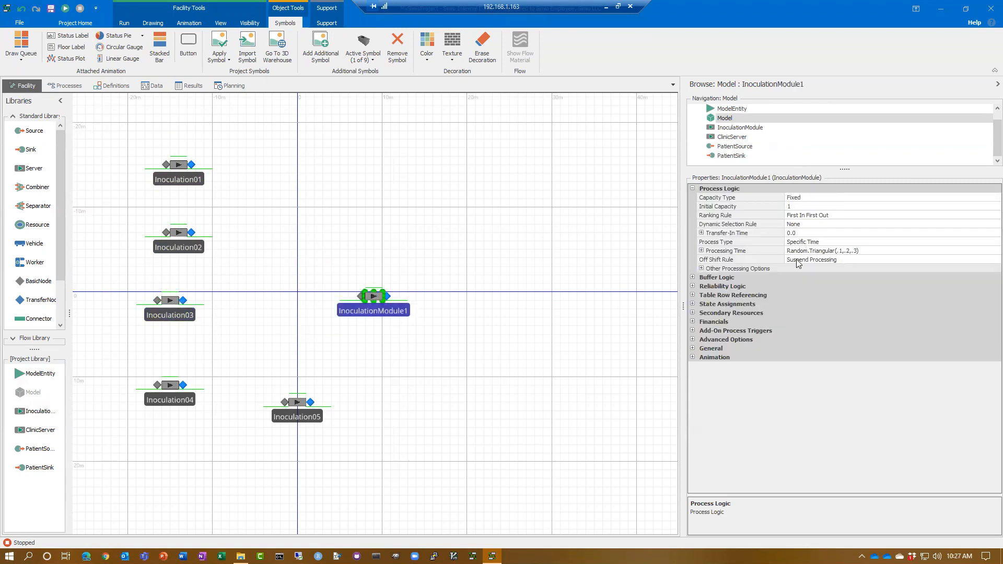
pyautogui.click(491, 331)
pyautogui.click(388, 313)
pyautogui.click(387, 317)
# Update the InoculationModule property defaults from the current values of Inoculation01.
pyautogui.click(177, 185)
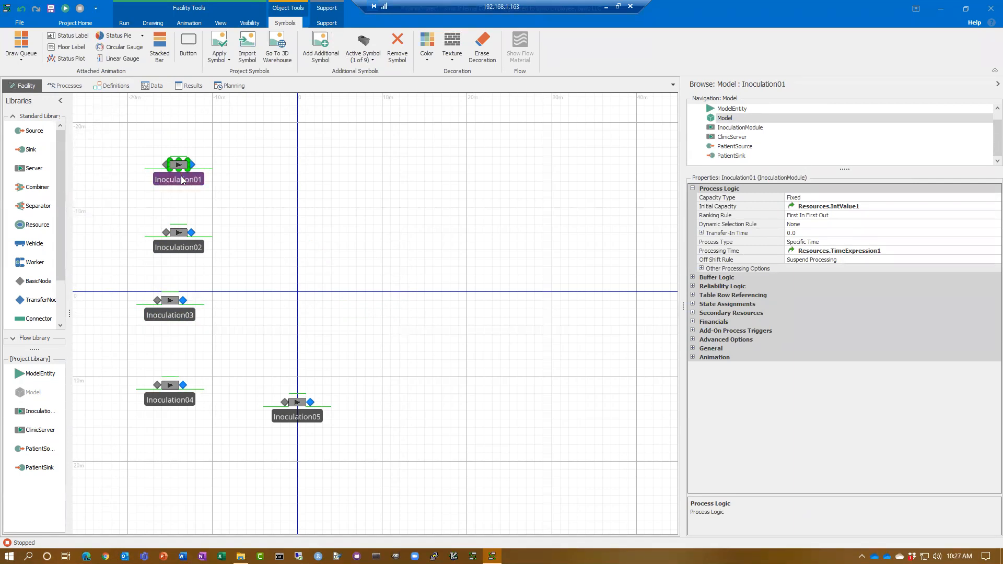
pyautogui.rightClick(182, 180)
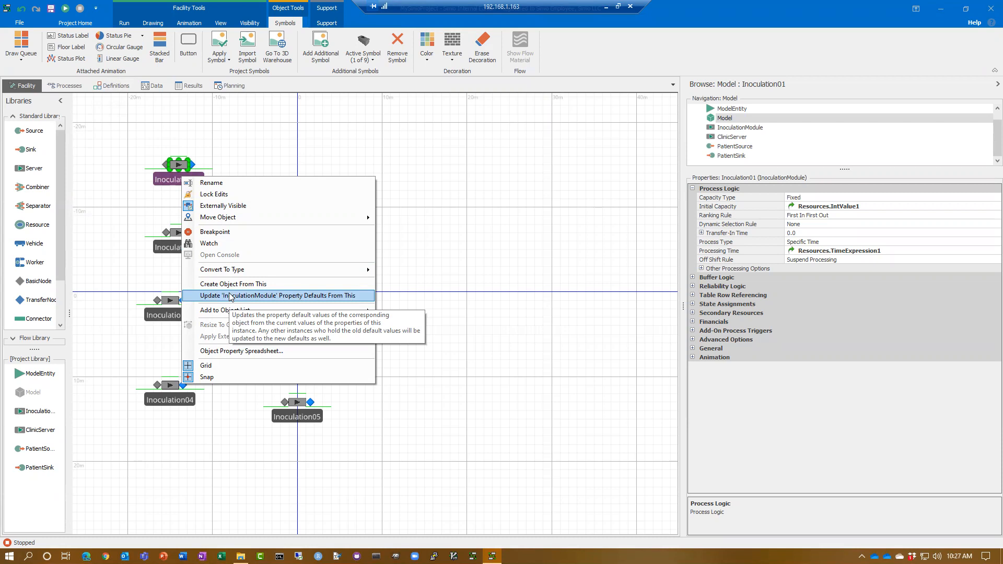
pyautogui.click(230, 296)
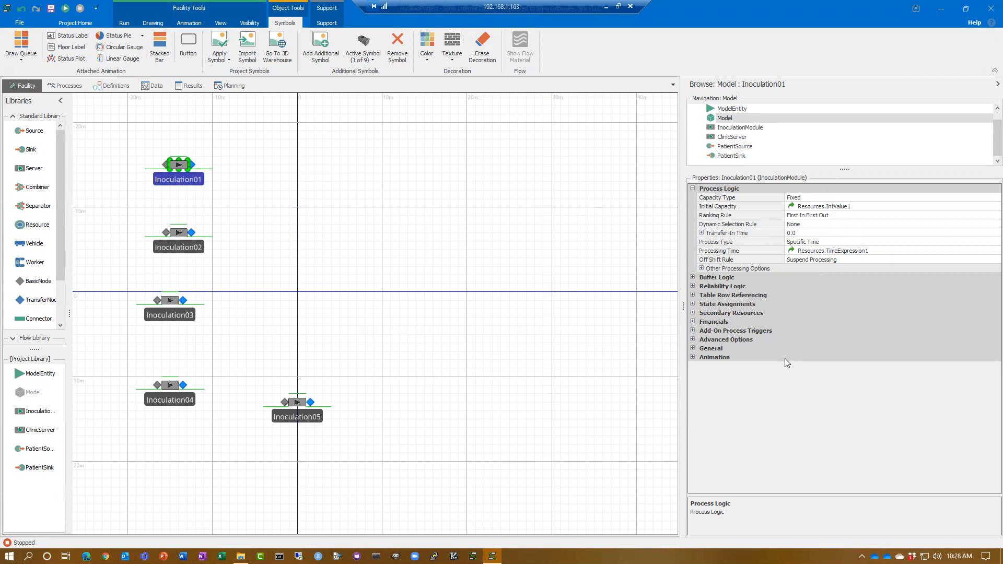
# Check the capacity and processing time defaults on Inoculation02 through Inoculation05 and on a newly placed InoculationModule instance, and delete that instance.
pyautogui.click(201, 252)
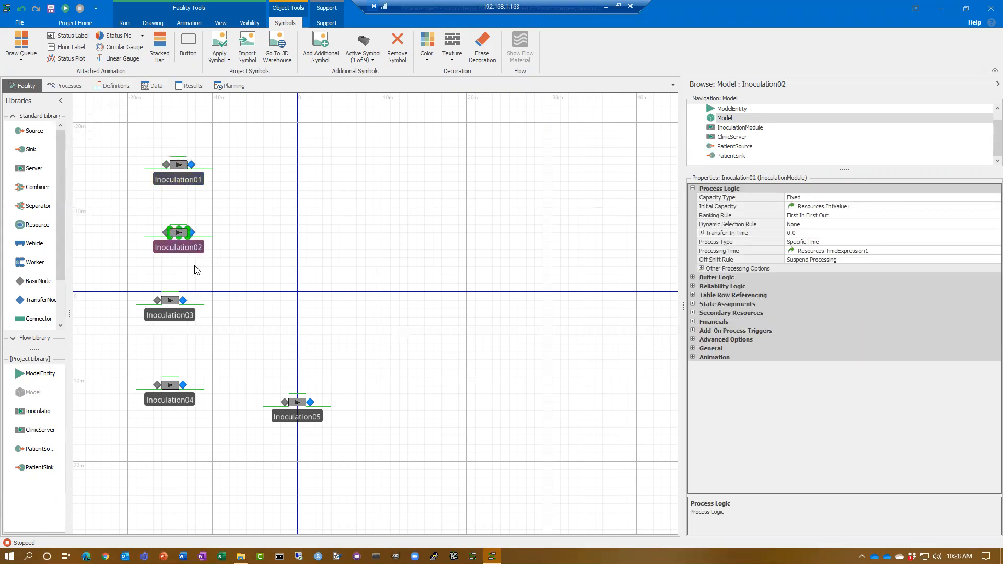
pyautogui.click(177, 317)
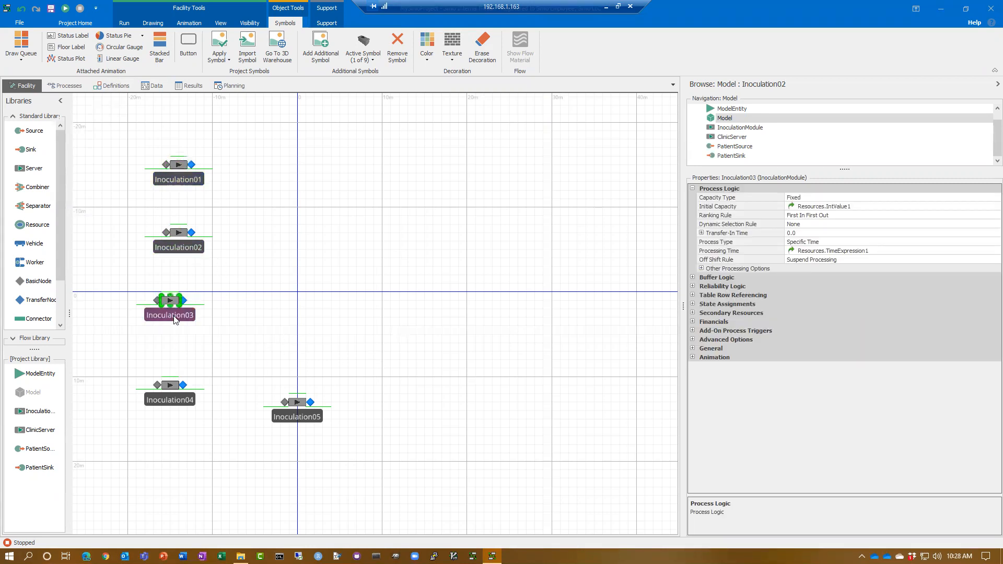
pyautogui.click(177, 401)
pyautogui.click(293, 417)
pyautogui.moveTo(41, 412); pyautogui.dragTo(345, 296)
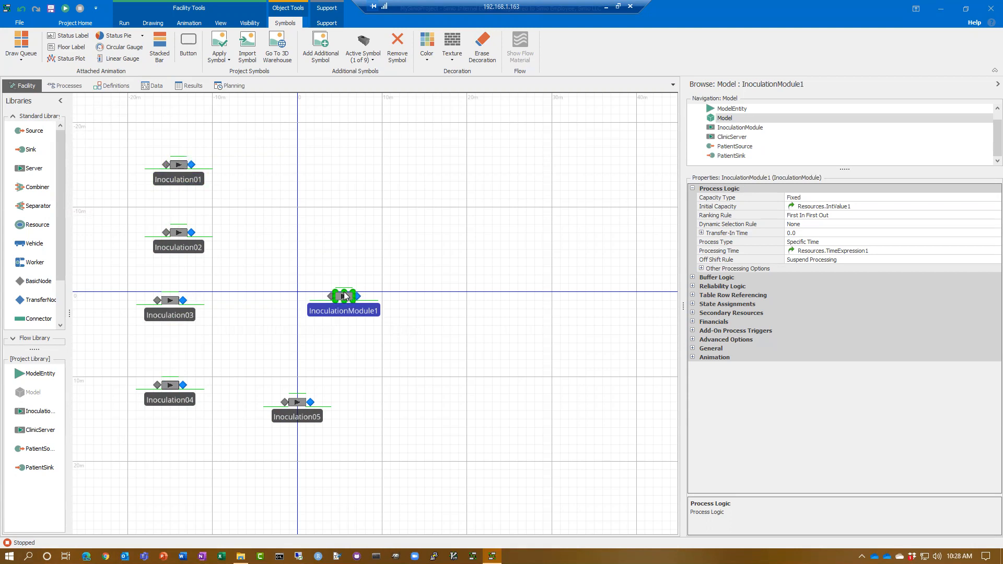
pyautogui.press('Delete')
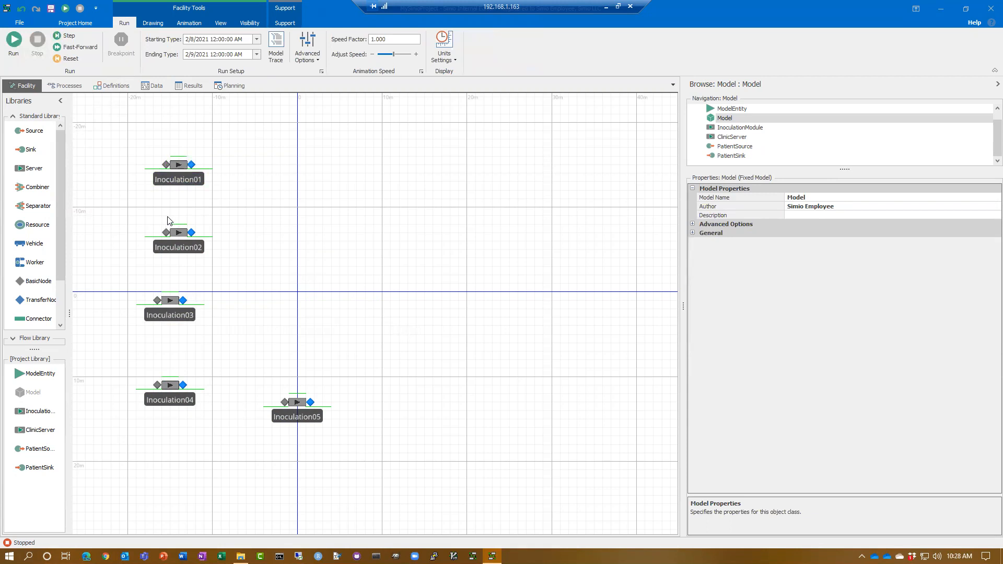
# Set the input buffer and output buffer capacities of Inoculation01 to 0.
pyautogui.click(181, 183)
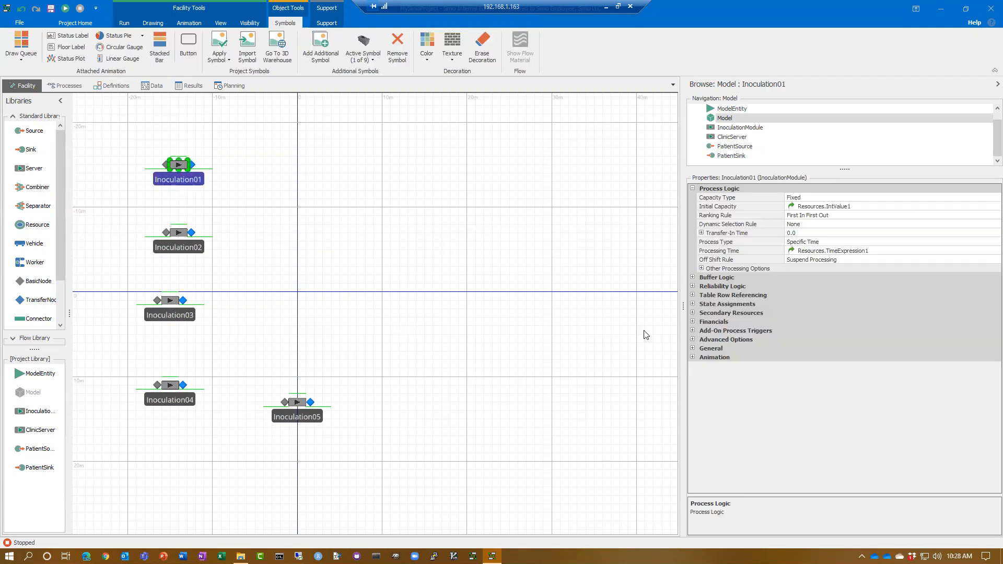
pyautogui.click(693, 278)
pyautogui.click(831, 296)
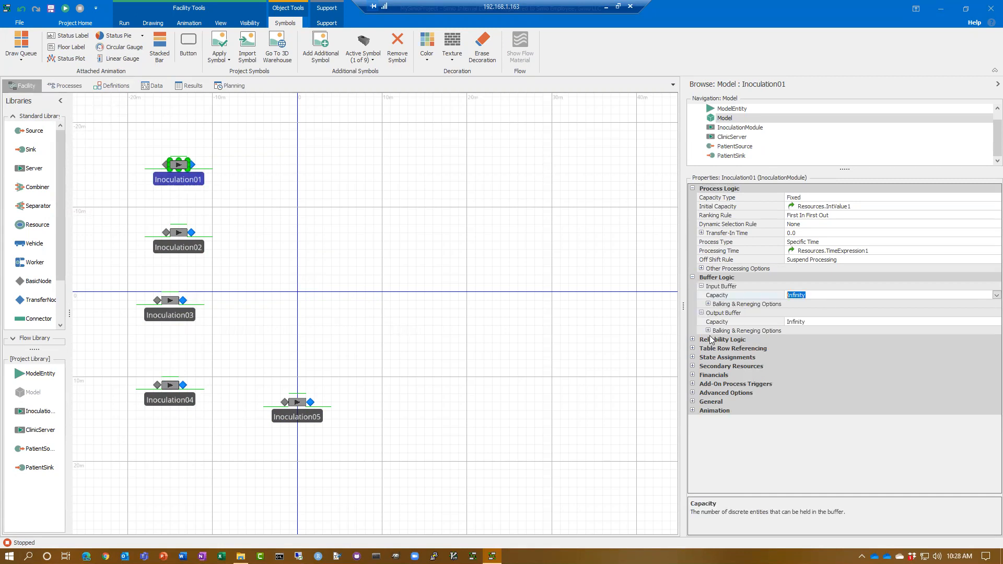
pyautogui.write('0')
pyautogui.click(768, 322)
pyautogui.write('0')
pyautogui.click(820, 349)
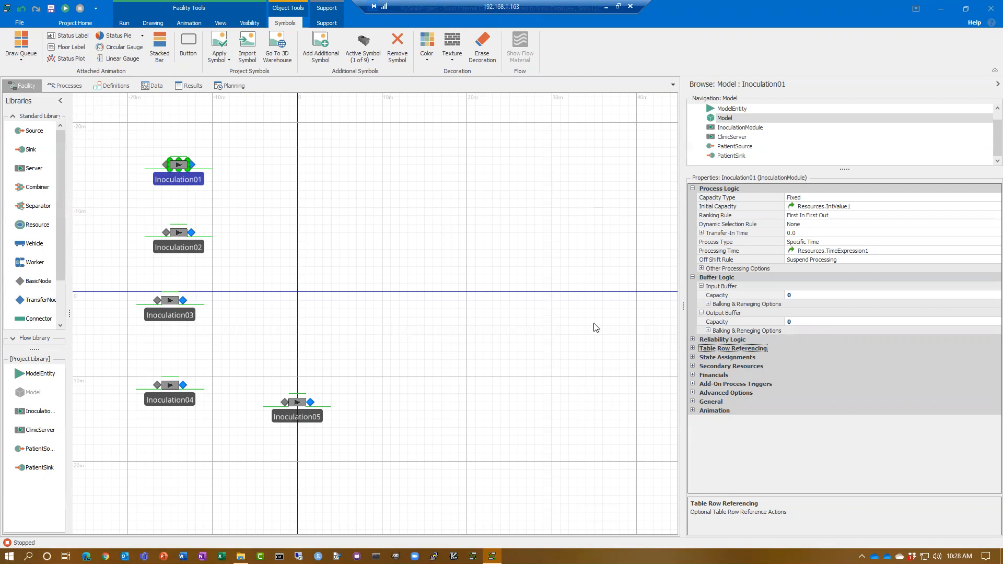
pyautogui.click(566, 312)
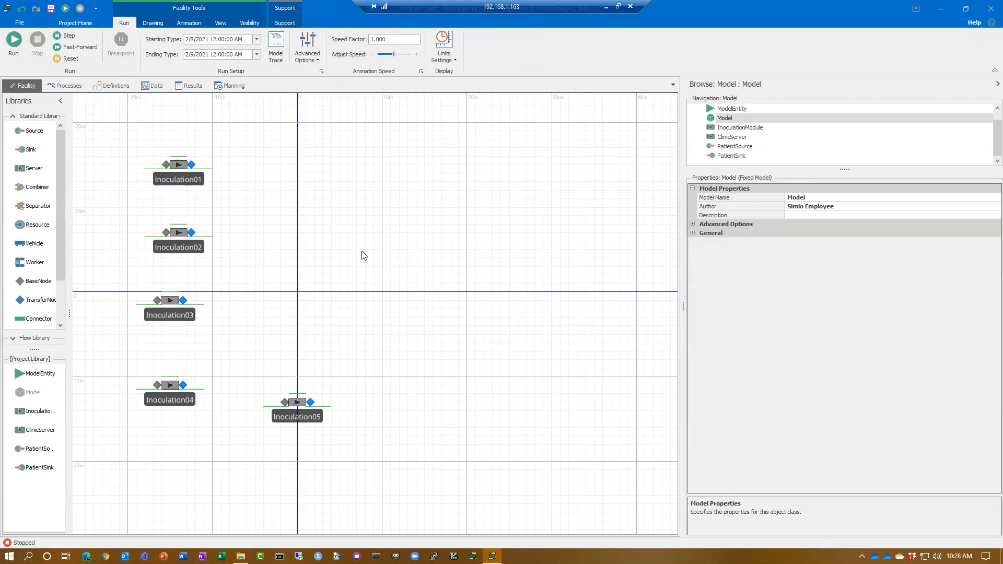
# Set the Entity Destination Type of Inoculation01's output node to By Sequence.
pyautogui.click(191, 165)
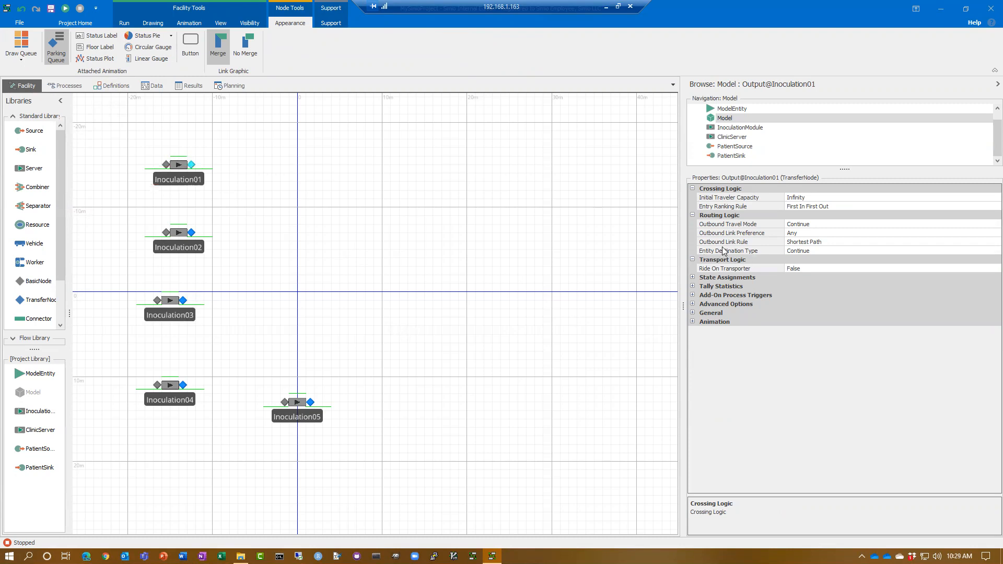
pyautogui.click(824, 252)
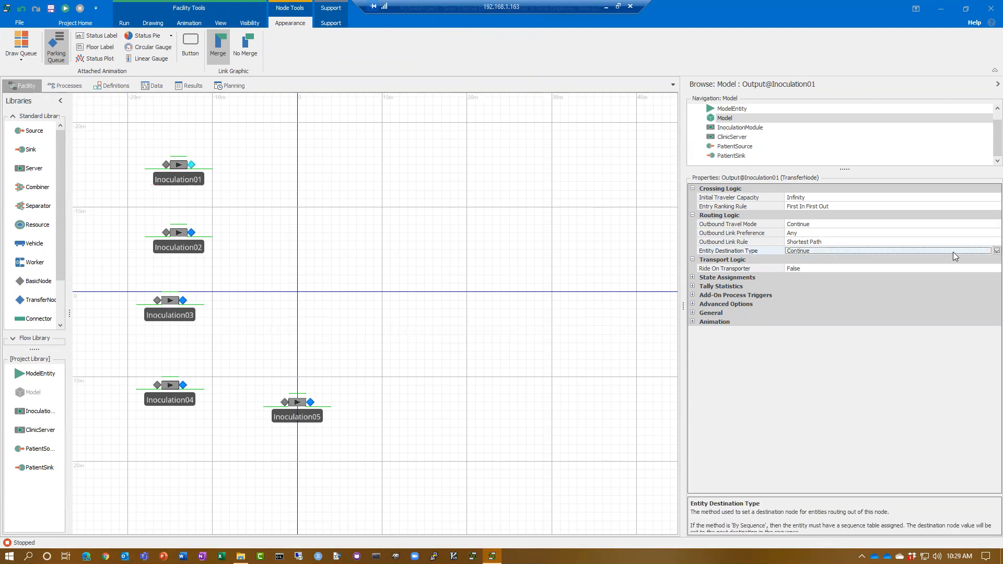
pyautogui.click(997, 251)
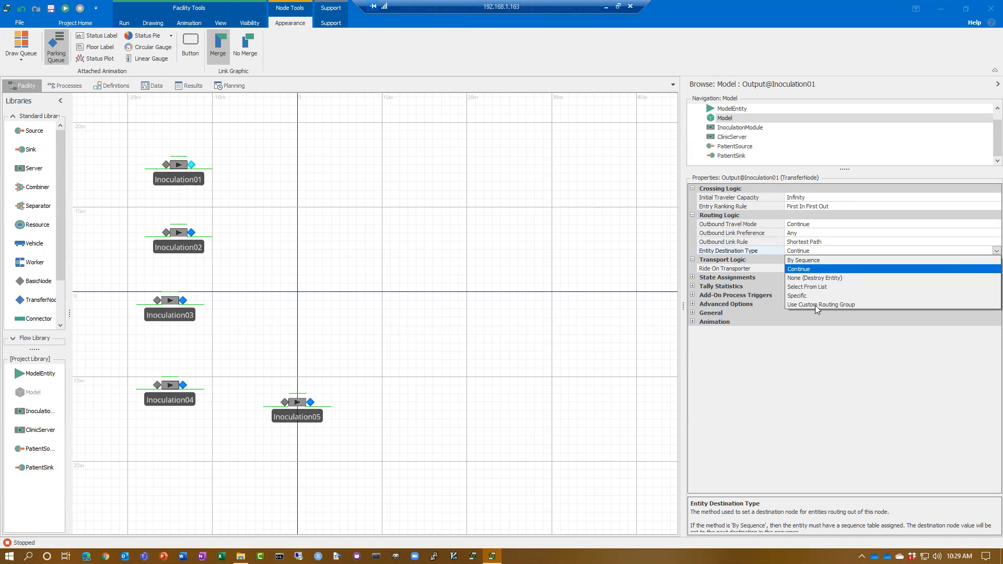
pyautogui.click(814, 260)
pyautogui.click(459, 243)
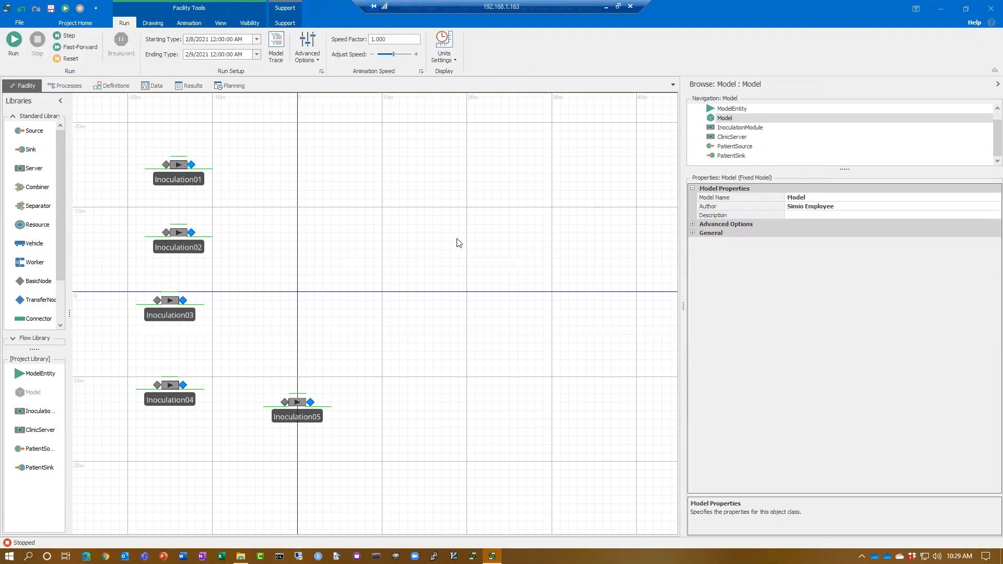
# Compare the buffer capacities of Inoculation01 and Inoculation02, and check the routing logic of Inoculation02's output node.
pyautogui.click(198, 184)
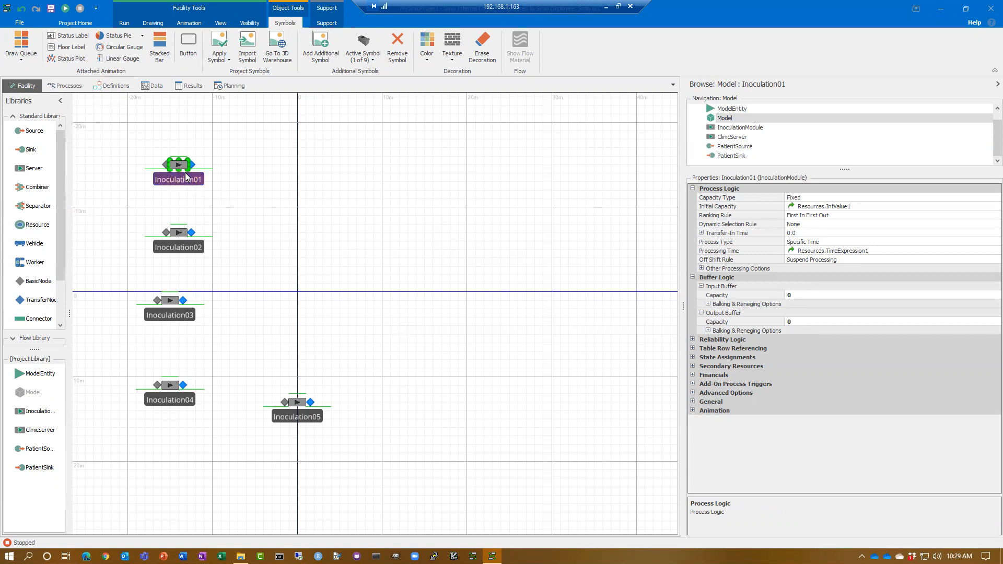
pyautogui.click(189, 243)
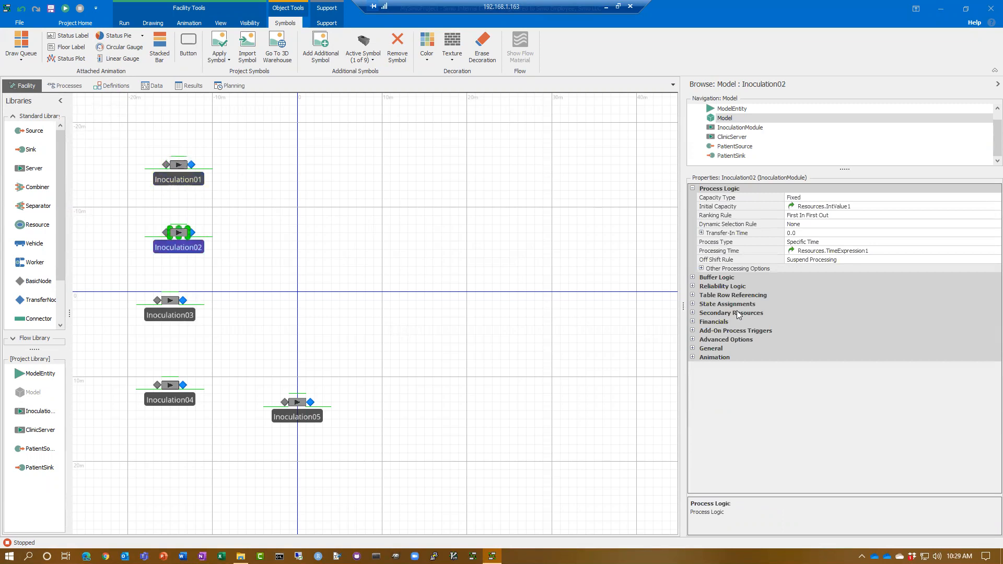
pyautogui.click(692, 277)
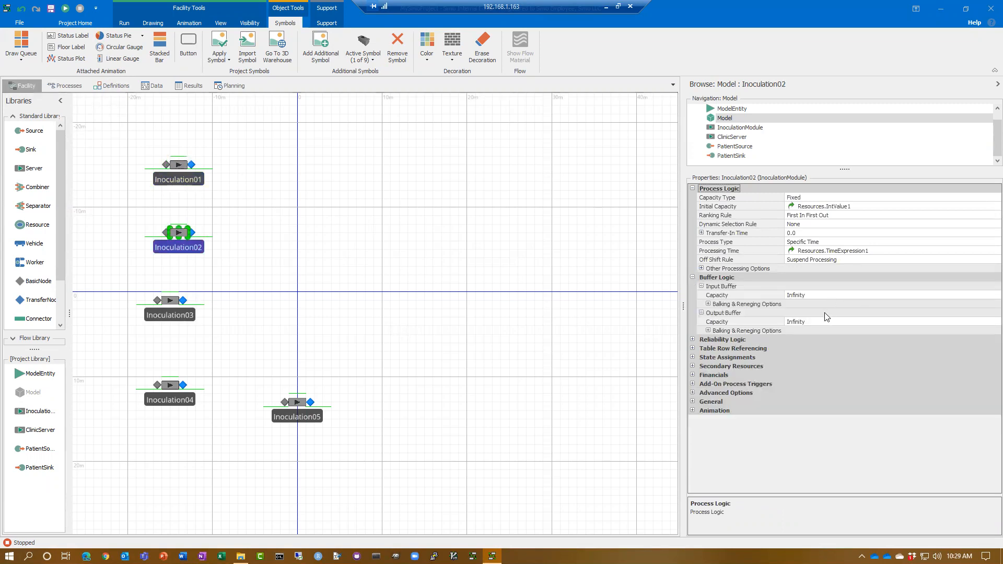
pyautogui.click(191, 233)
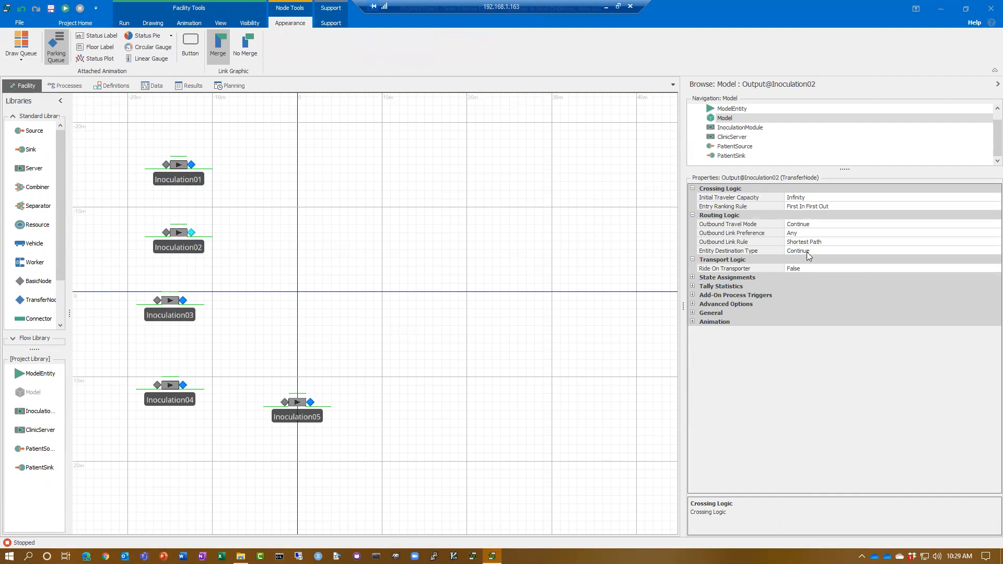
pyautogui.click(432, 241)
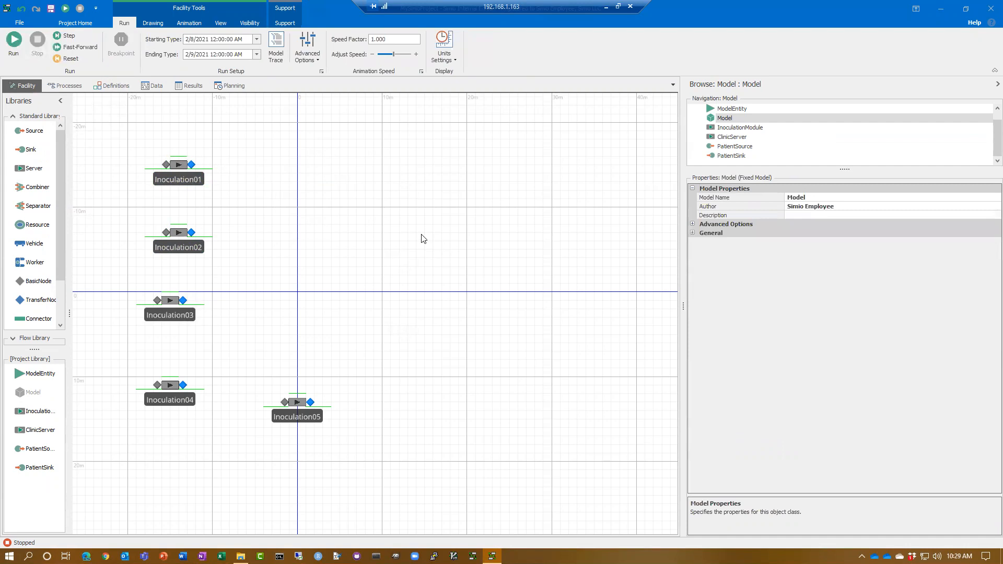
# Update the InoculationModule property defaults from Inoculation01, and check the buffer capacities and output node routing on Inoculation03.
pyautogui.rightClick(191, 178)
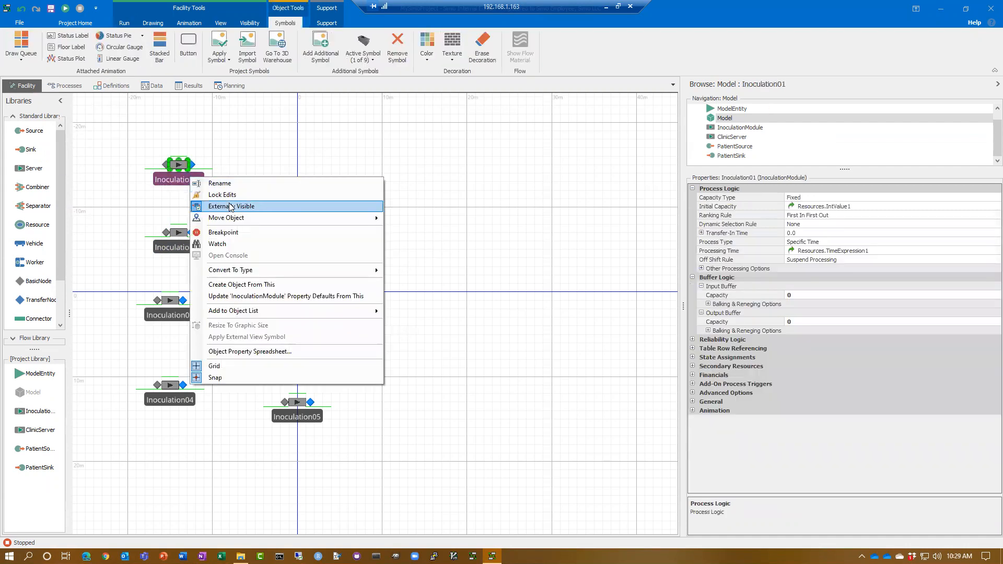
pyautogui.click(250, 297)
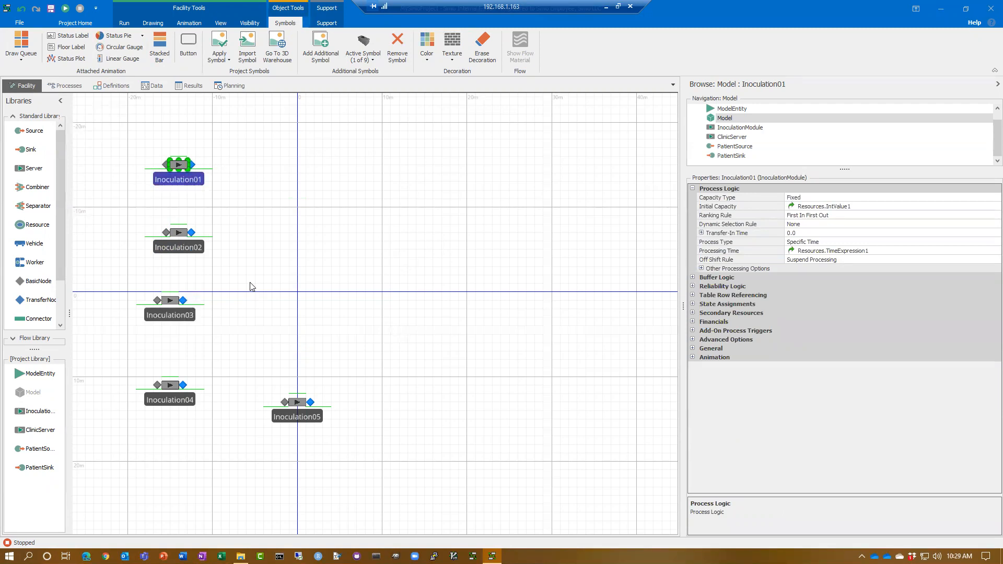
pyautogui.click(191, 321)
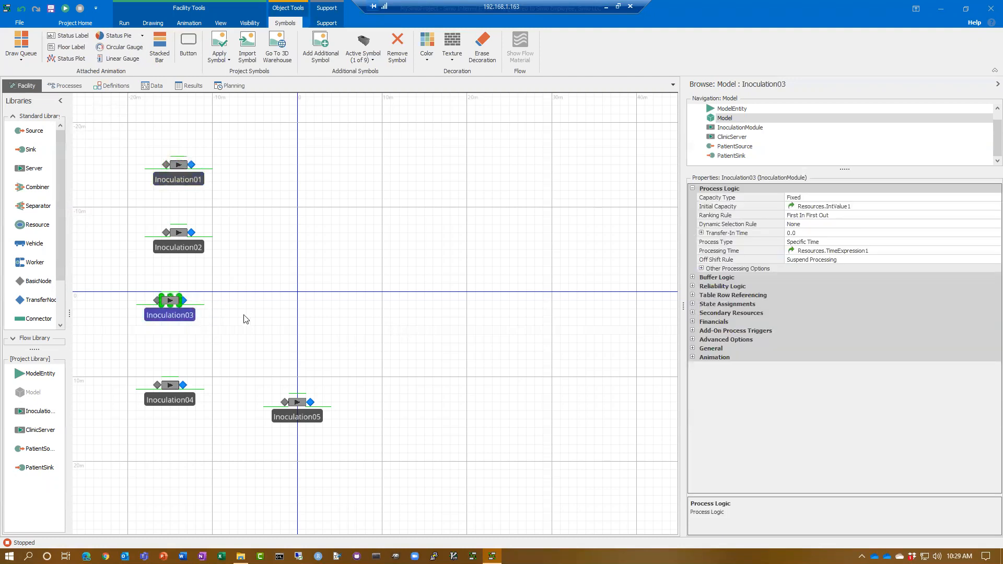
pyautogui.click(695, 278)
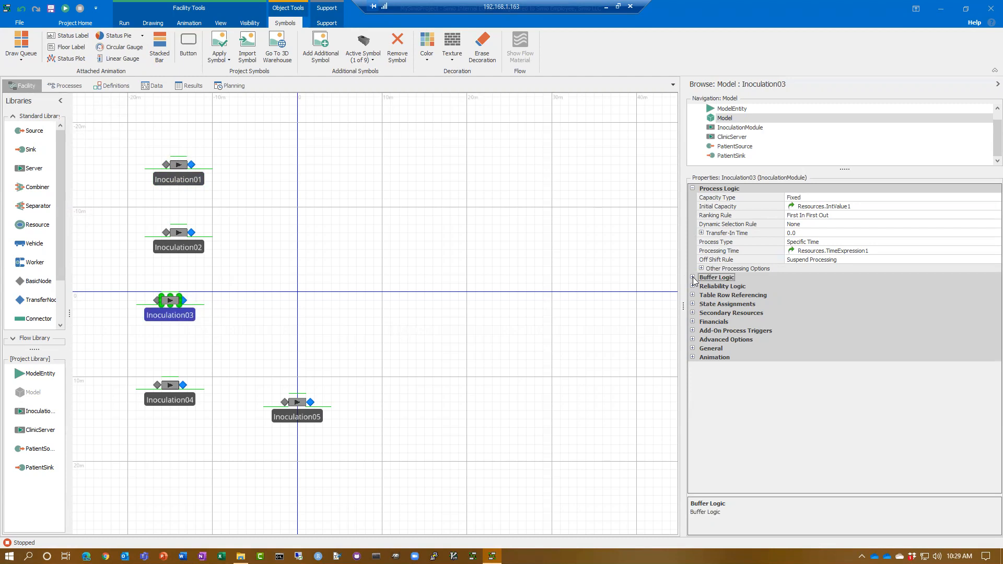
pyautogui.click(693, 277)
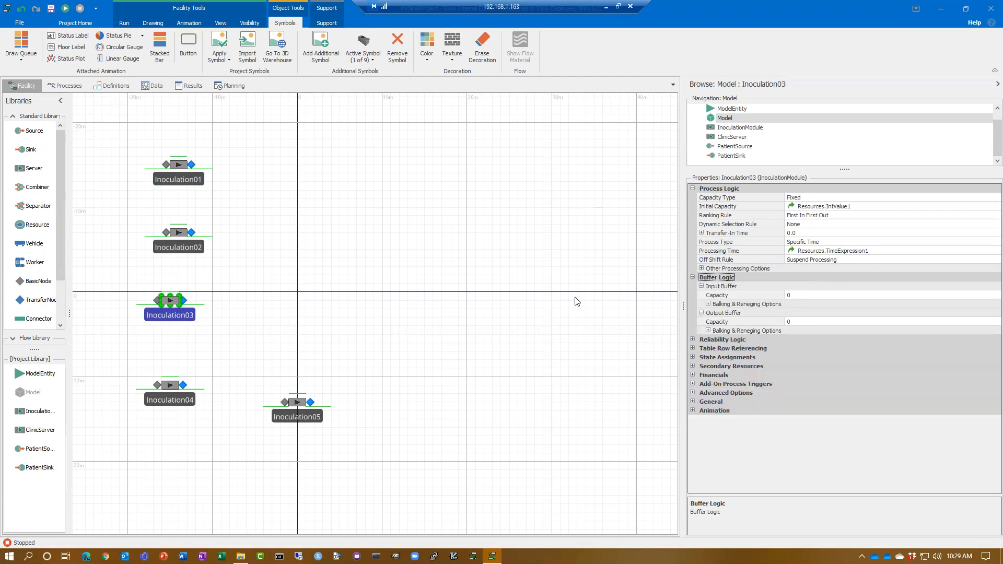
pyautogui.click(184, 301)
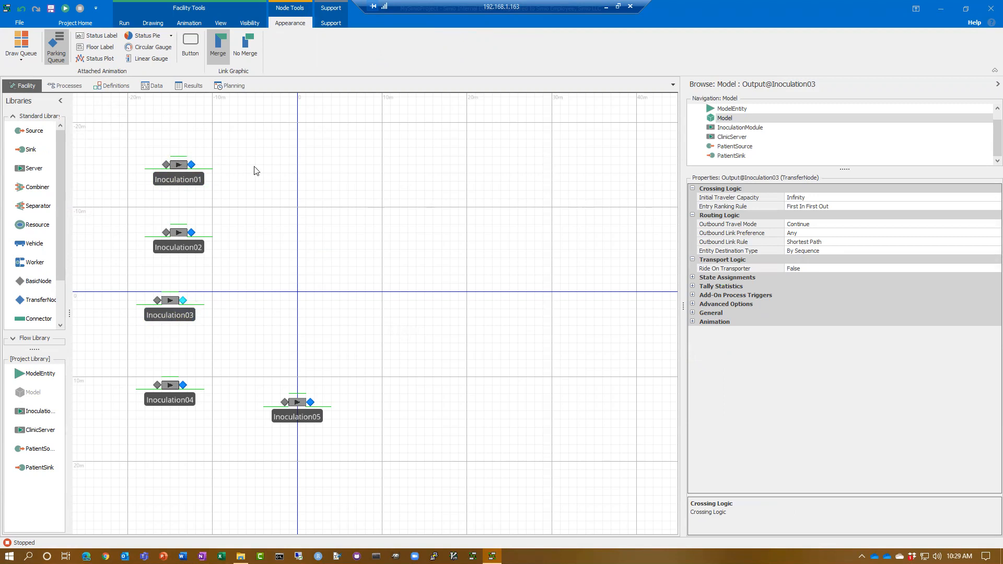
# Review the Resources table against the facility layout, and open Inoculation01's TimeExpression1 value for editing.
pyautogui.click(151, 86)
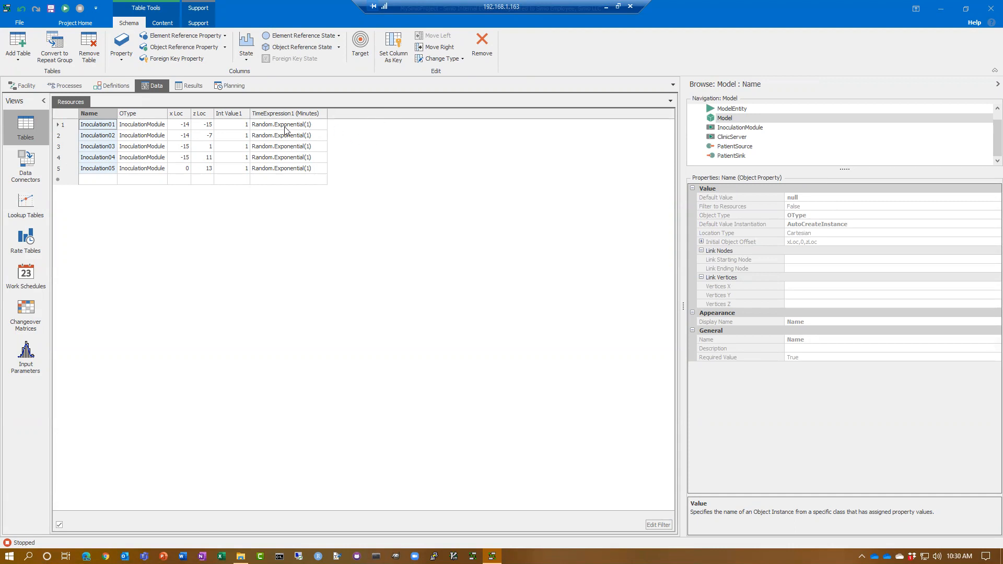
pyautogui.click(32, 86)
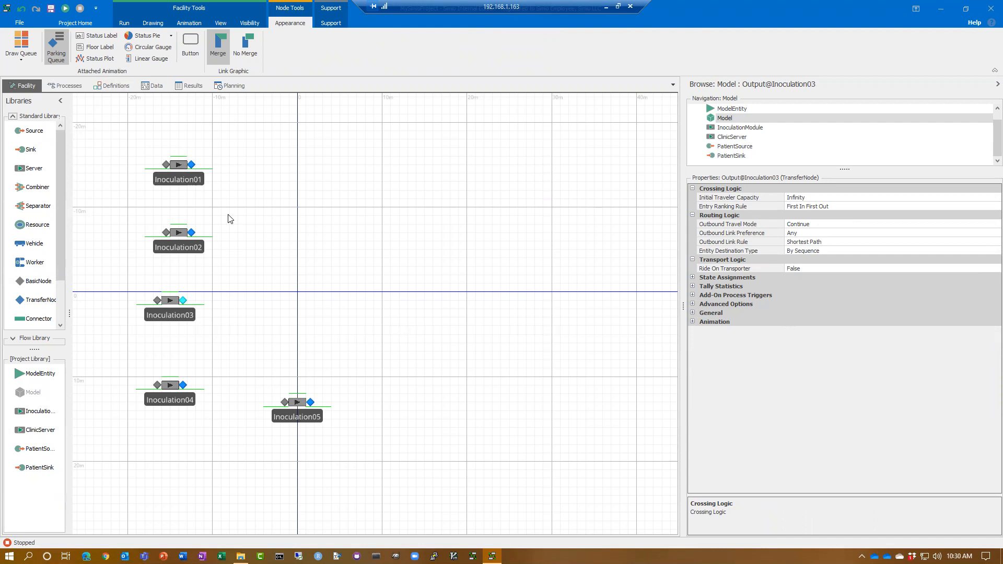
pyautogui.click(152, 86)
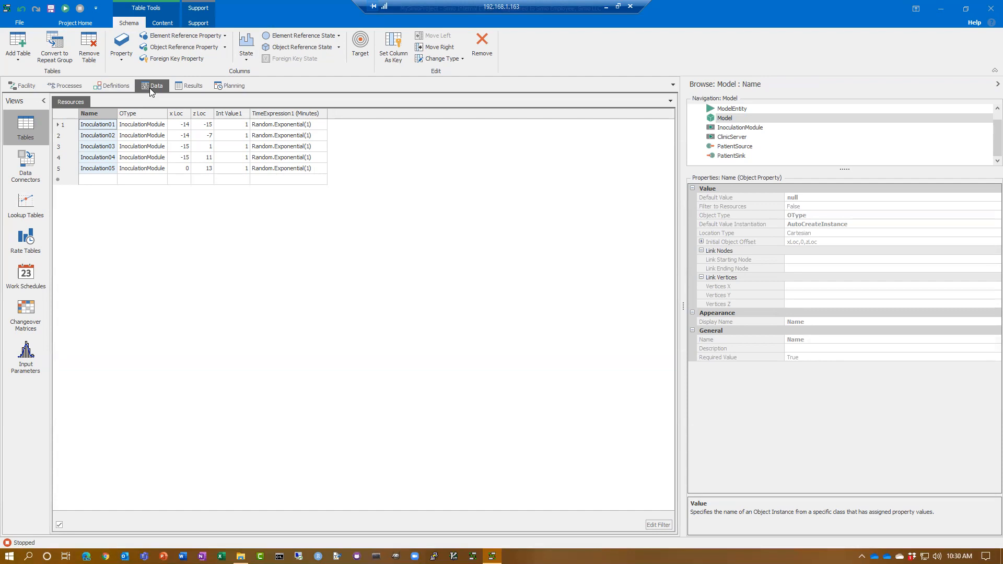
pyautogui.click(290, 113)
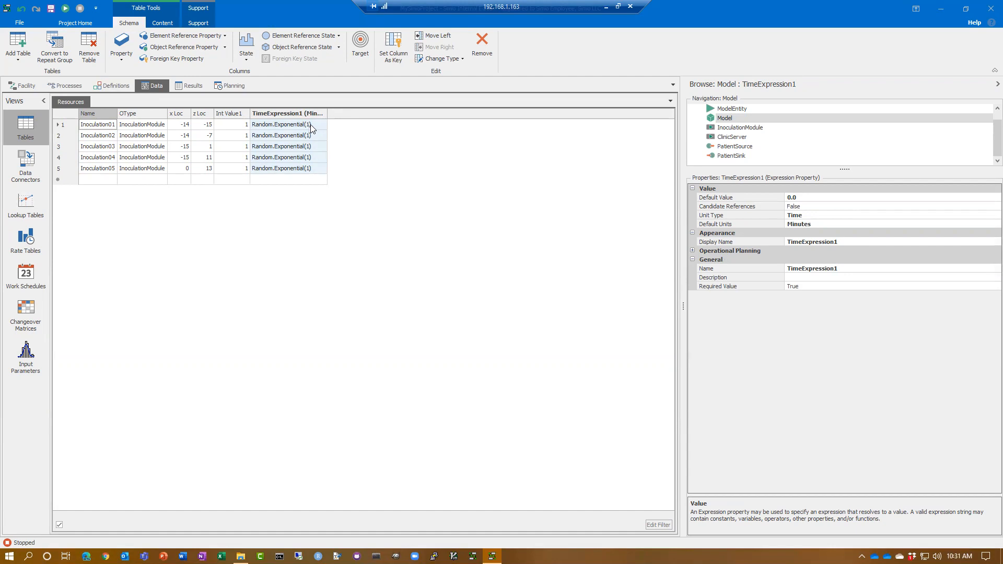
pyautogui.click(310, 125)
pyautogui.click(310, 126)
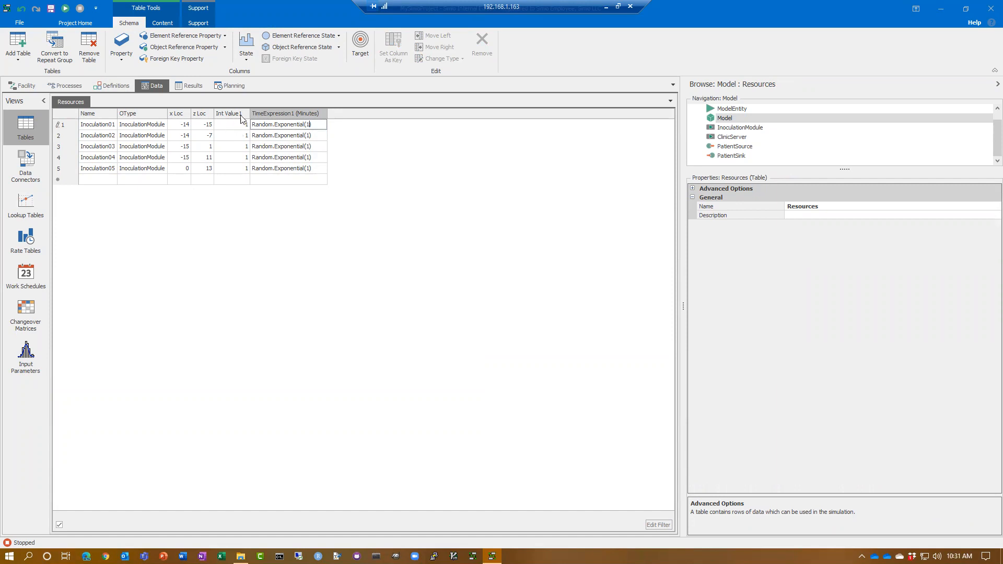
# Add a Real standard property named ExpoMean to the model's property definitions.
pyautogui.click(116, 86)
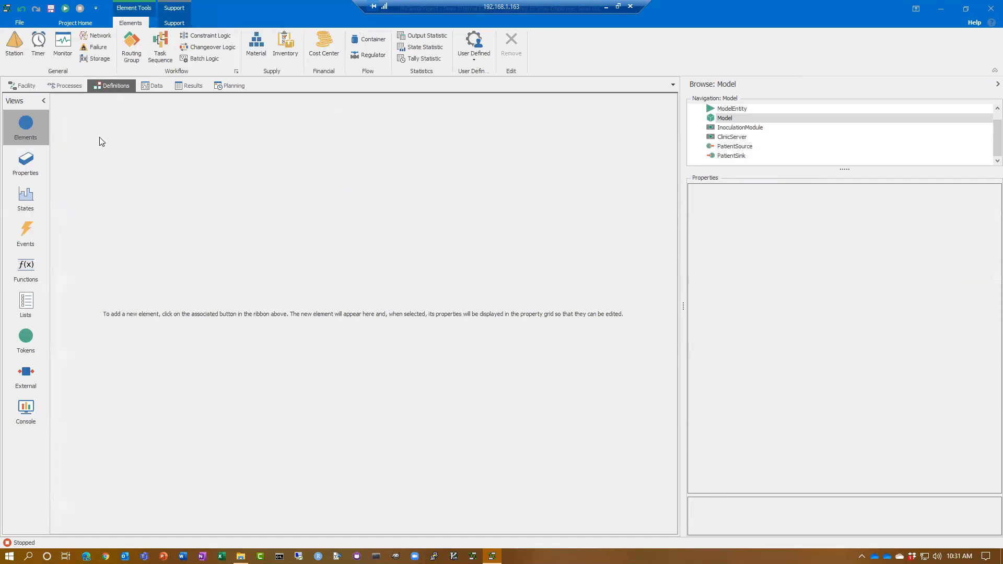
pyautogui.click(26, 164)
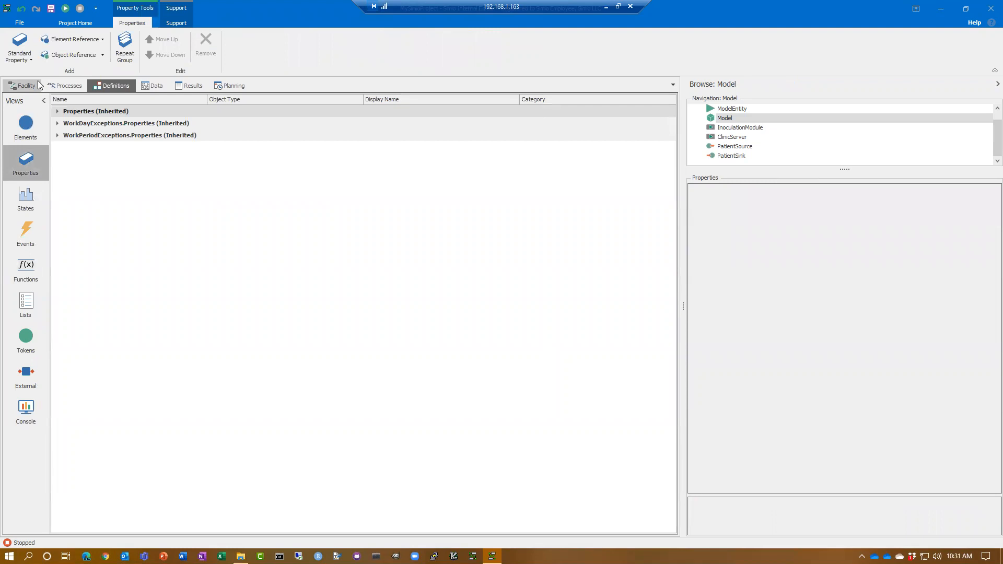
pyautogui.click(31, 61)
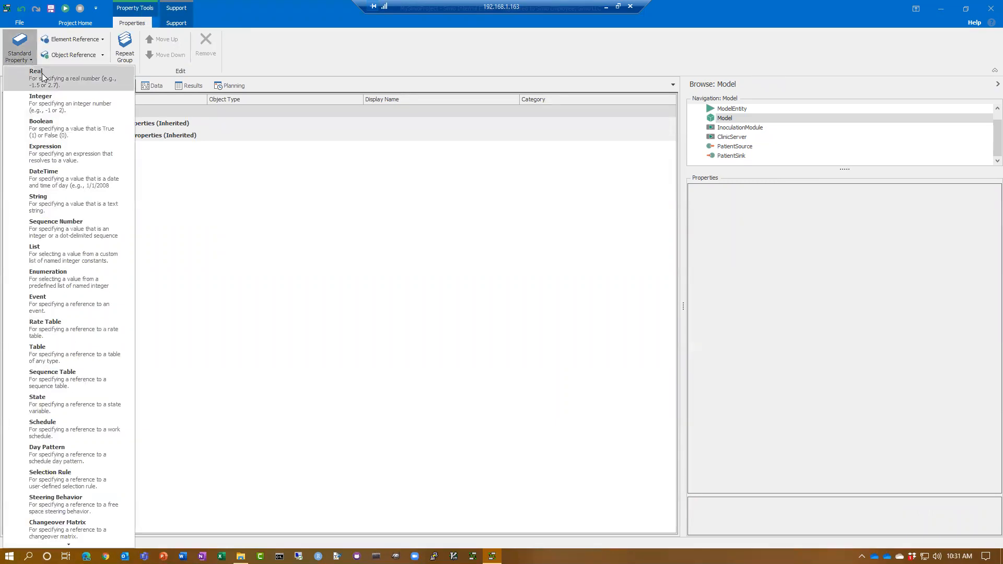
pyautogui.click(43, 73)
pyautogui.click(832, 304)
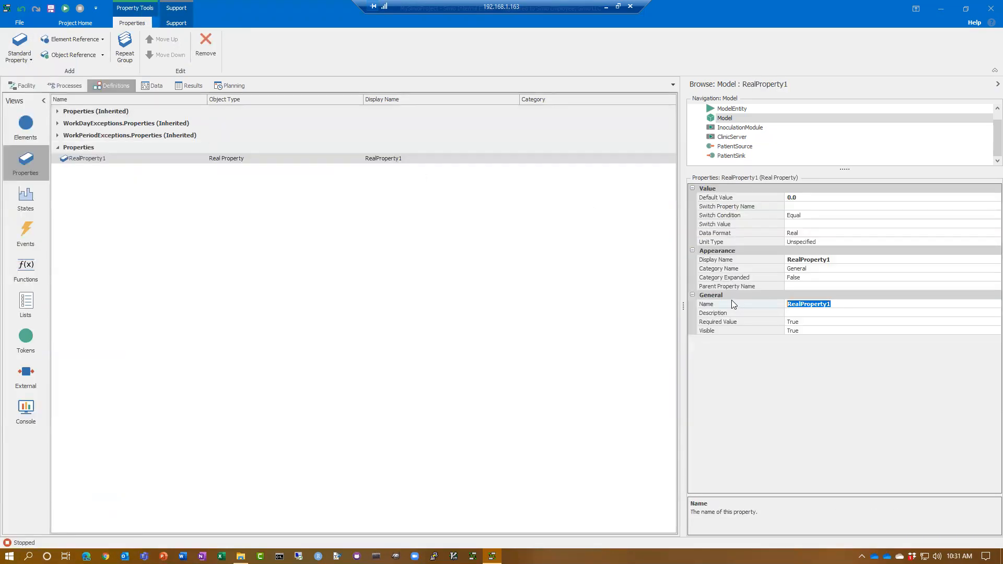
pyautogui.write('ExpoMean')
pyautogui.press('Return')
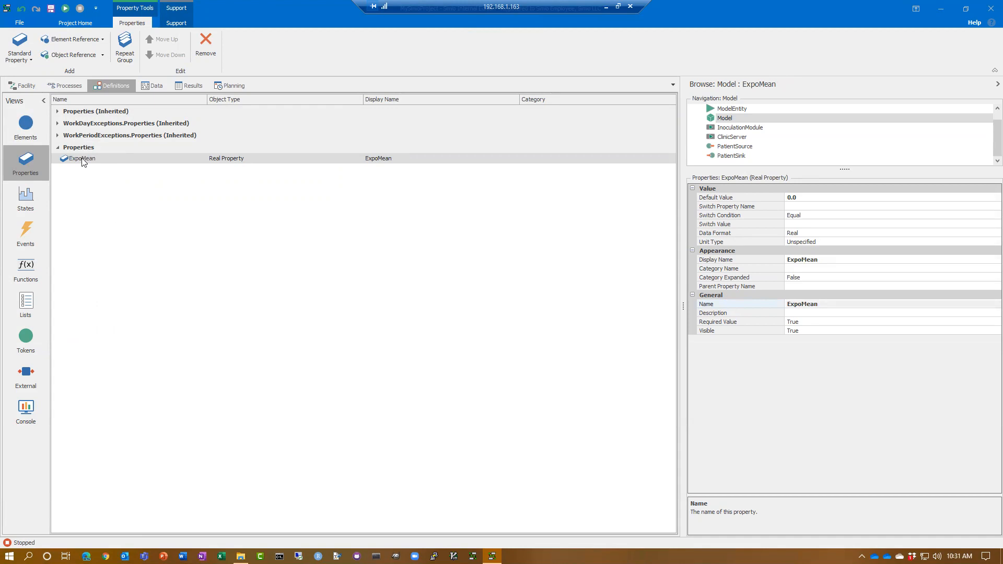
# Examine the ExpoMean control under the general controls in the main model's properties.
pyautogui.click(23, 85)
pyautogui.click(369, 267)
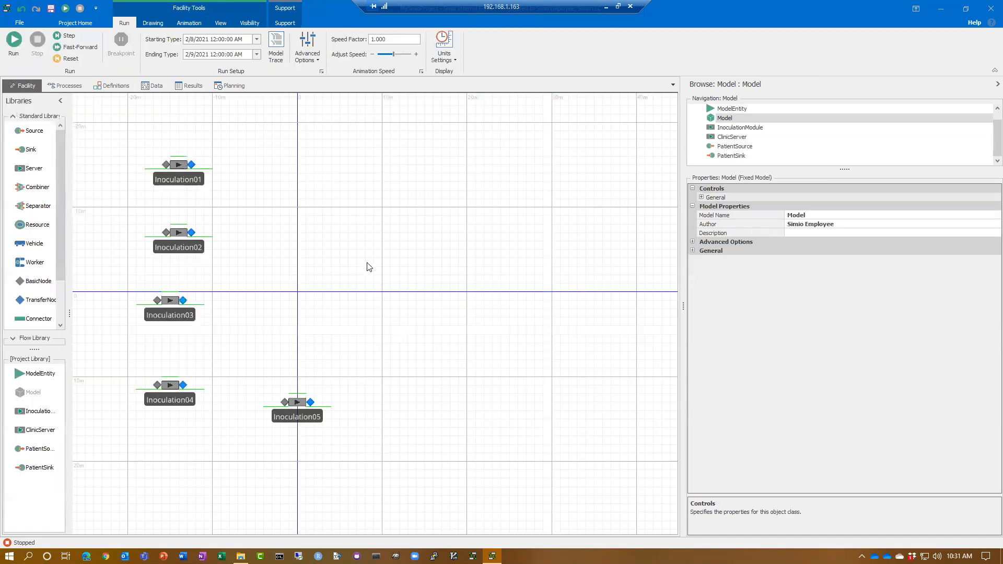
pyautogui.click(701, 198)
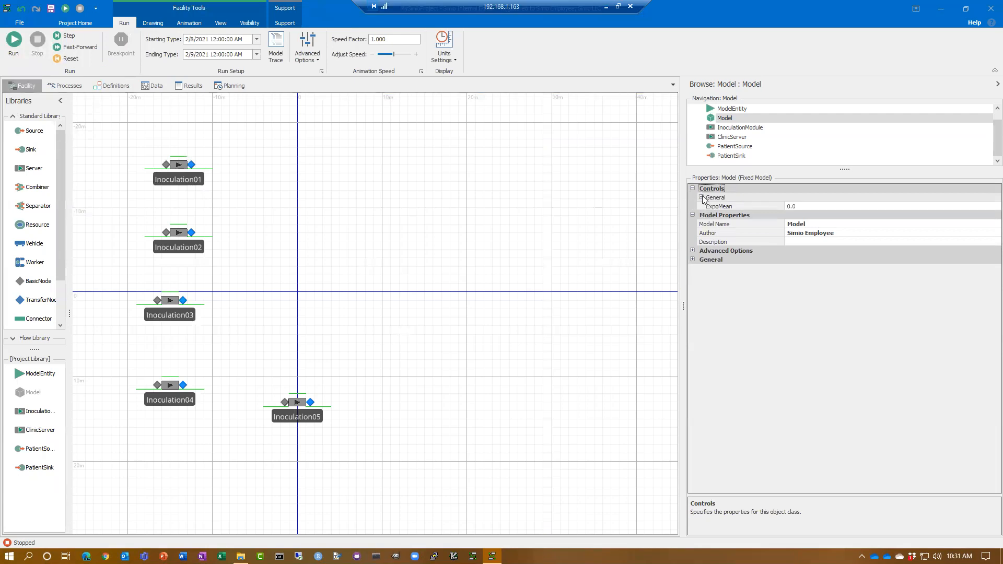
pyautogui.click(802, 206)
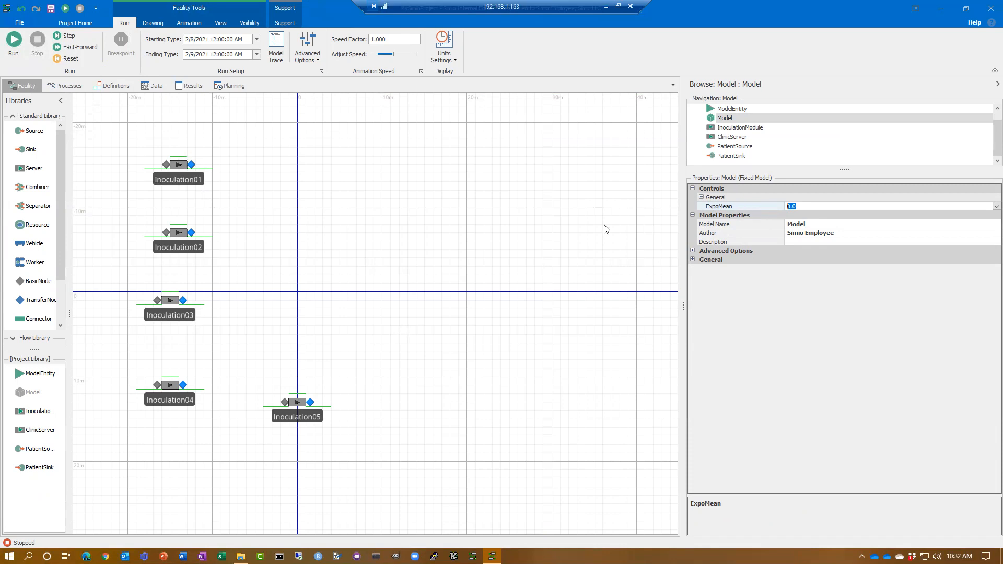
pyautogui.click(569, 242)
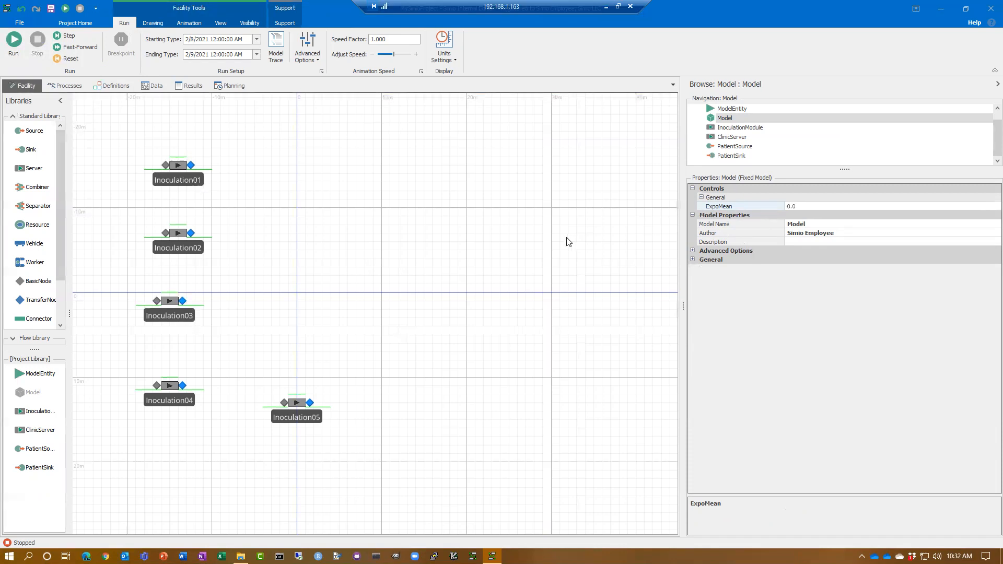
# Create a new experiment for the model.
pyautogui.click(76, 23)
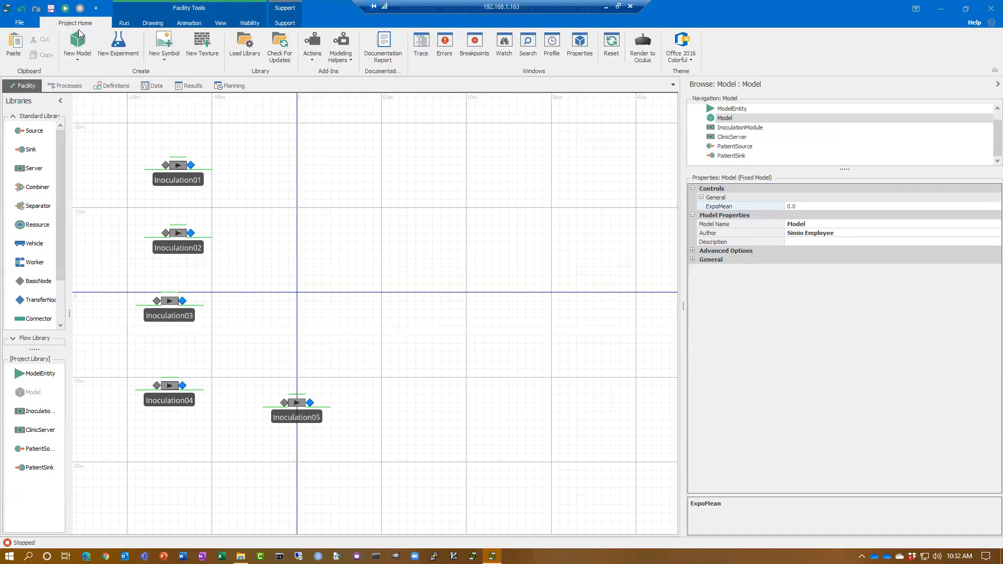
pyautogui.click(118, 45)
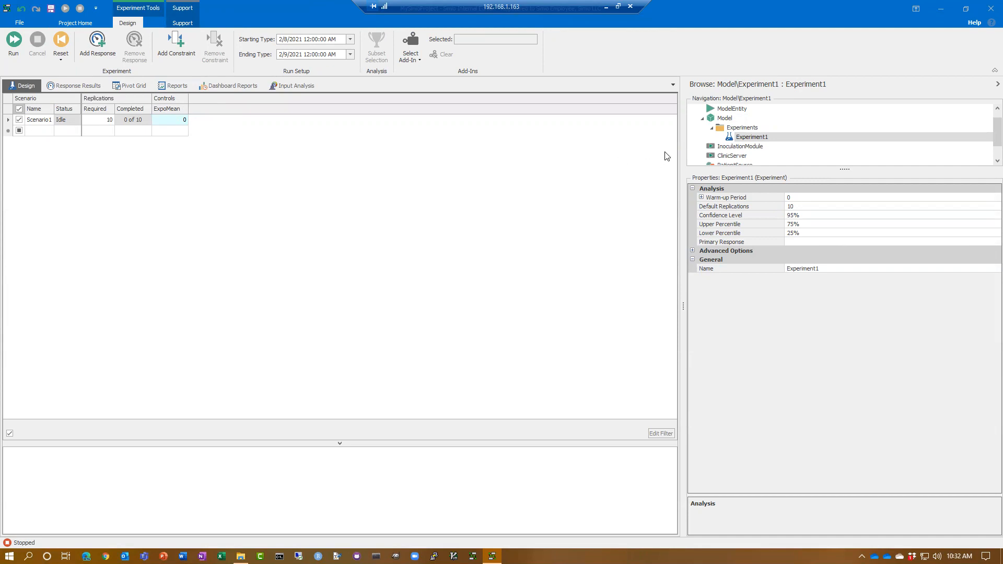
# In the model's Resources table, set Inoculation01's TimeExpression1 to Random.Exponential(ExpoMean).
pyautogui.click(731, 119)
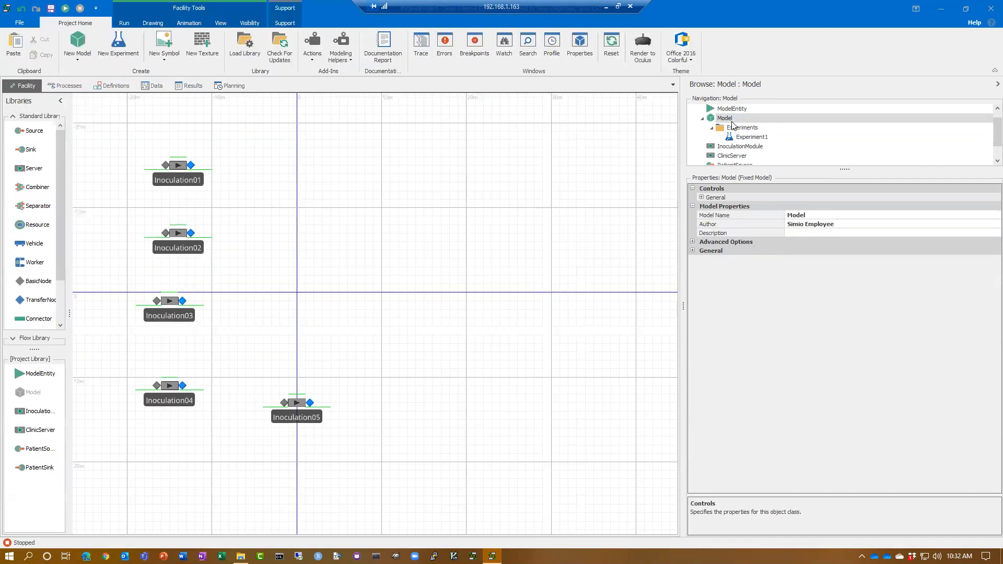
pyautogui.click(152, 85)
pyautogui.click(322, 147)
pyautogui.click(310, 126)
pyautogui.click(309, 125)
pyautogui.click(309, 126)
pyautogui.press('BackSpace')
pyautogui.write('ExpoMean')
pyautogui.click(412, 226)
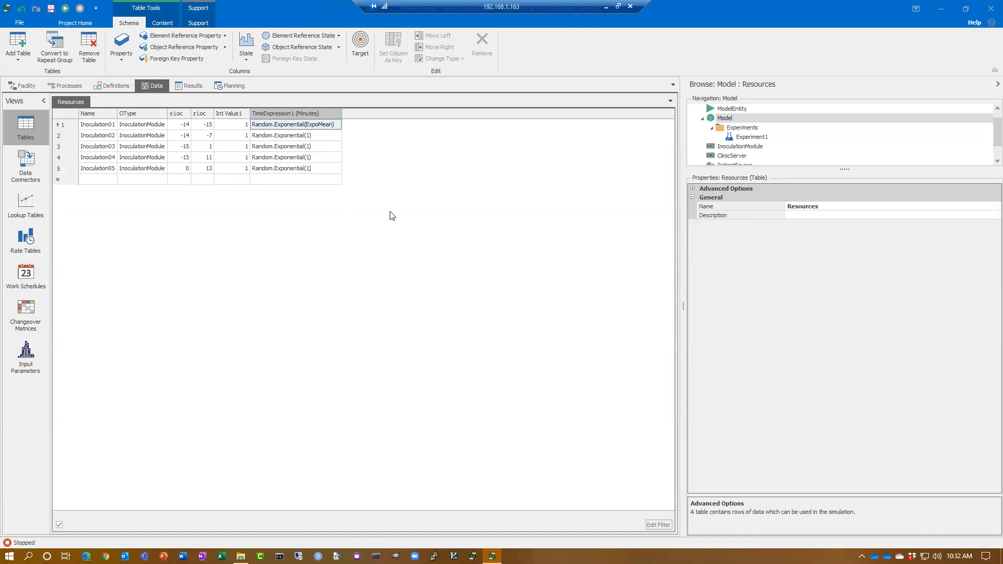
# Copy Inoculation01's Random.Exponential(ExpoMean) expression into the TimeExpression1 values of Inoculation02 through Inoculation05.
pyautogui.click(375, 168)
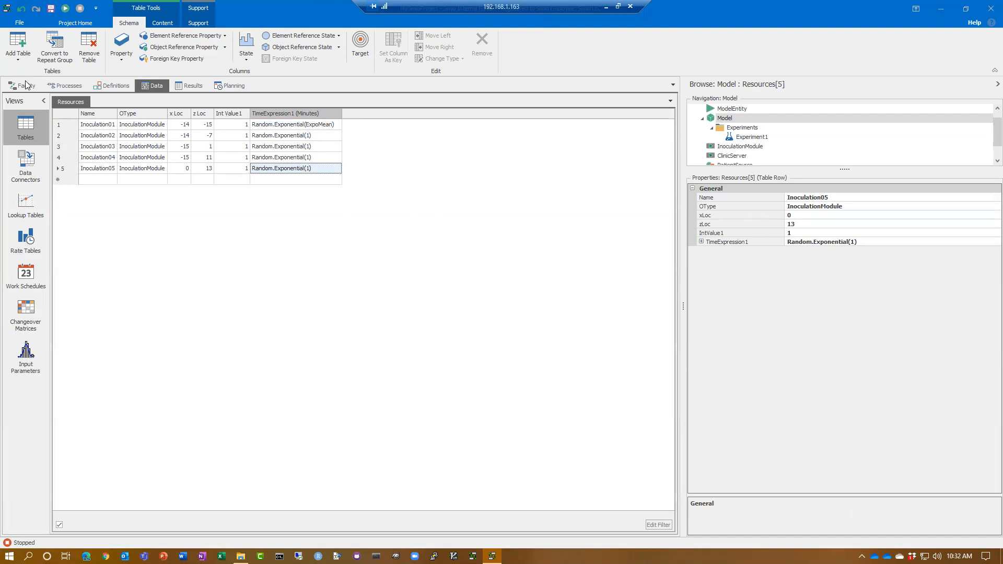
pyautogui.doubleClick(284, 130)
pyautogui.hotkey('ctrl', 'c')
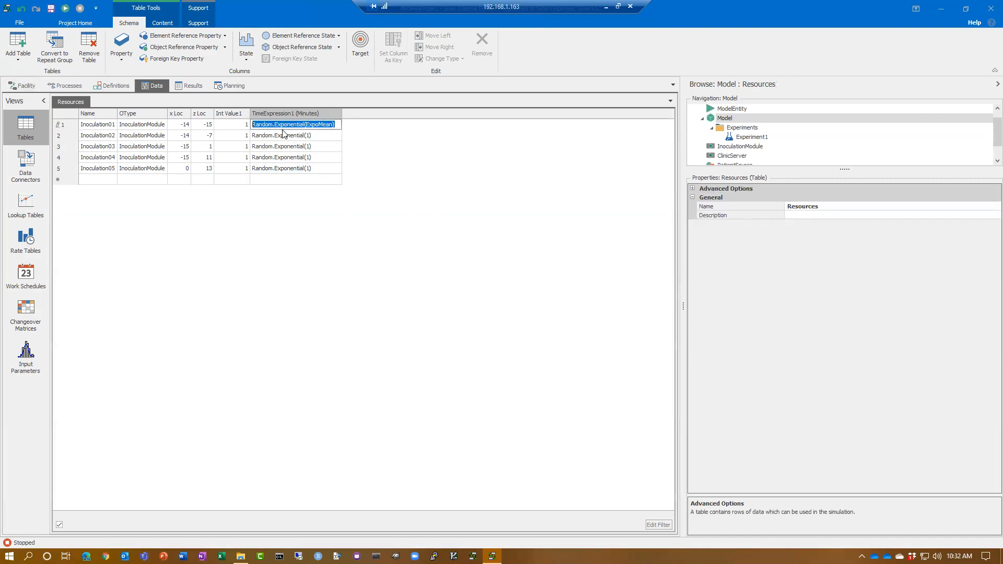
pyautogui.click(449, 221)
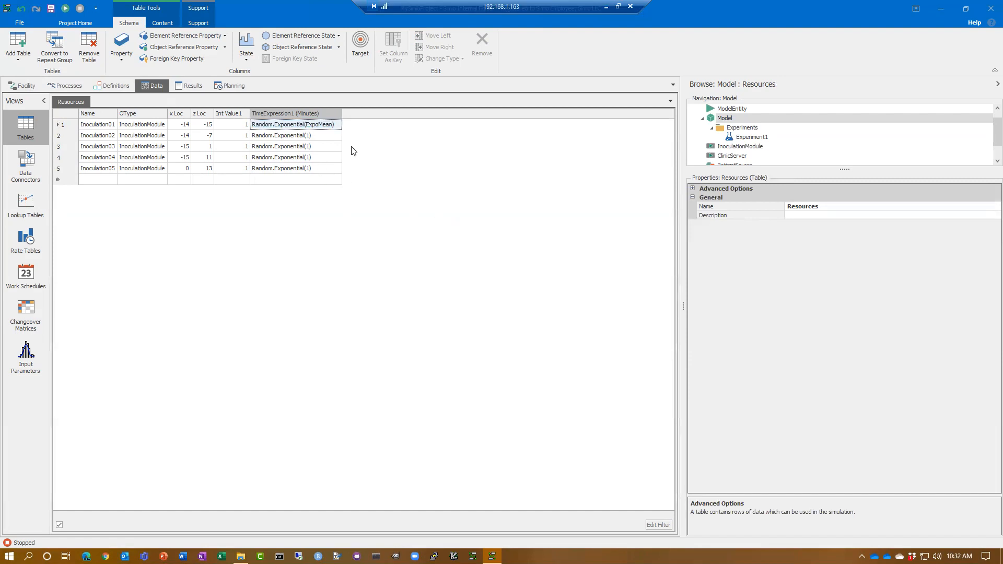
pyautogui.moveTo(333, 133); pyautogui.dragTo(331, 163)
pyautogui.hotkey('ctrl', 'v')
pyautogui.click(431, 205)
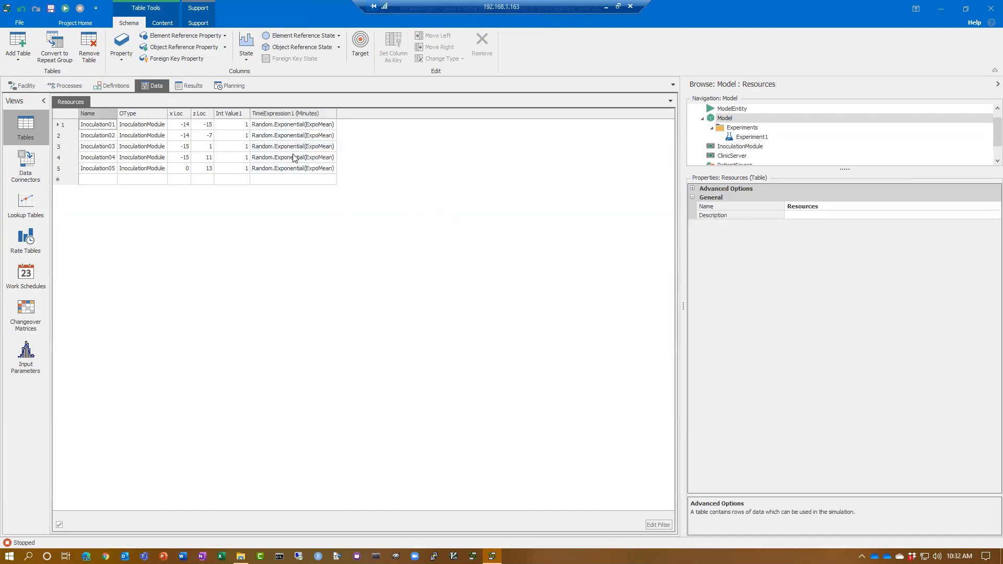
# Move Inoculation05 in the facility layout to about x -0.5, z 15.
pyautogui.click(27, 86)
pyautogui.moveTo(410, 306); pyautogui.dragTo(423, 321)
pyautogui.moveTo(311, 431); pyautogui.dragTo(307, 458)
pyautogui.click(448, 266)
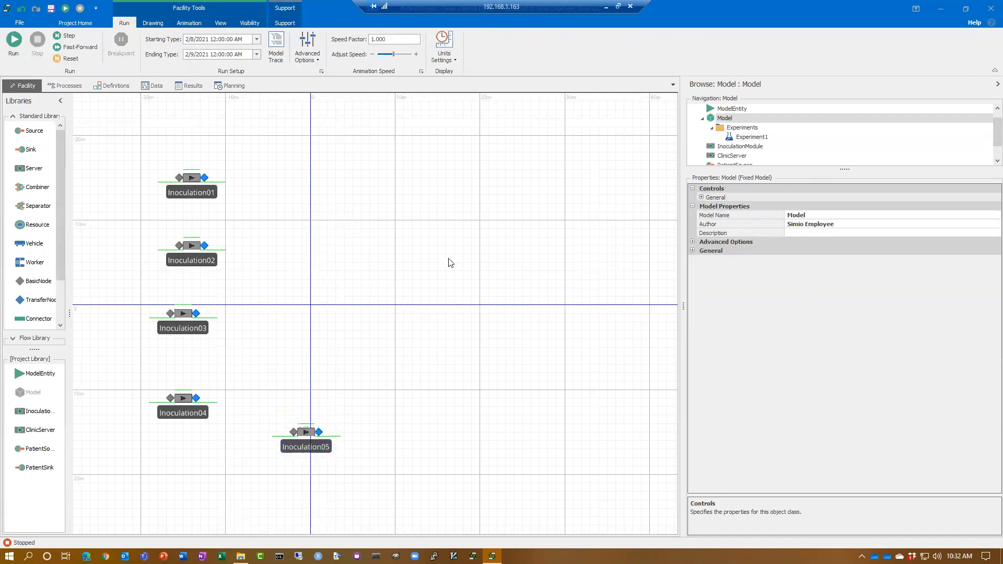
# Set the model's ExpoMean control to 1, and check Inoculation01's processing time reference.
pyautogui.click(702, 198)
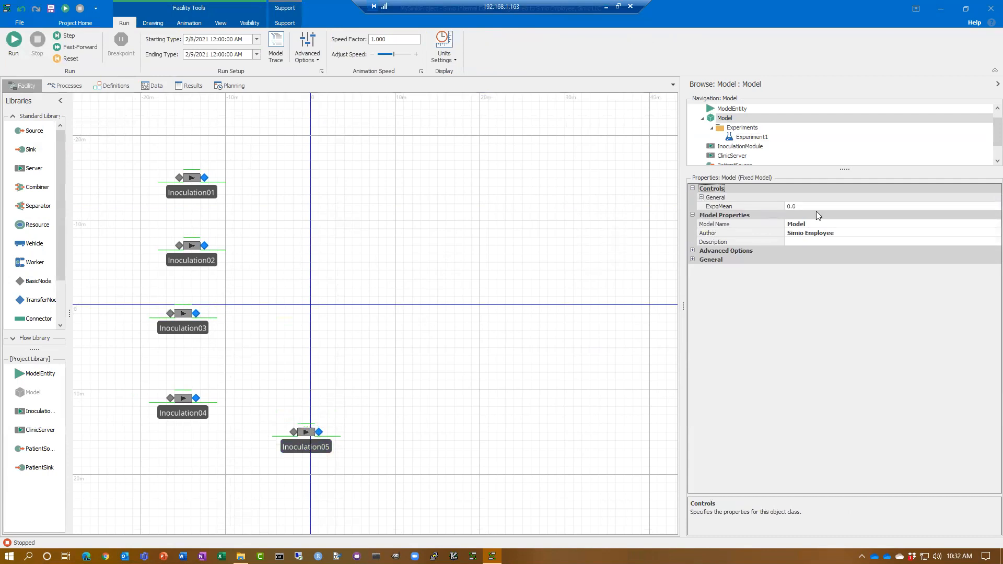
pyautogui.click(818, 207)
pyautogui.write('1')
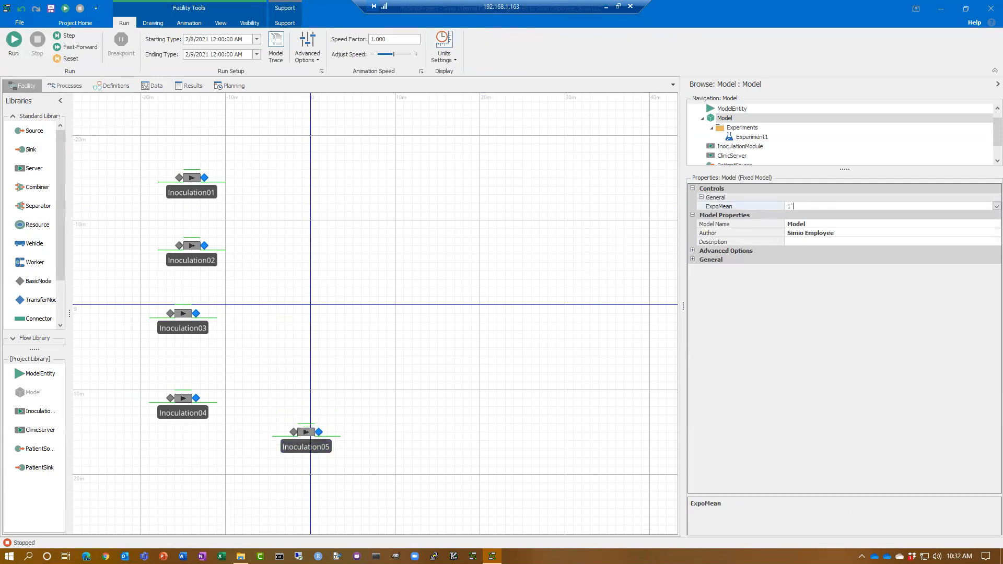
pyautogui.press('BackSpace')
pyautogui.press('Return')
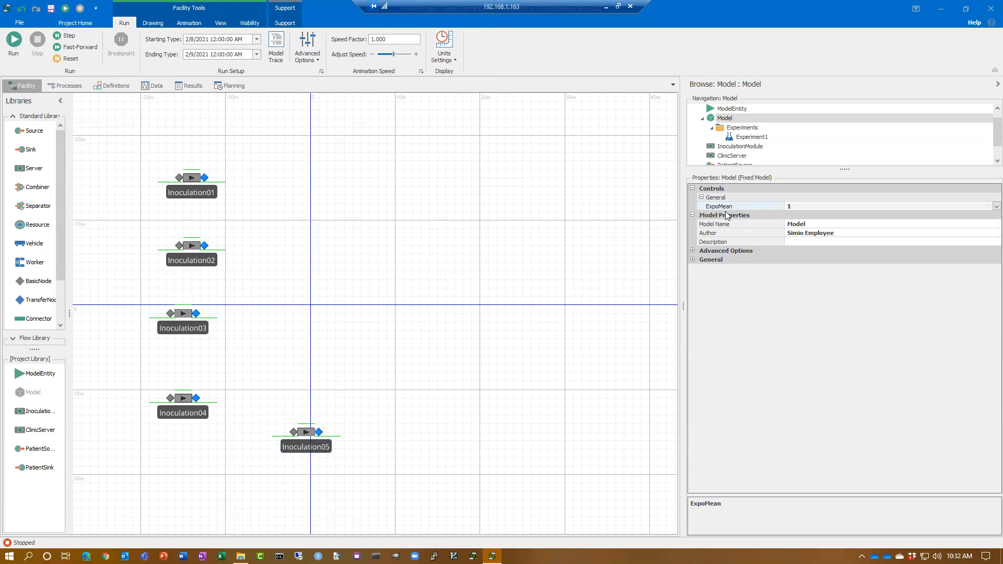
pyautogui.click(208, 194)
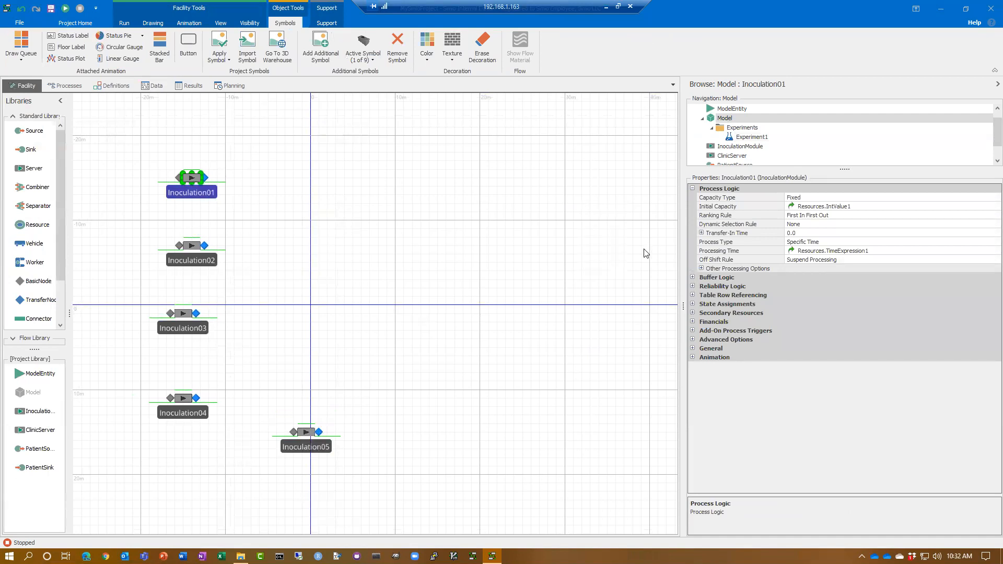
pyautogui.click(555, 267)
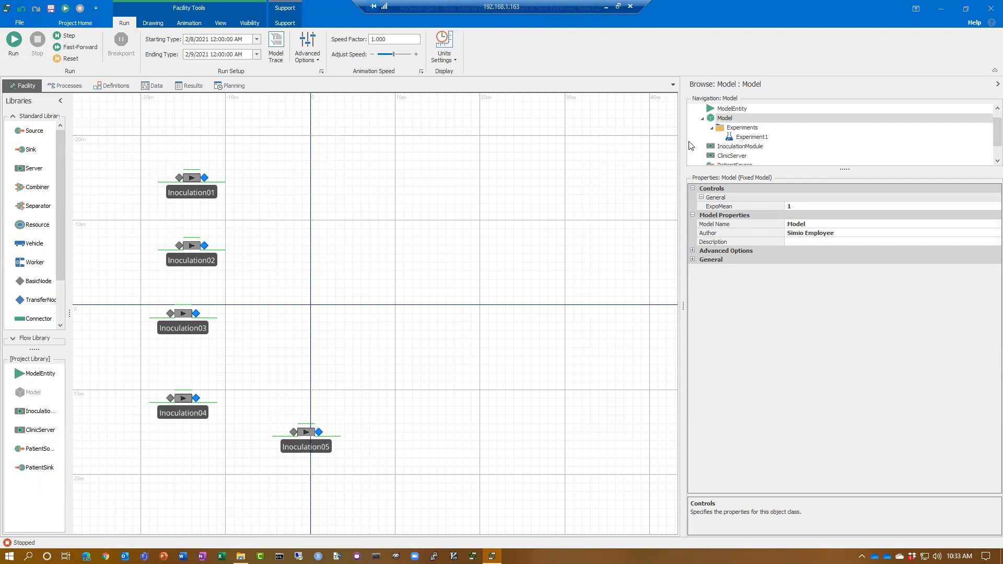
# Add a Resources table row named PatientSource with the object type PatientSource.
pyautogui.click(151, 86)
pyautogui.click(105, 179)
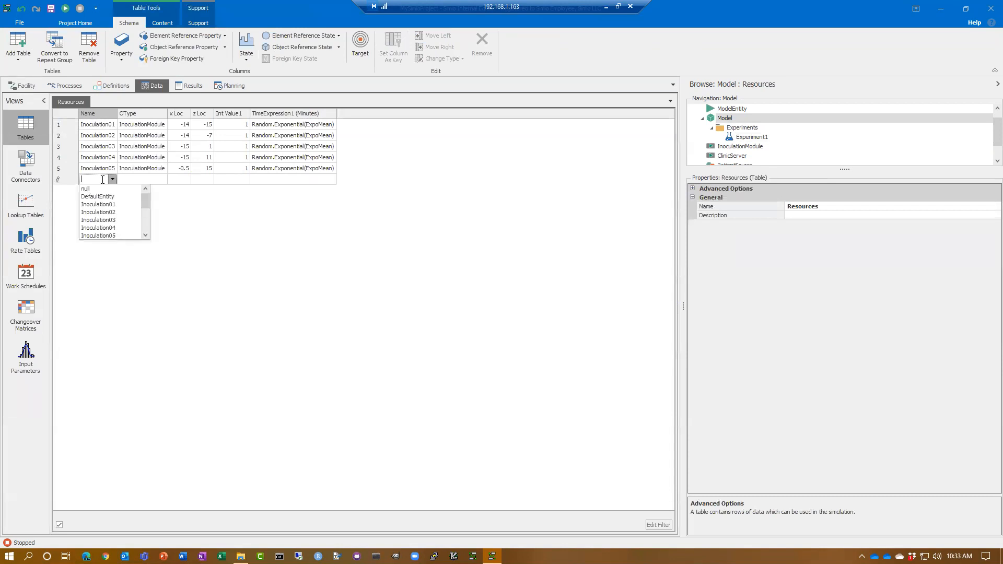
pyautogui.write('P')
pyautogui.click(102, 179)
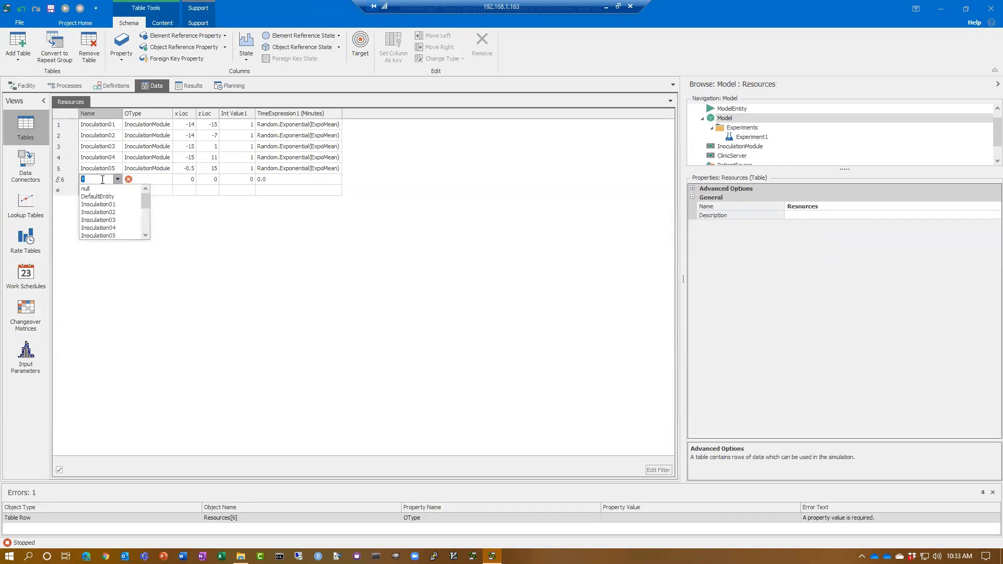
pyautogui.write('PatientSource')
pyautogui.press('Tab')
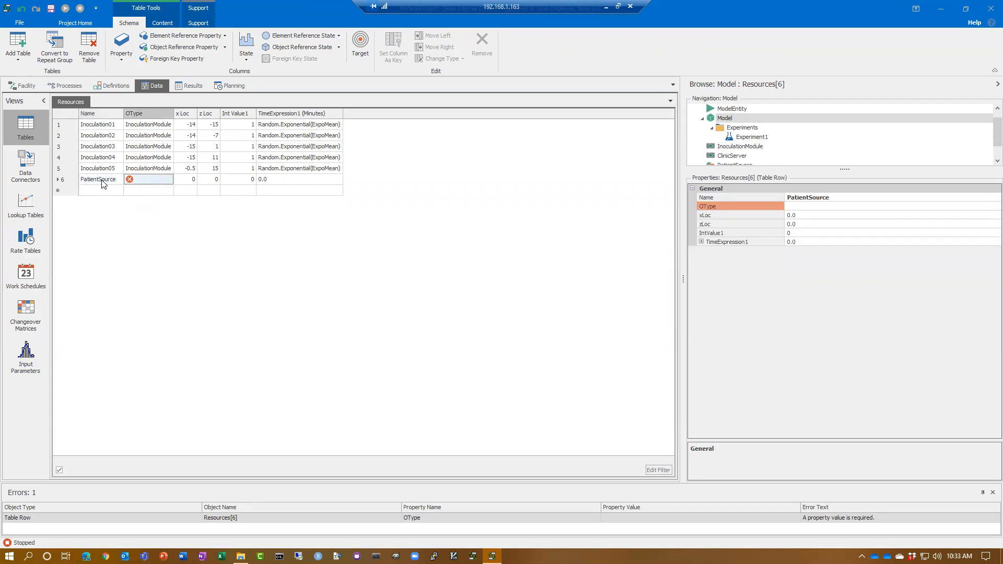
pyautogui.click(170, 180)
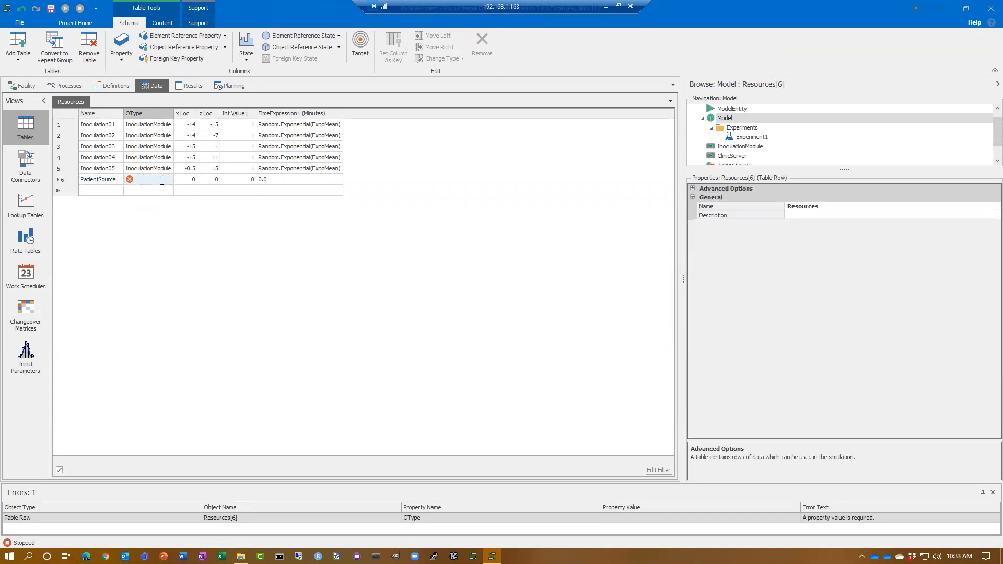
pyautogui.moveTo(185, 202); pyautogui.dragTo(185, 224)
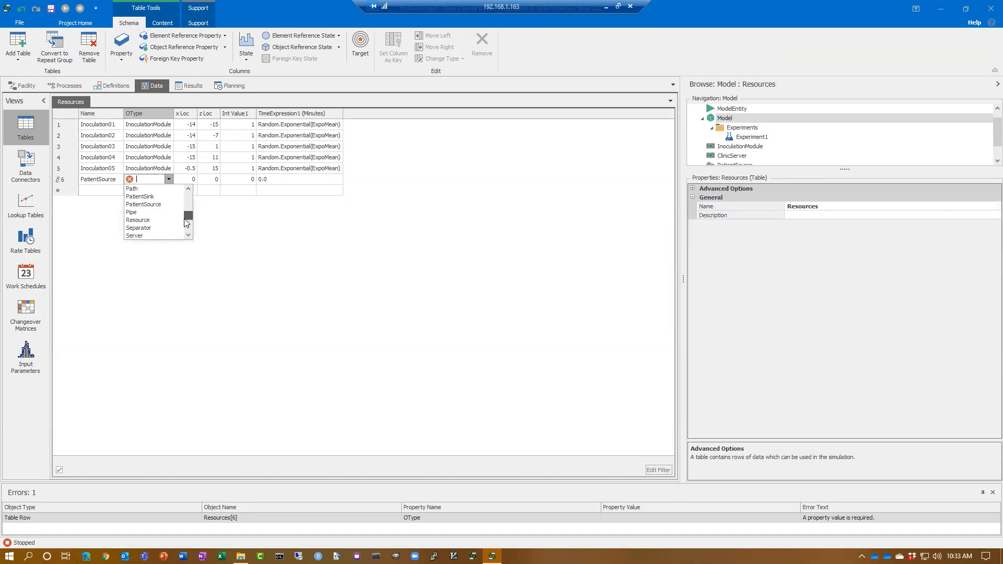
pyautogui.click(144, 204)
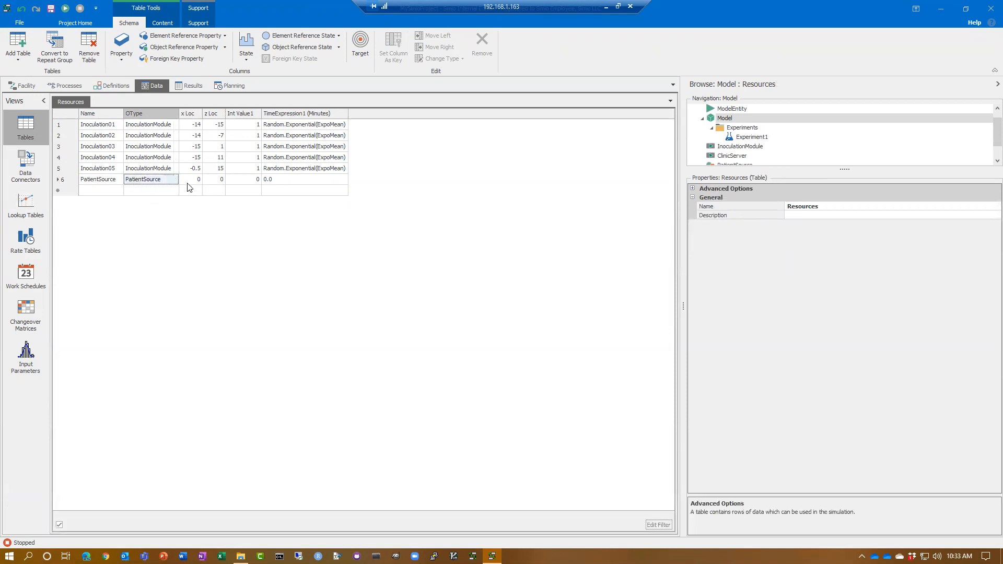
pyautogui.press('Tab')
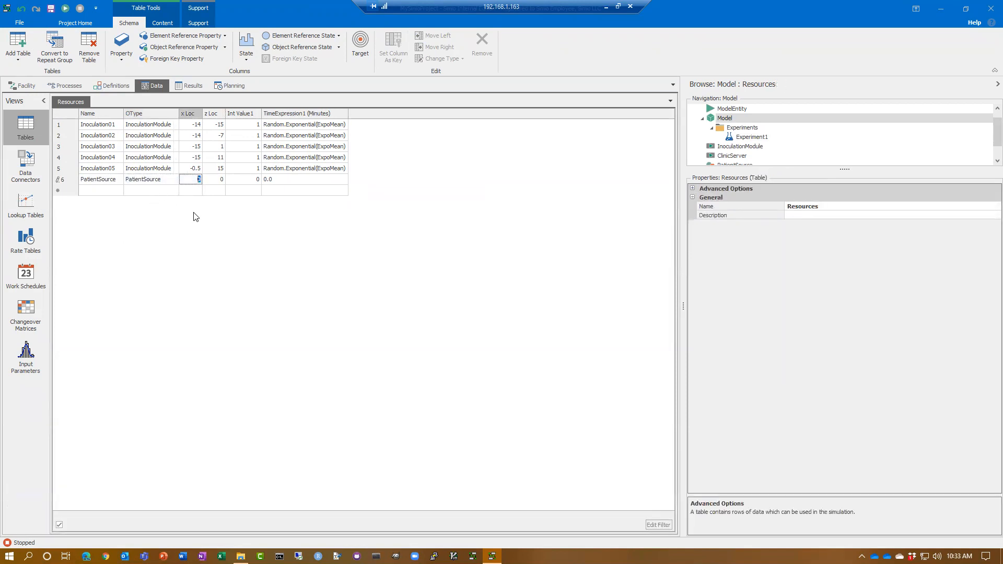
# Add a Resources table row named PatientSink with the object type PatientSink.
pyautogui.click(95, 189)
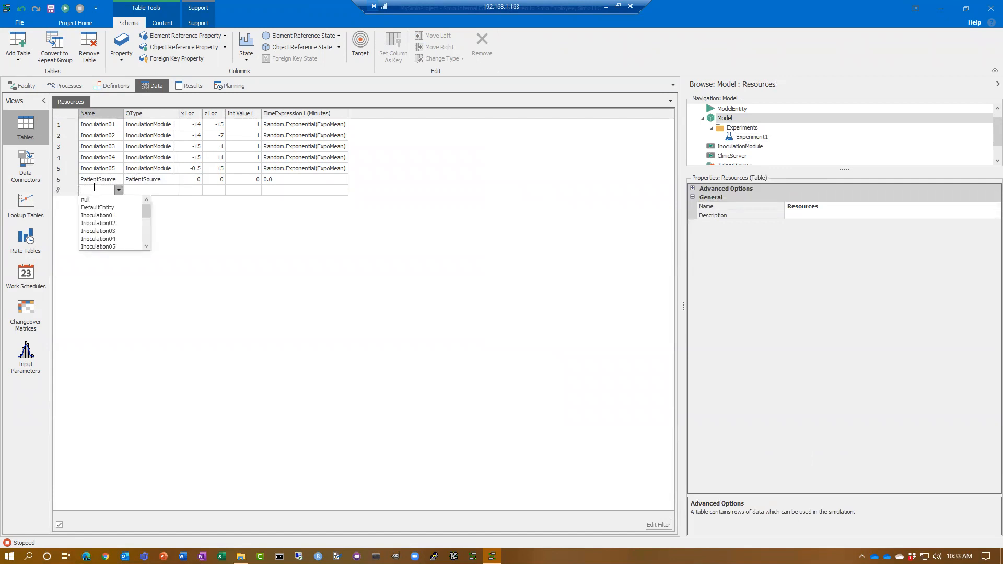
pyautogui.write('P')
pyautogui.write('P')
pyautogui.press('Return')
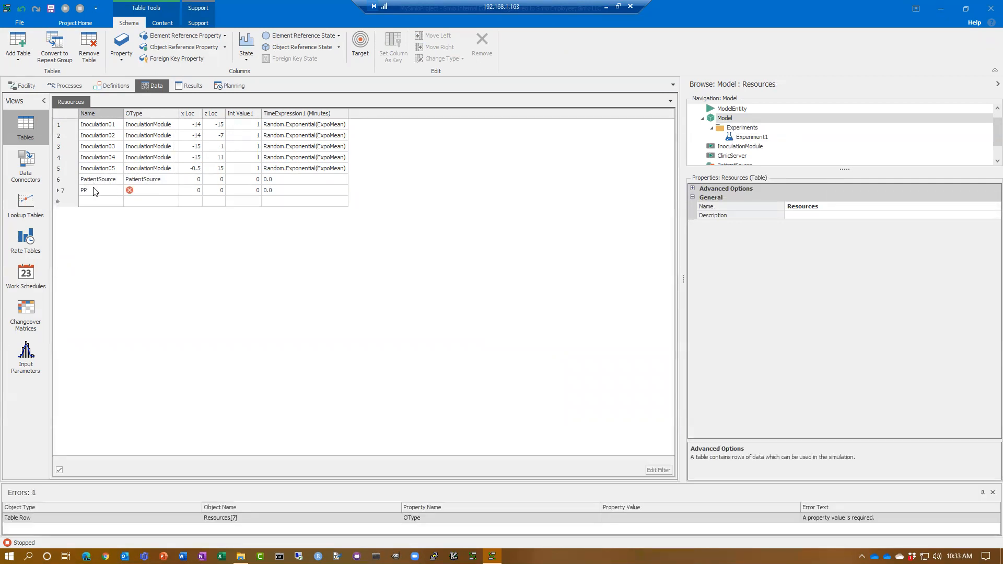
pyautogui.click(95, 189)
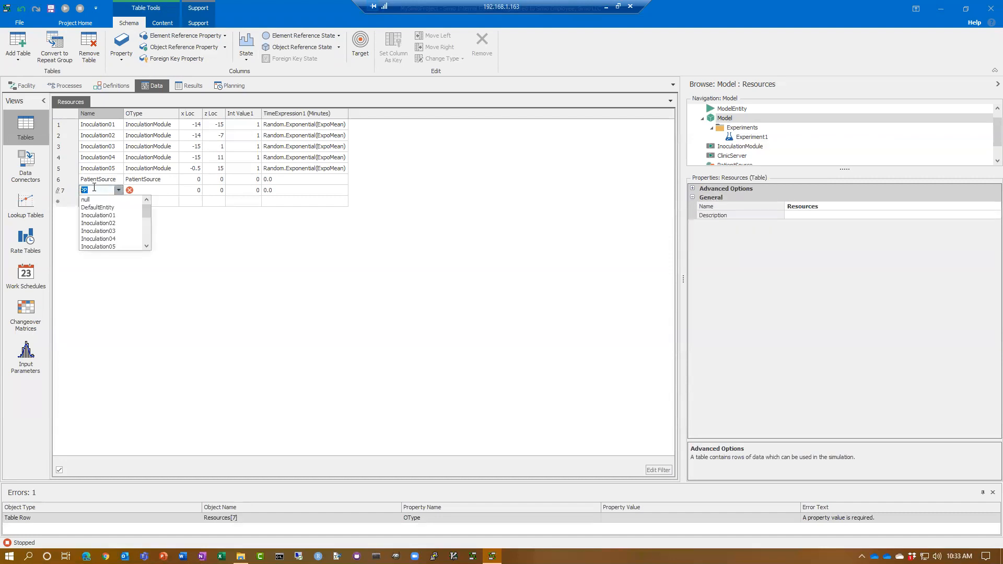
pyautogui.write('PatientSink')
pyautogui.press('Return')
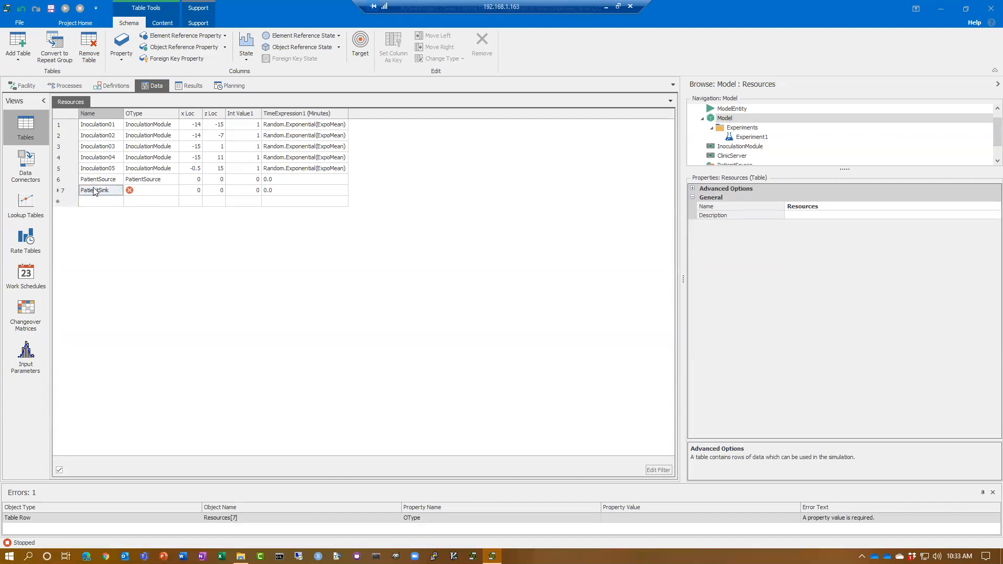
pyautogui.click(173, 191)
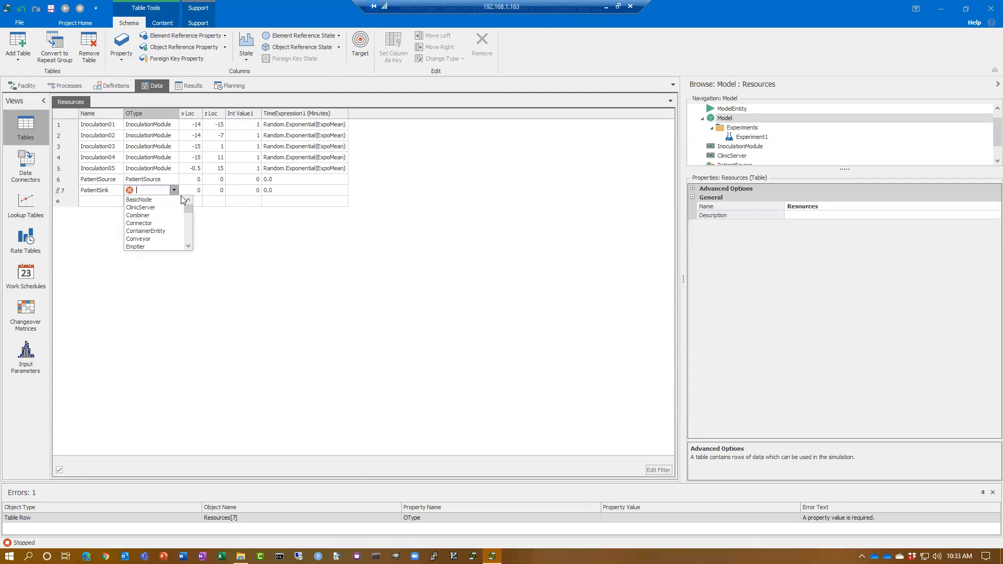
pyautogui.moveTo(190, 209); pyautogui.dragTo(190, 223)
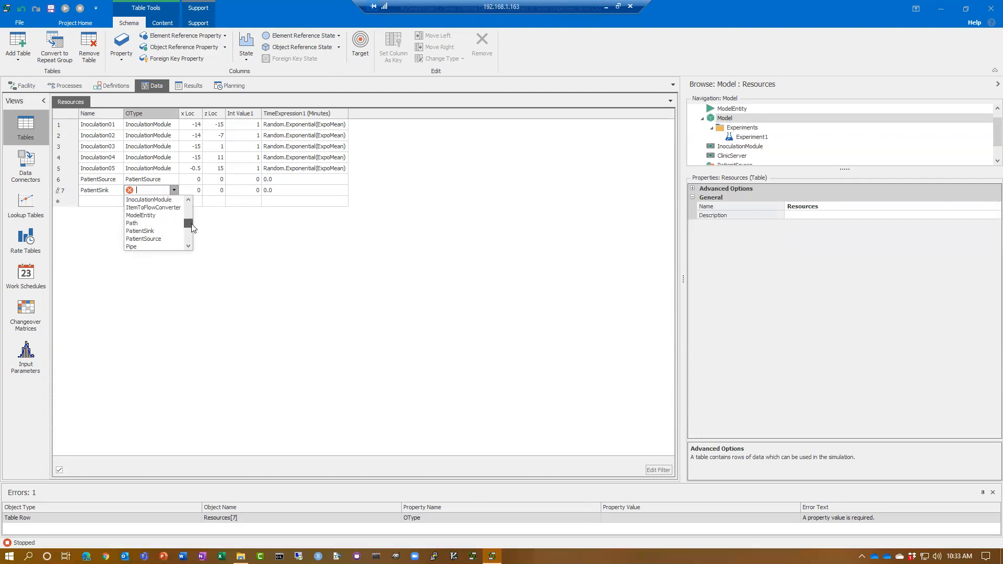
pyautogui.click(158, 232)
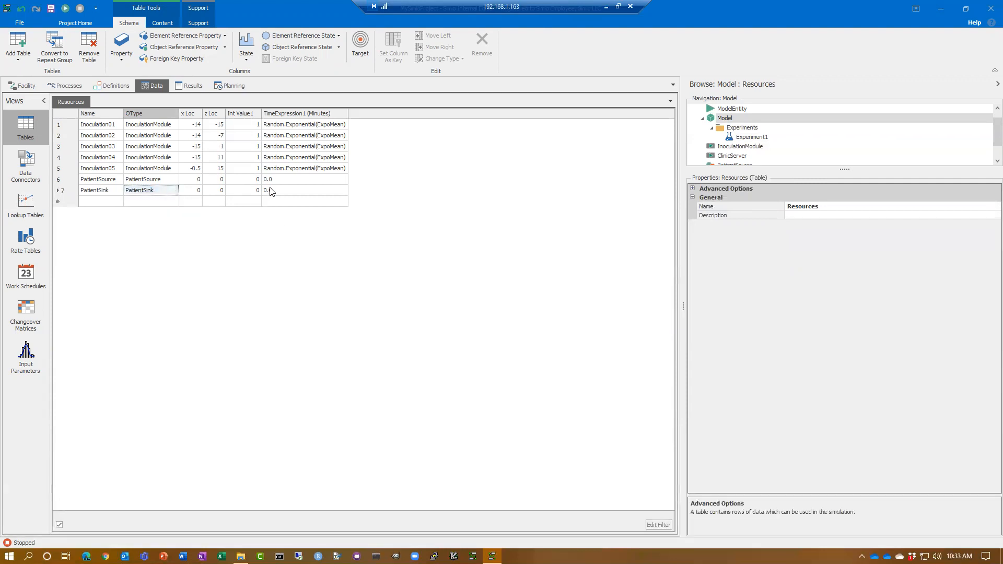
# Reposition PatientSink to about x 21.5, z 13, PatientSource to about x 6, z -21, and Inoculation05 to about x -7, z 16.5 in the facility.
pyautogui.click(21, 86)
pyautogui.moveTo(309, 316); pyautogui.dragTo(475, 438)
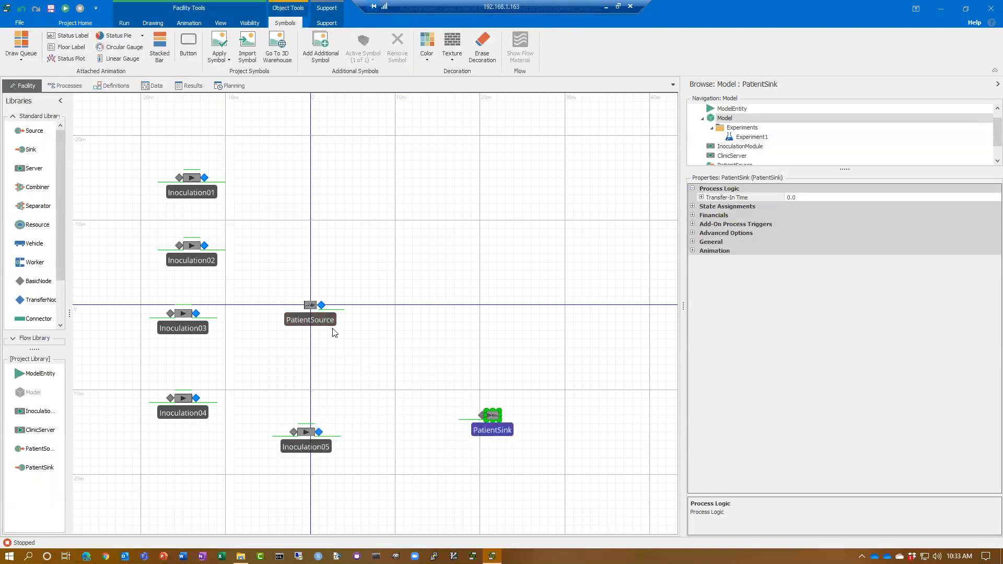
pyautogui.moveTo(325, 320); pyautogui.dragTo(367, 149)
pyautogui.click(456, 233)
pyautogui.click(154, 85)
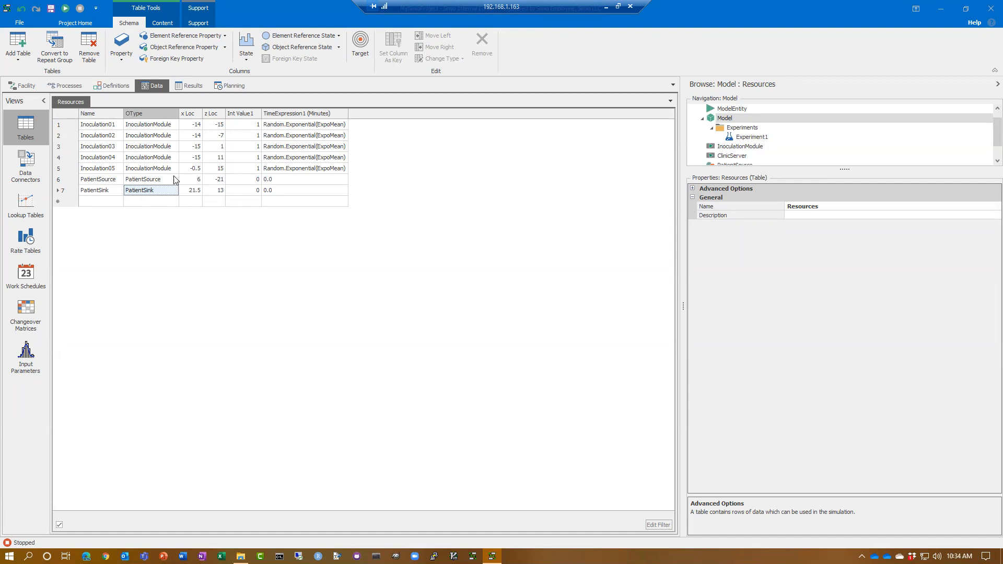
pyautogui.click(25, 86)
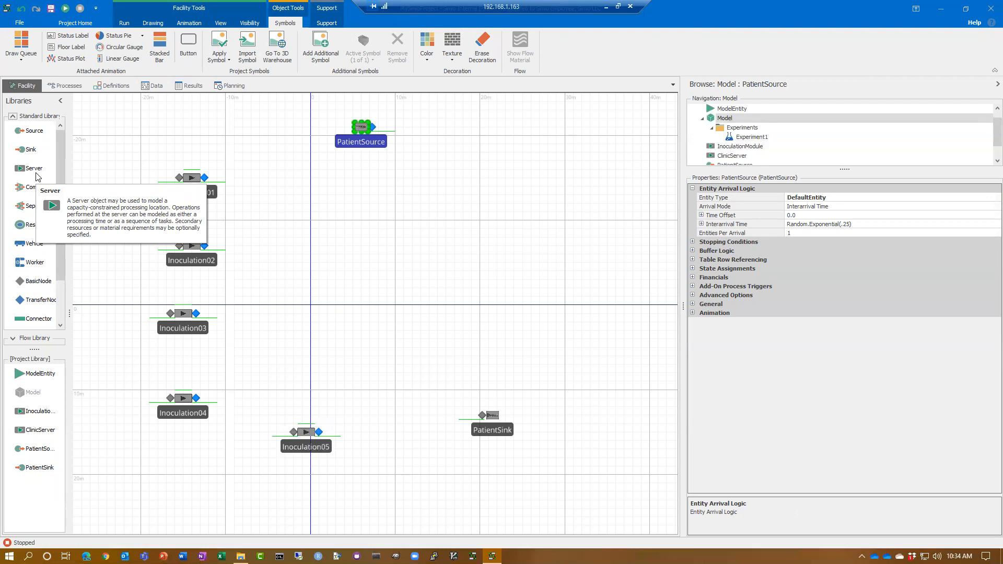
pyautogui.moveTo(307, 453); pyautogui.dragTo(251, 465)
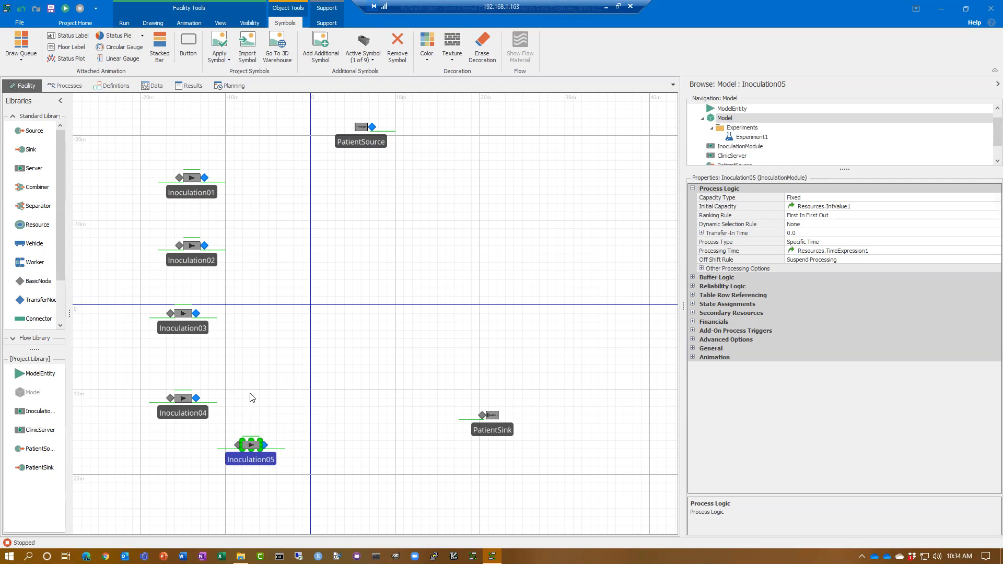
# Place a single transfer node in the facility below PatientSource.
pyautogui.doubleClick(25, 306)
pyautogui.click(370, 207)
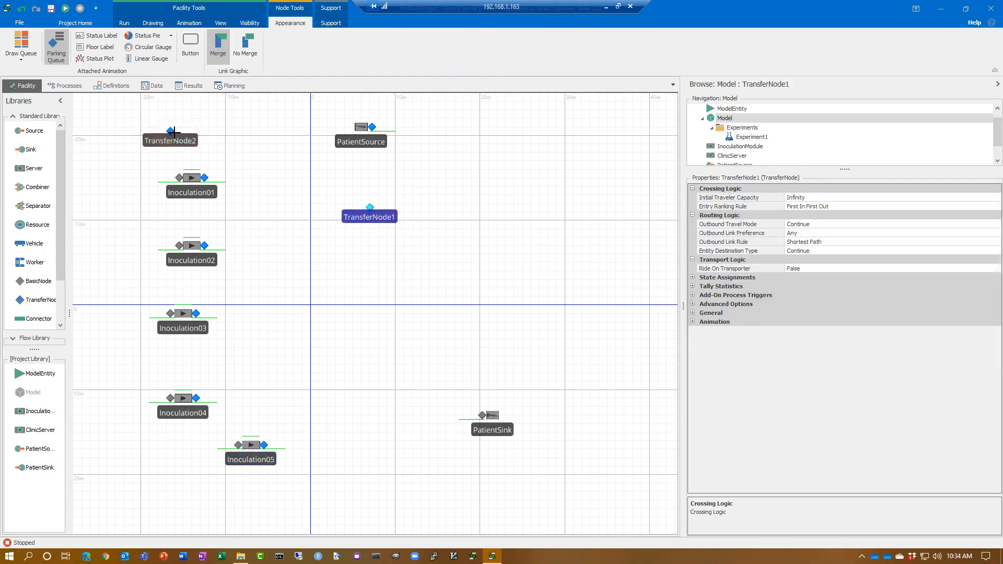
pyautogui.press('Escape')
# Delete all rows of the Resources table and check the effect on the facility layout.
pyautogui.click(155, 85)
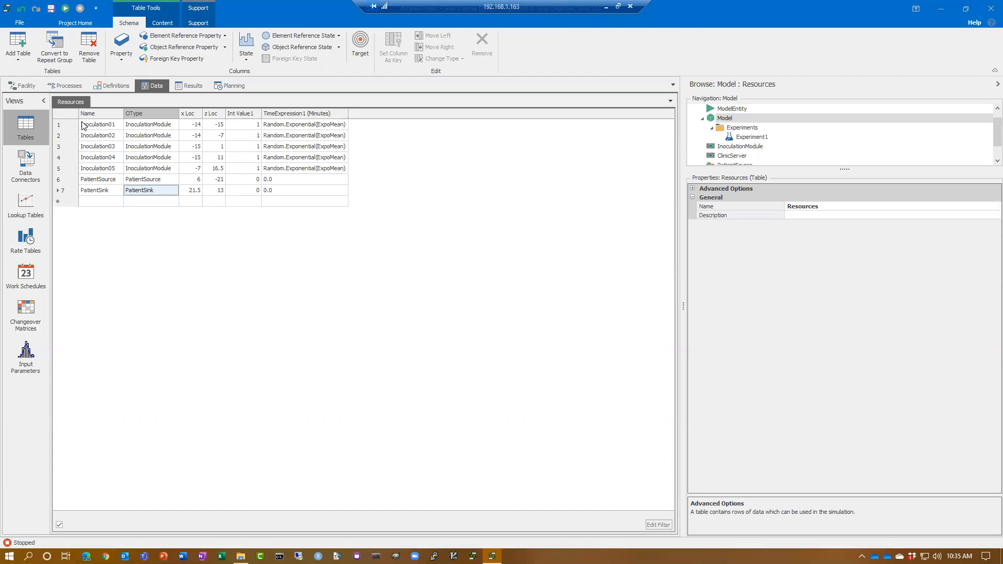
pyautogui.moveTo(85, 125); pyautogui.dragTo(157, 158)
pyautogui.moveTo(228, 177); pyautogui.dragTo(281, 194)
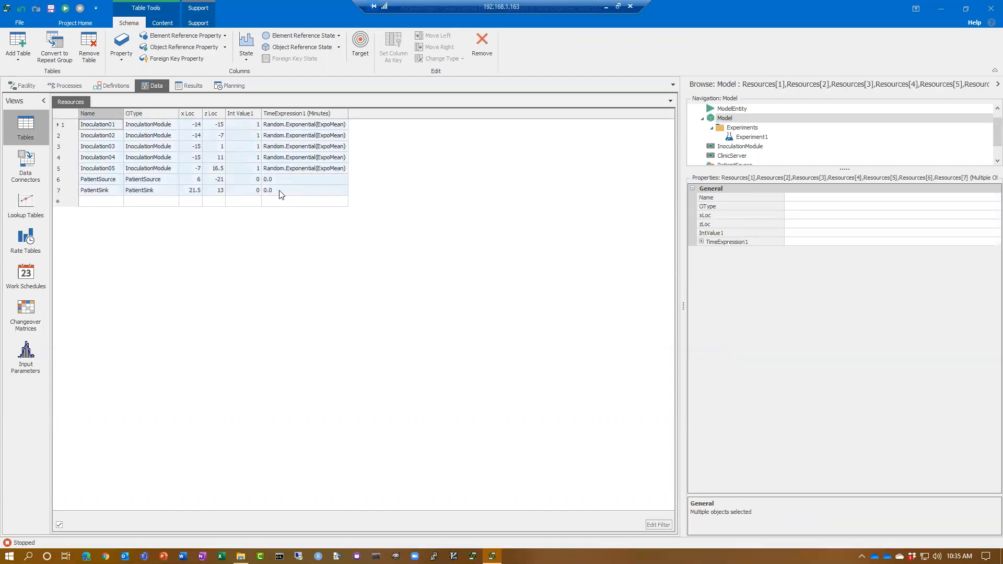
pyautogui.press('Delete')
pyautogui.click(27, 87)
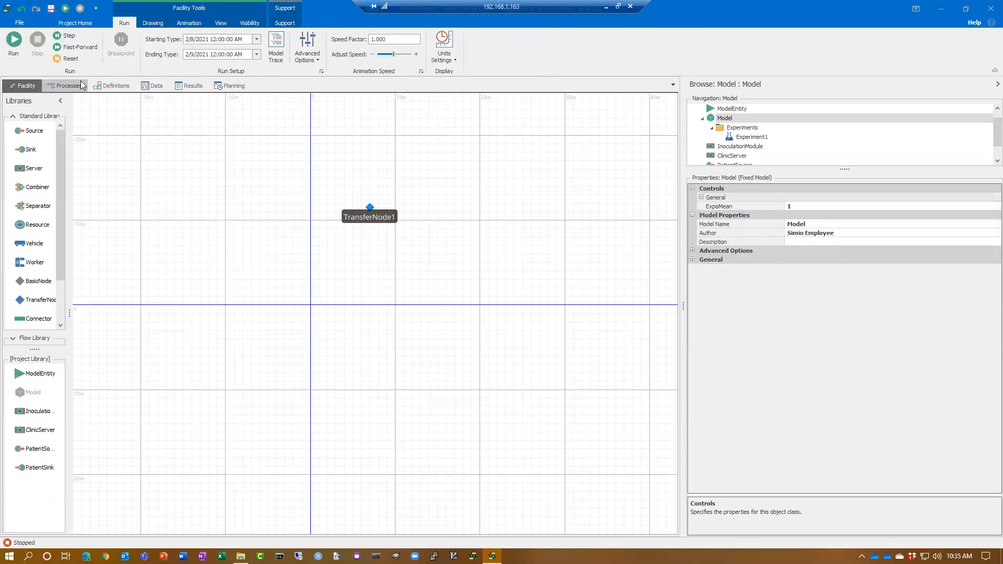
# Return to the Resources table and undo the deletion of its rows.
pyautogui.click(155, 86)
pyautogui.click(107, 125)
pyautogui.press('Escape')
pyautogui.press('Escape')
pyautogui.hotkey('ctrl', 'z')
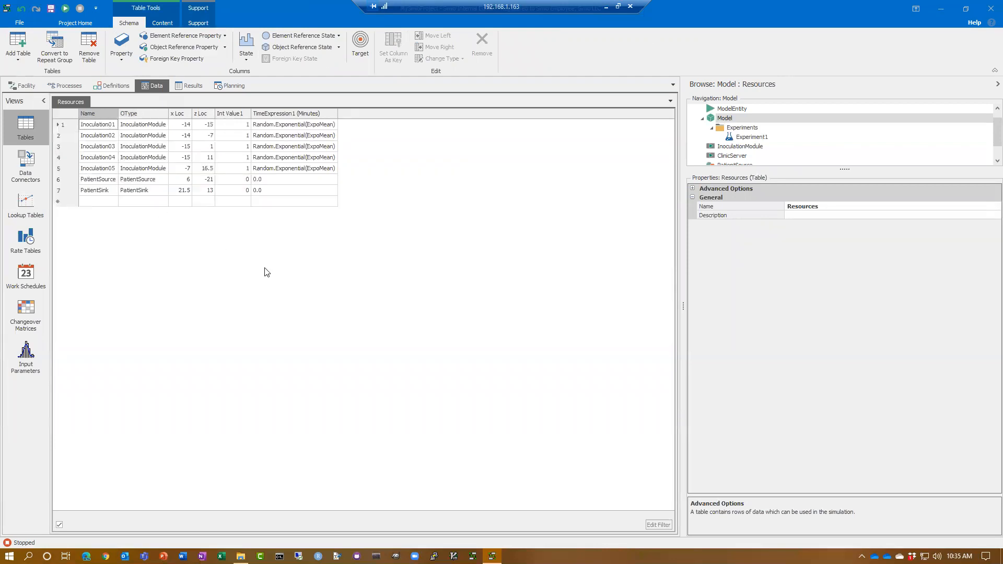
# Reposition TransferNode1 in the facility to about x 4.5, z -12.5.
pyautogui.click(22, 87)
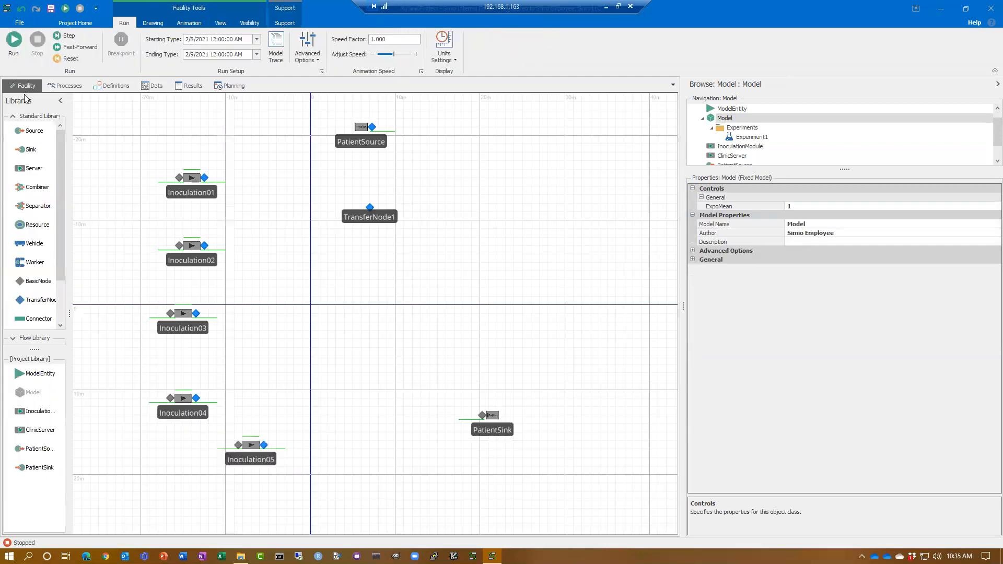
pyautogui.moveTo(372, 221); pyautogui.dragTo(351, 217)
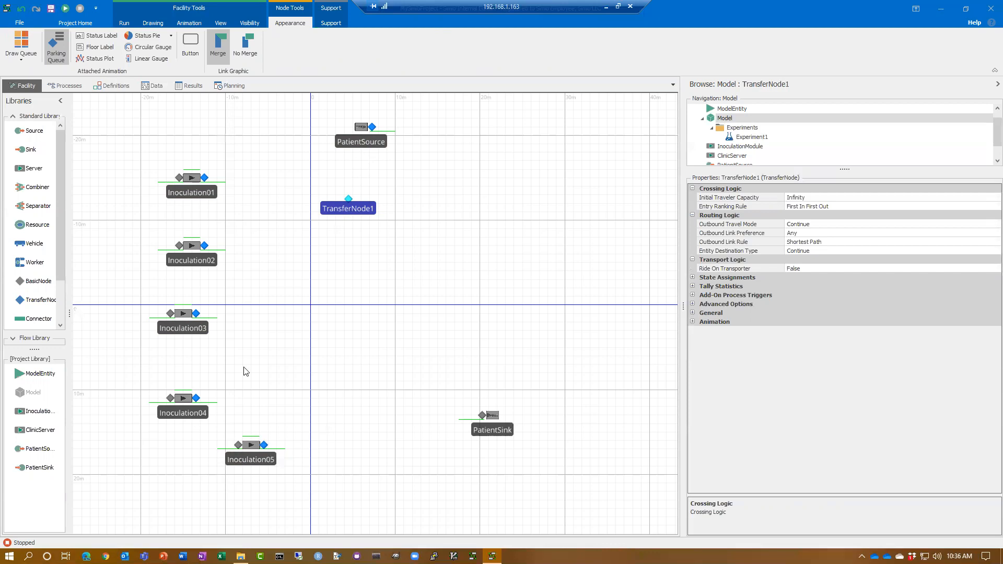
# Create a new node list in the model's list definitions.
pyautogui.click(154, 87)
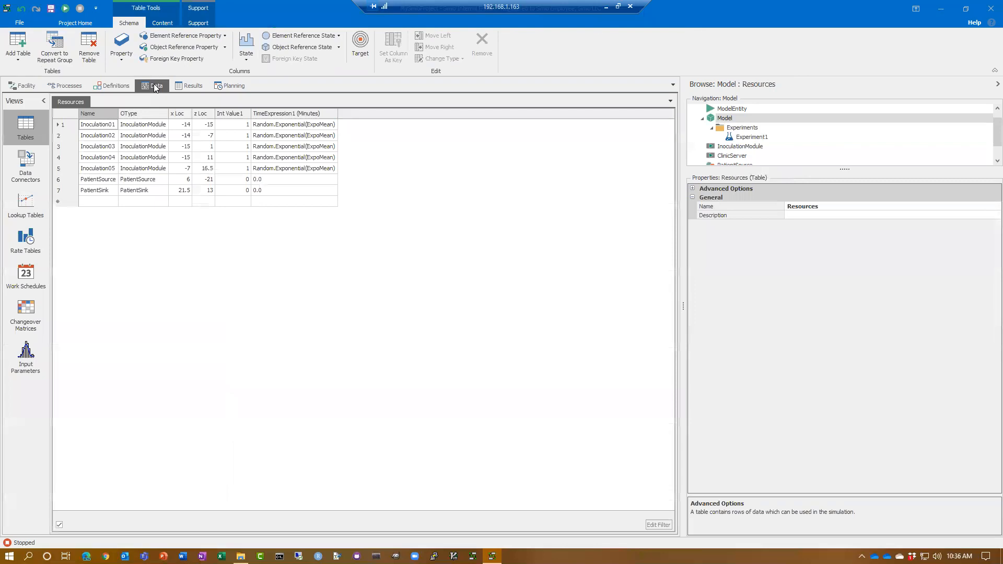
pyautogui.click(117, 86)
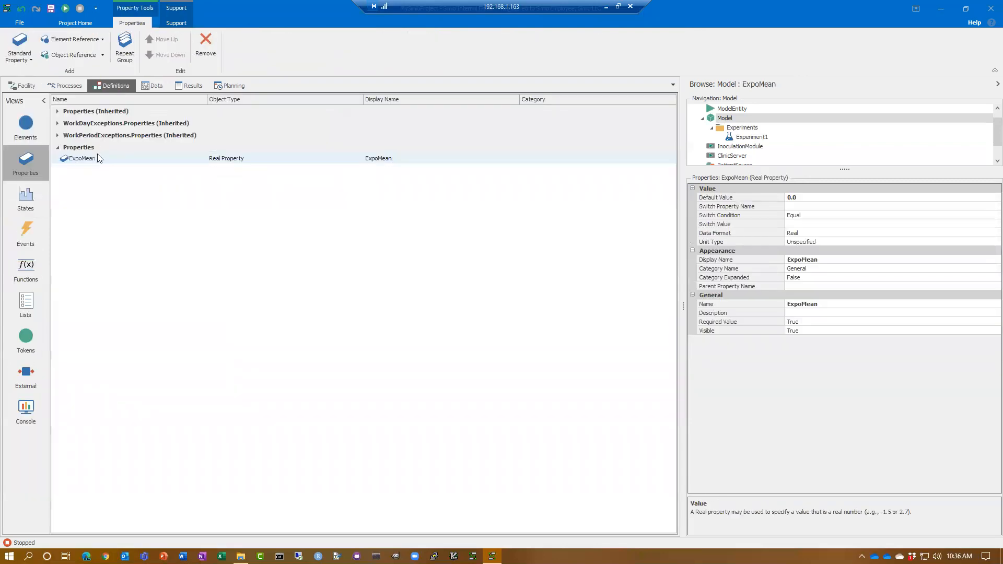
pyautogui.click(25, 303)
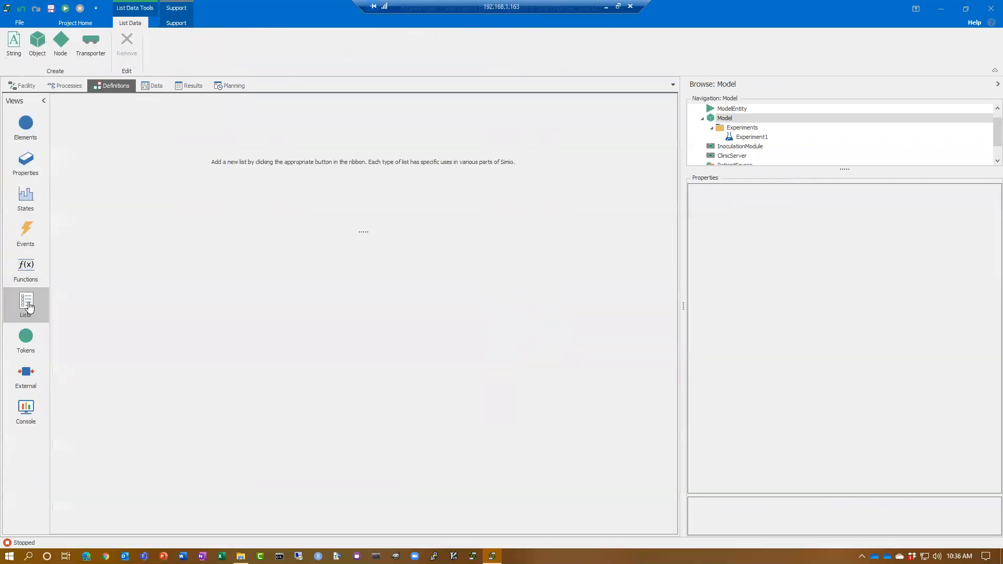
pyautogui.click(62, 49)
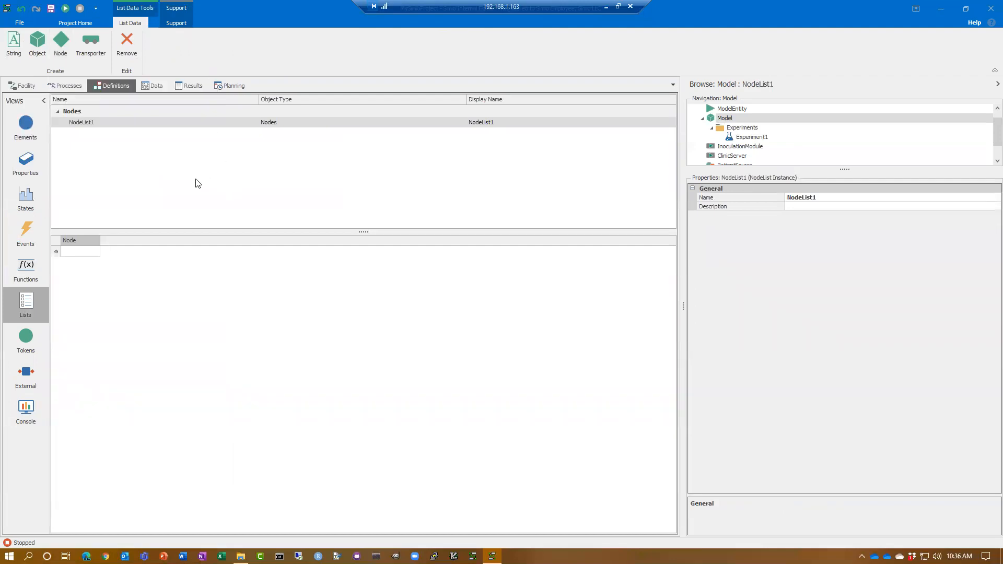
# Fill the node list with the input nodes of Inoculation01, Inoculation02, Inoculation03, Inoculation04 and Inoculation05, in that order.
pyautogui.click(84, 252)
pyautogui.click(83, 269)
pyautogui.click(83, 263)
pyautogui.click(90, 288)
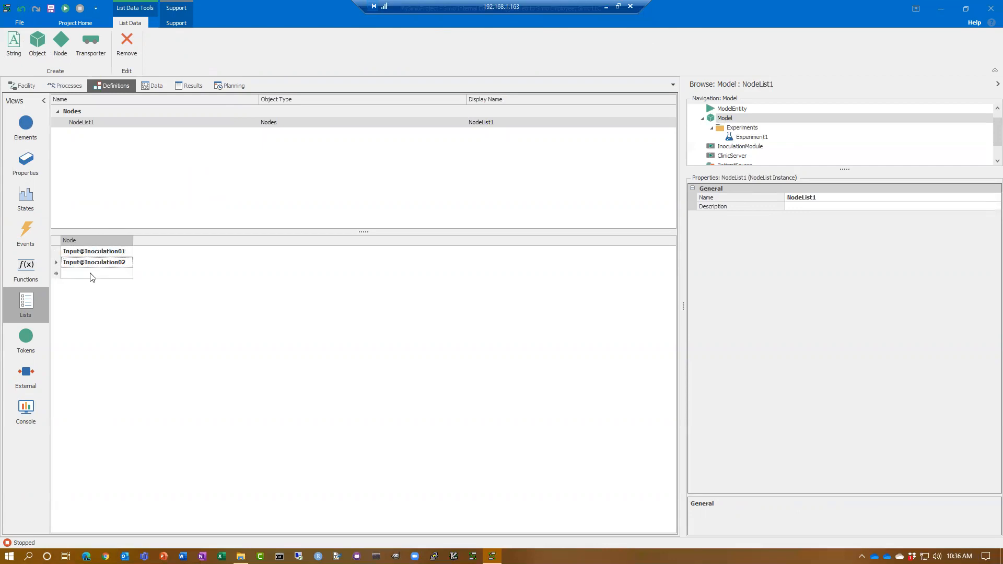
pyautogui.click(91, 273)
pyautogui.click(98, 307)
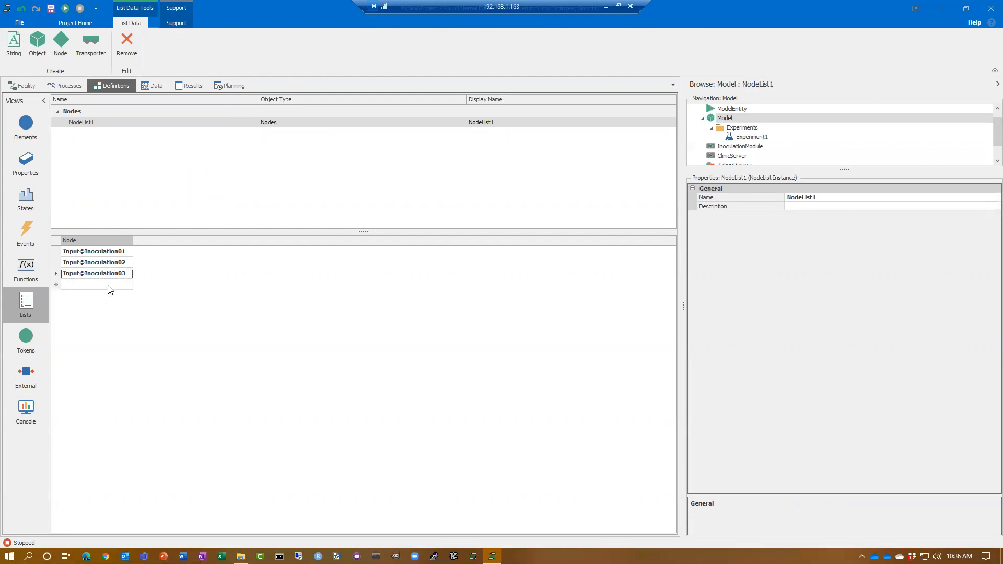
pyautogui.click(93, 283)
pyautogui.click(115, 301)
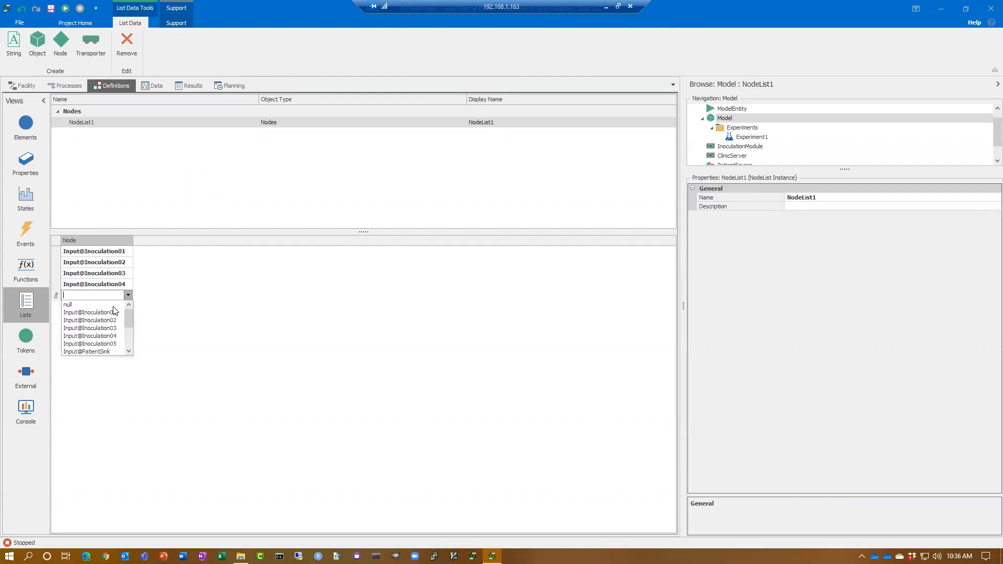
pyautogui.click(116, 340)
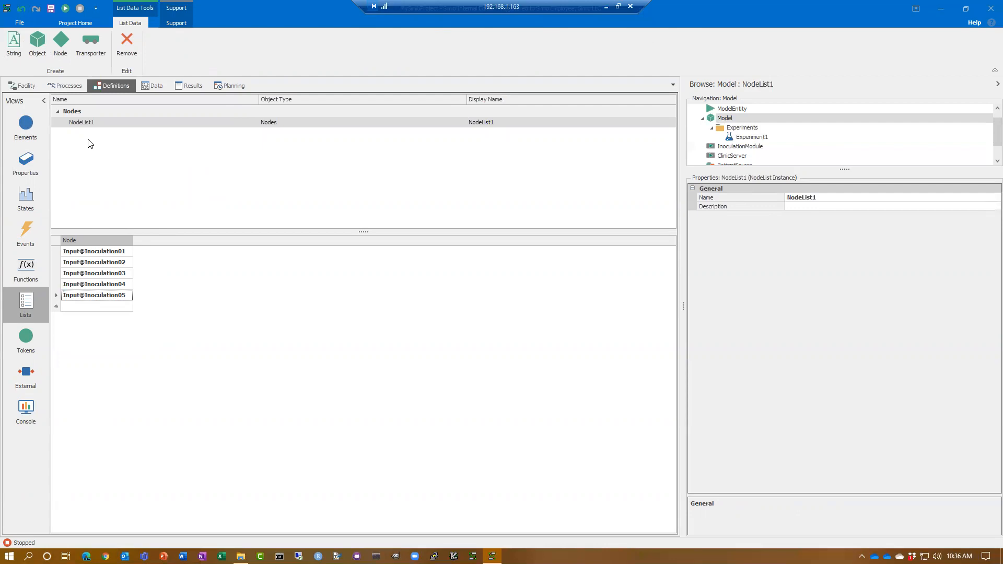
# Set the Entity Destination Type of TransferNode1 in the facility to Select From List, with NodeList1 as its node list.
pyautogui.click(16, 85)
pyautogui.click(348, 199)
pyautogui.press('F2')
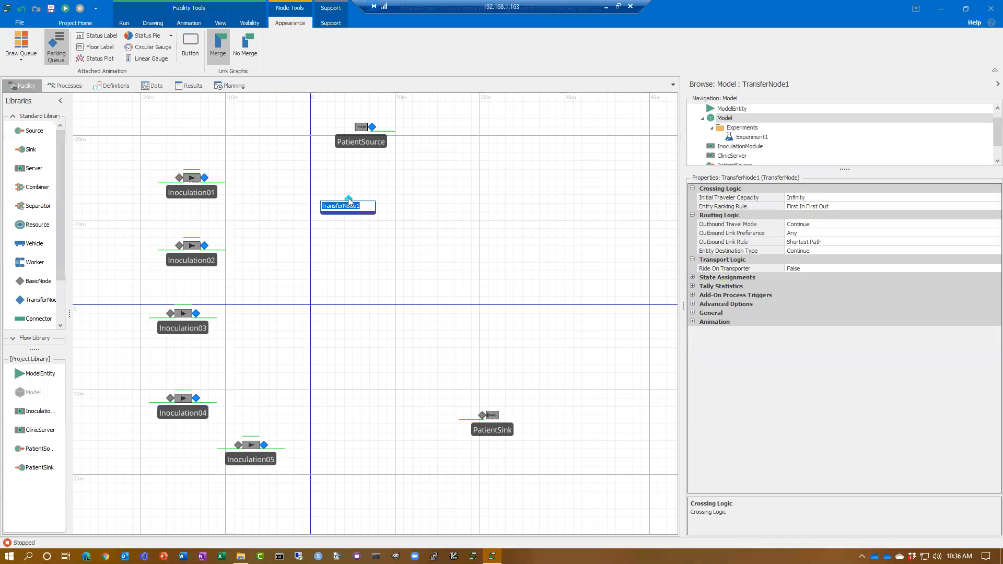
pyautogui.click(363, 244)
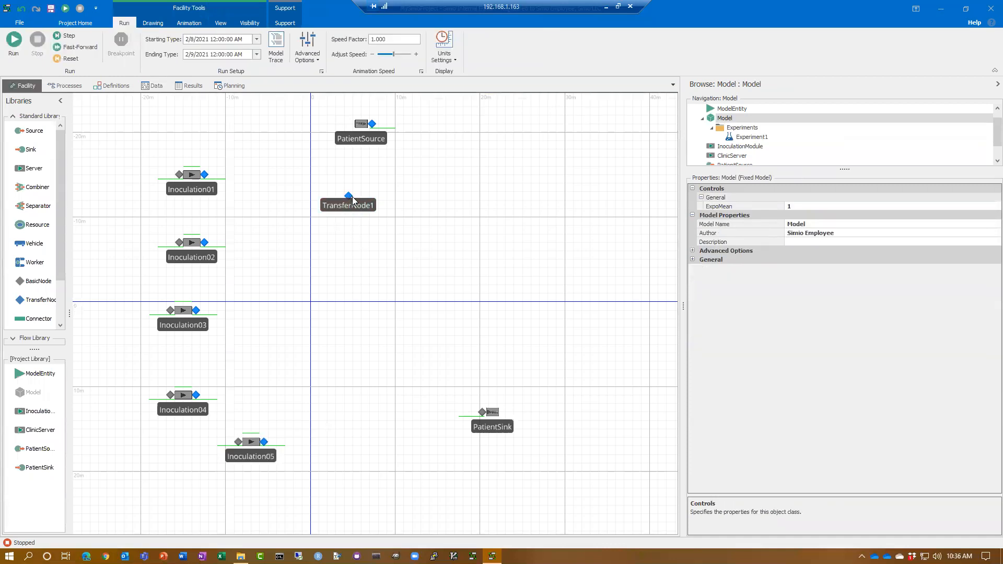
pyautogui.click(348, 198)
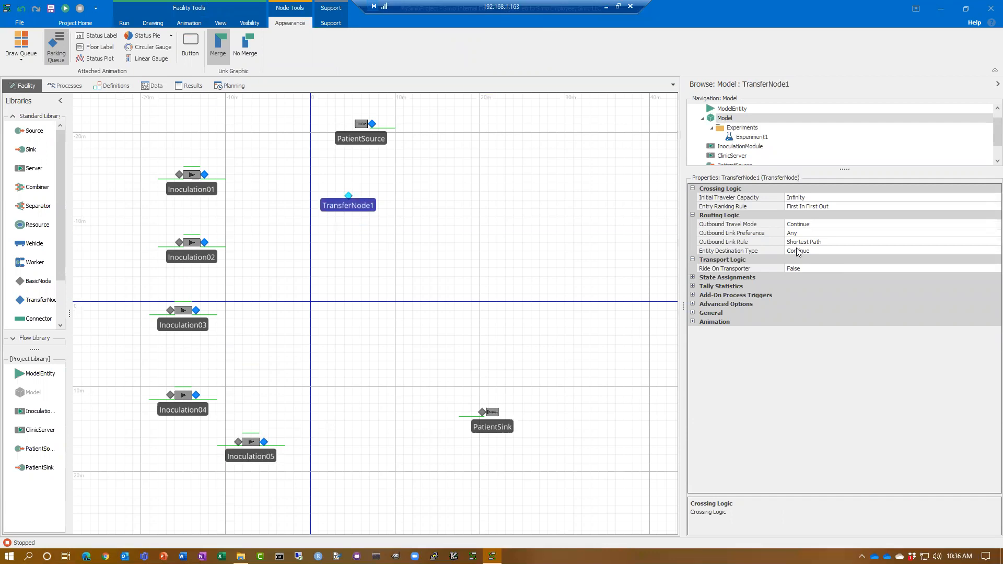
pyautogui.click(842, 252)
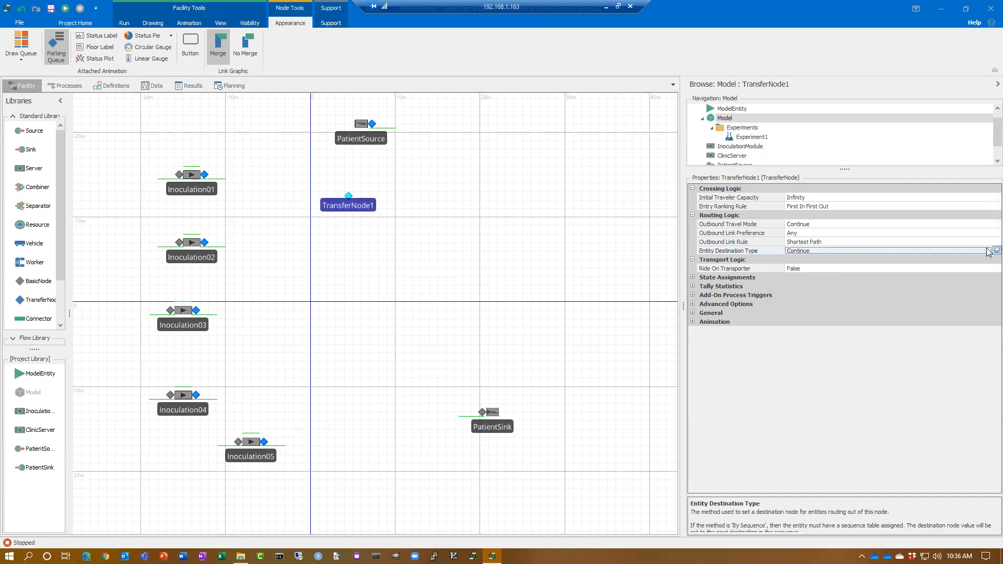
pyautogui.click(995, 251)
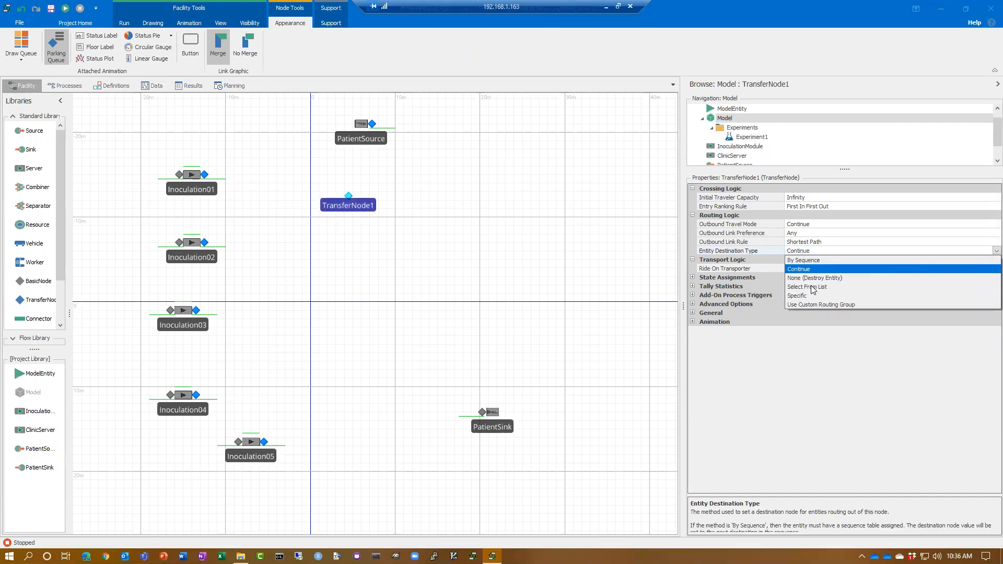
pyautogui.click(813, 287)
pyautogui.click(937, 259)
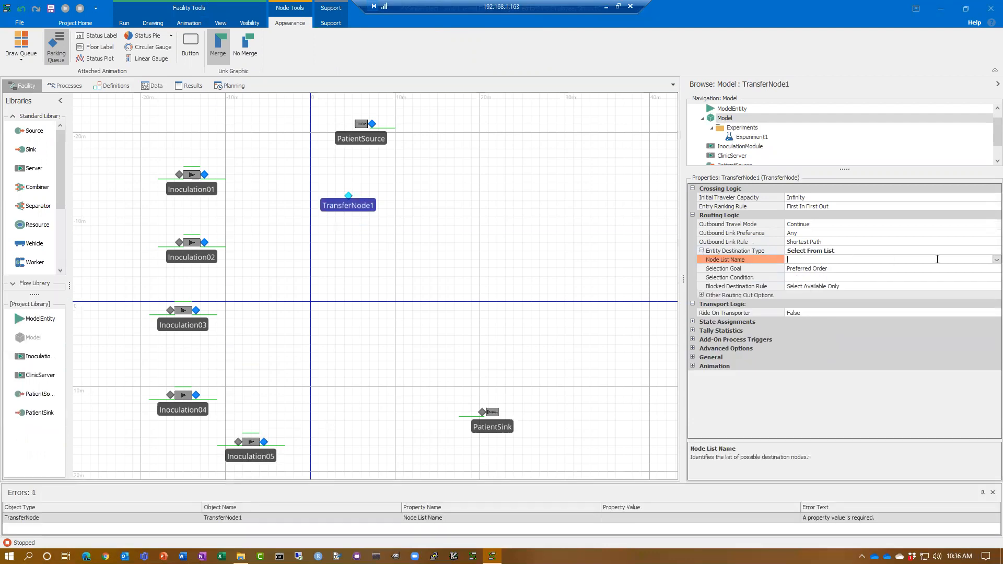
pyautogui.click(997, 259)
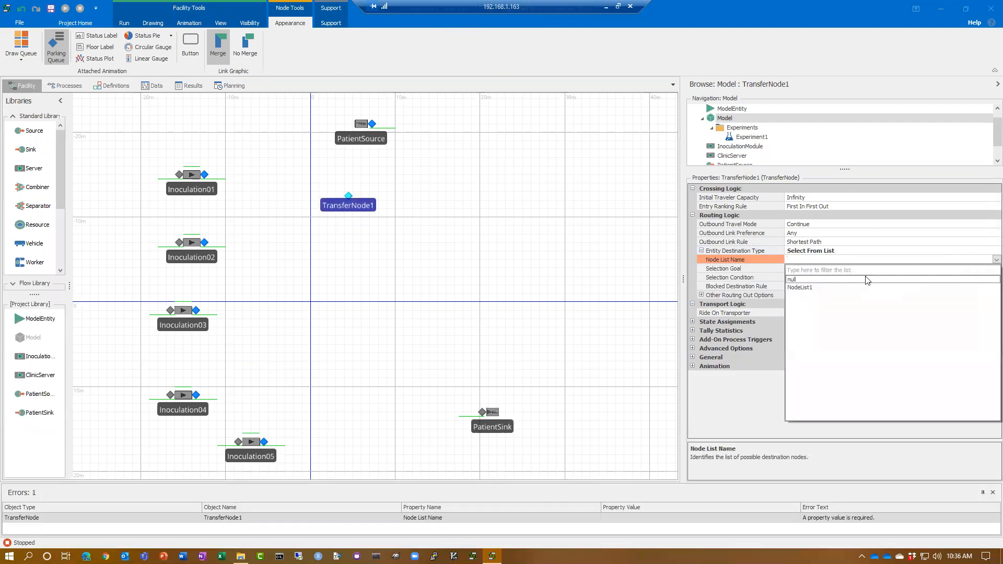
pyautogui.click(801, 288)
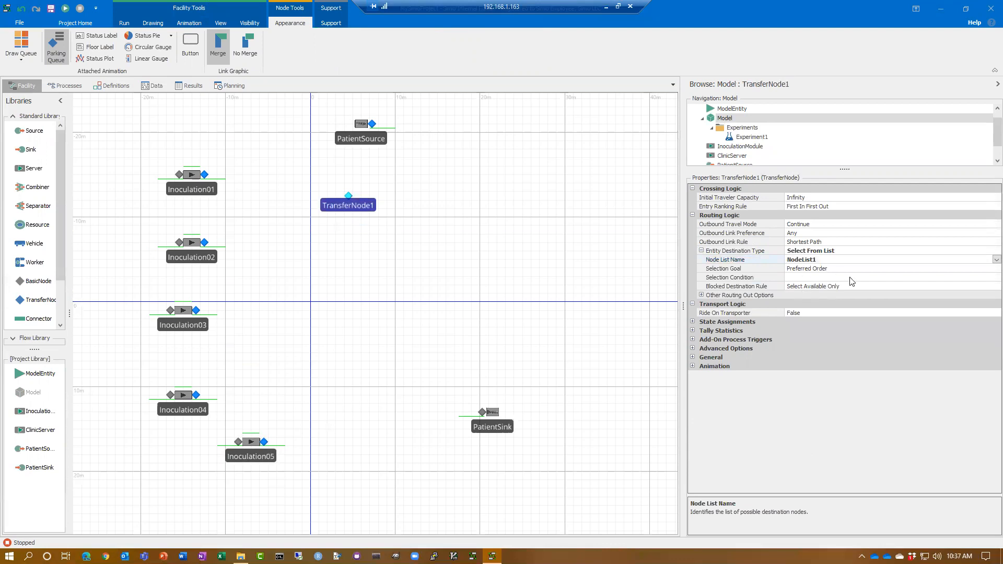
# Set the Selection Goal of TransferNode1 to Smallest Value.
pyautogui.click(864, 269)
pyautogui.click(988, 271)
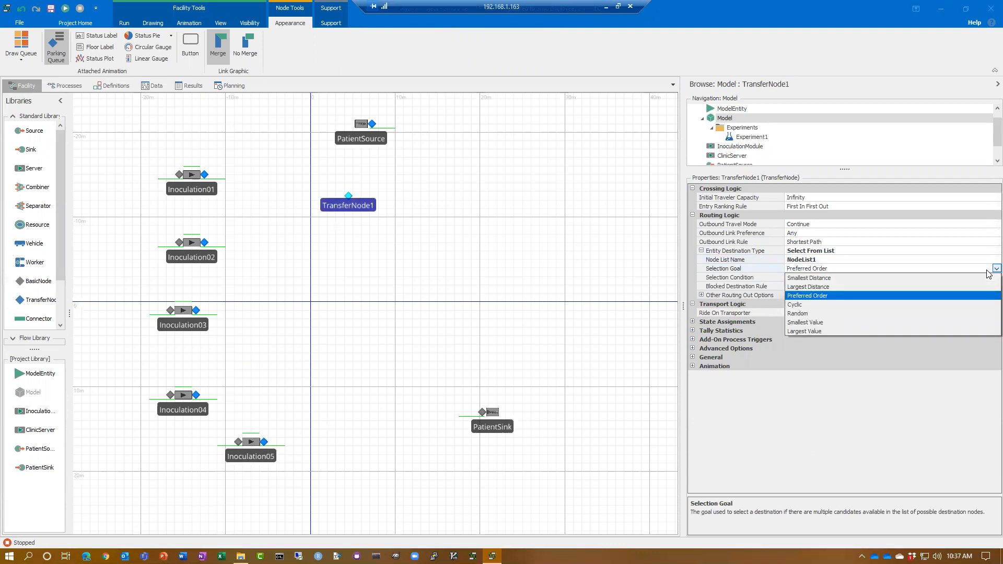
pyautogui.click(816, 322)
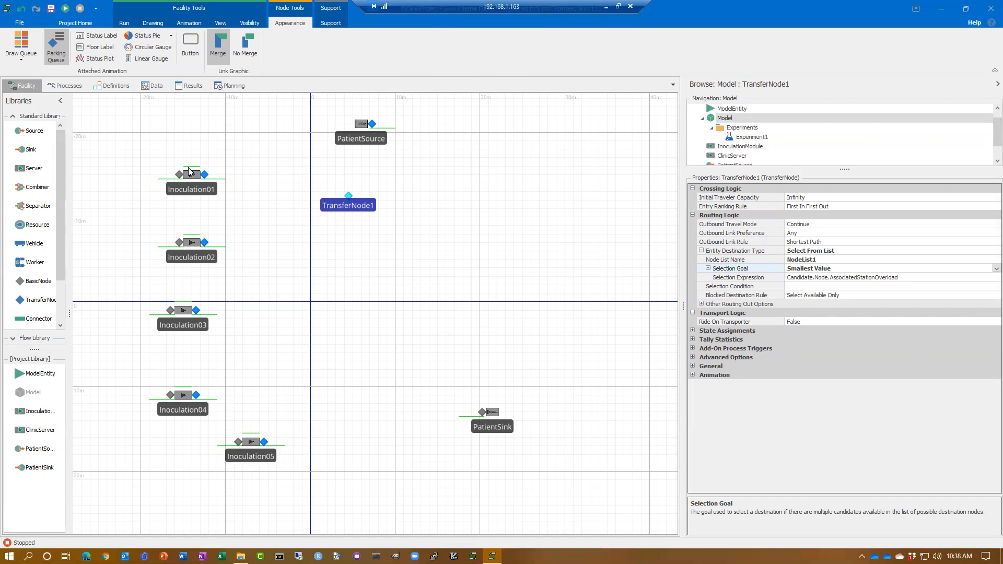
# Reposition PatientSource to about x 4.5, z -21.5 so that it sits directly above TransferNode1.
pyautogui.click(355, 210)
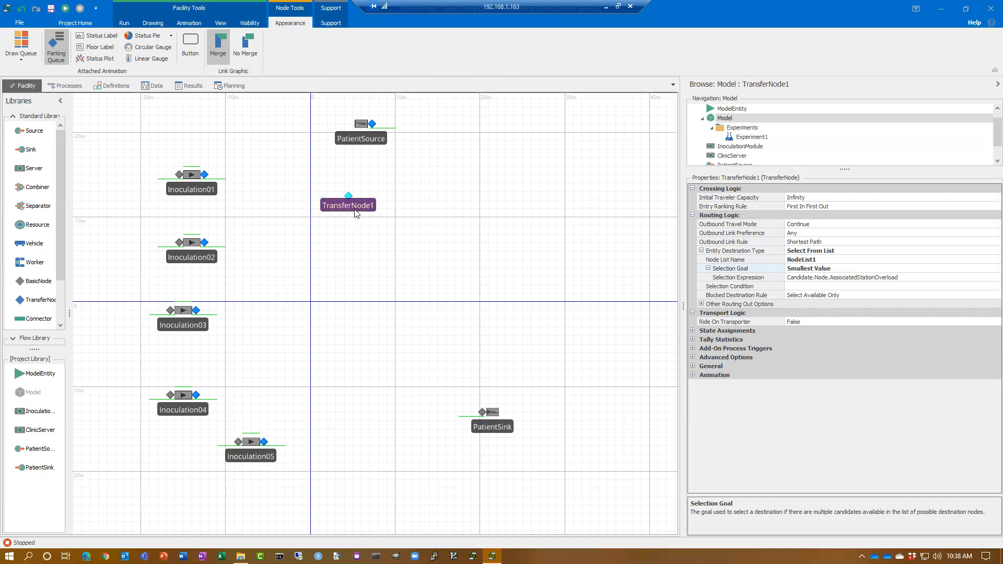
pyautogui.click(369, 142)
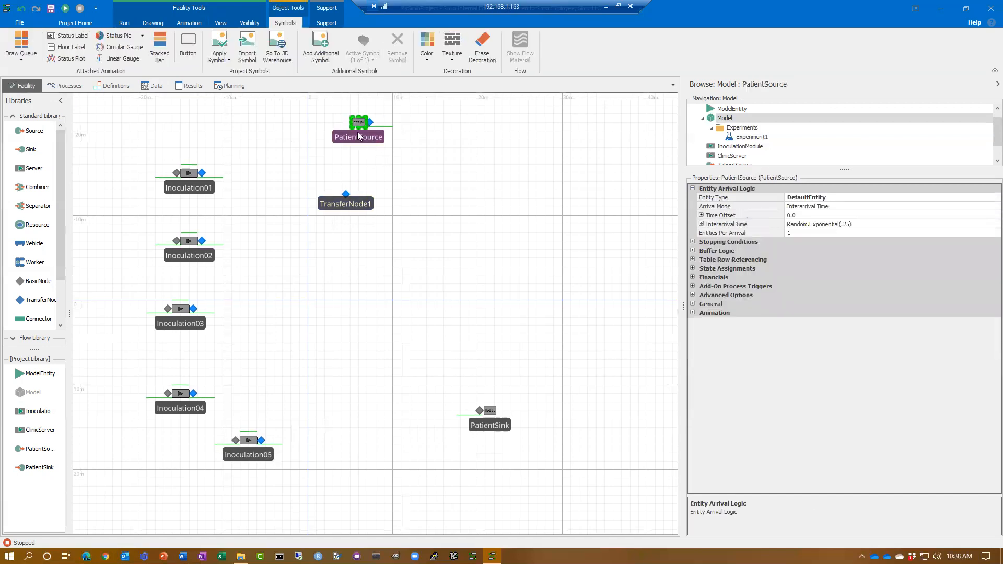
pyautogui.click(433, 217)
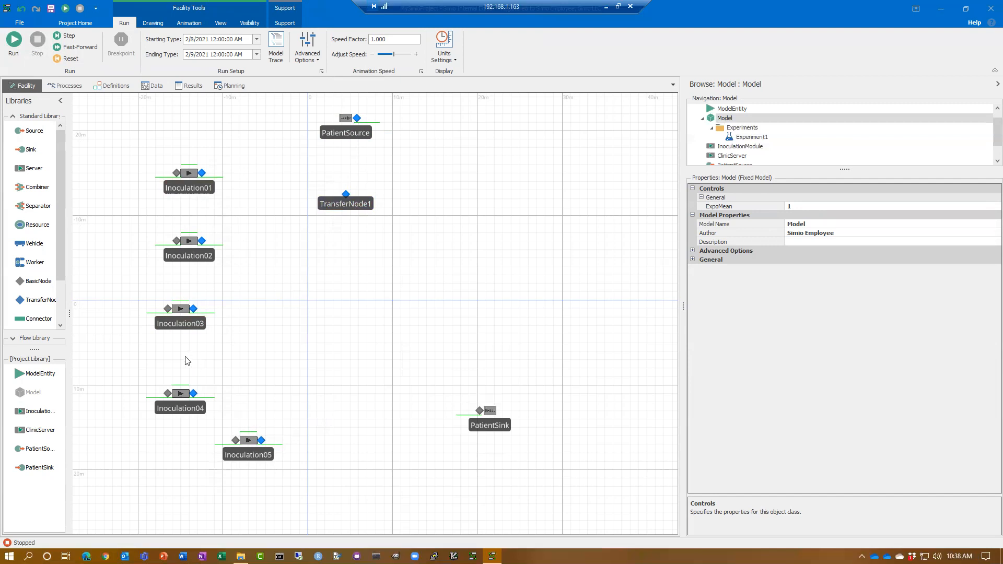
# Check the routing of Inoculation05's output node and set the Entity Destination Type of PatientSource's output node to By Sequence.
pyautogui.click(261, 438)
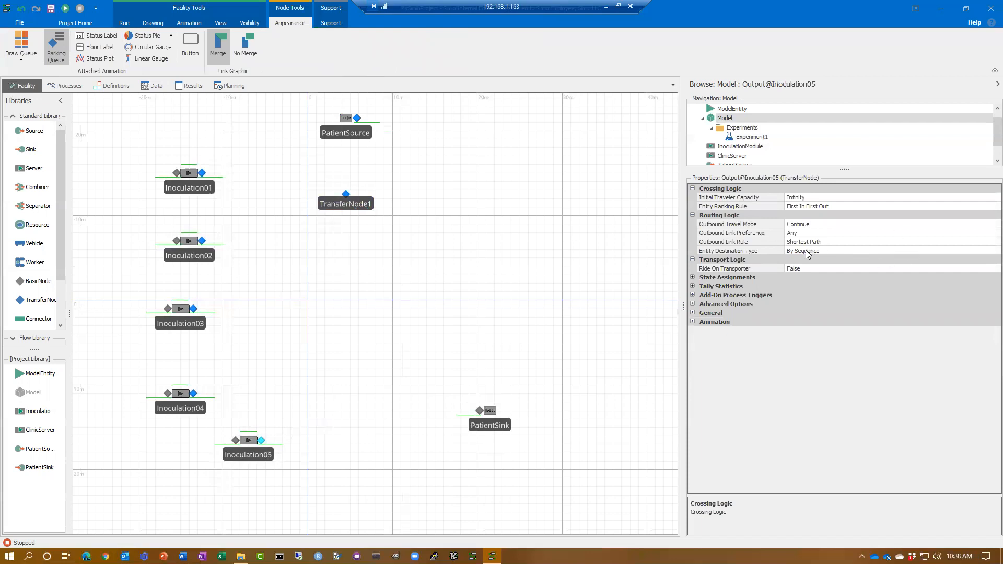
pyautogui.click(495, 189)
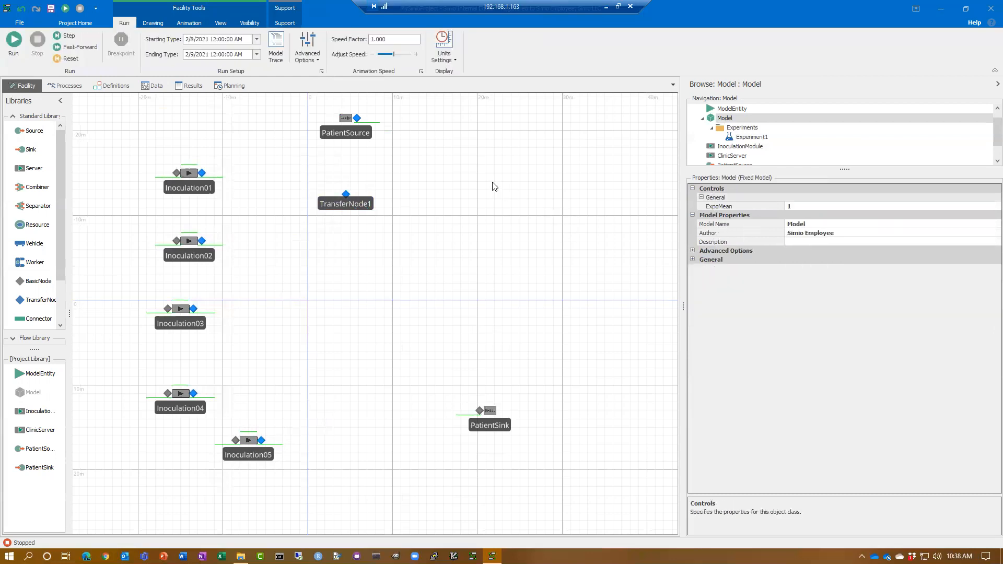
pyautogui.click(359, 119)
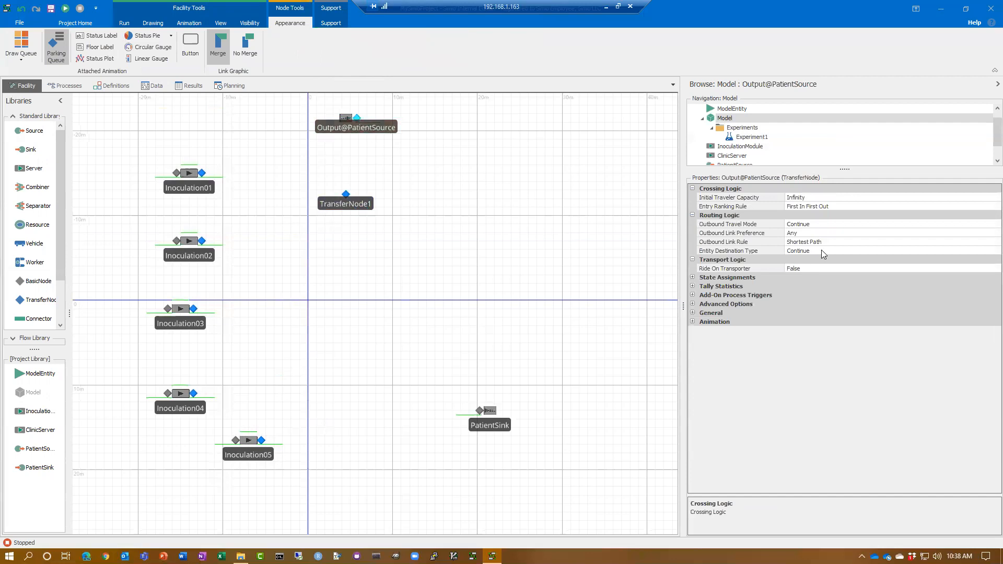
pyautogui.click(842, 252)
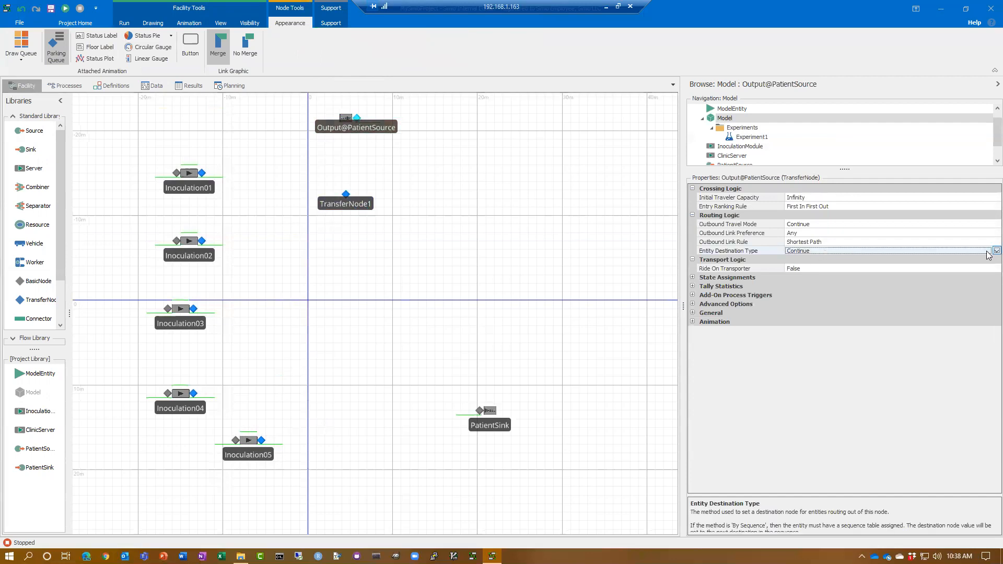
pyautogui.click(988, 255)
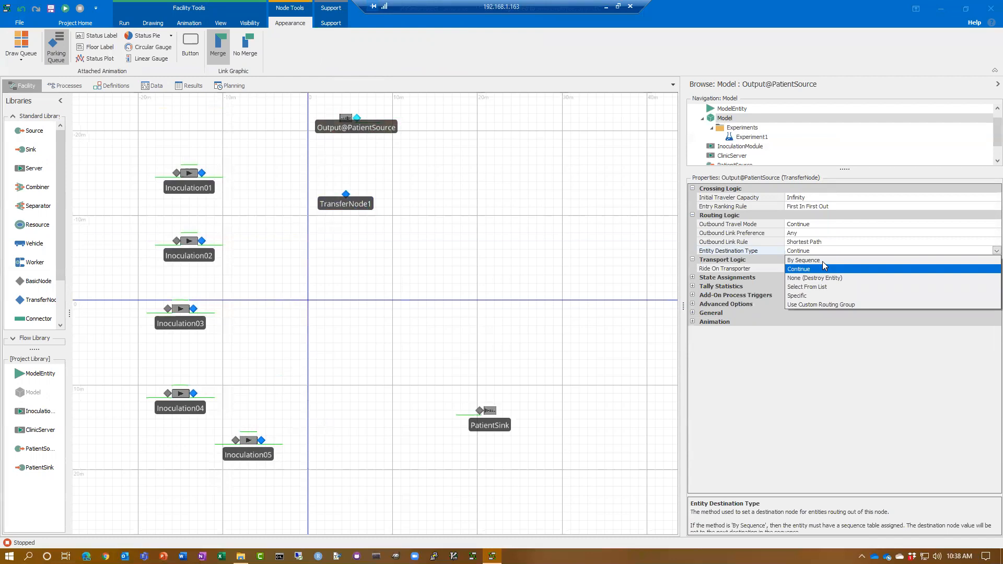
pyautogui.click(823, 262)
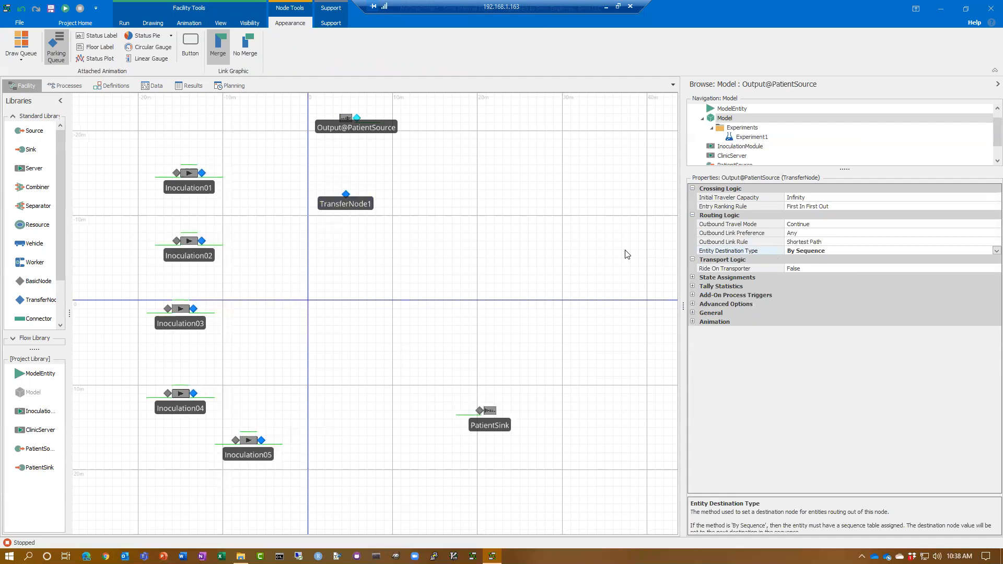
# Reset the properties of the PatientSource instance to their default values.
pyautogui.click(346, 118)
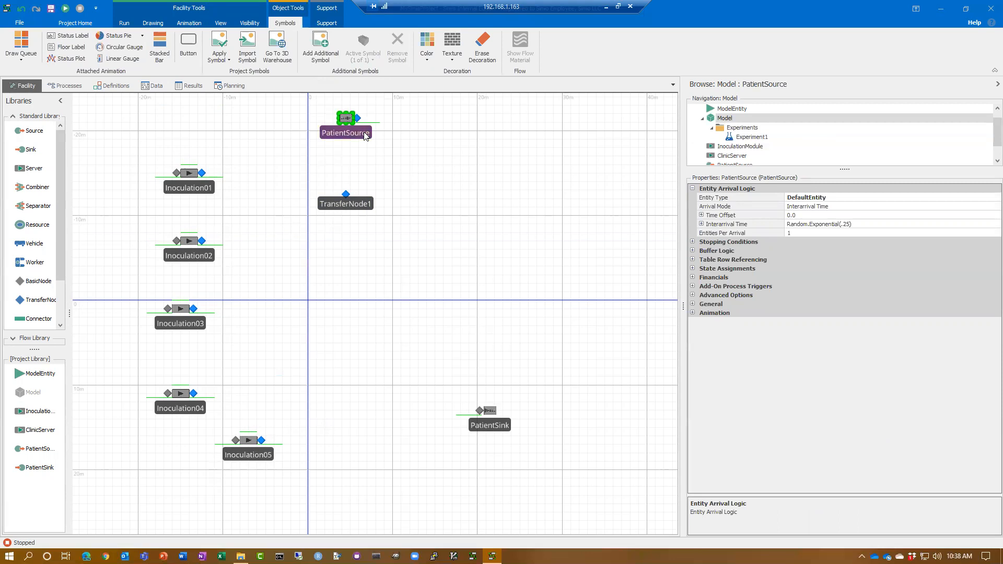
pyautogui.rightClick(366, 135)
pyautogui.click(448, 255)
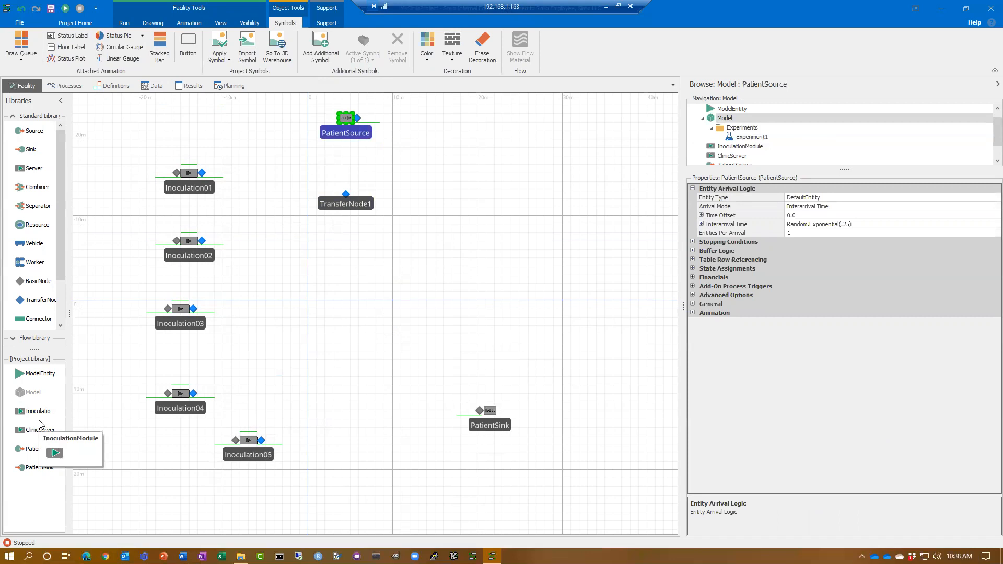
# Place a temporary second PatientSource to check its output node's Entity Destination Type, and delete it.
pyautogui.moveTo(37, 450); pyautogui.dragTo(364, 364)
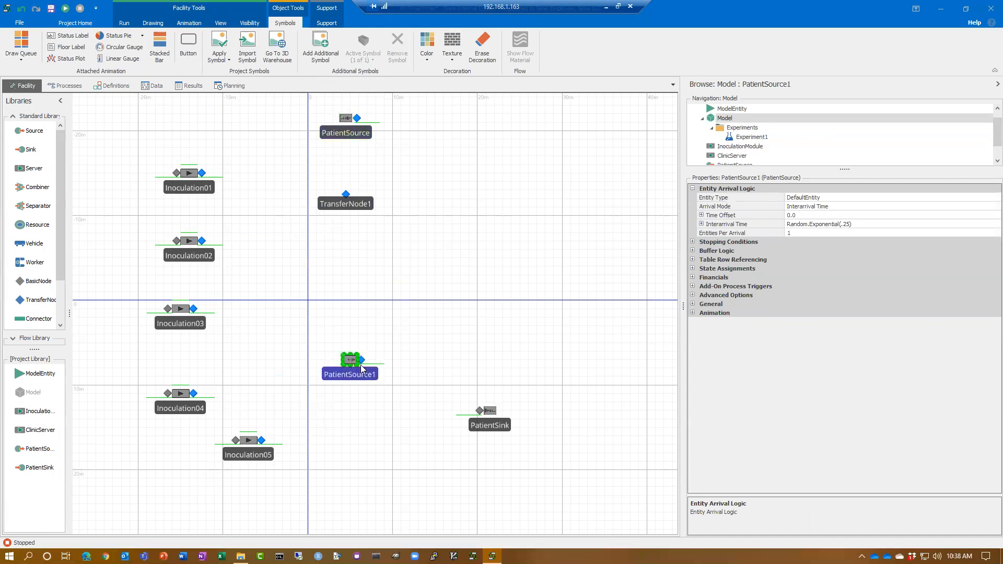
pyautogui.click(362, 361)
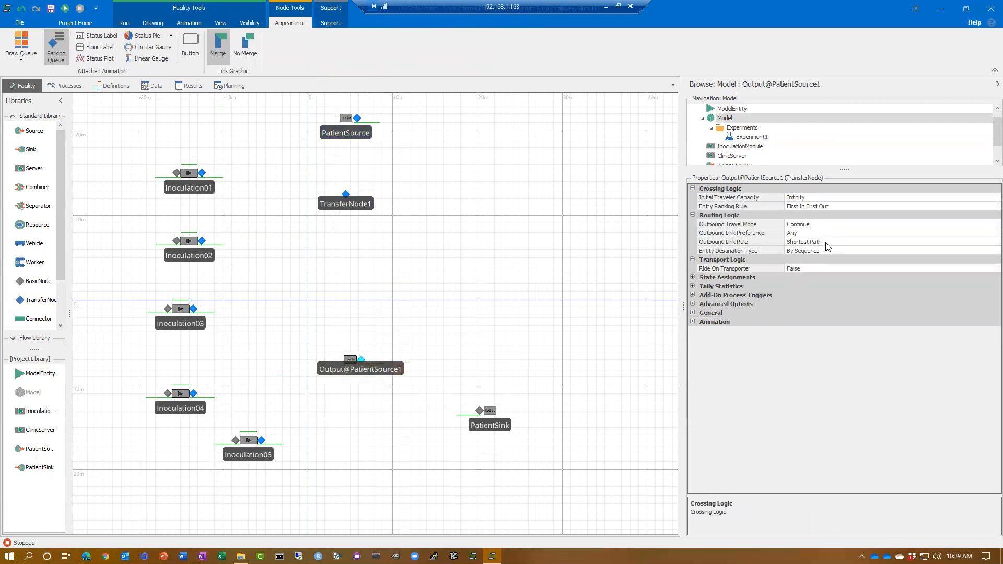
pyautogui.click(482, 363)
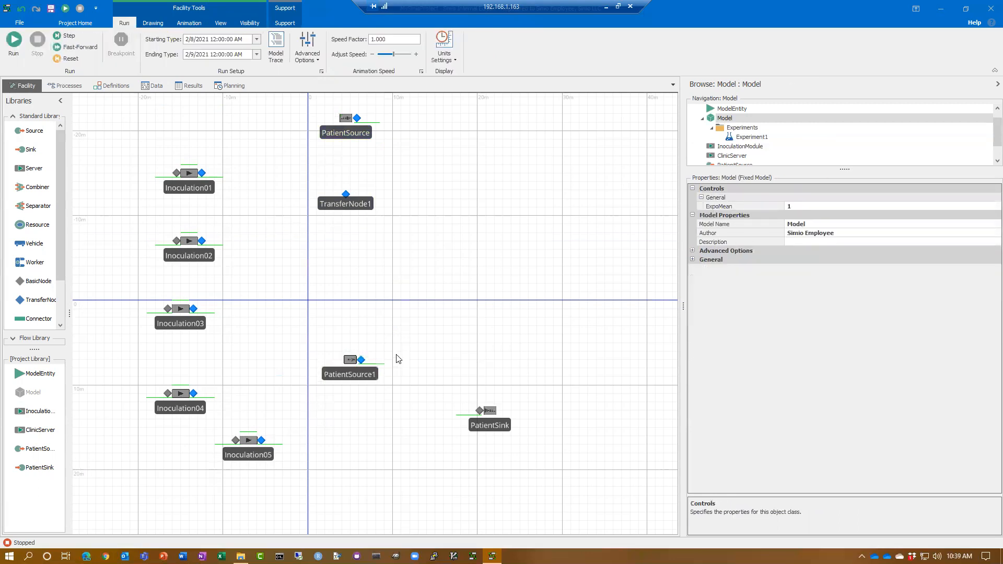
pyautogui.click(363, 376)
pyautogui.press('Delete')
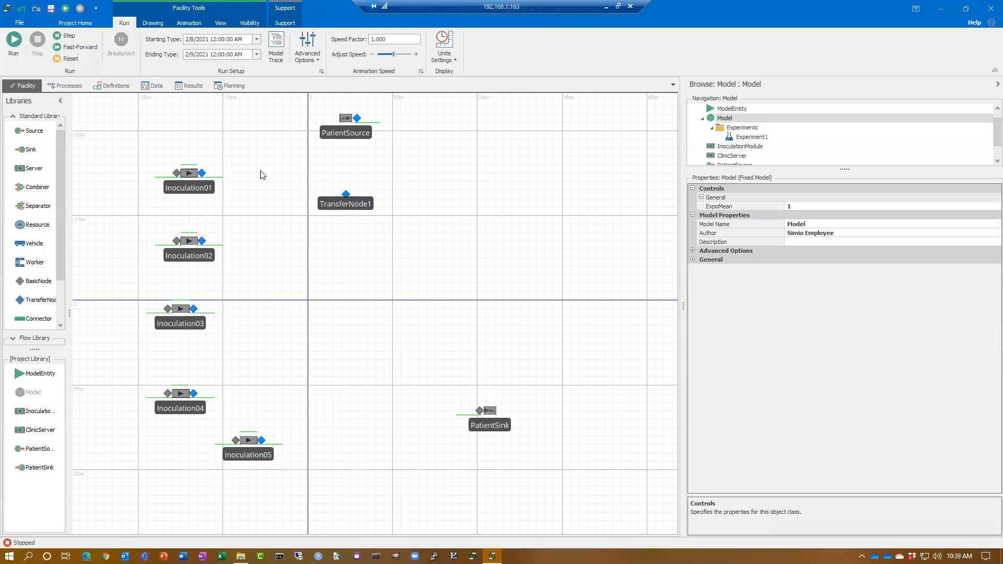
# Place a ModelEntity instance in the facility beside PatientSource, on its Inoculation01 side.
pyautogui.moveTo(250, 222); pyautogui.dragTo(237, 267)
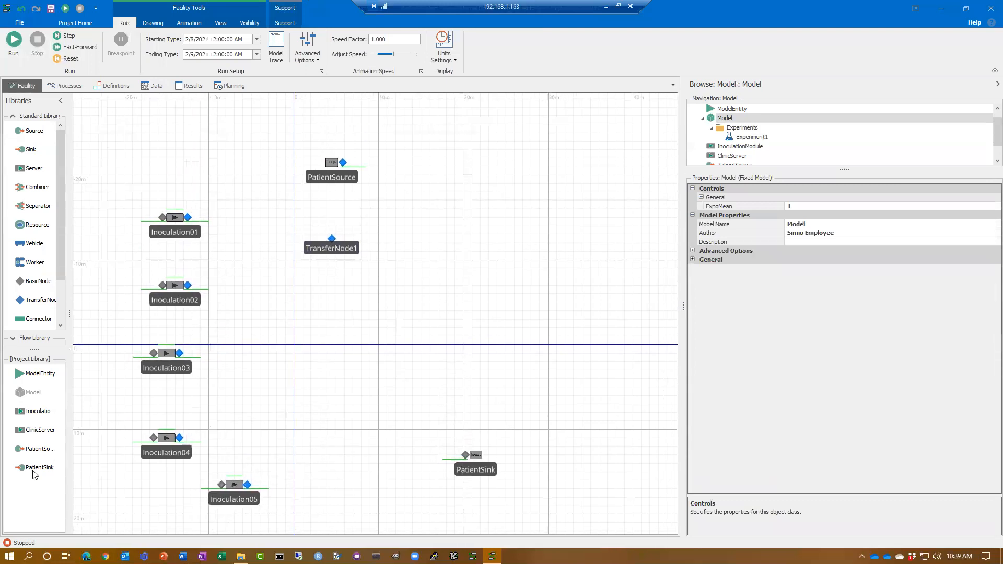
pyautogui.moveTo(38, 380); pyautogui.dragTo(269, 170)
pyautogui.click(278, 229)
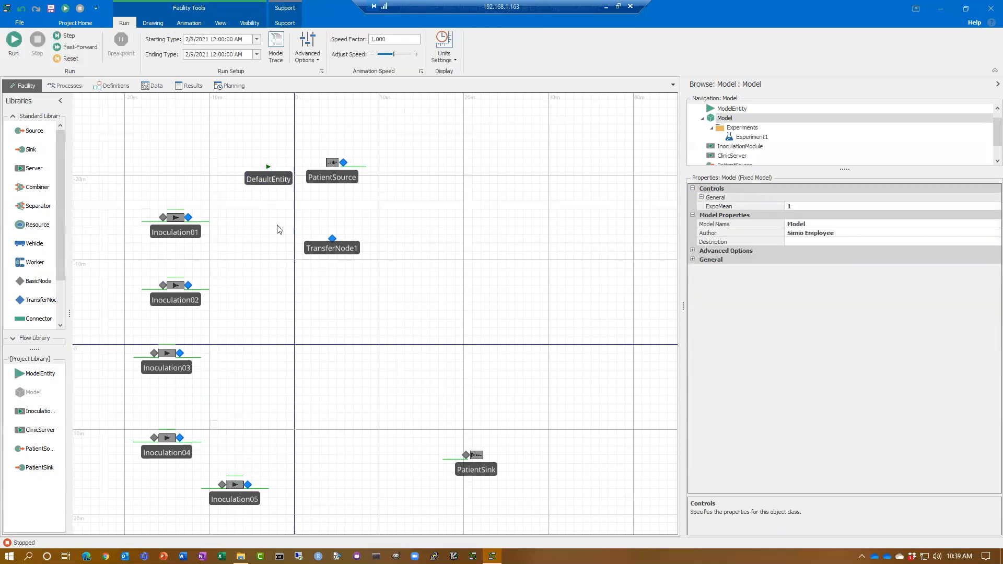
pyautogui.scroll(8, 277, 229)
pyautogui.moveTo(130, 222); pyautogui.dragTo(287, 228)
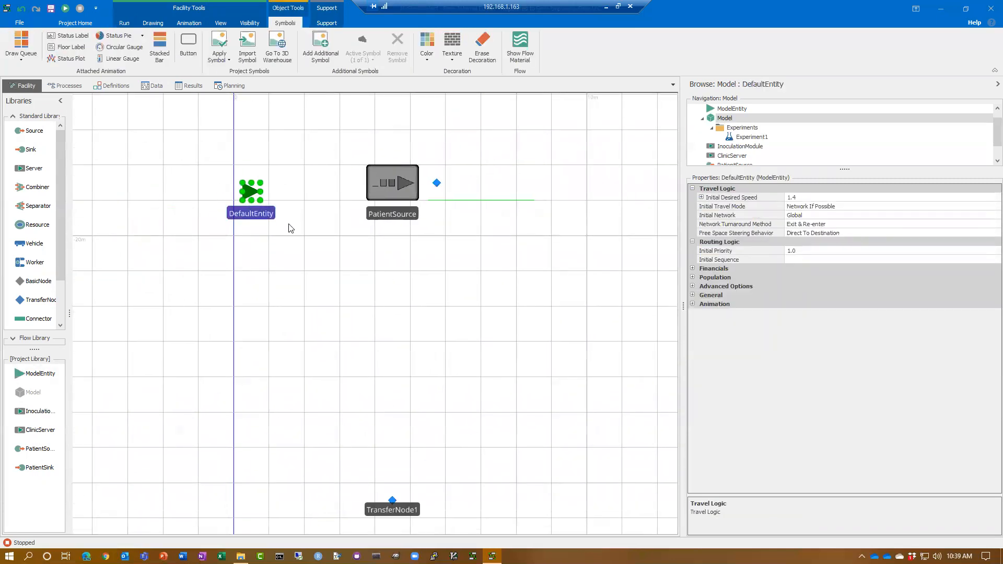
# Rename the placed entity as Patients.
pyautogui.click(257, 213)
pyautogui.click(466, 293)
pyautogui.click(241, 215)
pyautogui.click(241, 213)
pyautogui.write('Patients')
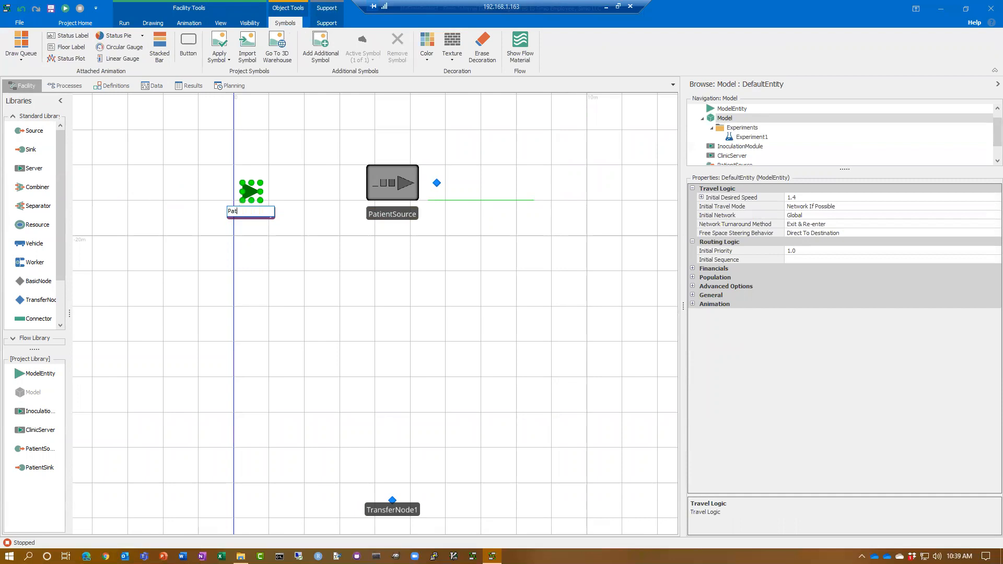
pyautogui.press('Return')
pyautogui.click(340, 282)
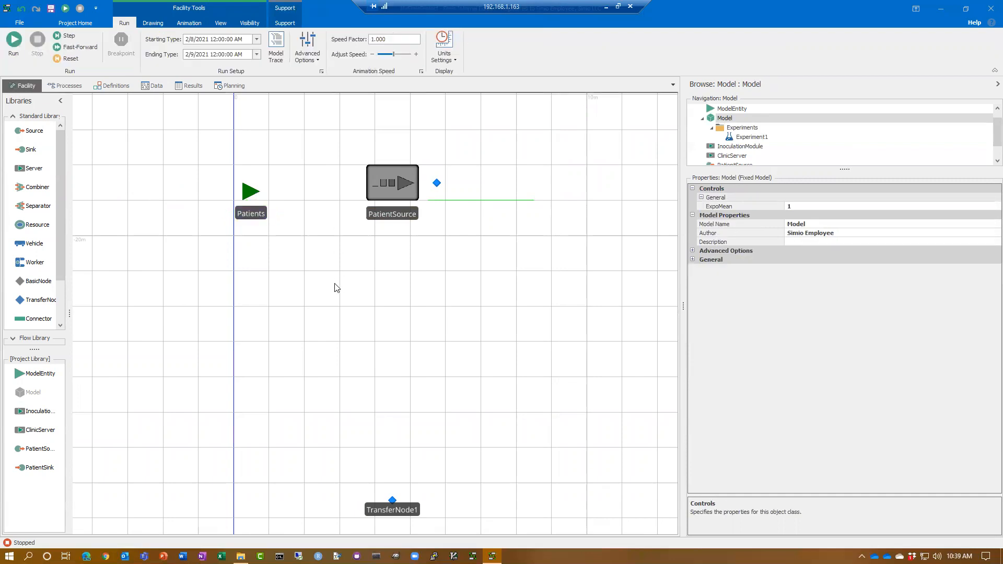
# Check the Routing Logic properties of the Patients entity, including its Initial Sequence.
pyautogui.scroll(-2, 337, 286)
pyautogui.scroll(-1, 440, 293)
pyautogui.scroll(-2, 441, 295)
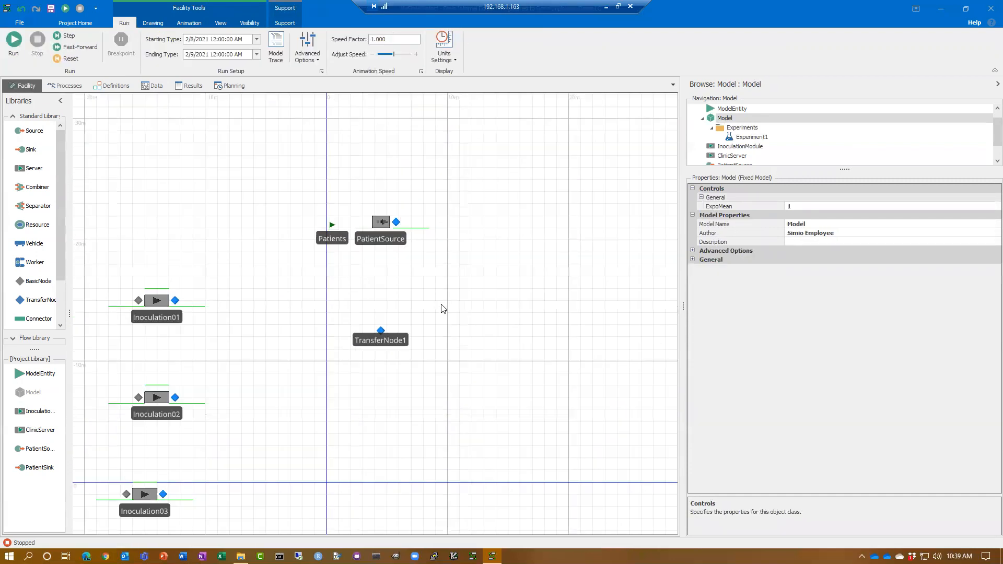
pyautogui.moveTo(444, 308); pyautogui.dragTo(392, 327)
pyautogui.click(295, 263)
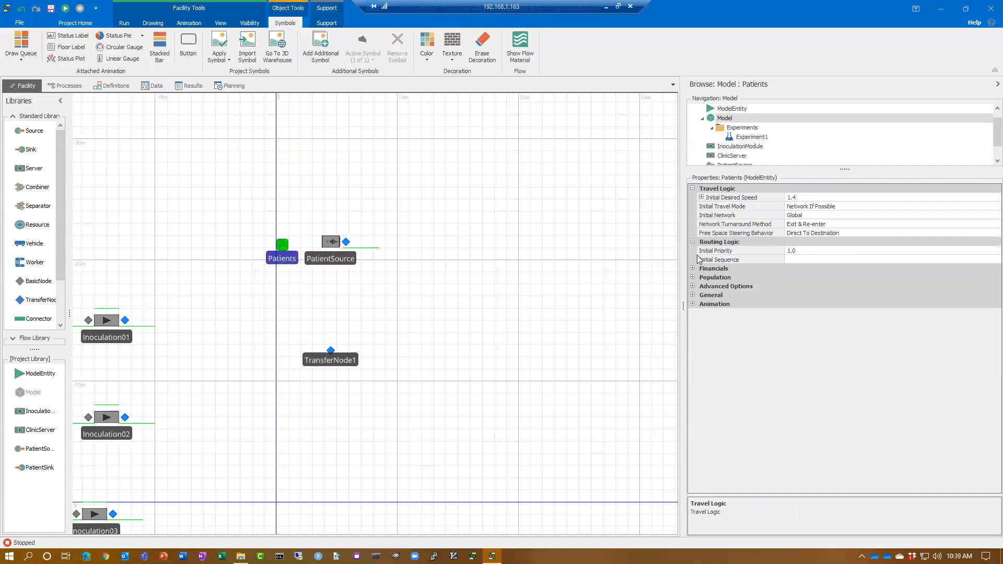
pyautogui.click(589, 316)
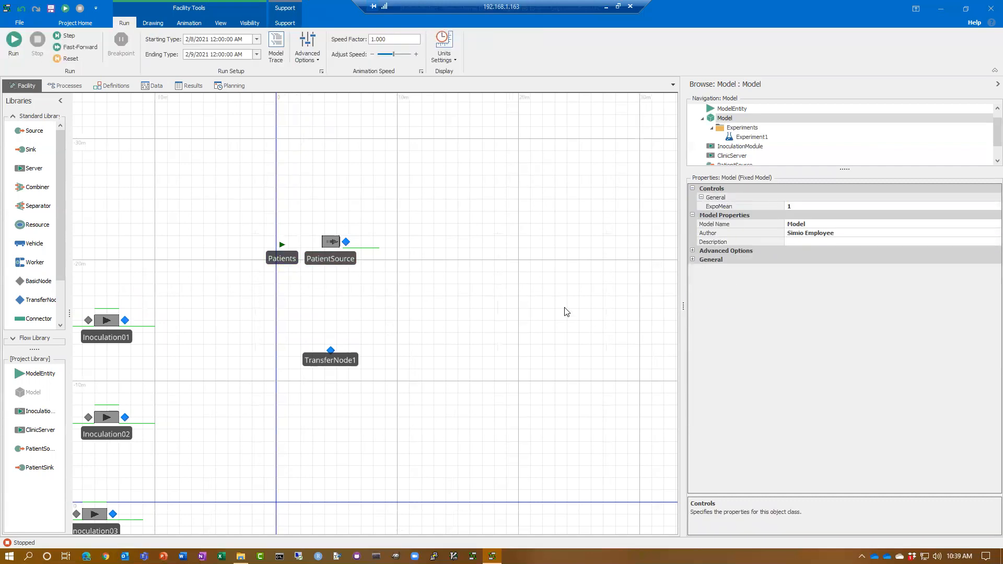
# Add a sequence table to the model's data and select its Sequence column.
pyautogui.click(155, 86)
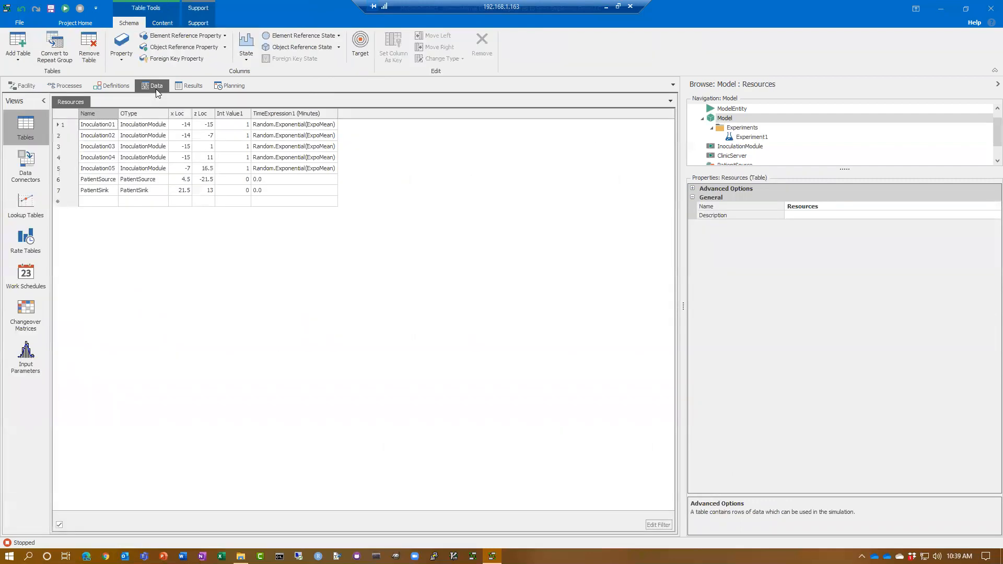
pyautogui.click(18, 60)
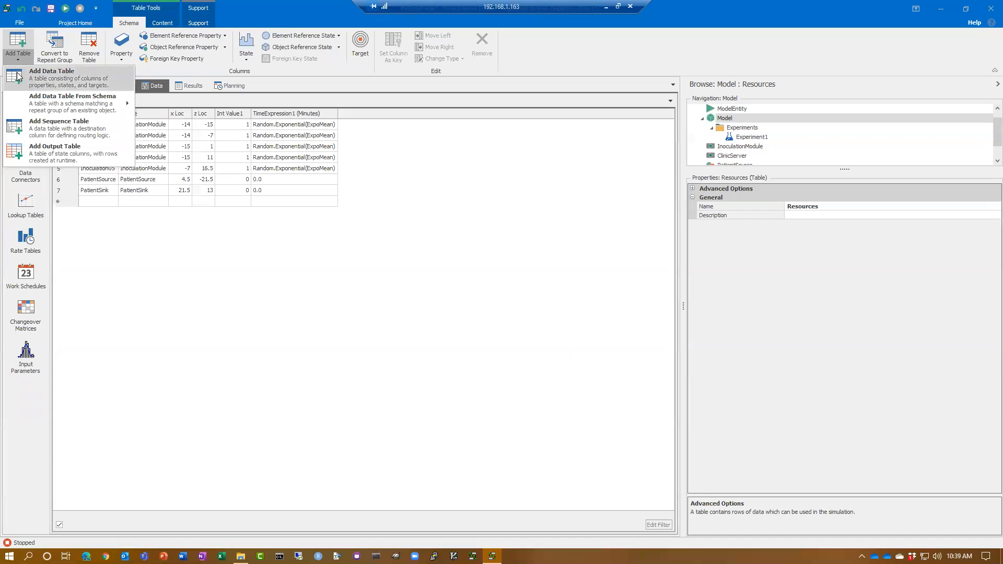
pyautogui.click(43, 126)
pyautogui.click(98, 113)
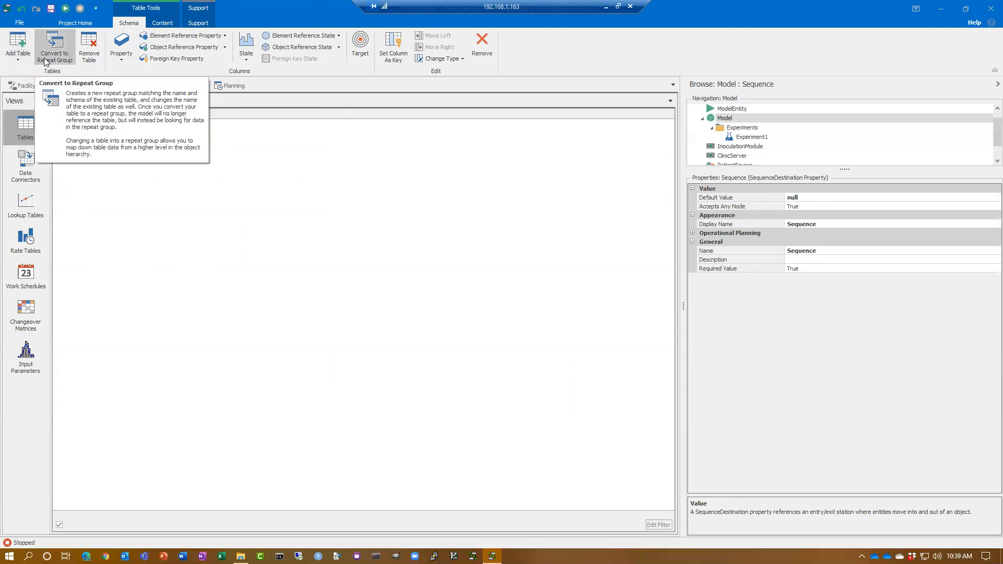
# Examine the available column property types and the properties of the table's Sequence column.
pyautogui.click(118, 56)
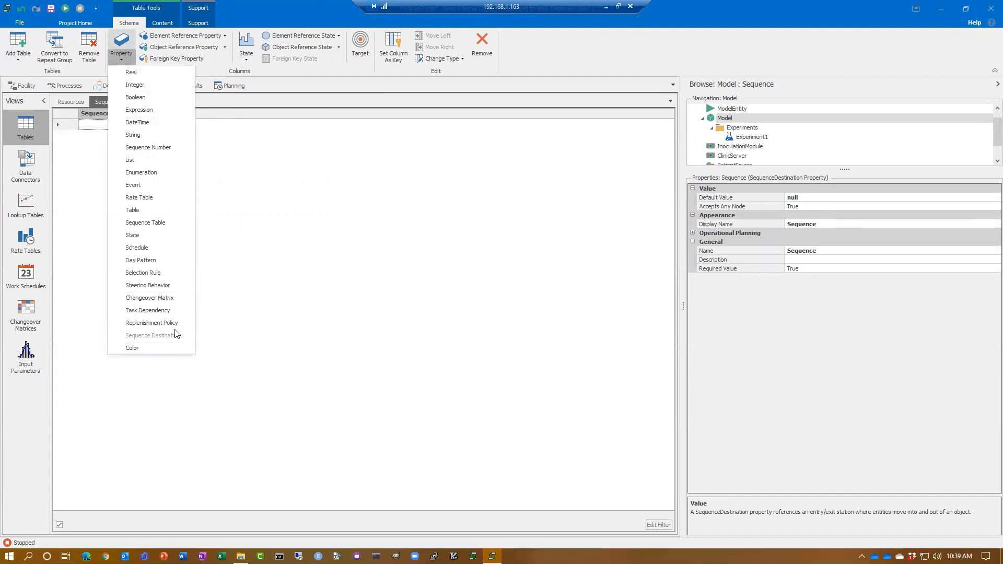
pyautogui.click(300, 291)
pyautogui.click(294, 290)
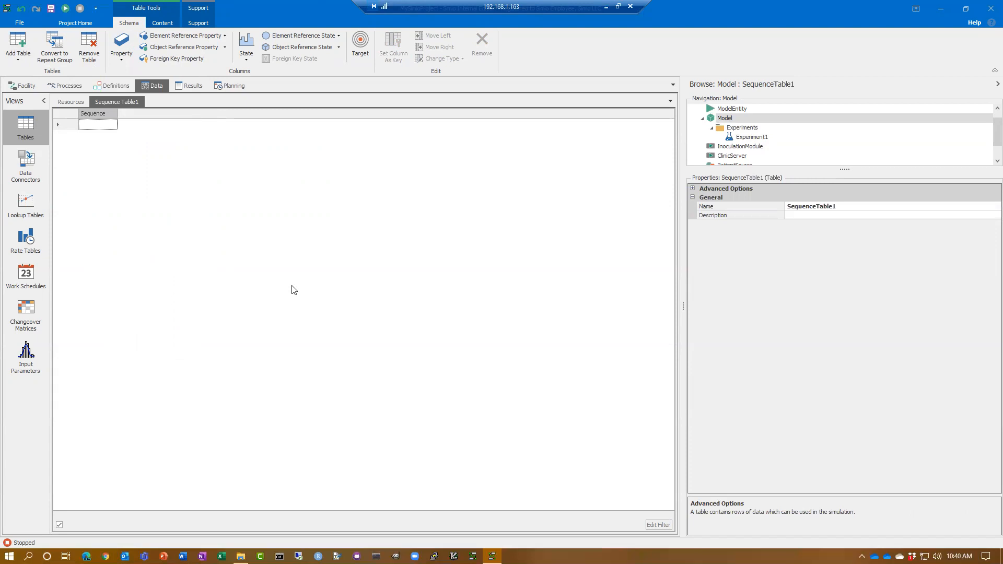
pyautogui.click(100, 114)
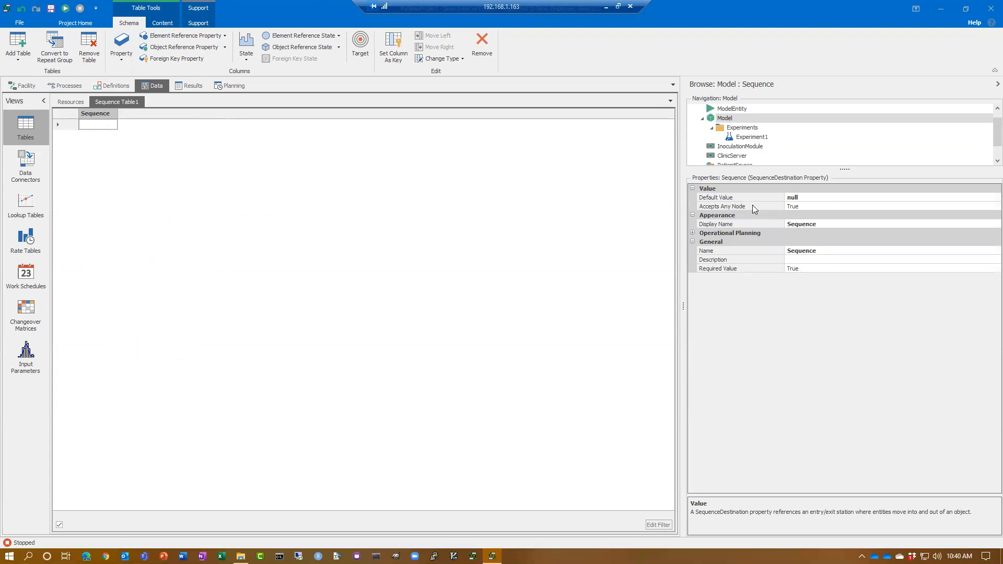
# Rename the new sequence table as PatientSeq.
pyautogui.click(123, 106)
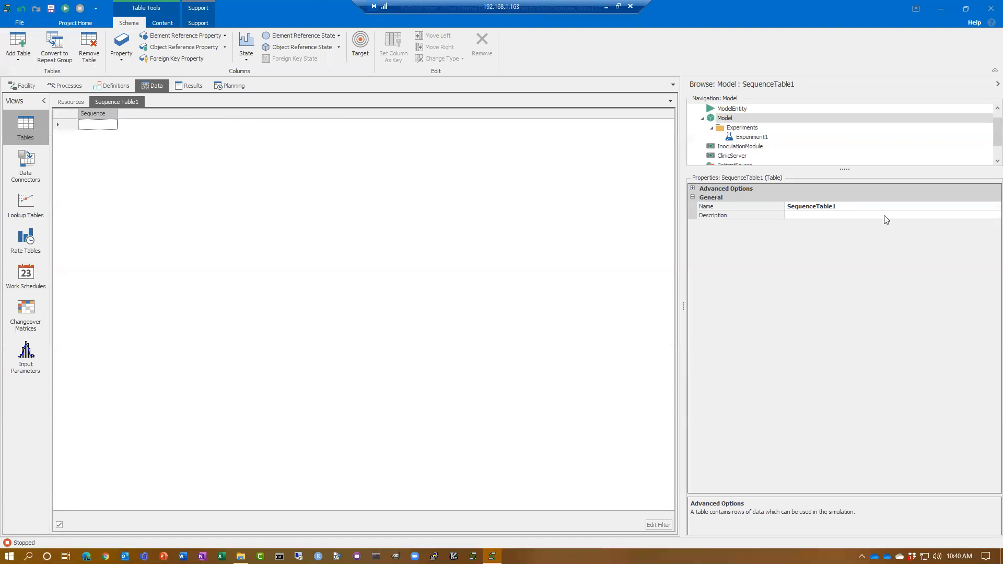
pyautogui.click(761, 206)
pyautogui.write('PatientSeq')
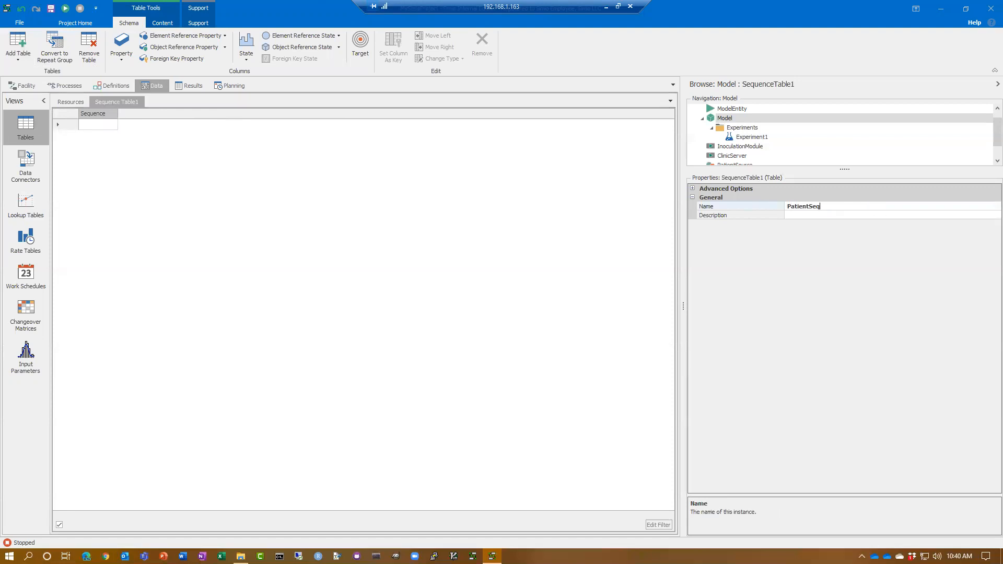
pyautogui.press('Return')
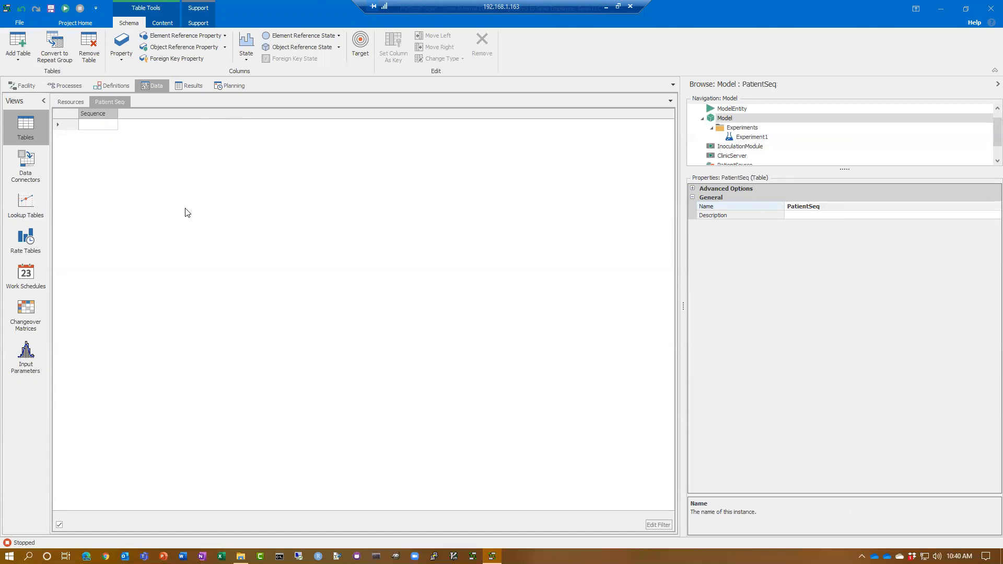
# Set the first destination in the PatientSeq table to TransferNode1.
pyautogui.click(102, 127)
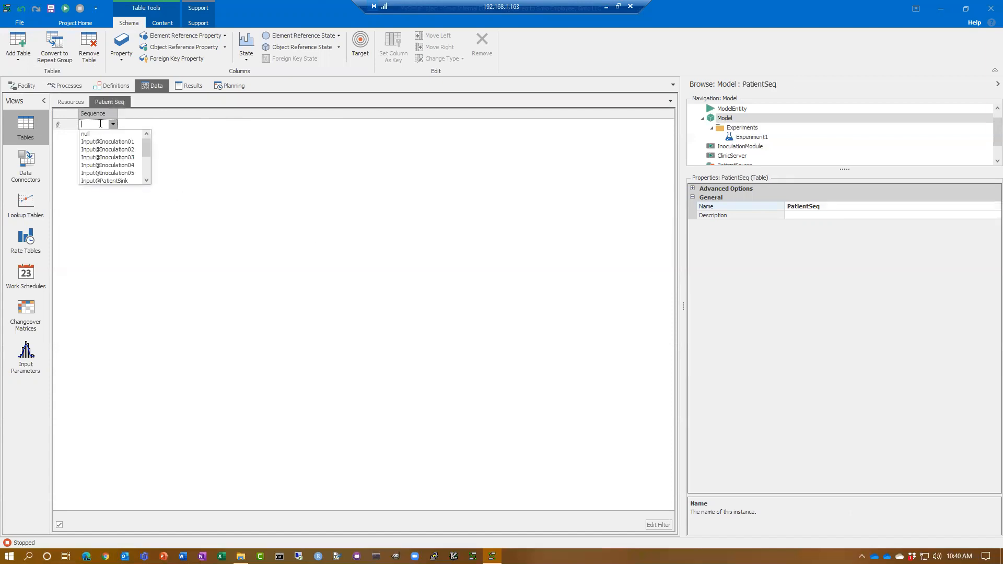
pyautogui.moveTo(147, 150); pyautogui.dragTo(147, 169)
pyautogui.click(125, 182)
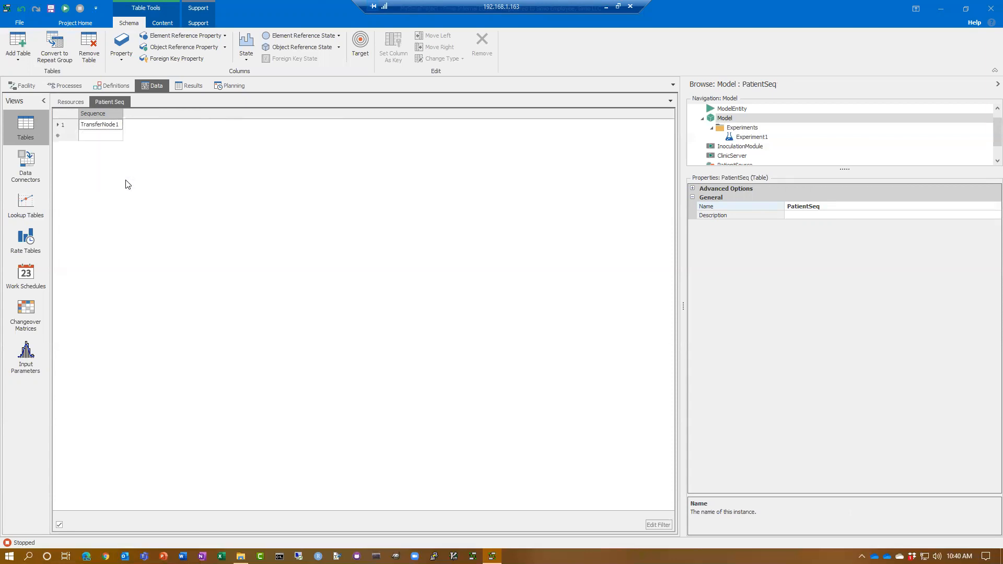
# Check the routing logic of TransferNode1 and of the output nodes of Inoculation01, Inoculation02 and Inoculation03.
pyautogui.click(23, 86)
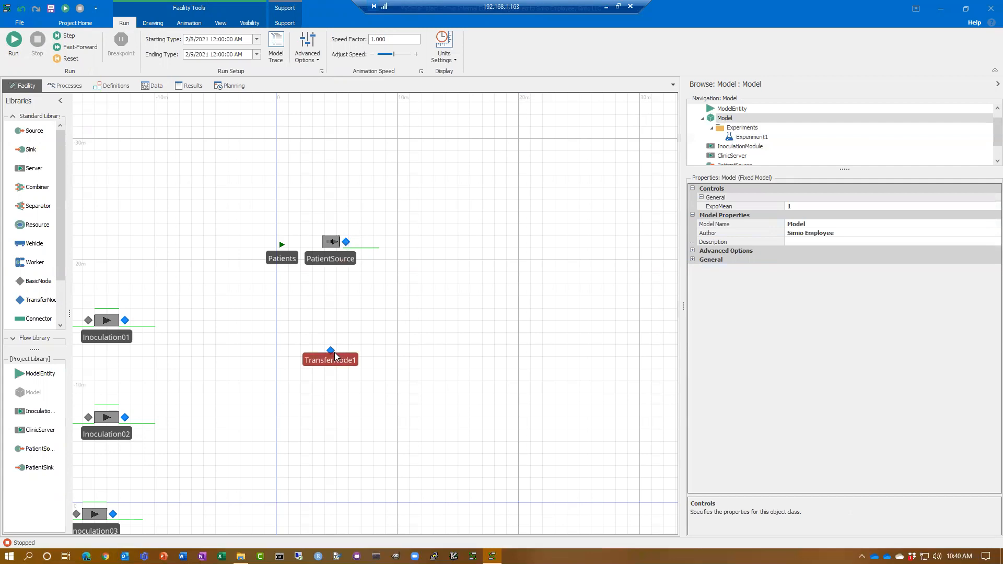
pyautogui.moveTo(362, 445); pyautogui.dragTo(400, 331)
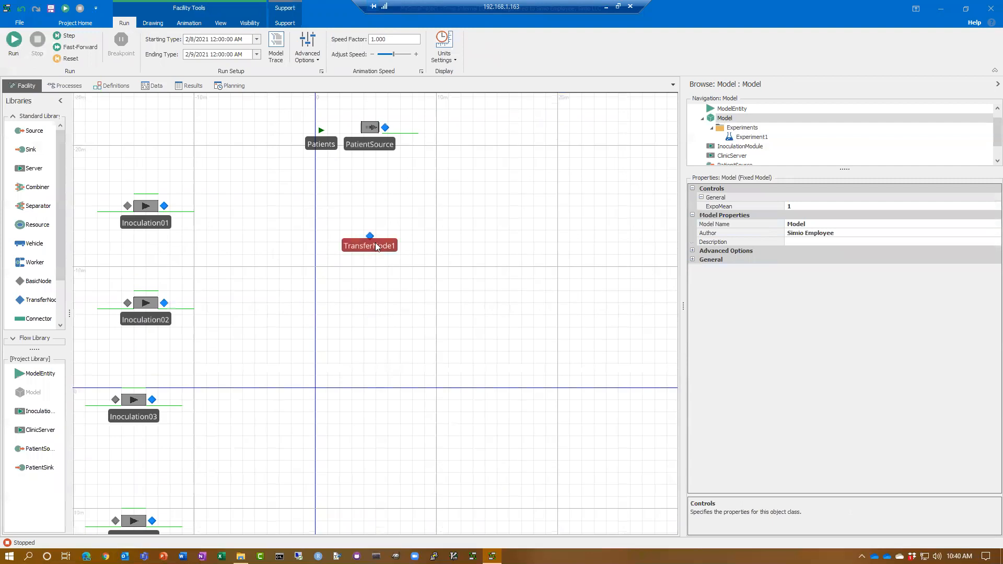
pyautogui.click(369, 240)
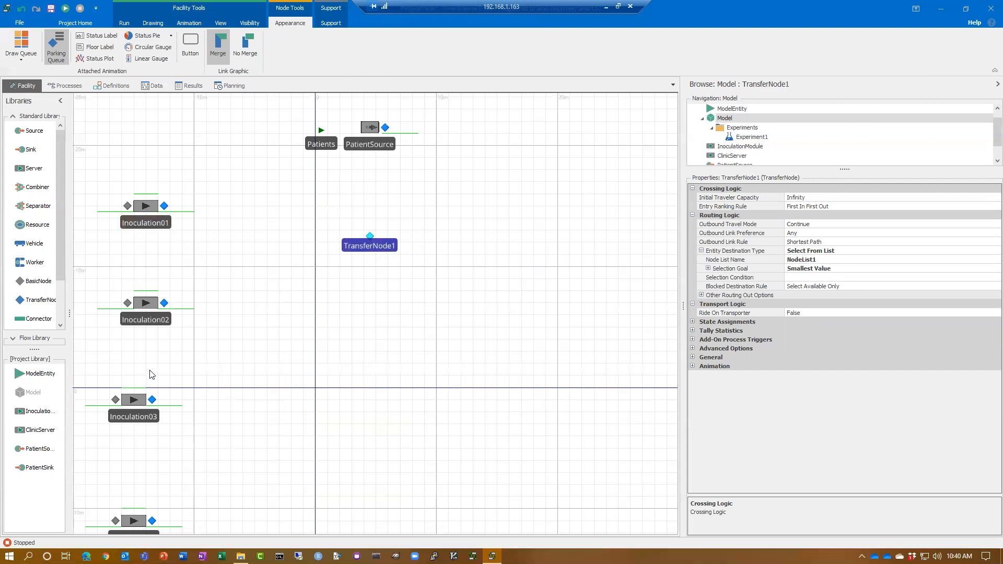
pyautogui.click(240, 359)
pyautogui.scroll(-4, 258, 287)
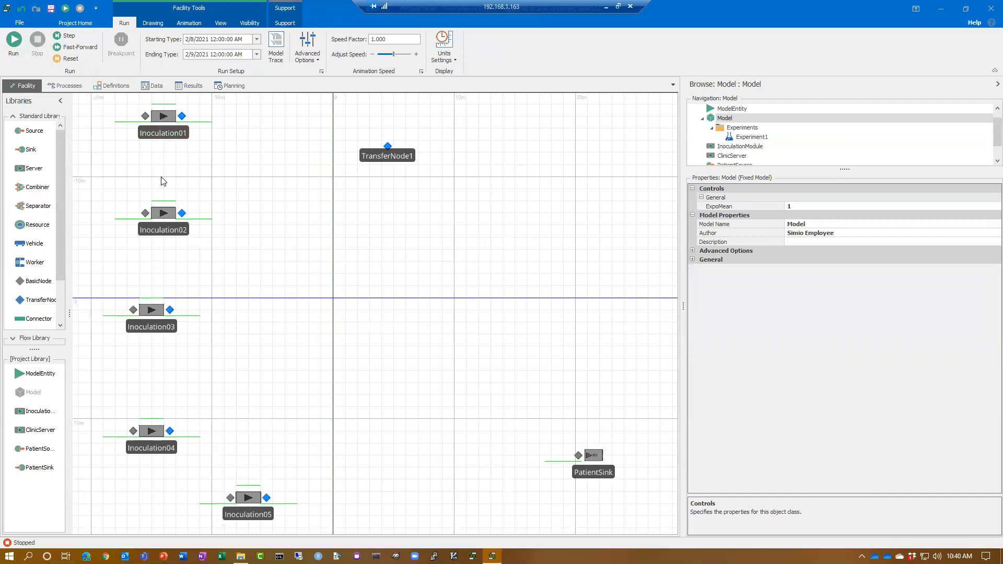
pyautogui.click(182, 213)
pyautogui.click(182, 116)
pyautogui.click(170, 310)
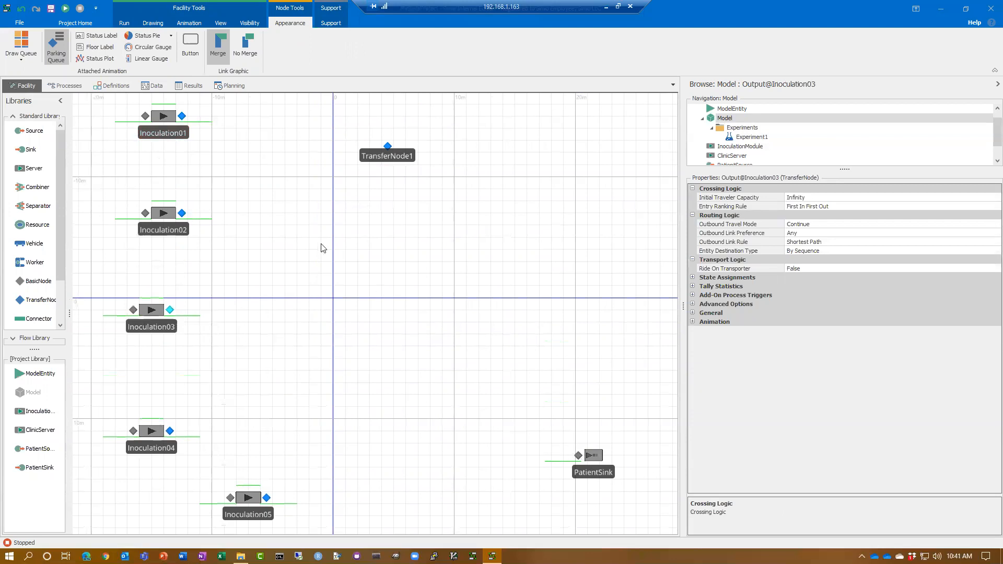
# Add Input@PatientSink as the second destination in the PatientSeq table.
pyautogui.click(153, 85)
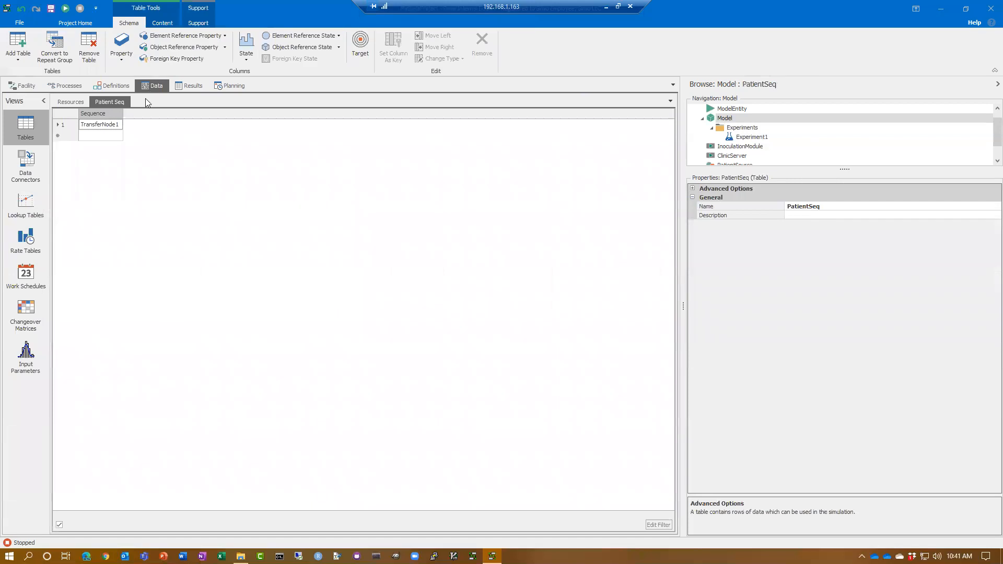
pyautogui.click(96, 136)
pyautogui.click(96, 136)
pyautogui.click(118, 135)
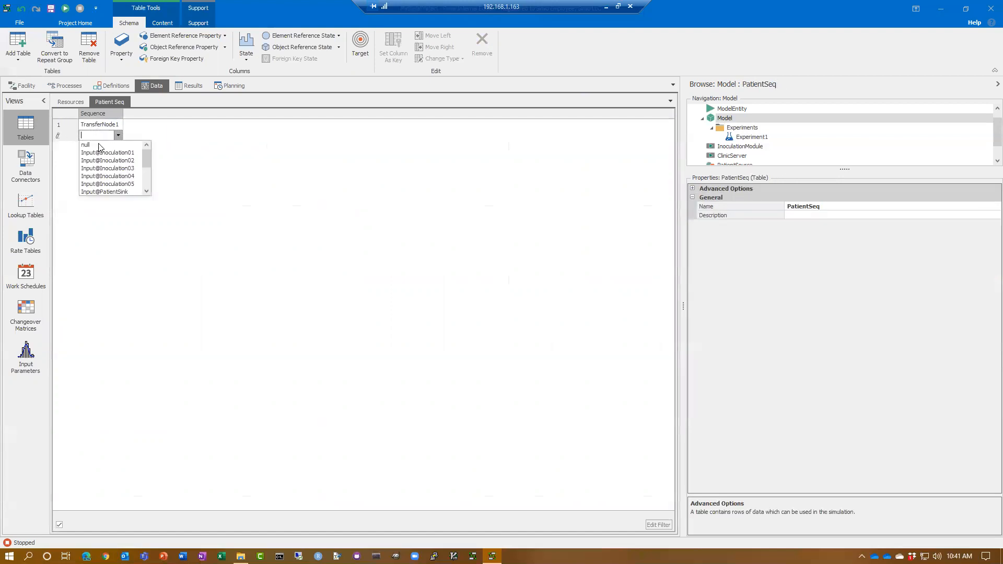
pyautogui.click(137, 193)
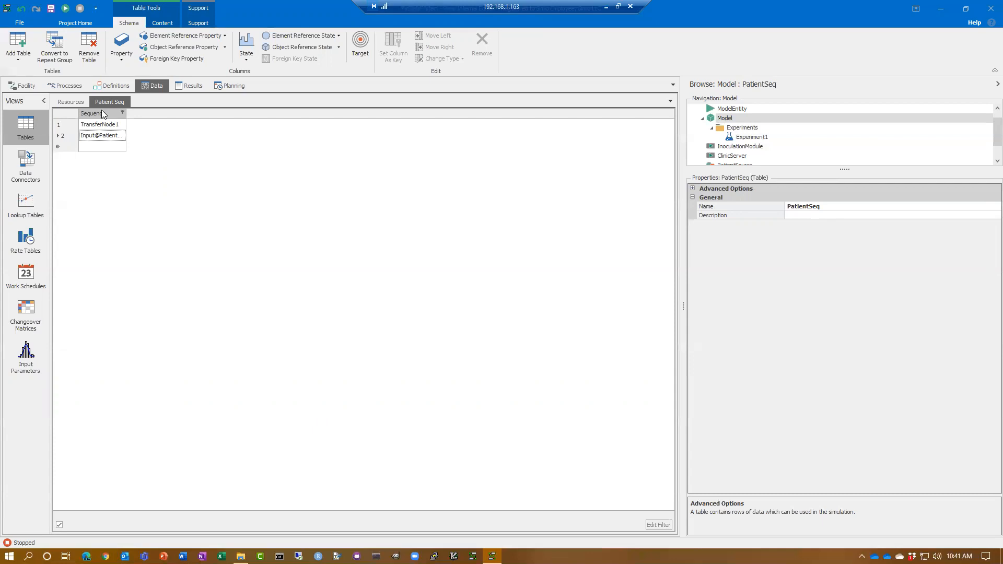
# Review the patient path in the facility and set the Patients entity's Initial Sequence to PatientSeq.
pyautogui.click(22, 86)
pyautogui.moveTo(403, 203); pyautogui.dragTo(396, 279)
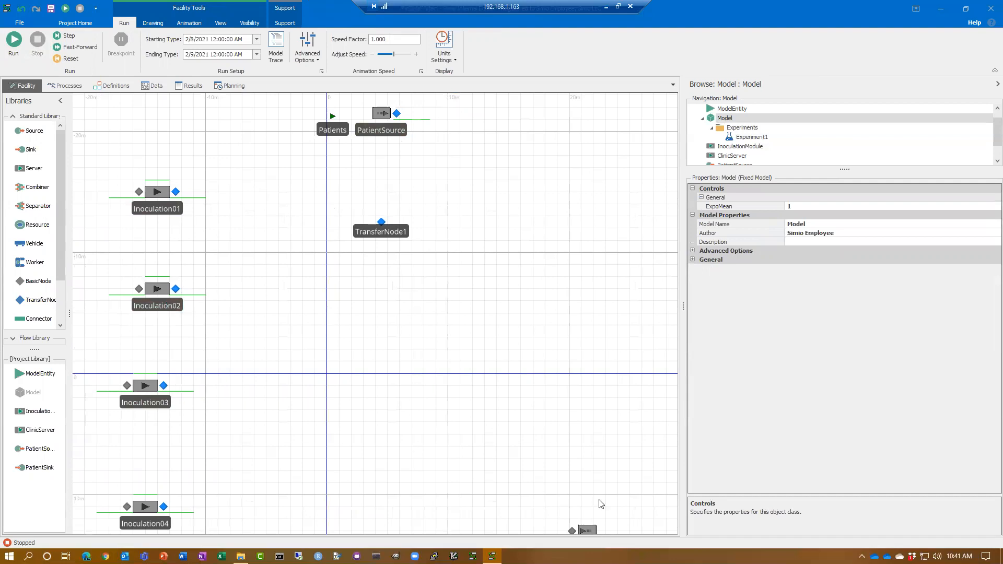
pyautogui.scroll(-1, 601, 503)
pyautogui.scroll(1, 549, 300)
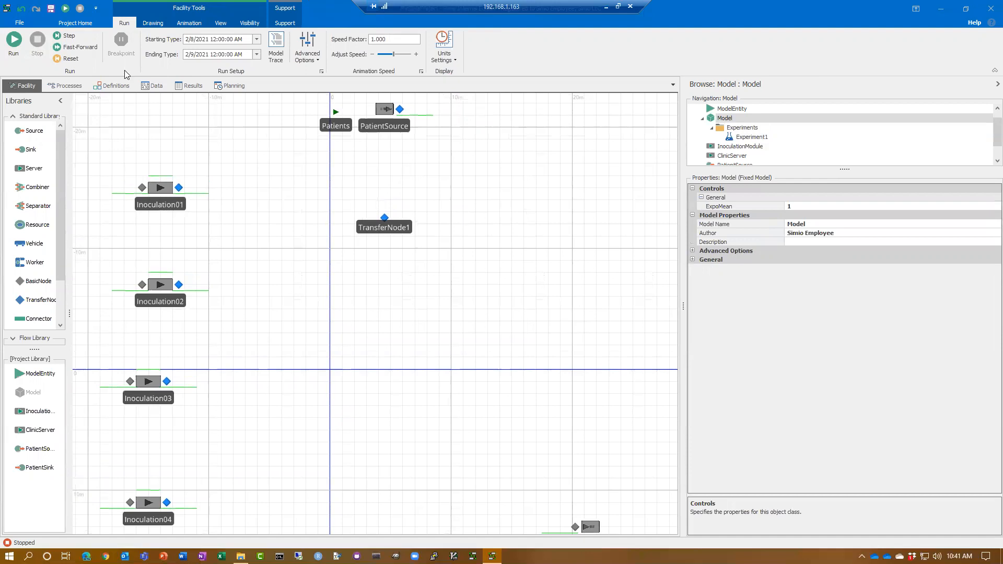
pyautogui.click(153, 85)
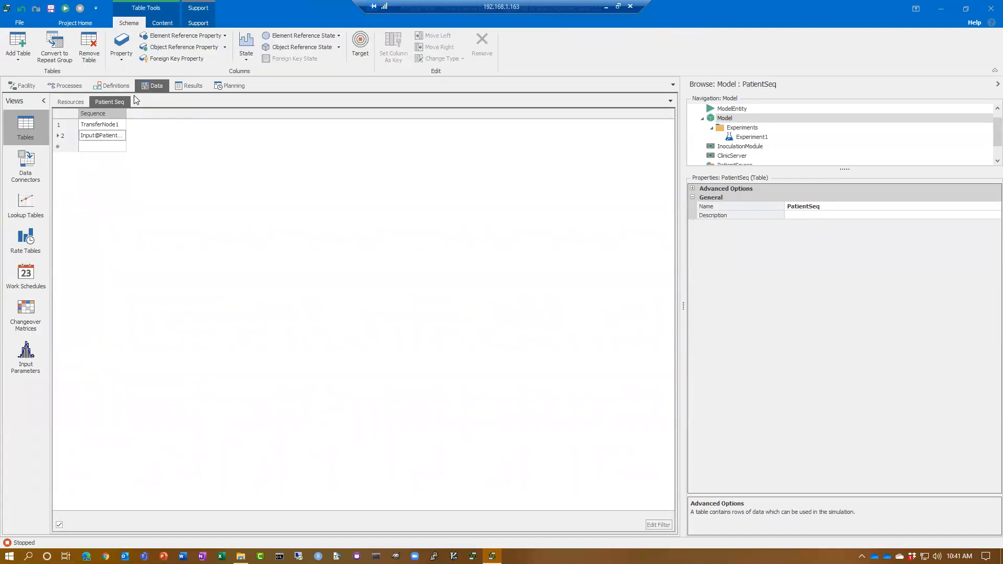
pyautogui.click(21, 86)
pyautogui.click(335, 127)
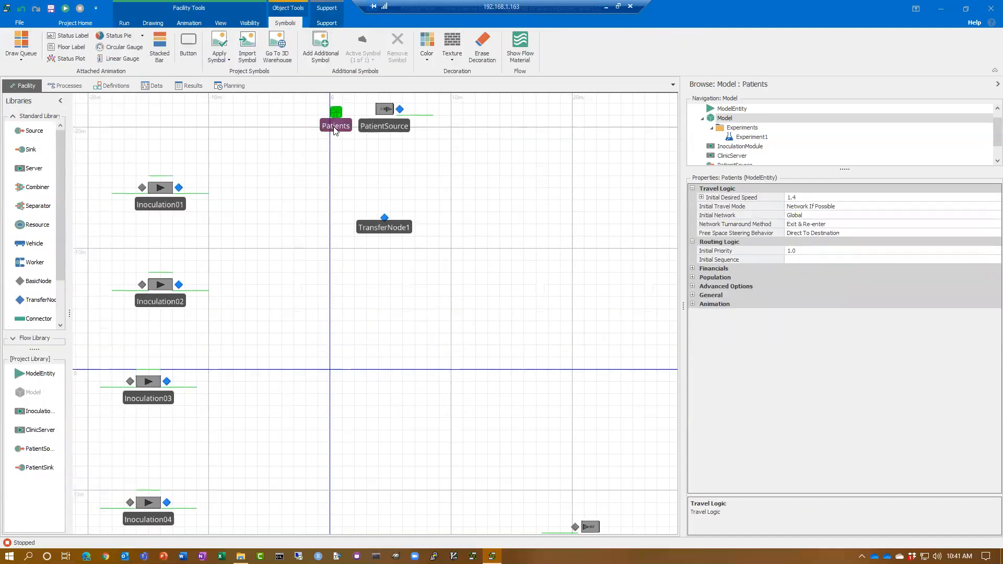
pyautogui.click(805, 259)
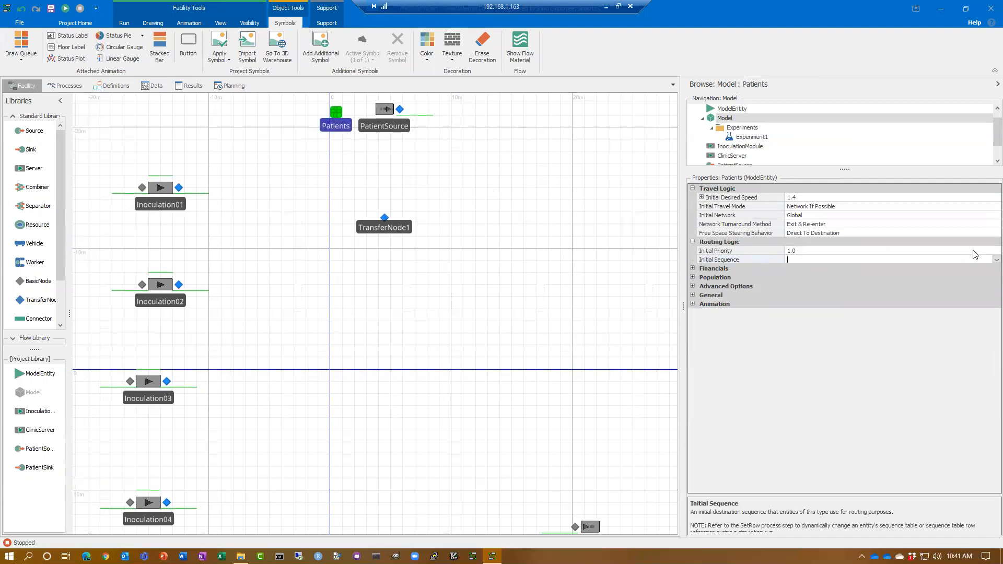
pyautogui.click(994, 260)
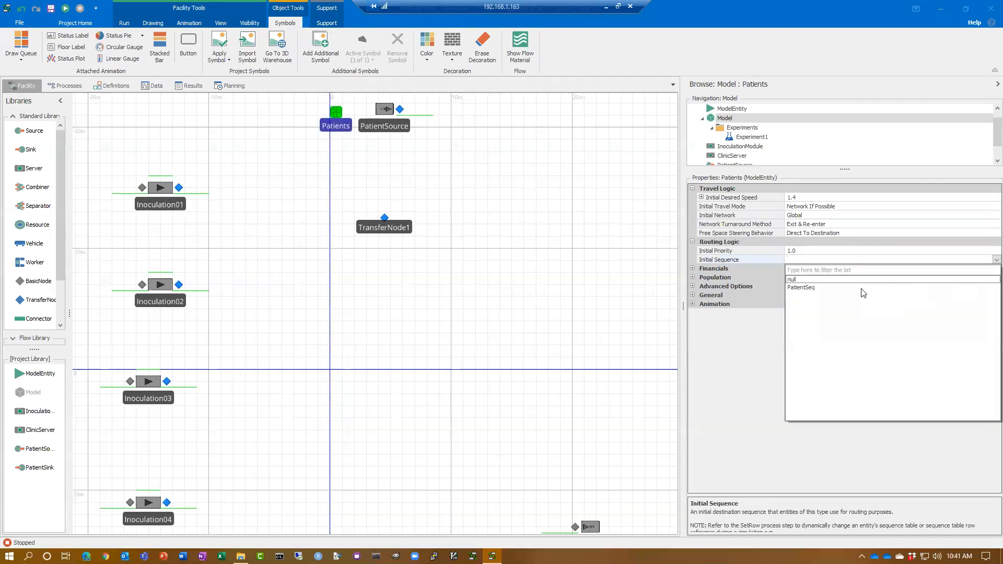
pyautogui.click(799, 290)
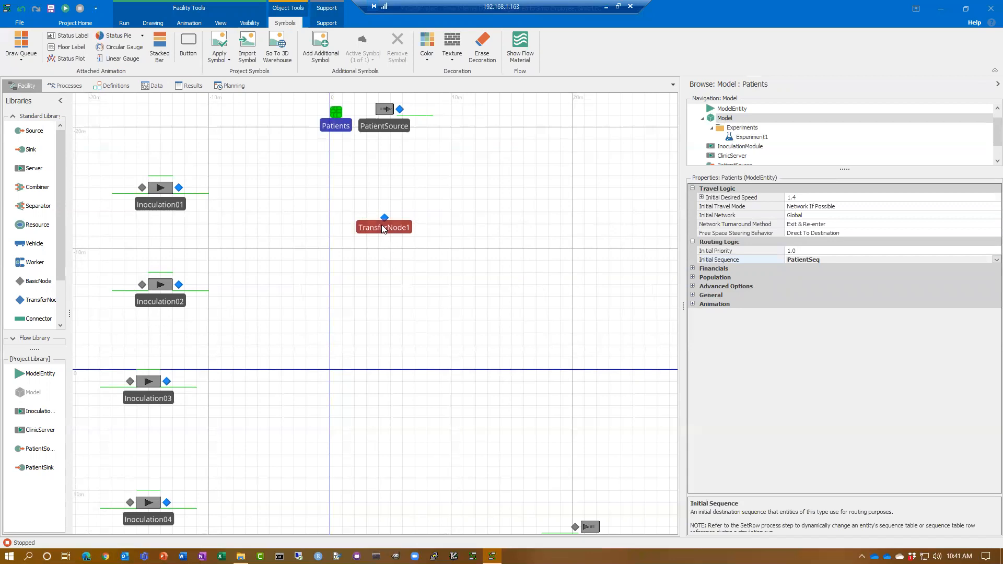
# Move TransferNode1 to about midway below Patients and PatientSource, and check PatientSource's Entity Arrival Logic properties.
pyautogui.moveTo(384, 228); pyautogui.dragTo(359, 204)
pyautogui.click(385, 110)
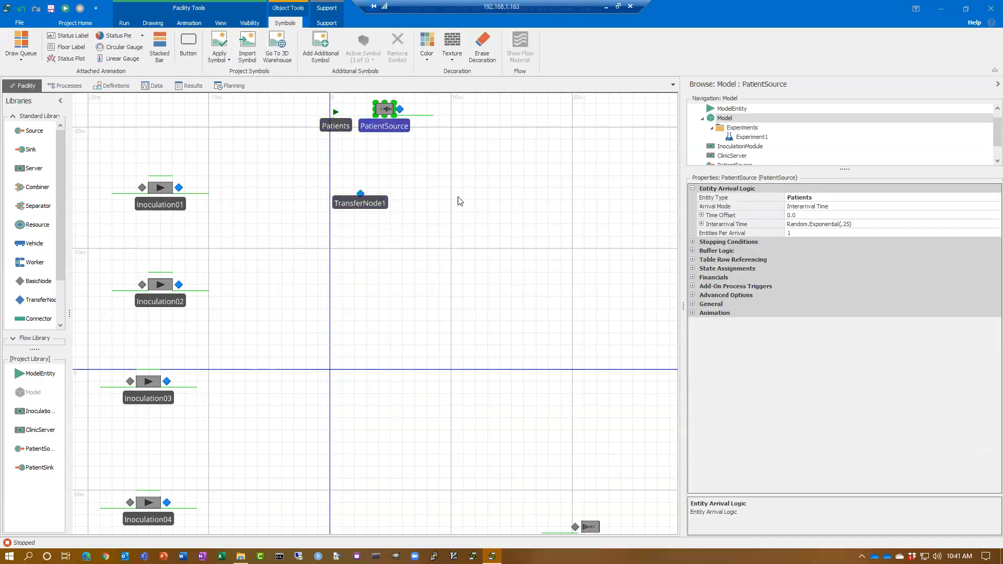
# Examine the facility layout and PatientSource's Entity Arrival Logic properties.
pyautogui.scroll(-3, 468, 184)
pyautogui.click(437, 238)
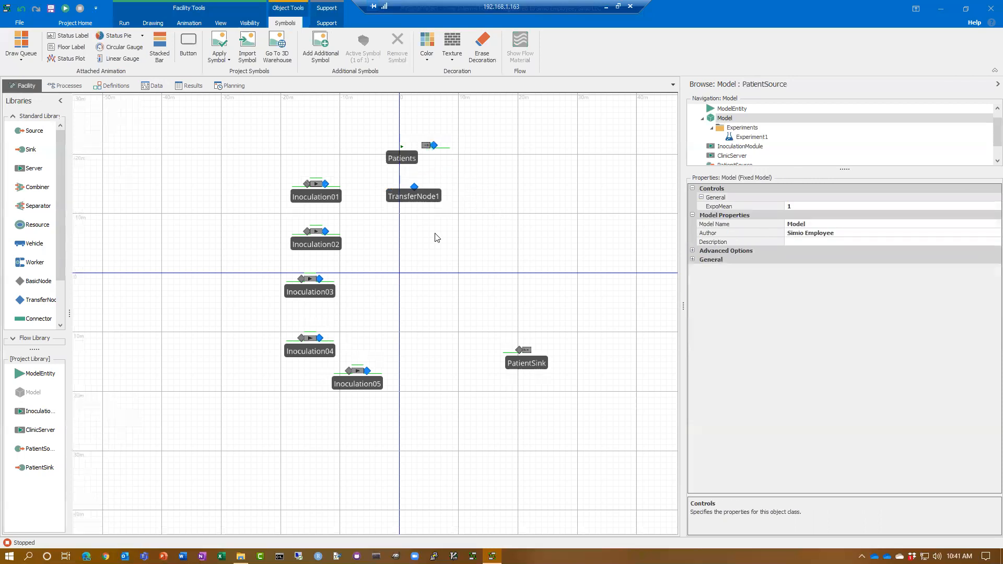
pyautogui.scroll(3, 412, 250)
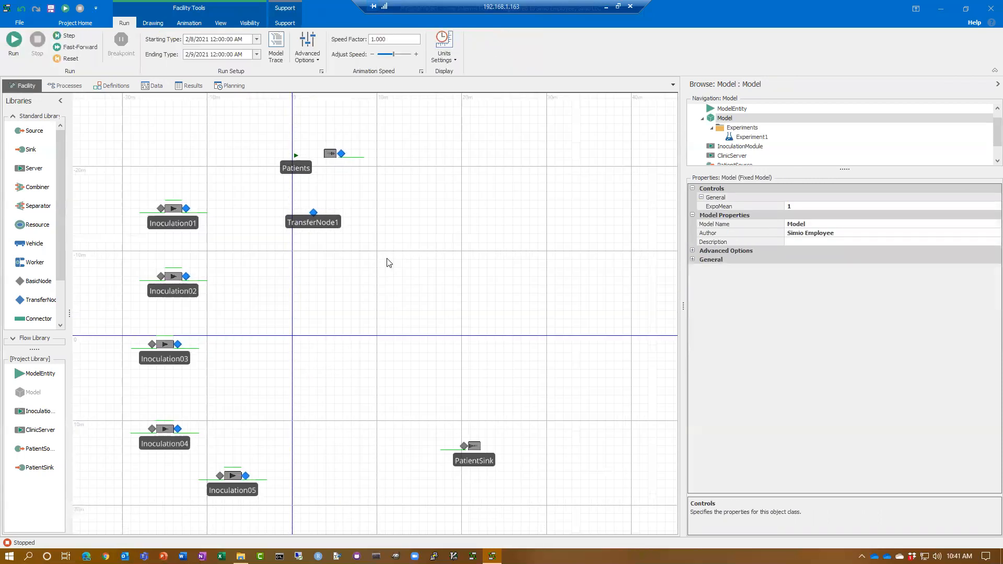
pyautogui.scroll(2, 349, 183)
pyautogui.scroll(-3, 410, 239)
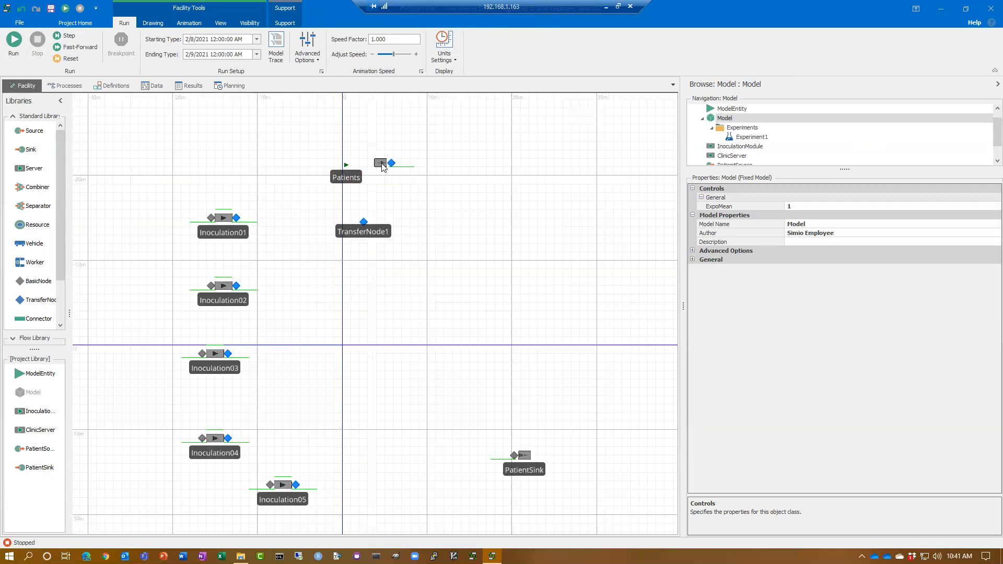
pyautogui.click(382, 165)
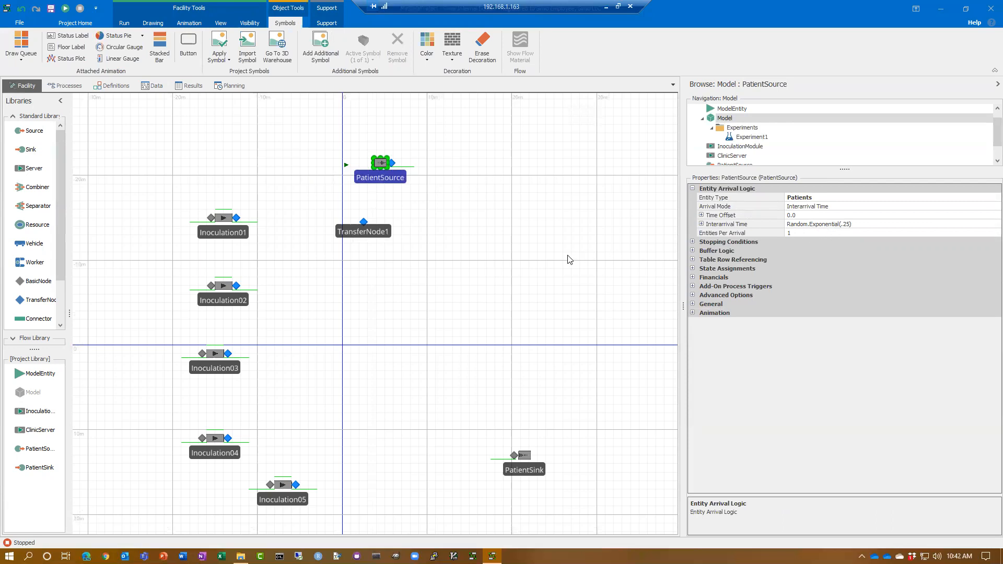
pyautogui.scroll(2, 569, 254)
pyautogui.moveTo(474, 230); pyautogui.dragTo(520, 232)
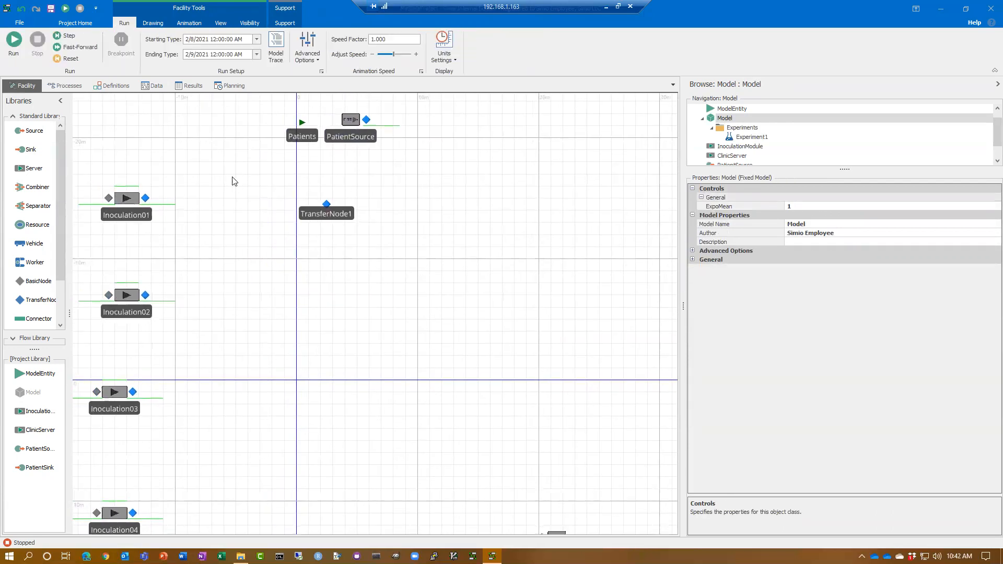
# Run the model to watch patients move from PatientSource to the inoculation stations, and stop the run.
pyautogui.scroll(-2, 269, 209)
pyautogui.click(22, 42)
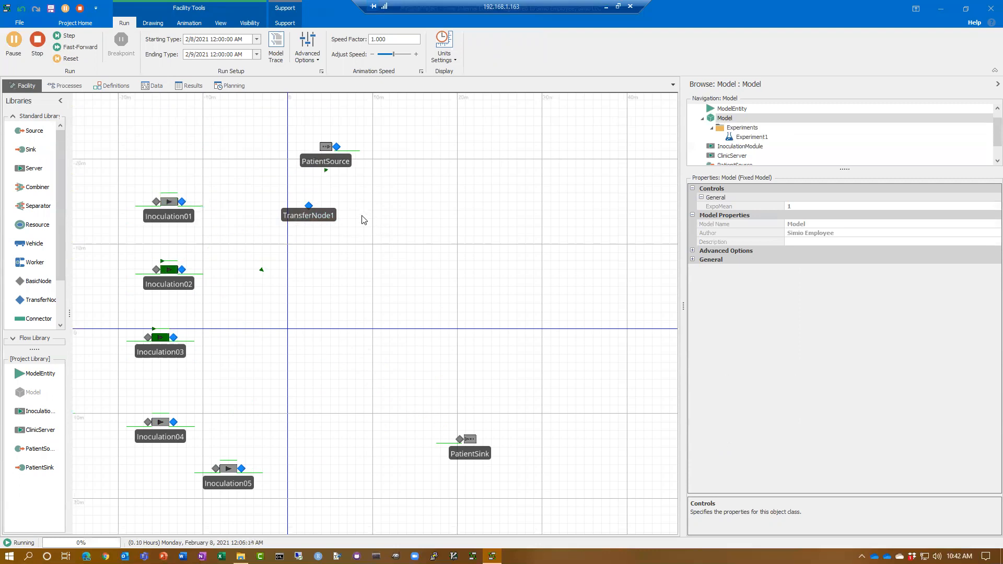
pyautogui.click(37, 39)
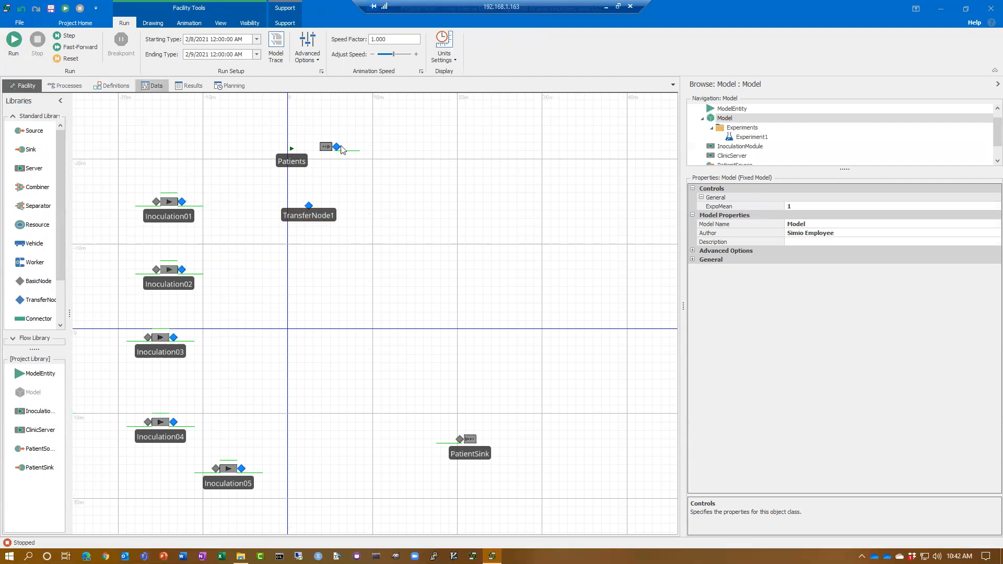
# Set the model's ExpoMean control to 10.
pyautogui.click(811, 207)
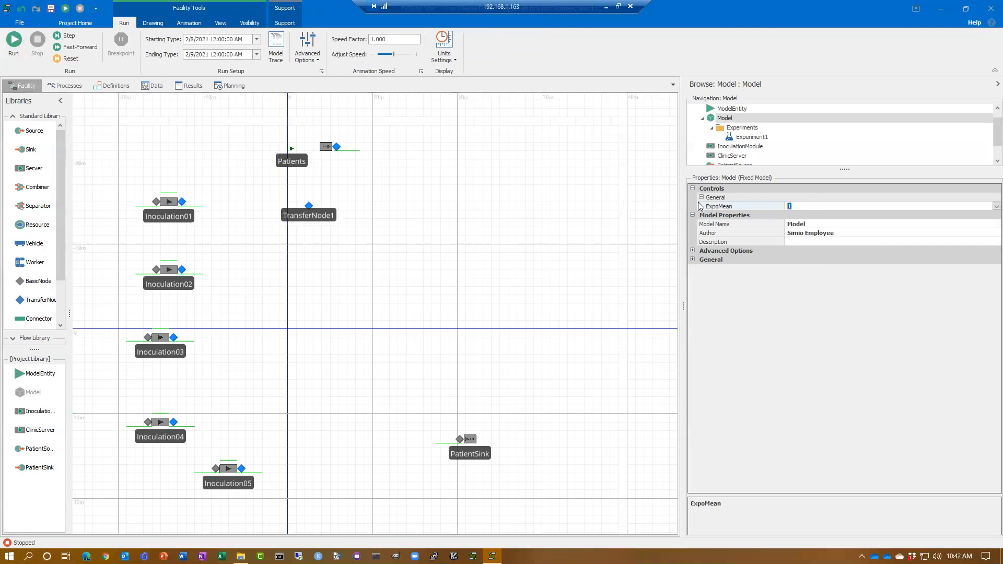
pyautogui.write('10')
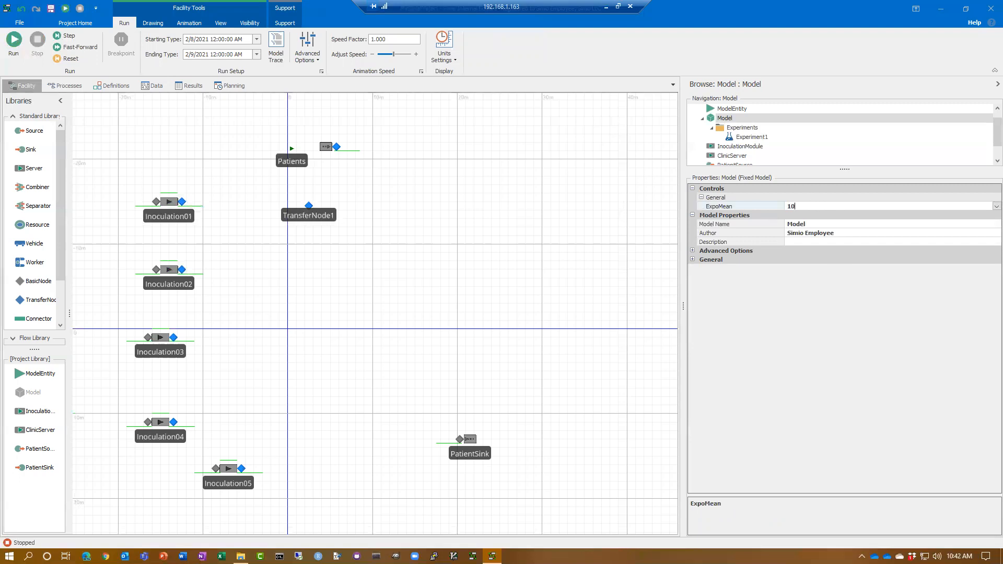
pyautogui.click(632, 253)
pyautogui.click(829, 207)
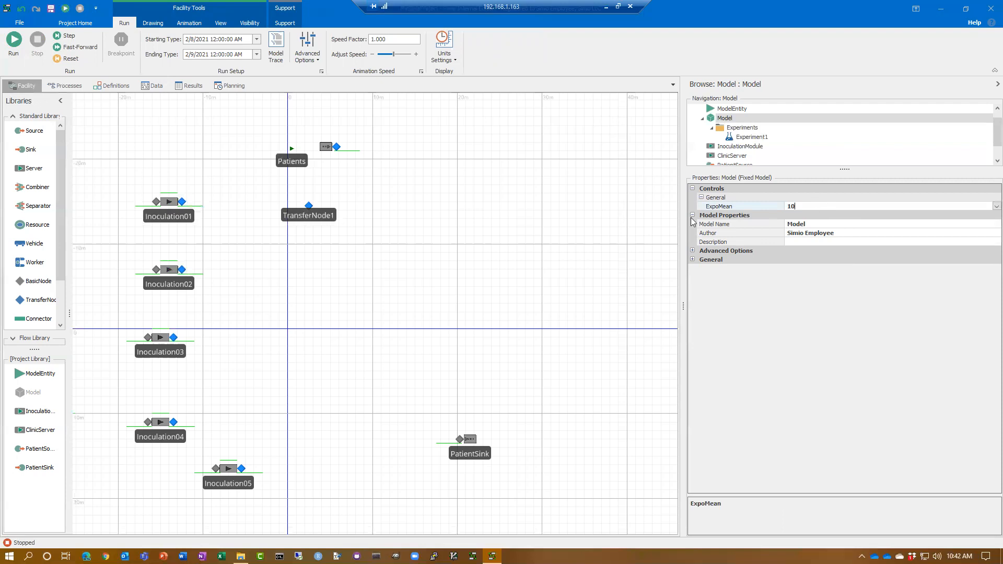
pyautogui.click(615, 225)
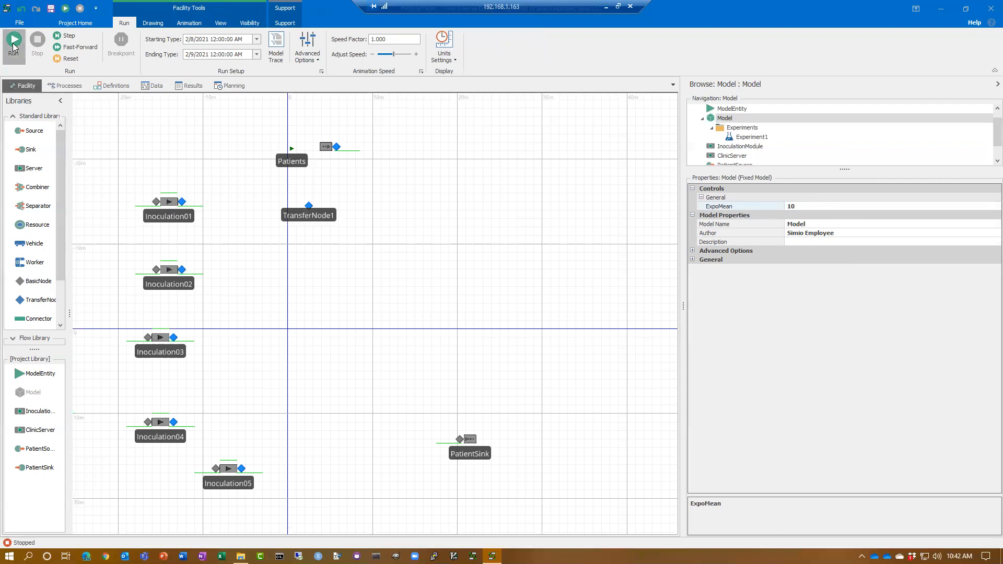
# Rerun the model, observe patient flow around TransferNode1 and all five inoculation stations, and stop the simulation.
pyautogui.click(14, 47)
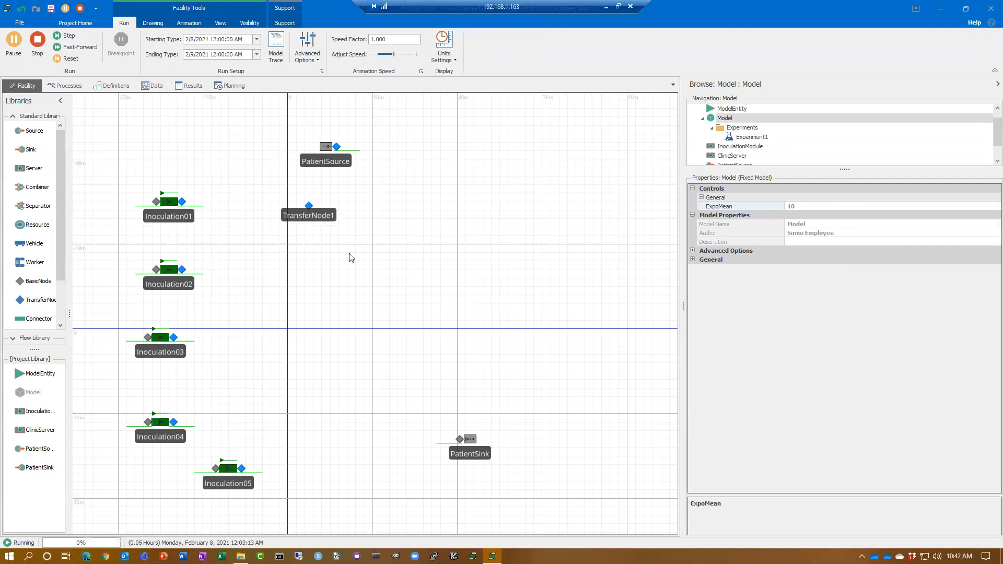
pyautogui.scroll(2, 346, 271)
pyautogui.moveTo(290, 253); pyautogui.dragTo(342, 231)
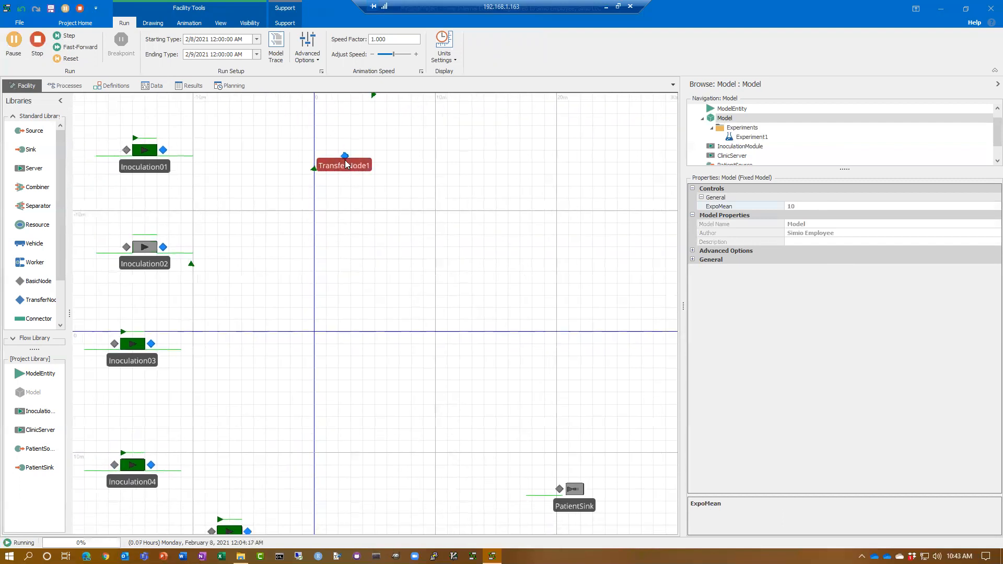
pyautogui.moveTo(289, 318); pyautogui.dragTo(326, 219)
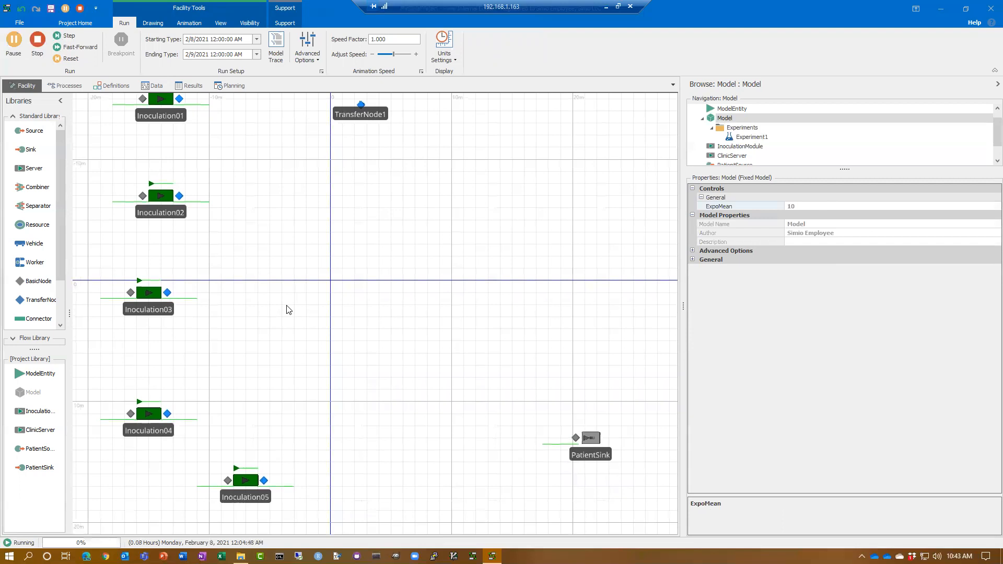
pyautogui.scroll(-2, 287, 309)
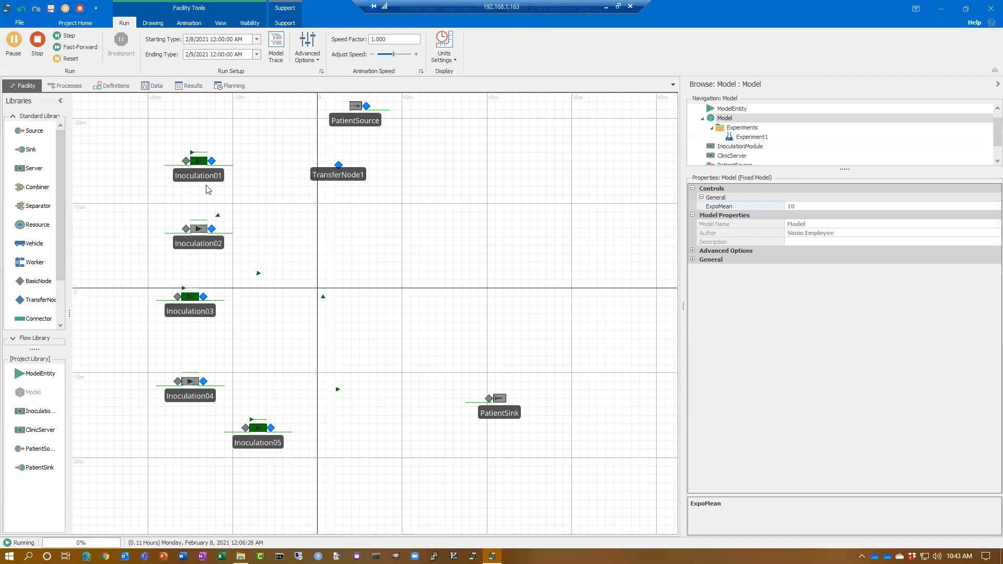
pyautogui.click(39, 47)
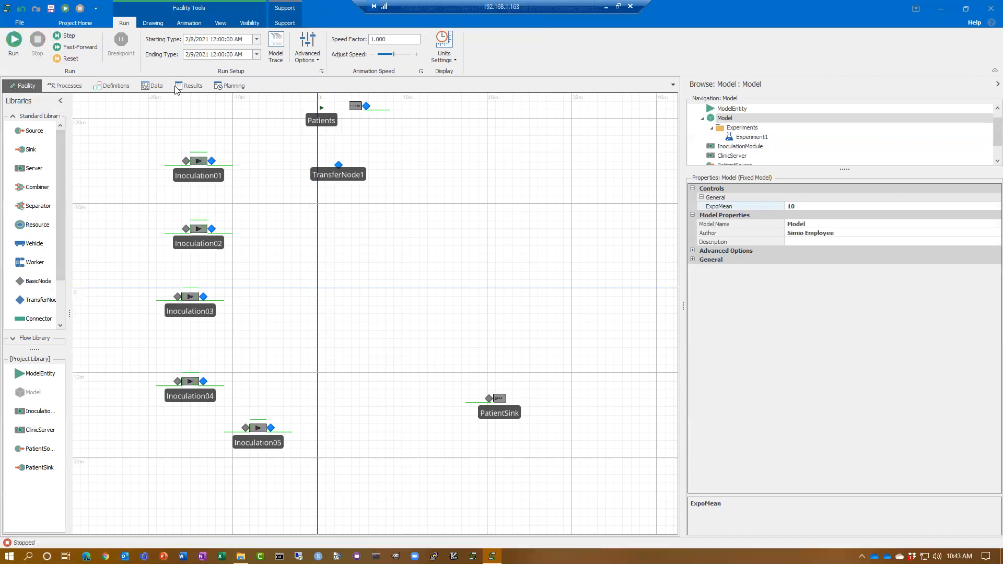
# Review how the Resources table's TimeExpression1 column uses ExpoMean for the inoculation stations, and return to the facility.
pyautogui.click(153, 86)
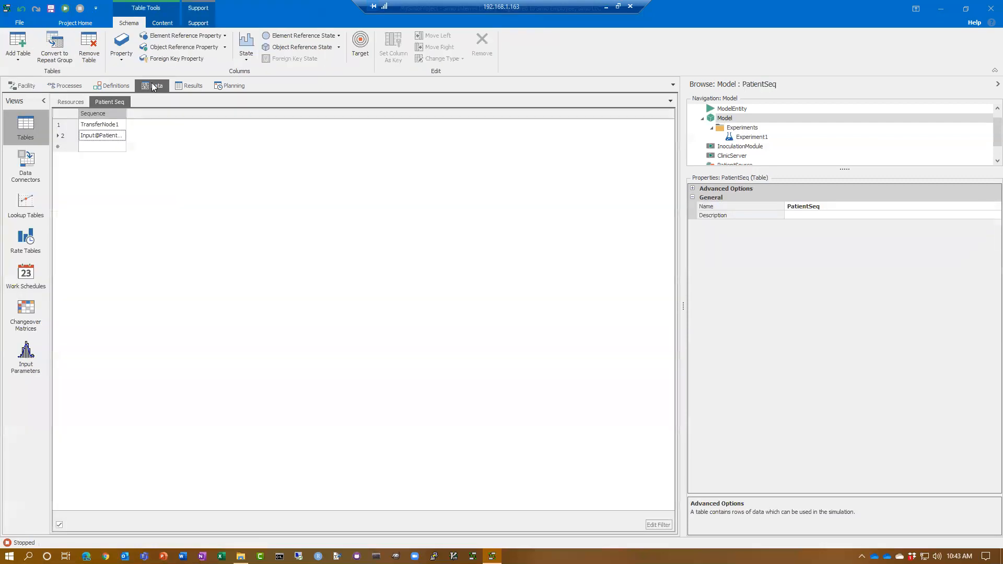
pyautogui.click(75, 103)
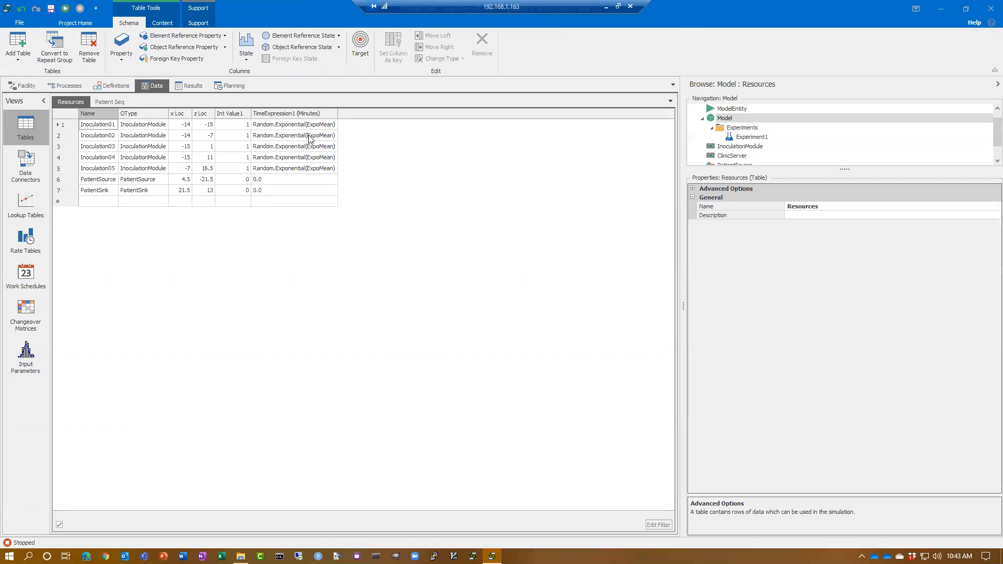
pyautogui.click(26, 86)
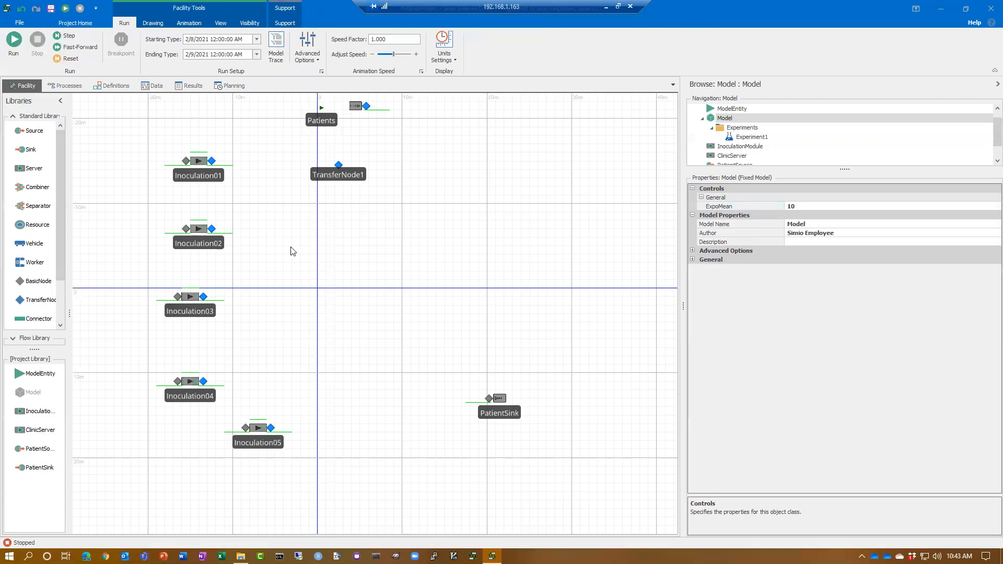
pyautogui.scroll(1, 329, 282)
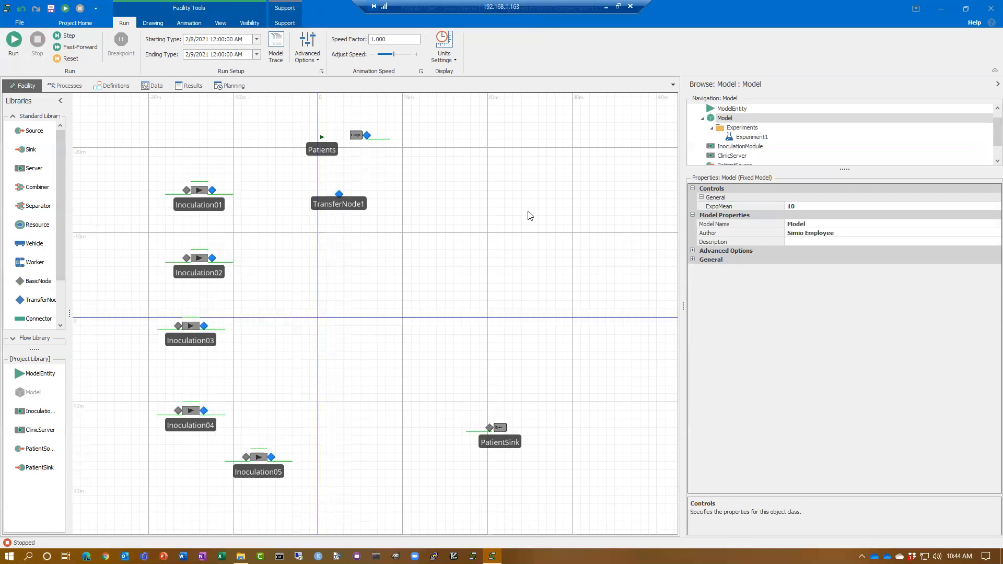
# Inspect InoculationModule's property definitions, processes and empty facility, and return to the main Model.
pyautogui.click(753, 147)
pyautogui.doubleClick(754, 151)
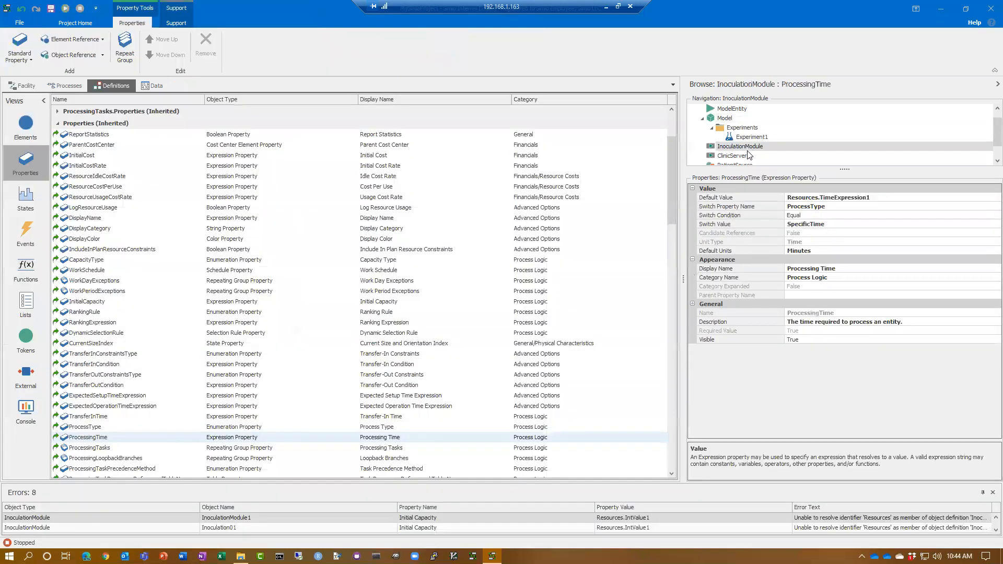
pyautogui.click(66, 89)
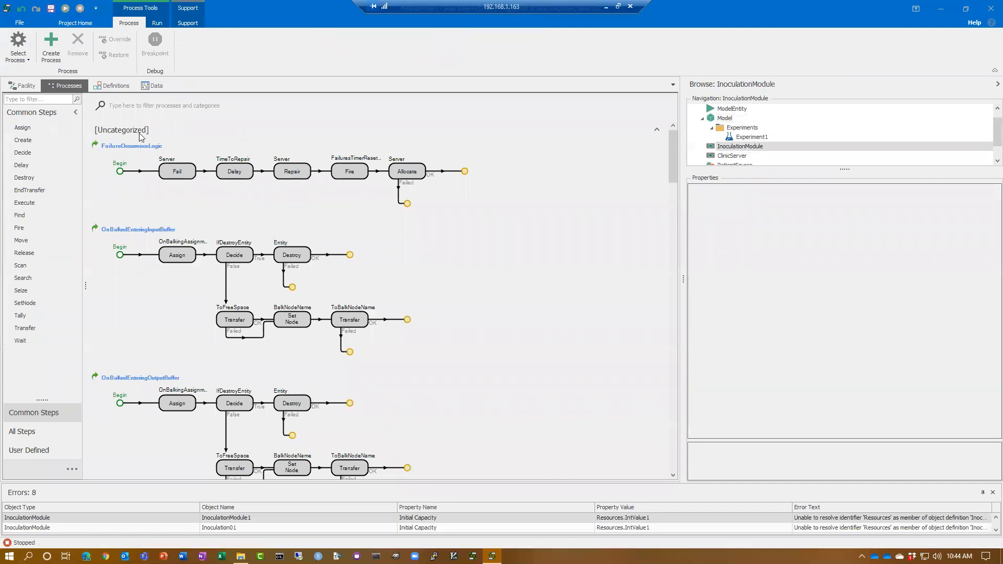
pyautogui.click(15, 83)
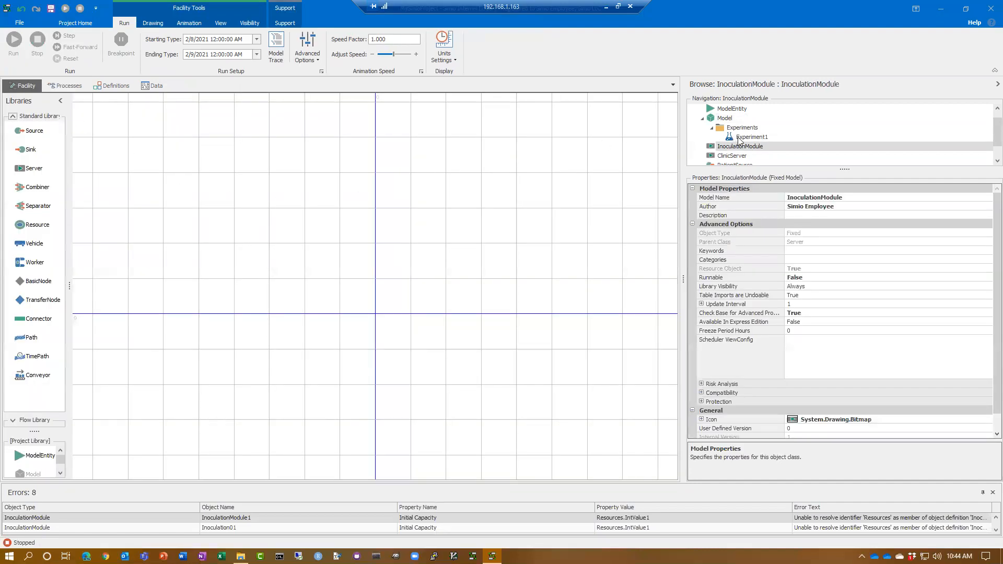
pyautogui.doubleClick(730, 119)
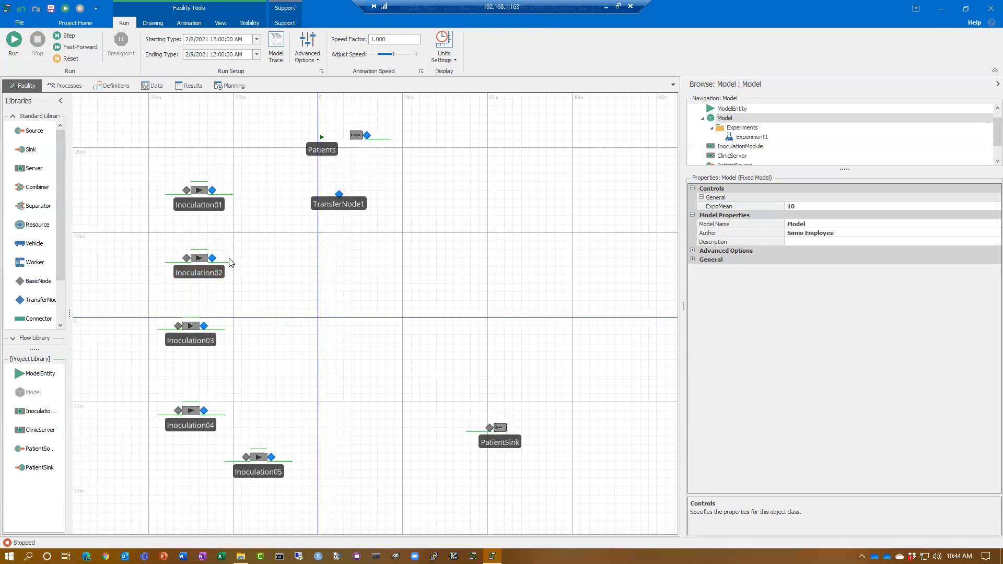
# Open InoculationModule's external definition and delete its default server symbol.
pyautogui.click(744, 146)
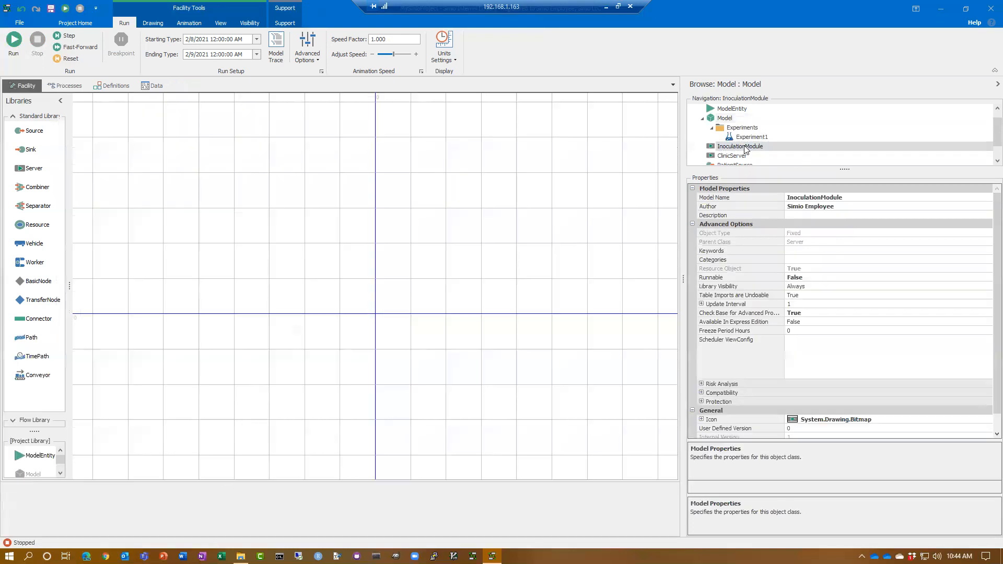
pyautogui.click(127, 89)
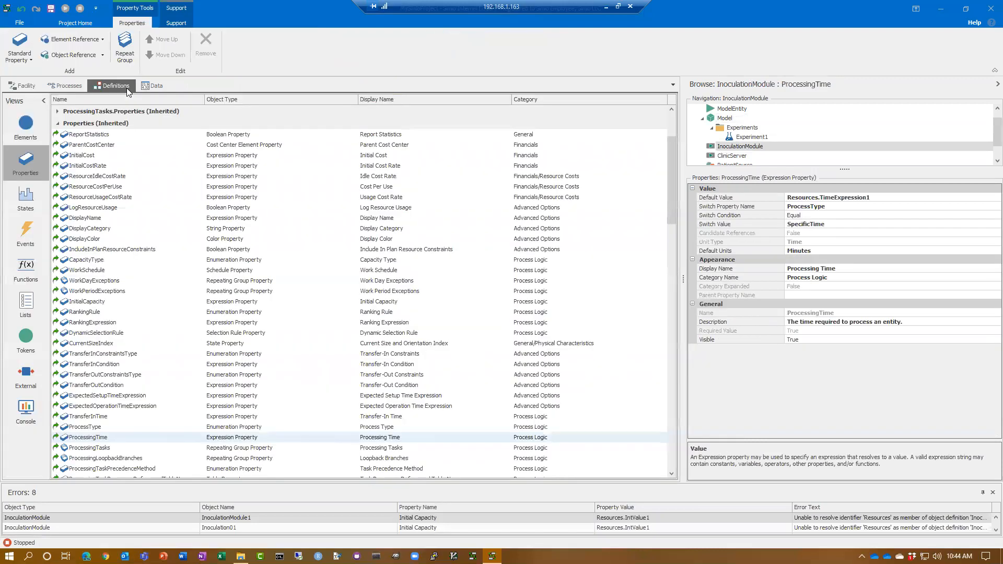
pyautogui.click(29, 375)
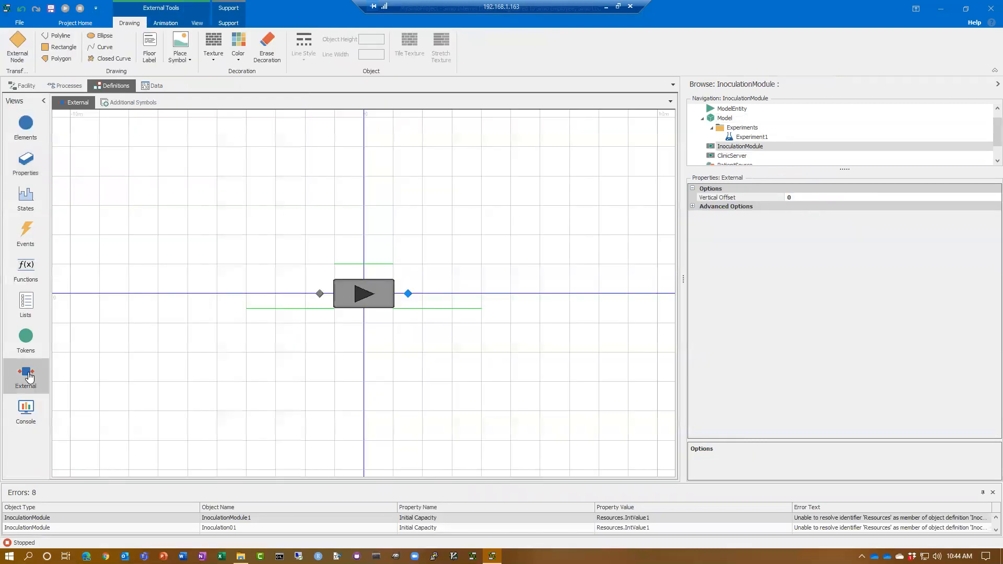
pyautogui.click(353, 310)
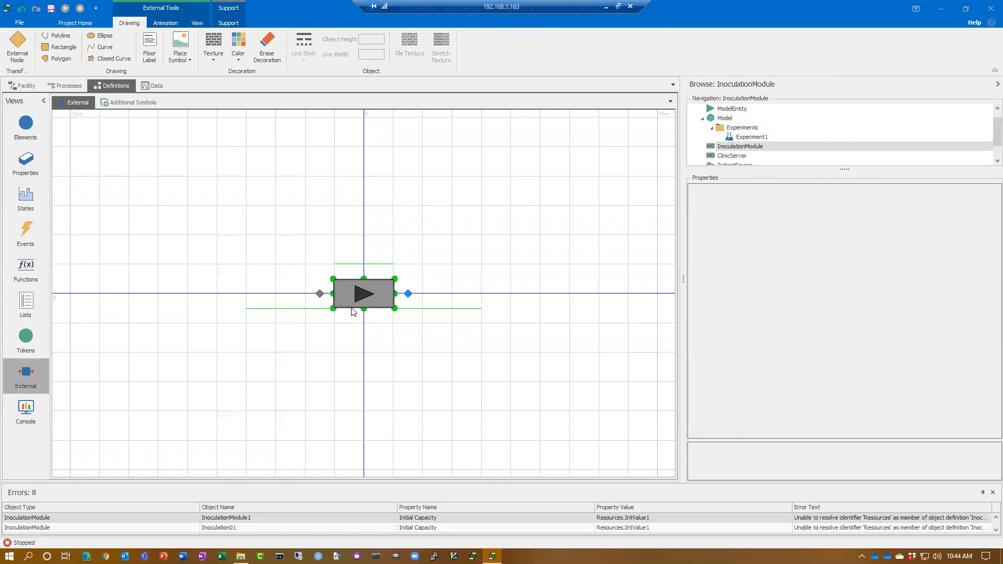
pyautogui.press('Delete')
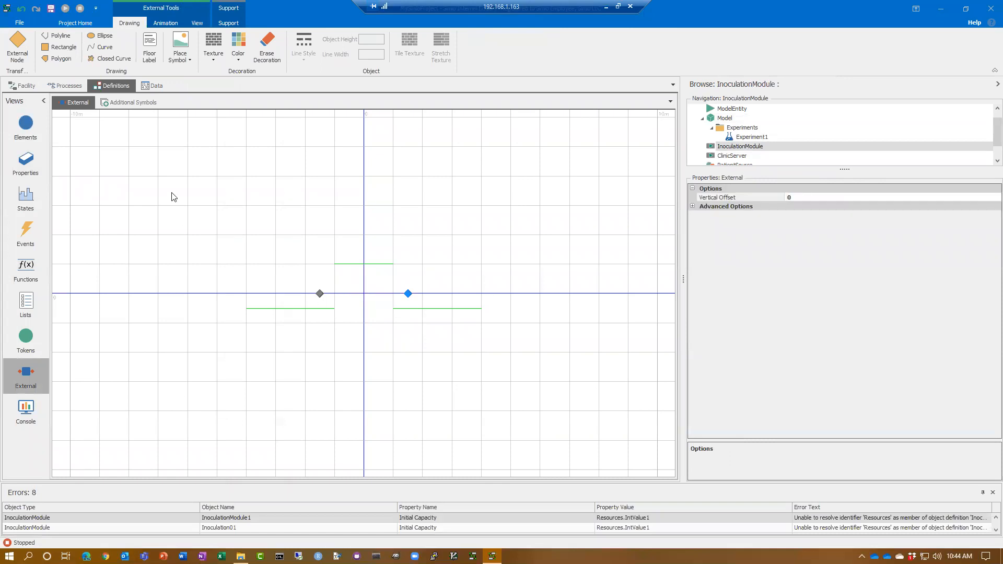
# Draw a rectangle between the input and output nodes as InoculationModule's new symbol.
pyautogui.click(59, 47)
pyautogui.moveTo(342, 279); pyautogui.dragTo(394, 307)
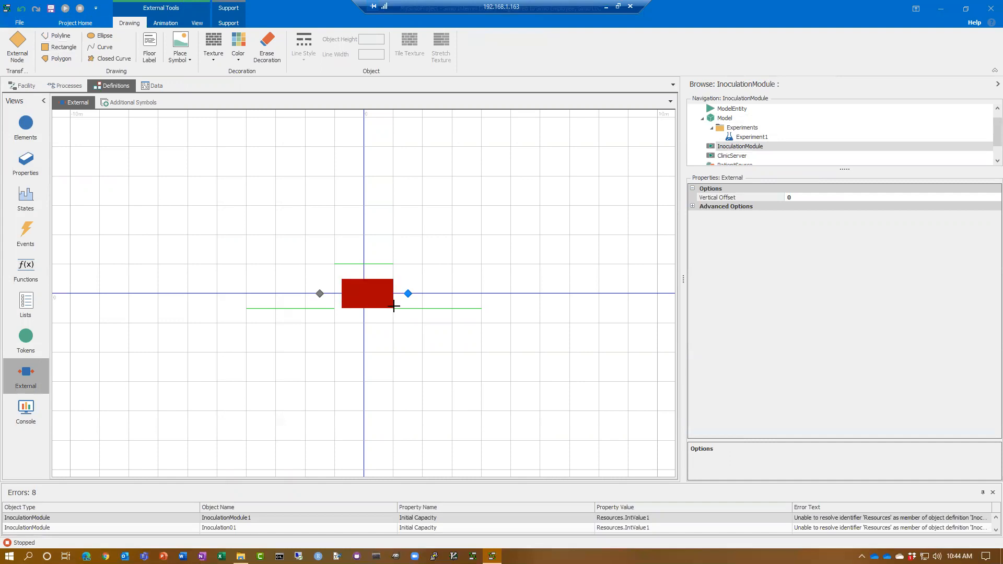
pyautogui.click(395, 308)
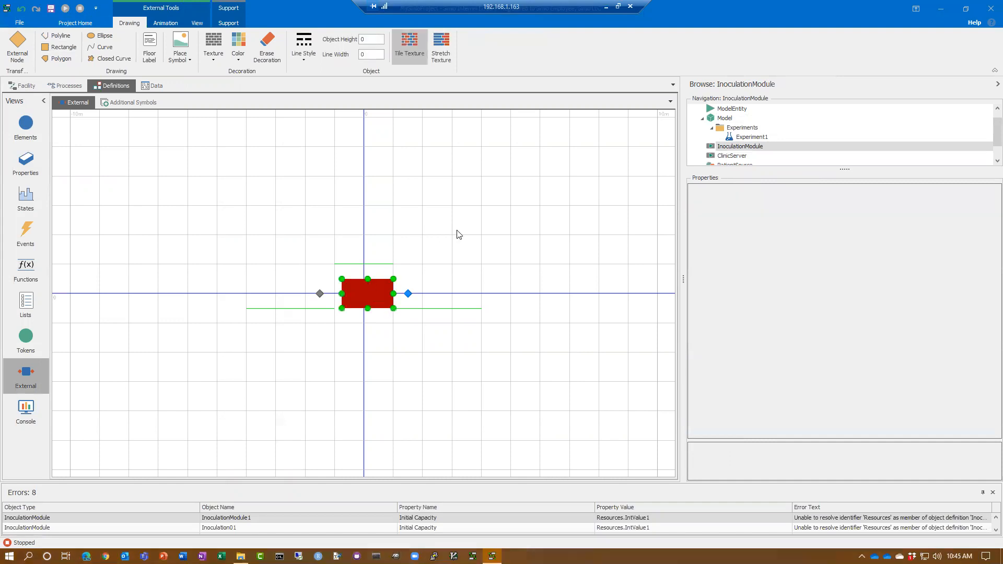
pyautogui.click(406, 333)
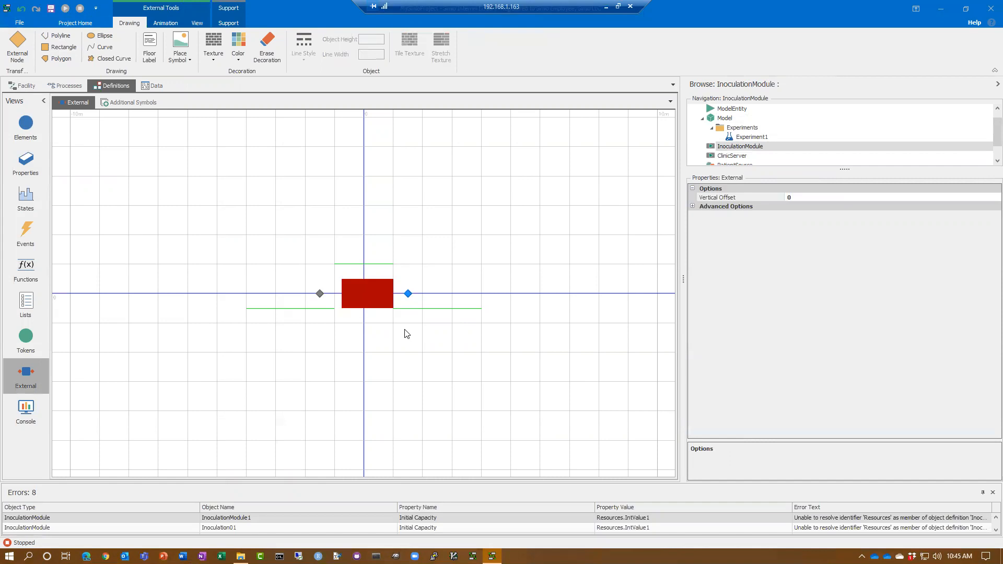
# Delete the input and output buffer queue lines beside InoculationModule's rectangle.
pyautogui.click(413, 310)
pyautogui.click(340, 319)
pyautogui.click(308, 310)
pyautogui.click(315, 315)
# Set the Processing.Contents queue to Point alignment, raise its first point and extend its other end beyond the rectangle.
pyautogui.click(378, 265)
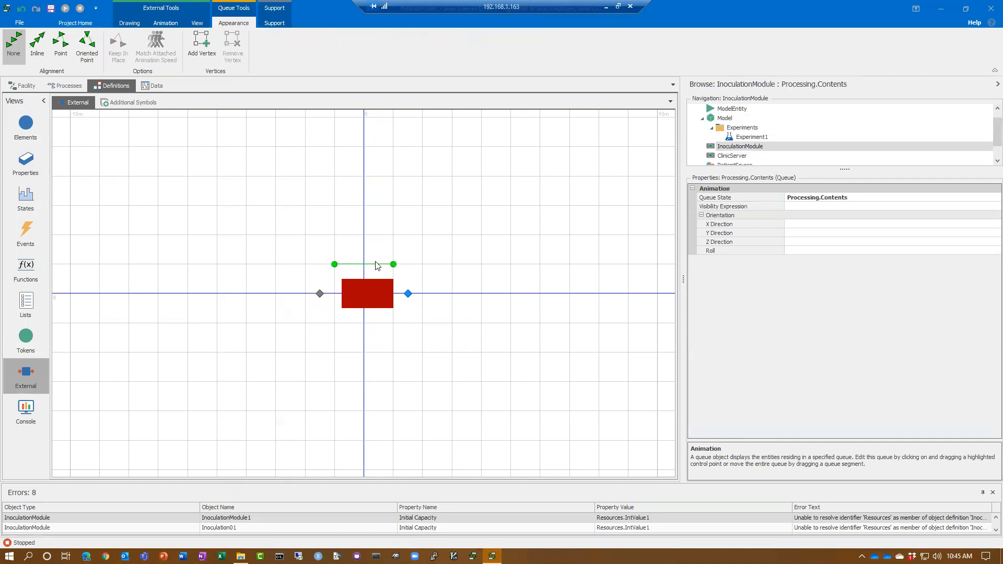
pyautogui.click(60, 44)
pyautogui.moveTo(368, 265); pyautogui.dragTo(334, 242)
pyautogui.moveTo(394, 265); pyautogui.dragTo(423, 265)
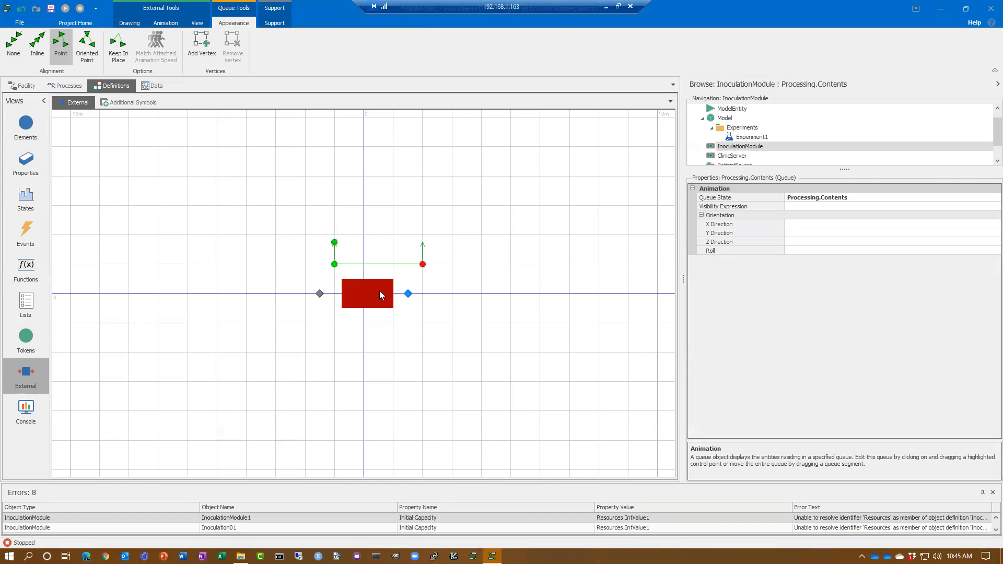
# Move InoculationModule's input and output nodes side by side above the rectangle, lower the Processing.Contents queue onto it, and check the layout in 3D.
pyautogui.click(320, 293)
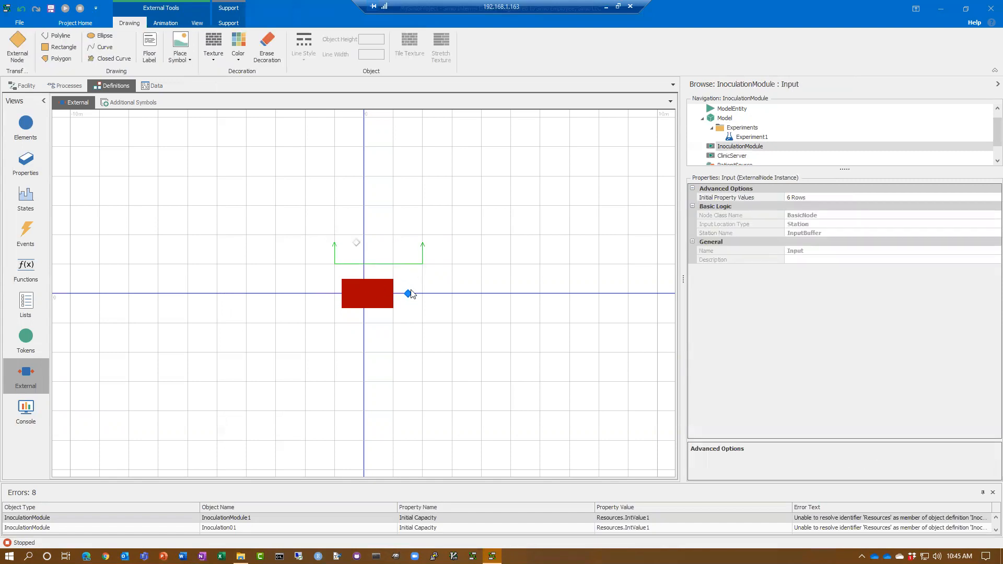
pyautogui.moveTo(409, 293)
pyautogui.mouseDown()
pyautogui.moveTo(397, 251)
pyautogui.moveTo(375, 244)
pyautogui.moveTo(405, 273)
pyautogui.moveTo(398, 296)
pyautogui.mouseUp()
pyautogui.moveTo(371, 242); pyautogui.dragTo(356, 265)
pyautogui.click(388, 232)
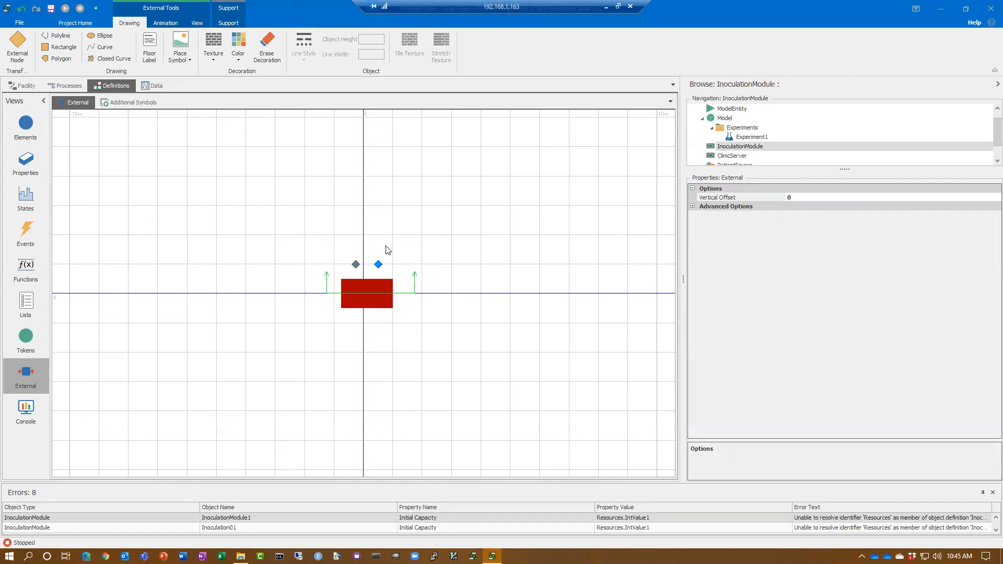
pyautogui.press('3')
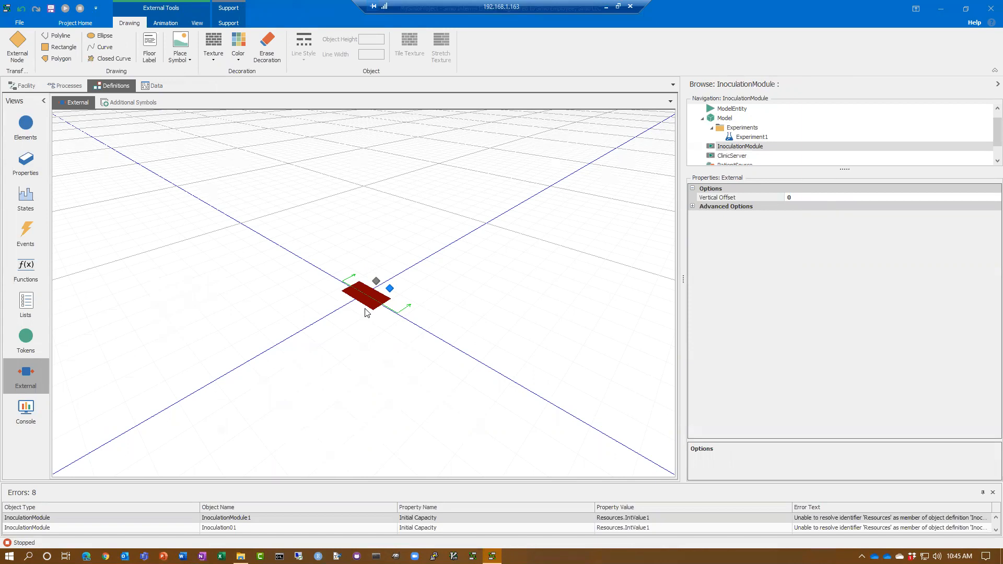
pyautogui.press('2')
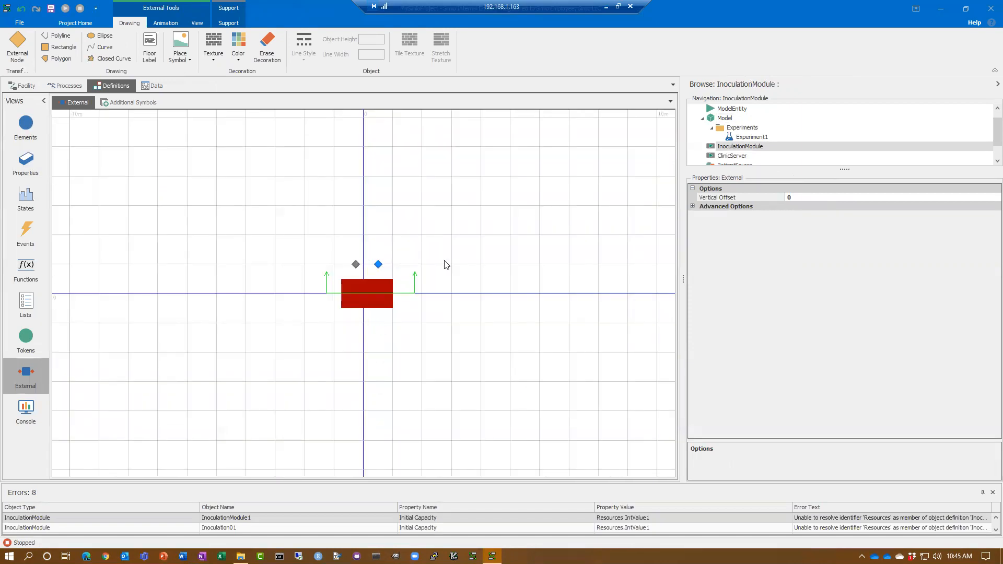
# Copy the Inoculation01 to Inoculation05 rows in the main model's Resources table and delete them from it.
pyautogui.click(722, 120)
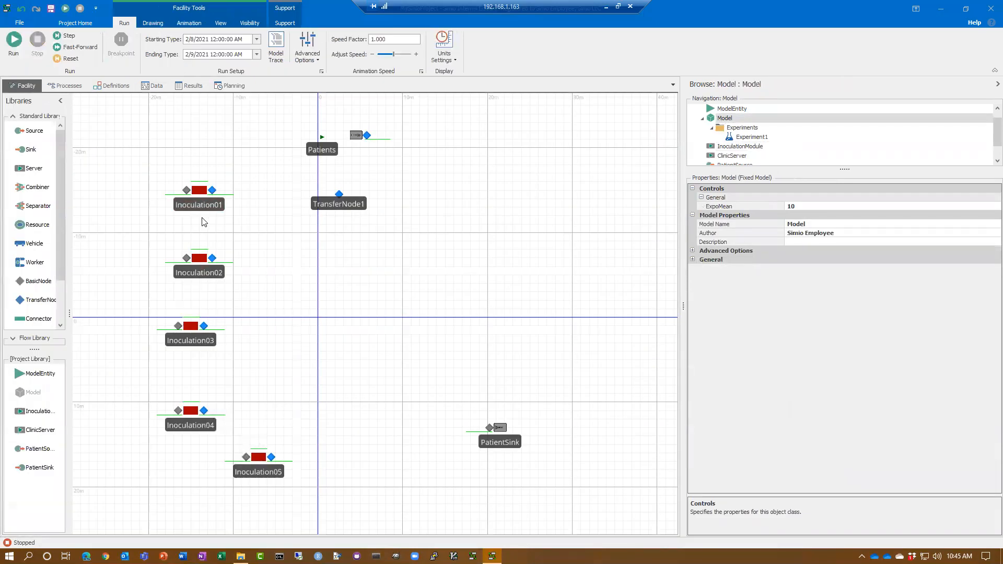
pyautogui.scroll(2, 203, 220)
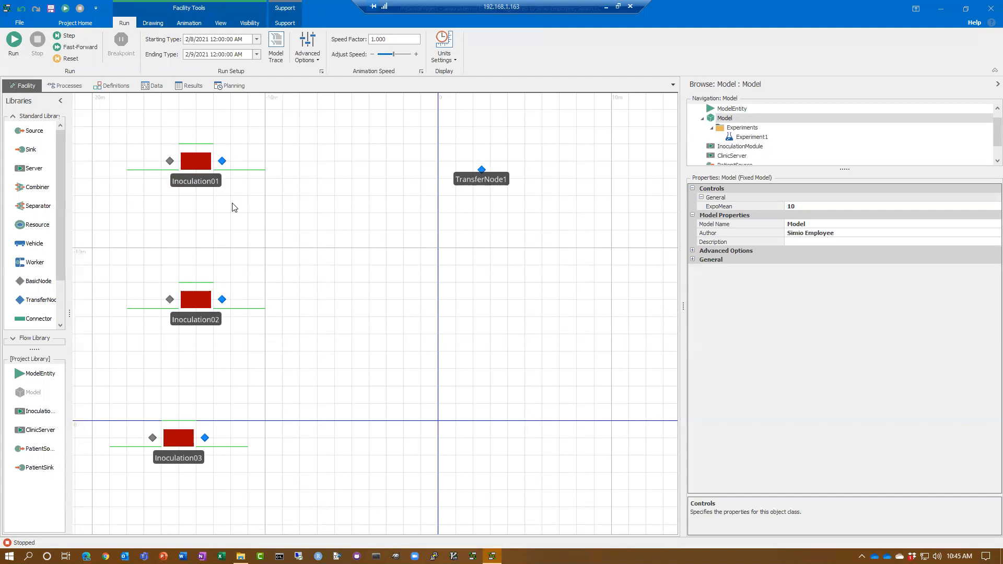
pyautogui.click(156, 86)
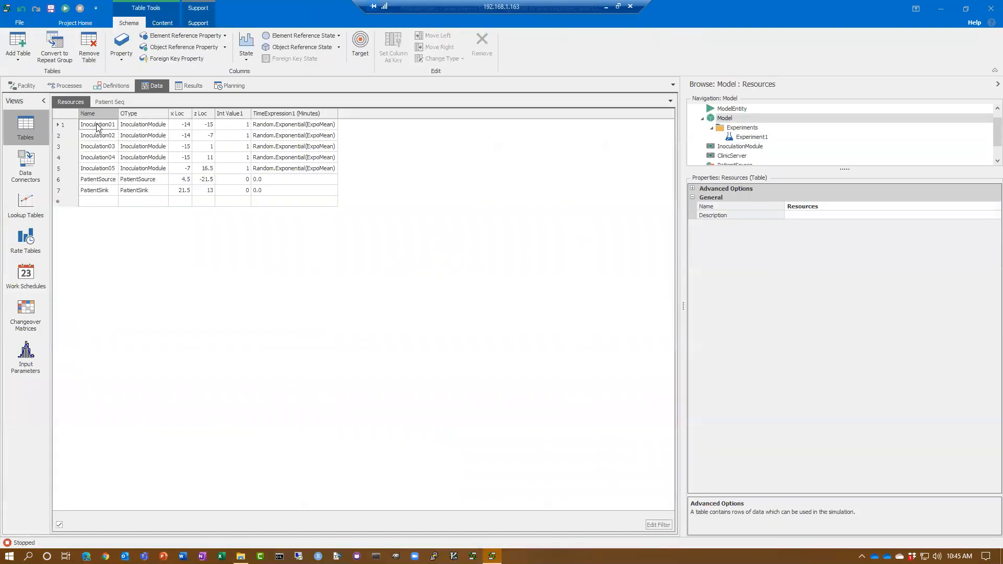
pyautogui.moveTo(97, 127); pyautogui.dragTo(291, 168)
pyautogui.hotkey('ctrl', 'c')
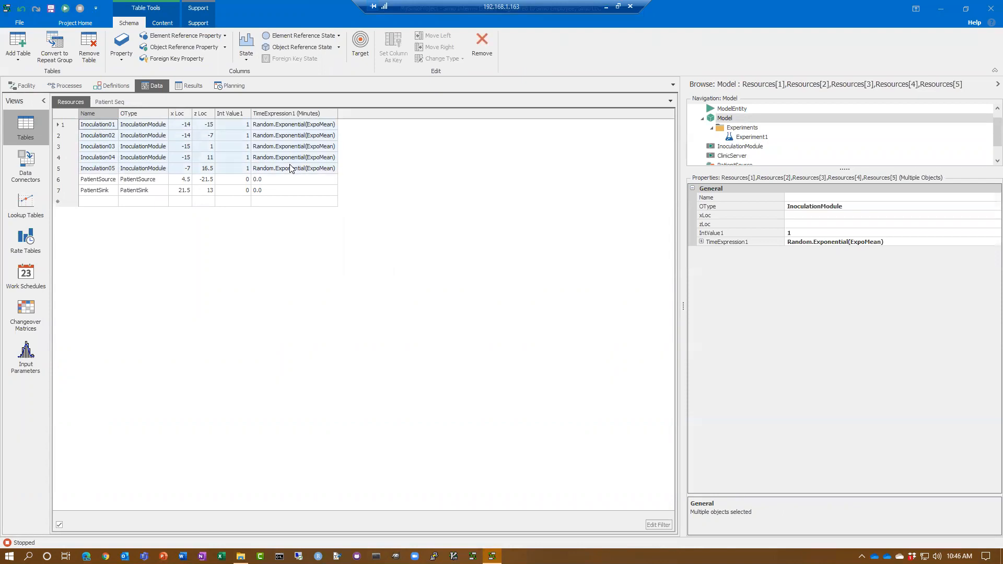
pyautogui.press('Delete')
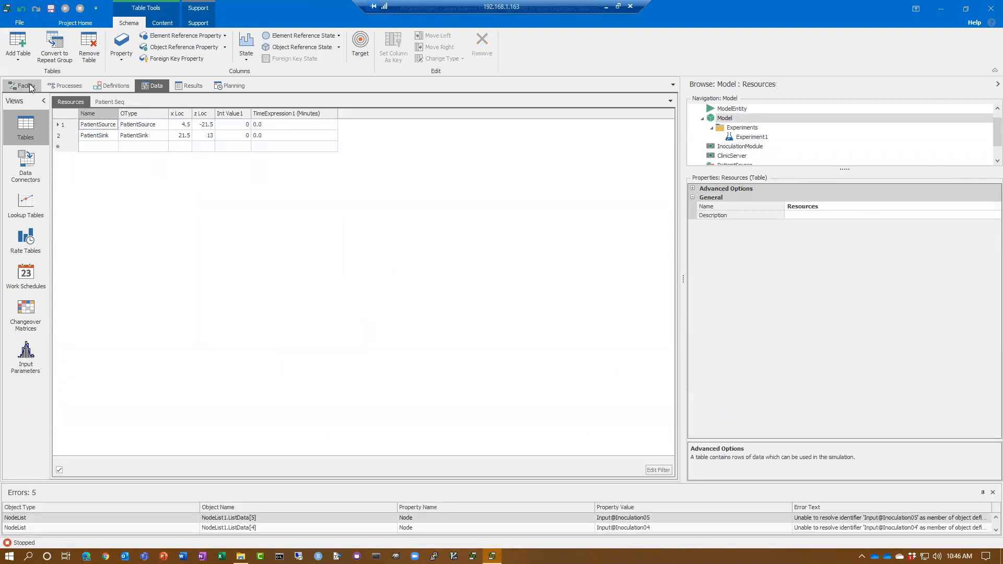
# Paste the five copied Inoculation rows back at the end of the Resources table and view the recreated objects in the facility.
pyautogui.click(28, 87)
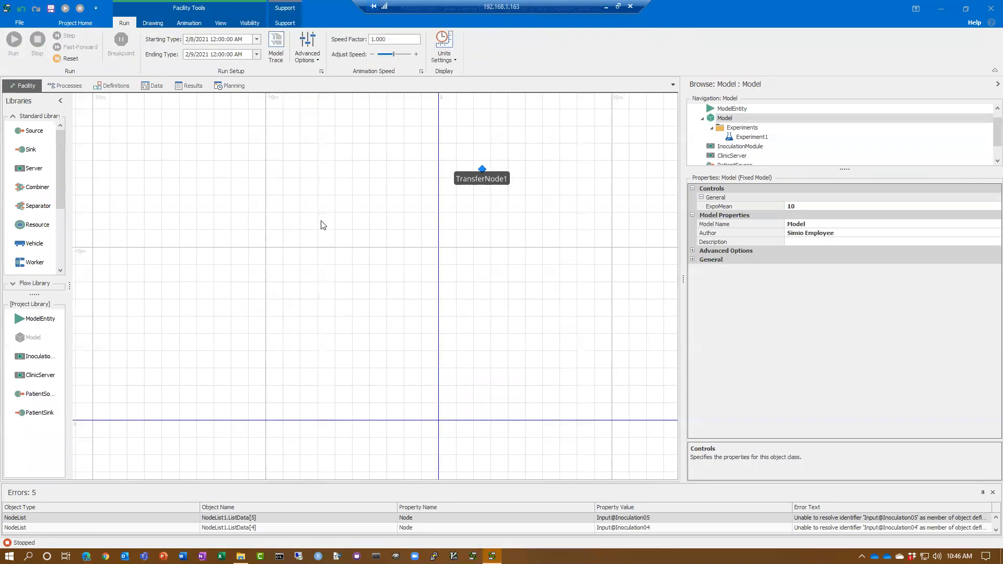
pyautogui.scroll(-3, 309, 250)
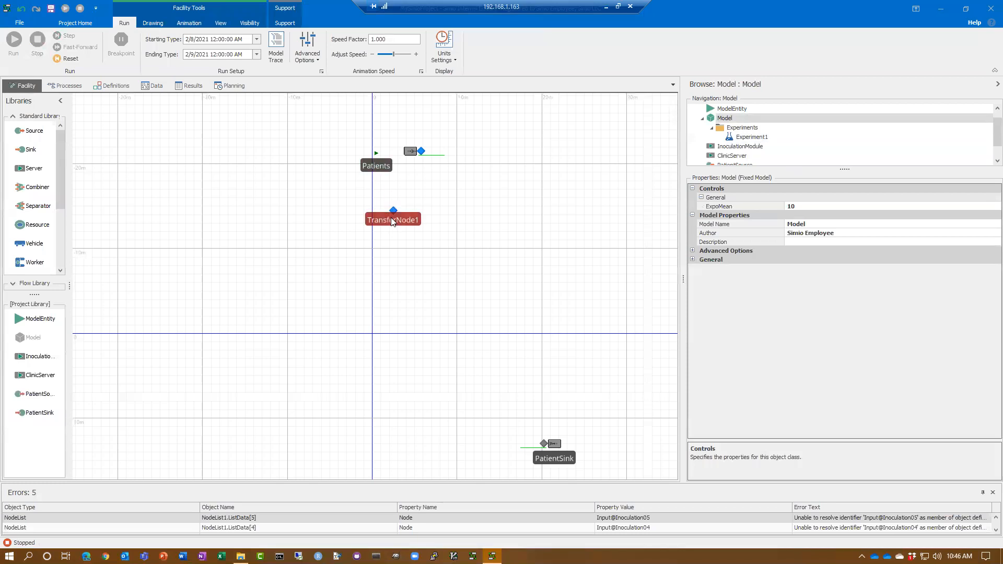
pyautogui.click(154, 87)
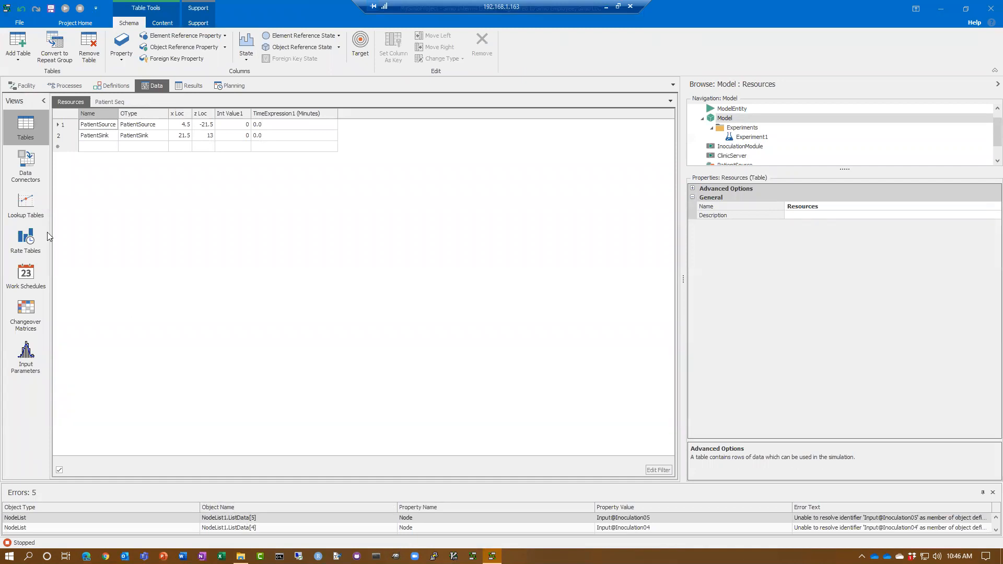
pyautogui.click(92, 147)
pyautogui.press('Escape')
pyautogui.hotkey('ctrl', 'v')
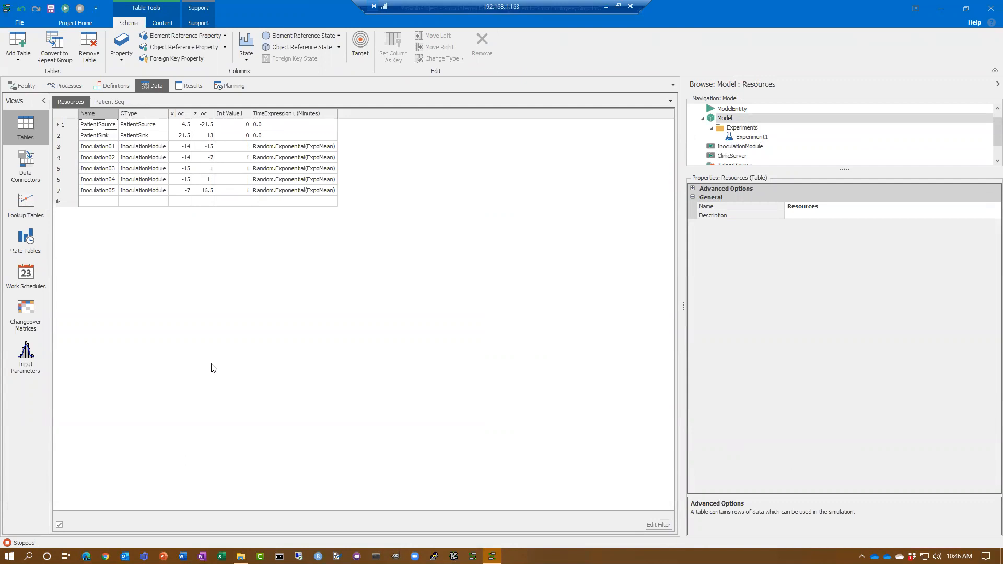
pyautogui.click(26, 86)
pyautogui.scroll(-2, 309, 316)
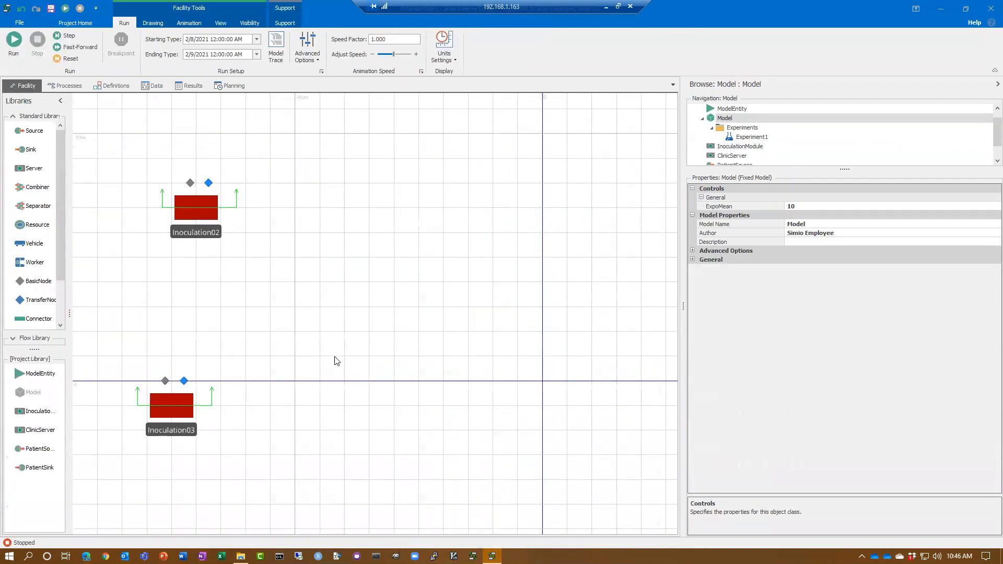
pyautogui.moveTo(325, 316); pyautogui.dragTo(324, 328)
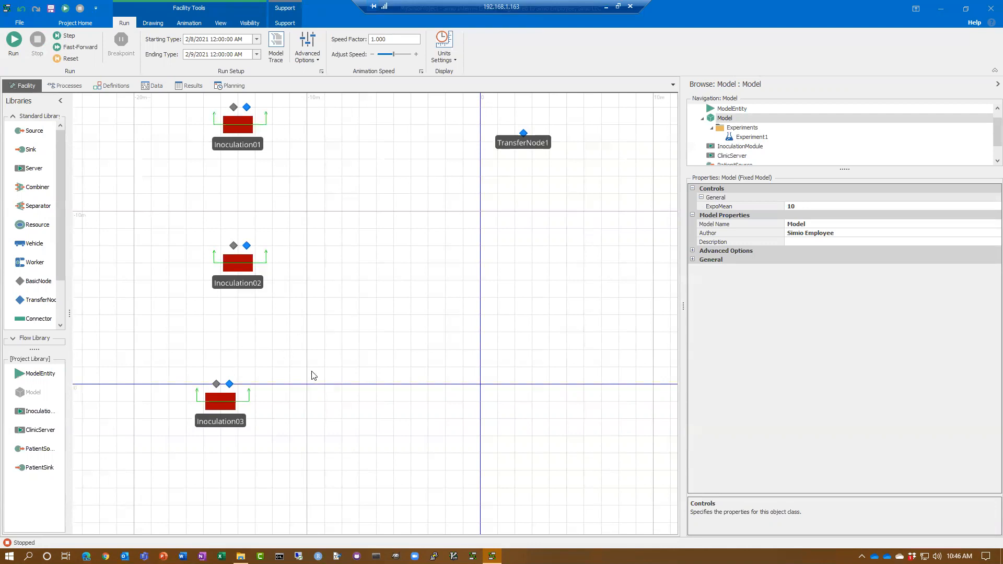
pyautogui.scroll(-4, 366, 360)
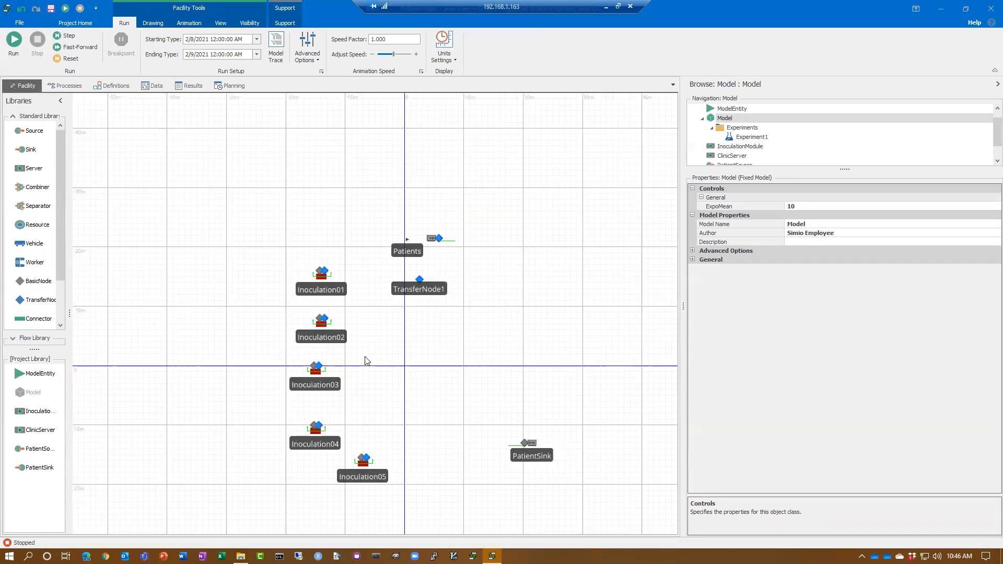
pyautogui.scroll(2, 415, 392)
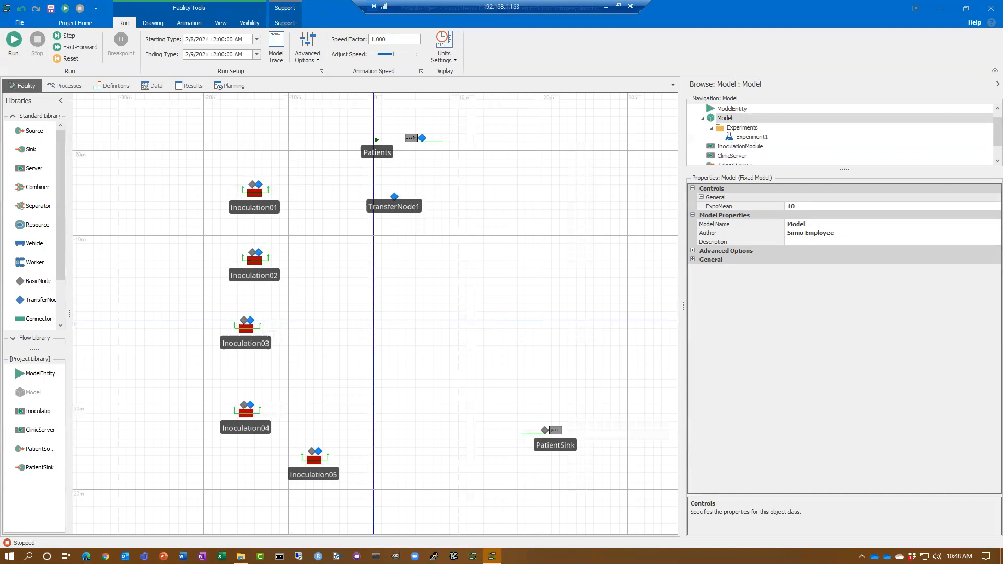
# Save the project in Documents as JoesMode, with internal licensing attached so that all Simio versions can open it.
pyautogui.click(52, 10)
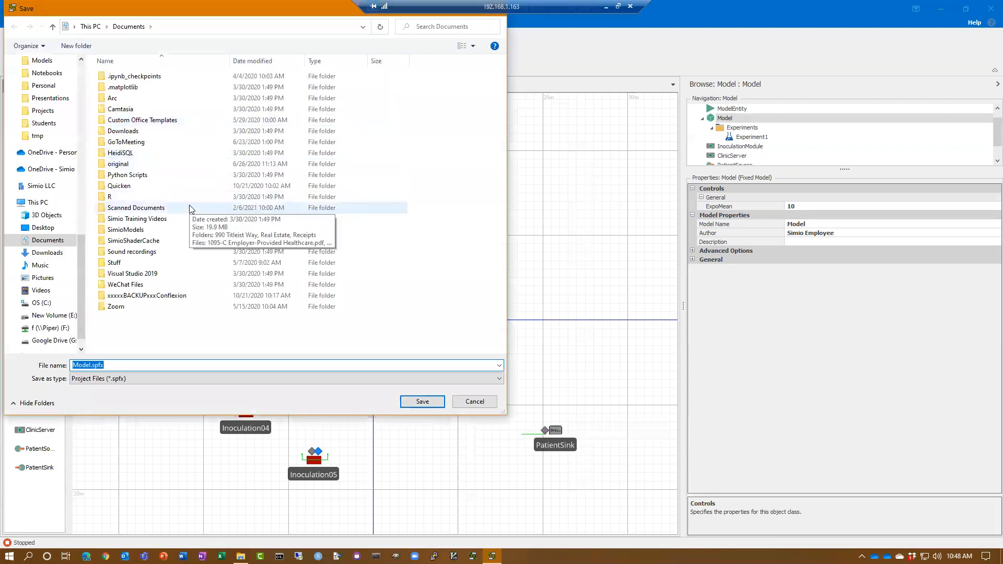
pyautogui.write('JoesMode')
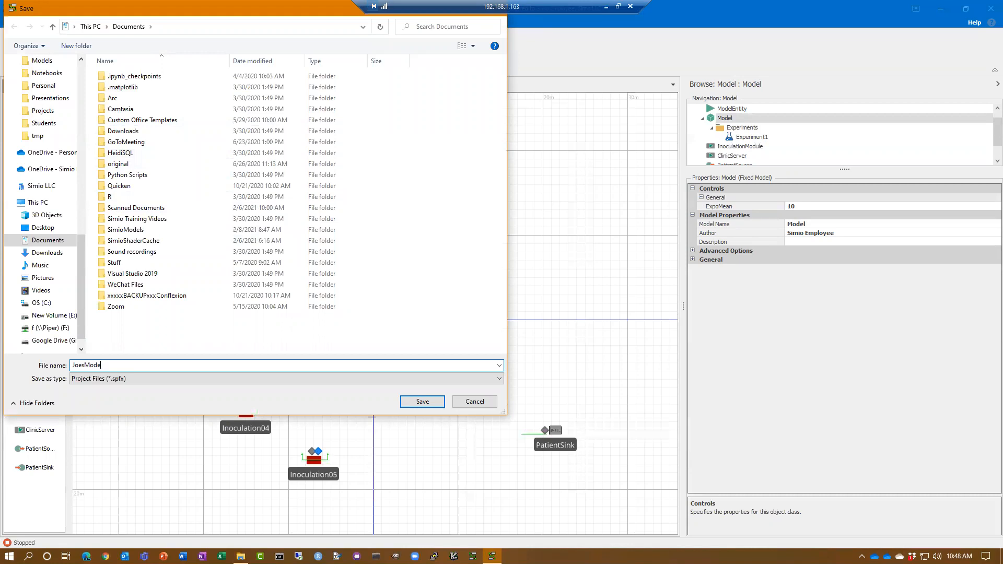
pyautogui.press('Return')
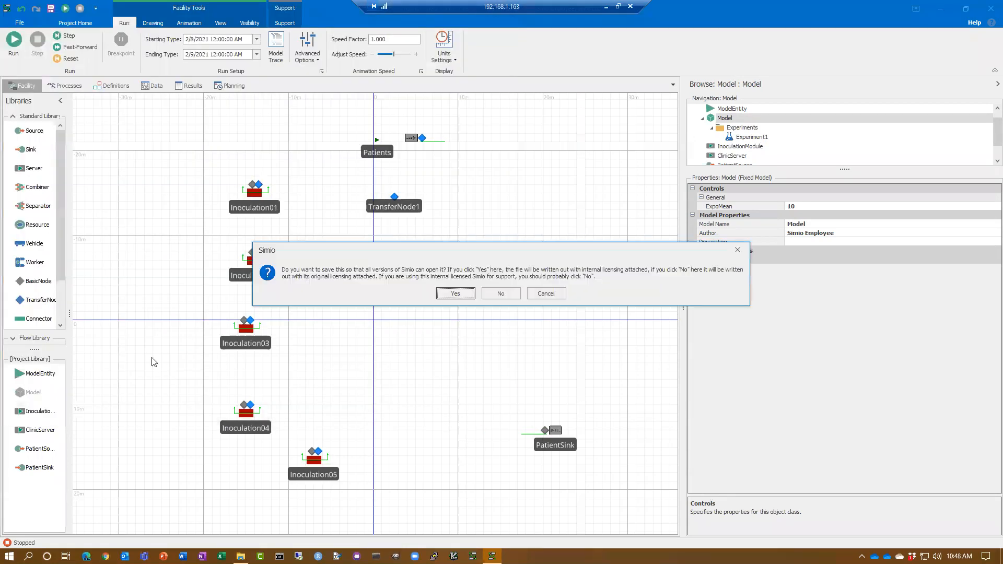
pyautogui.click(464, 296)
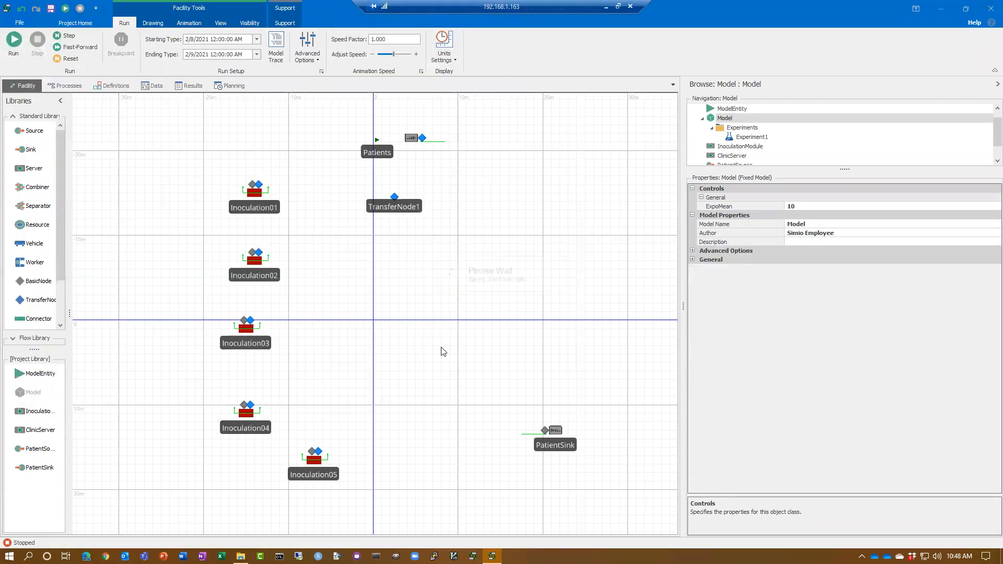